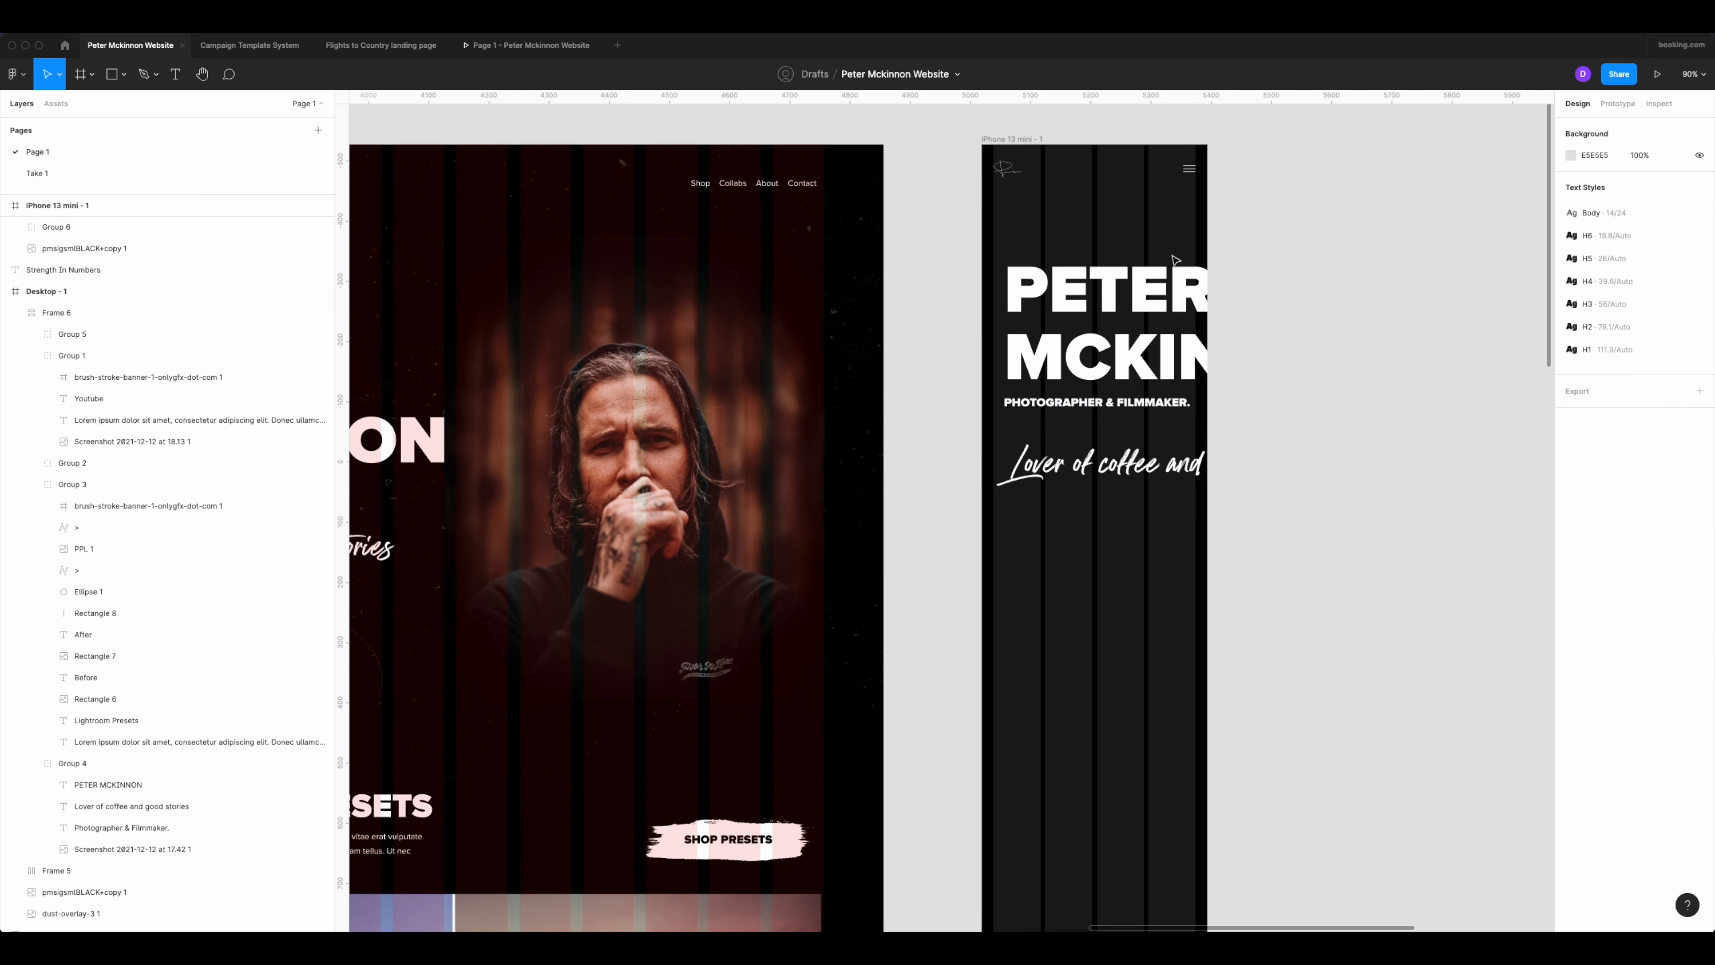
# Restyle the phone frame's PETER MCKINNON heading as H5 with auto-width resizing, starting at the left column margin.
pyautogui.click(1607, 406)
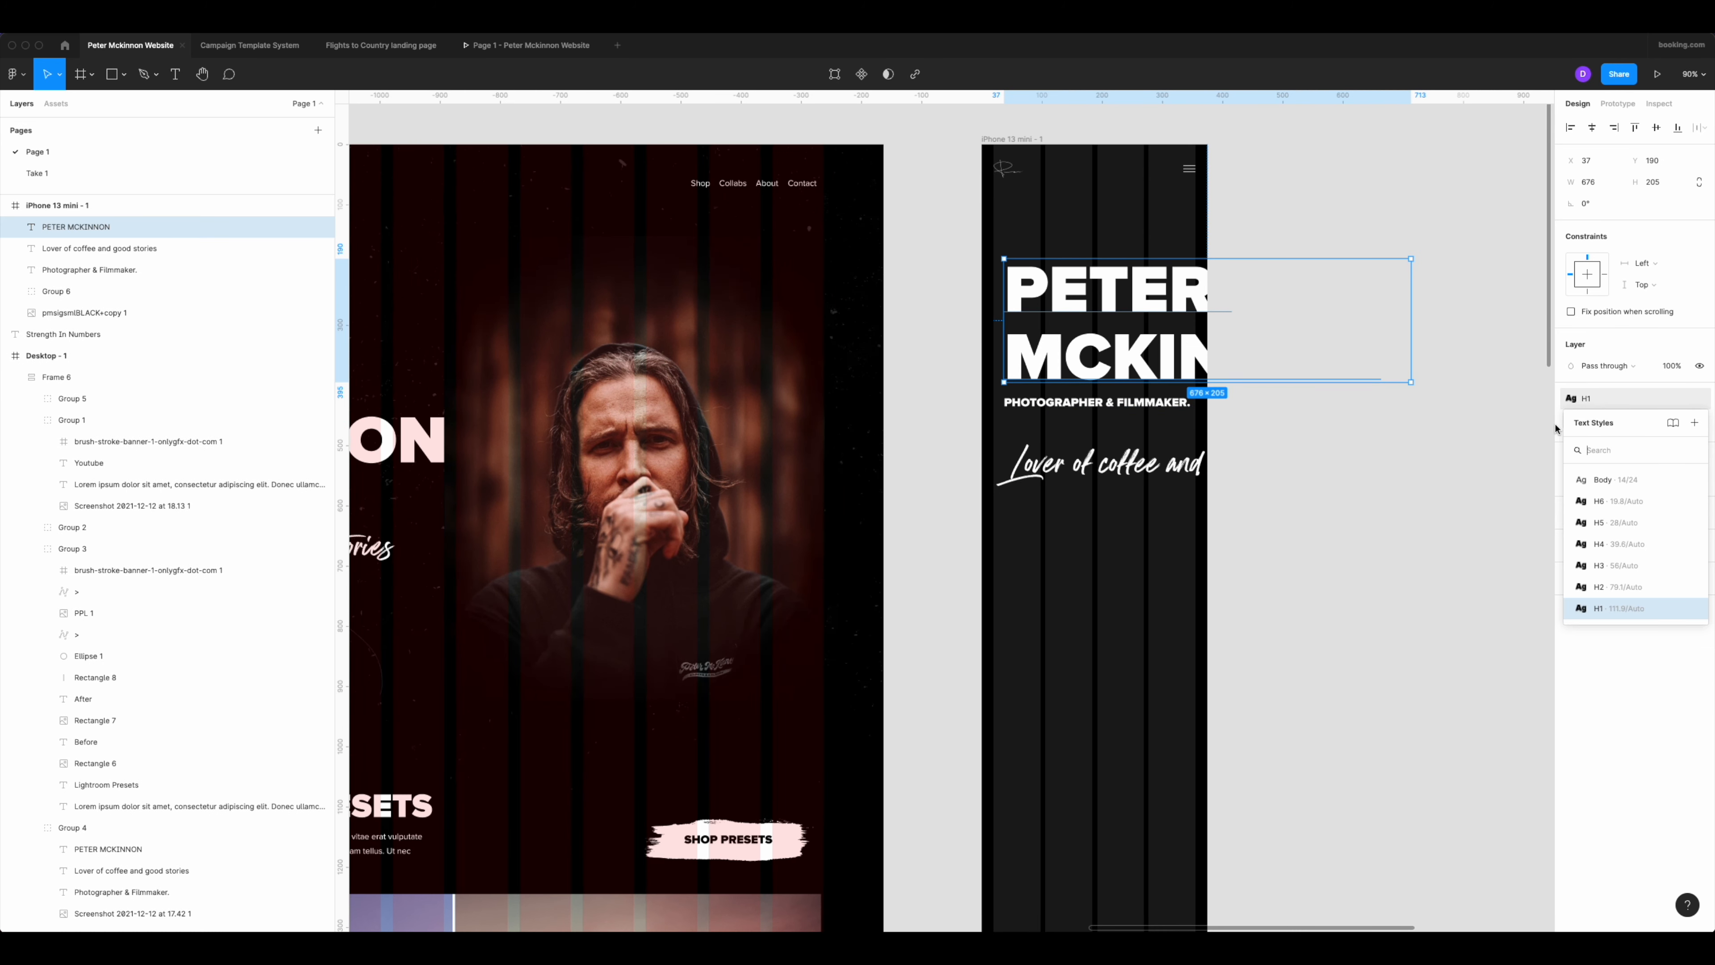
pyautogui.click(1599, 522)
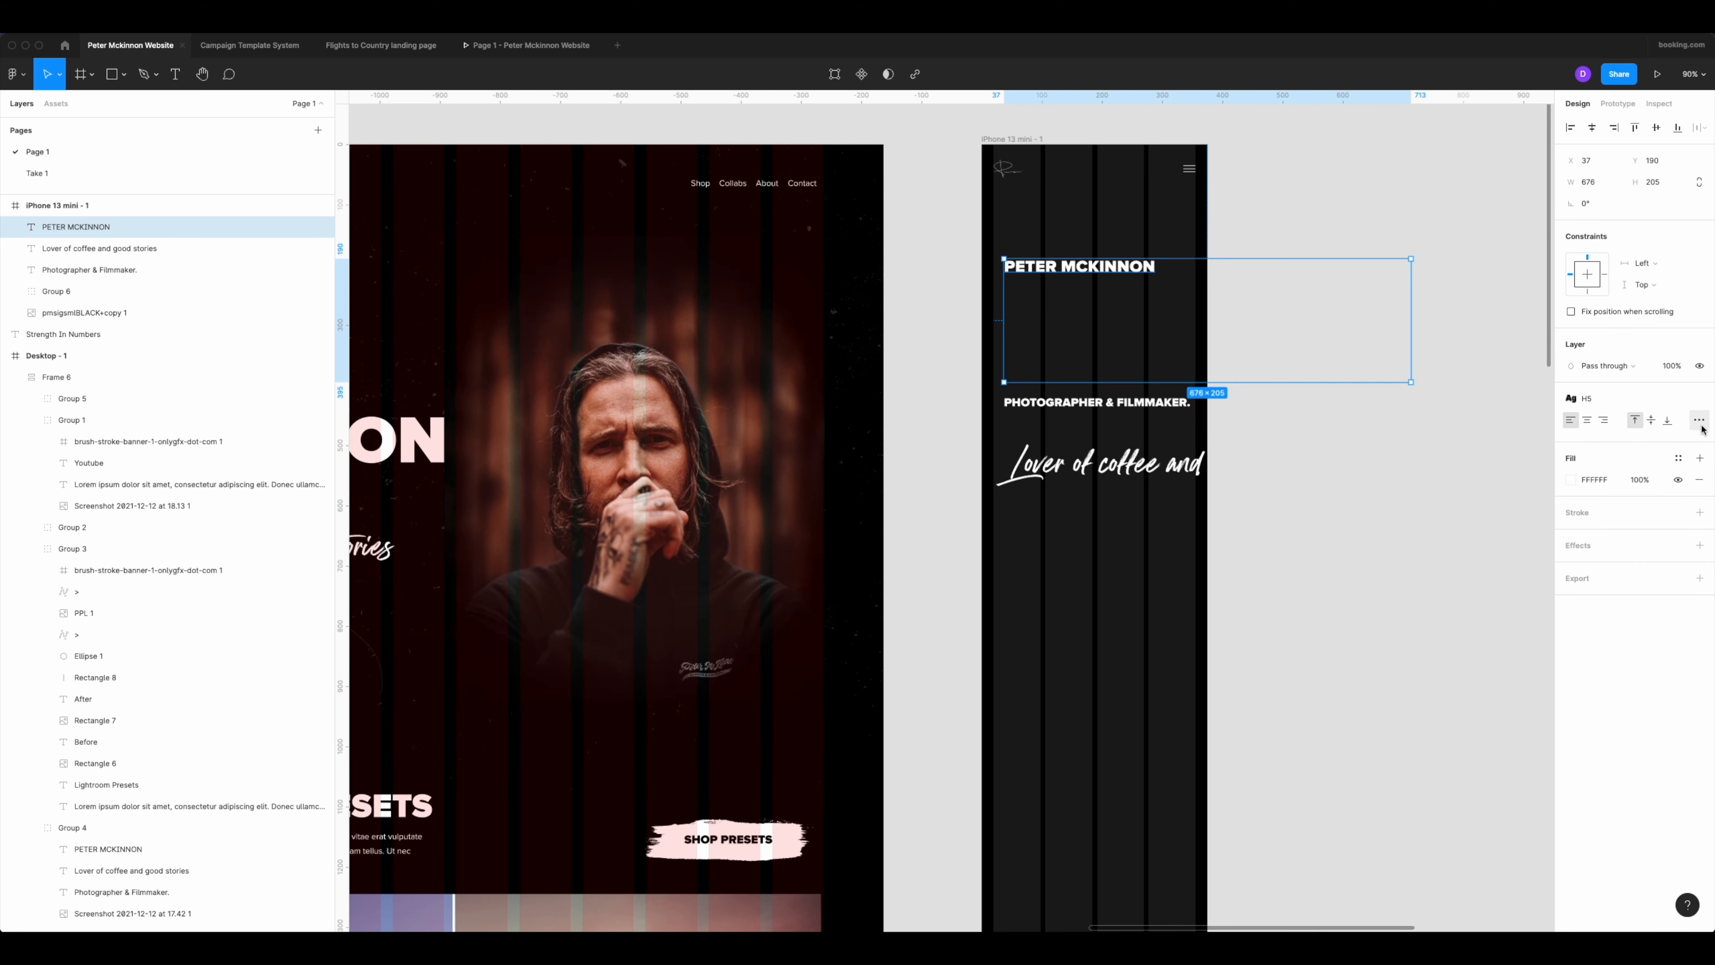
pyautogui.click(1699, 422)
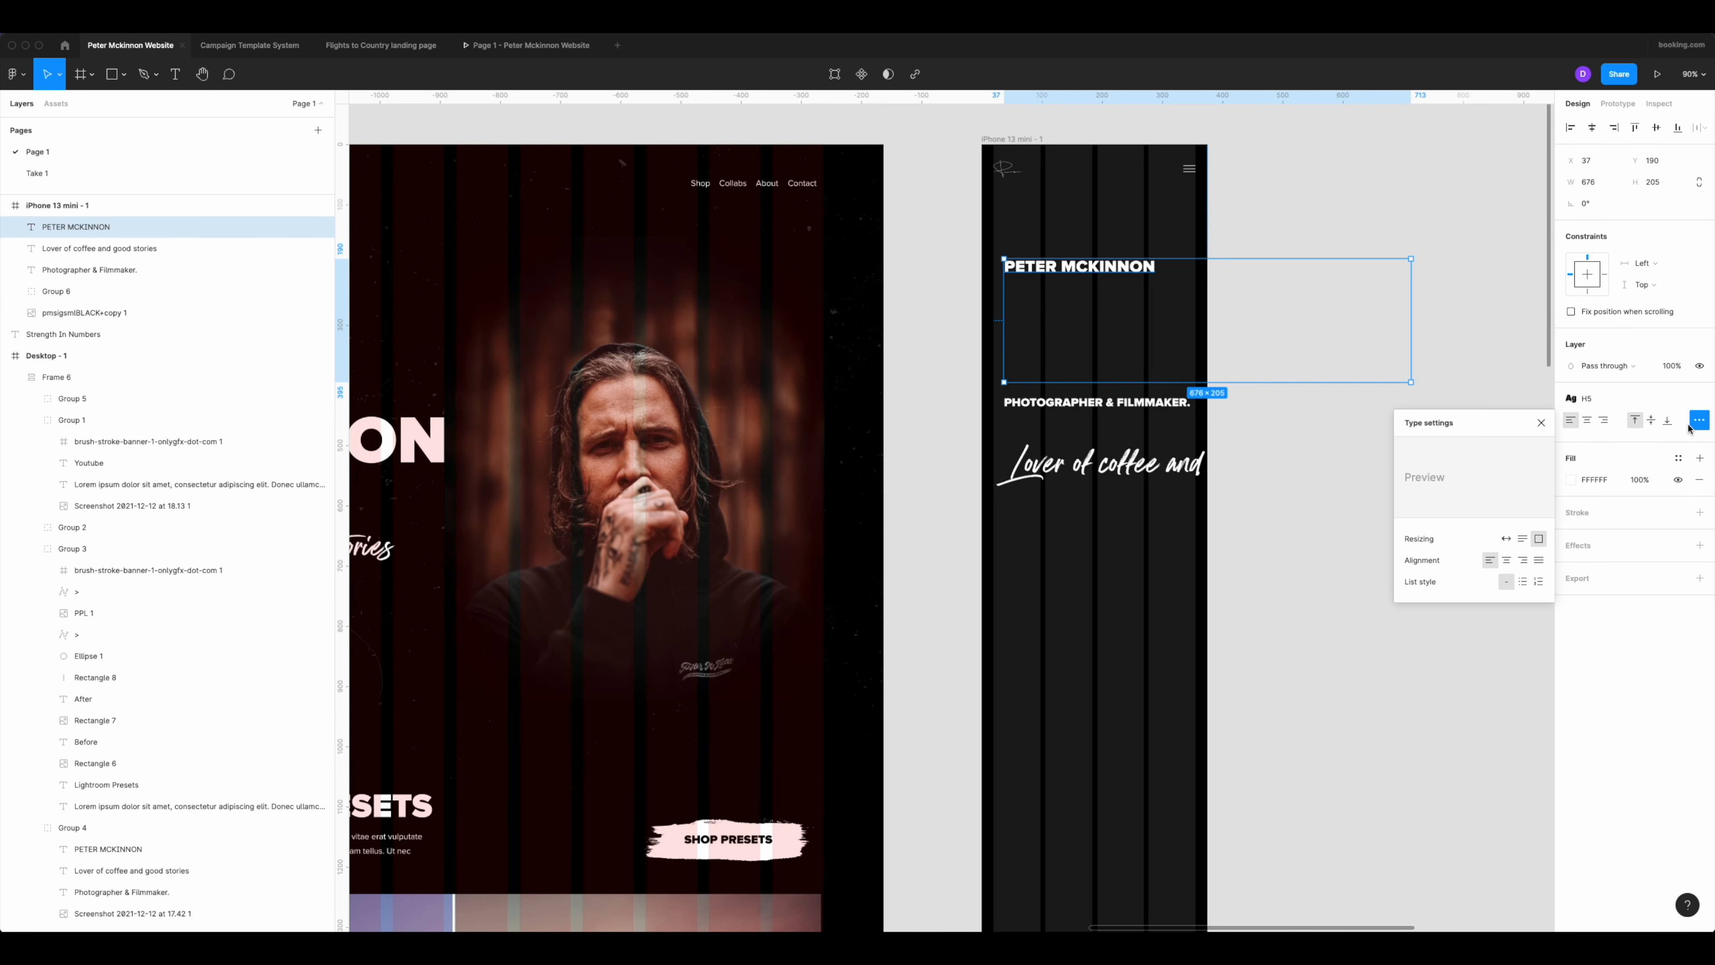
pyautogui.click(1507, 539)
pyautogui.click(1225, 398)
pyautogui.moveTo(1079, 279); pyautogui.dragTo(1067, 277)
# Move the "Photographer & Filmmaker." line directly under the phone heading at the left column edge and set it to auto width.
pyautogui.click(1175, 404)
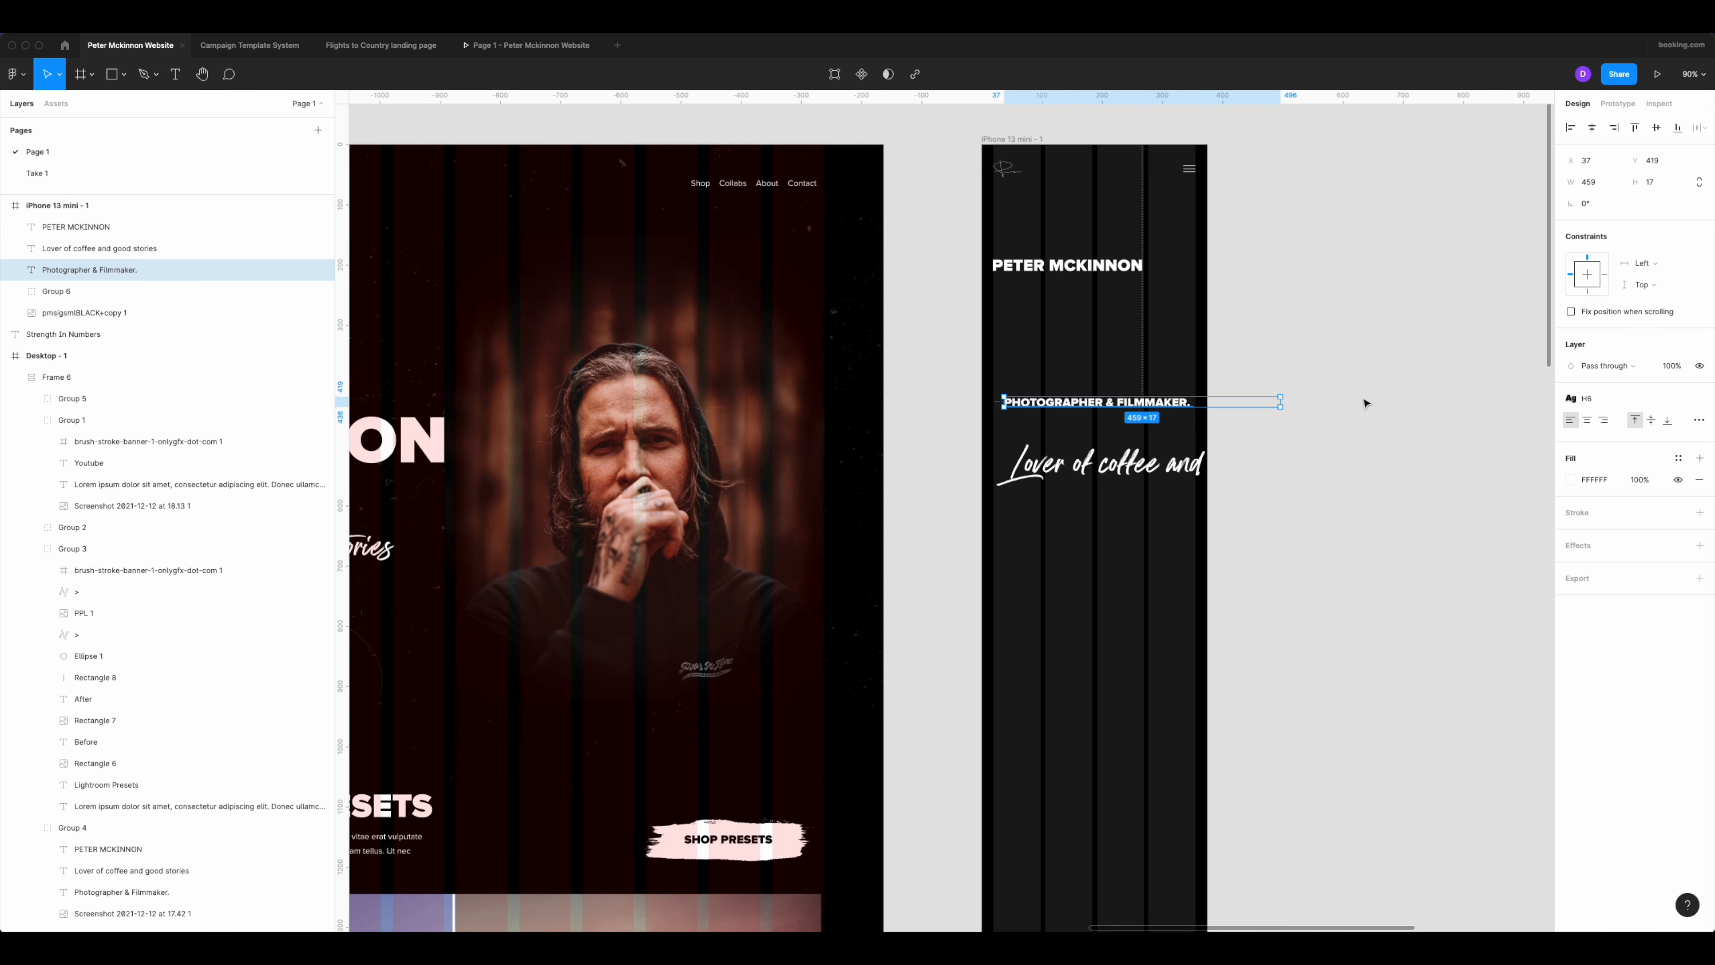
pyautogui.moveTo(1173, 404); pyautogui.dragTo(1197, 298)
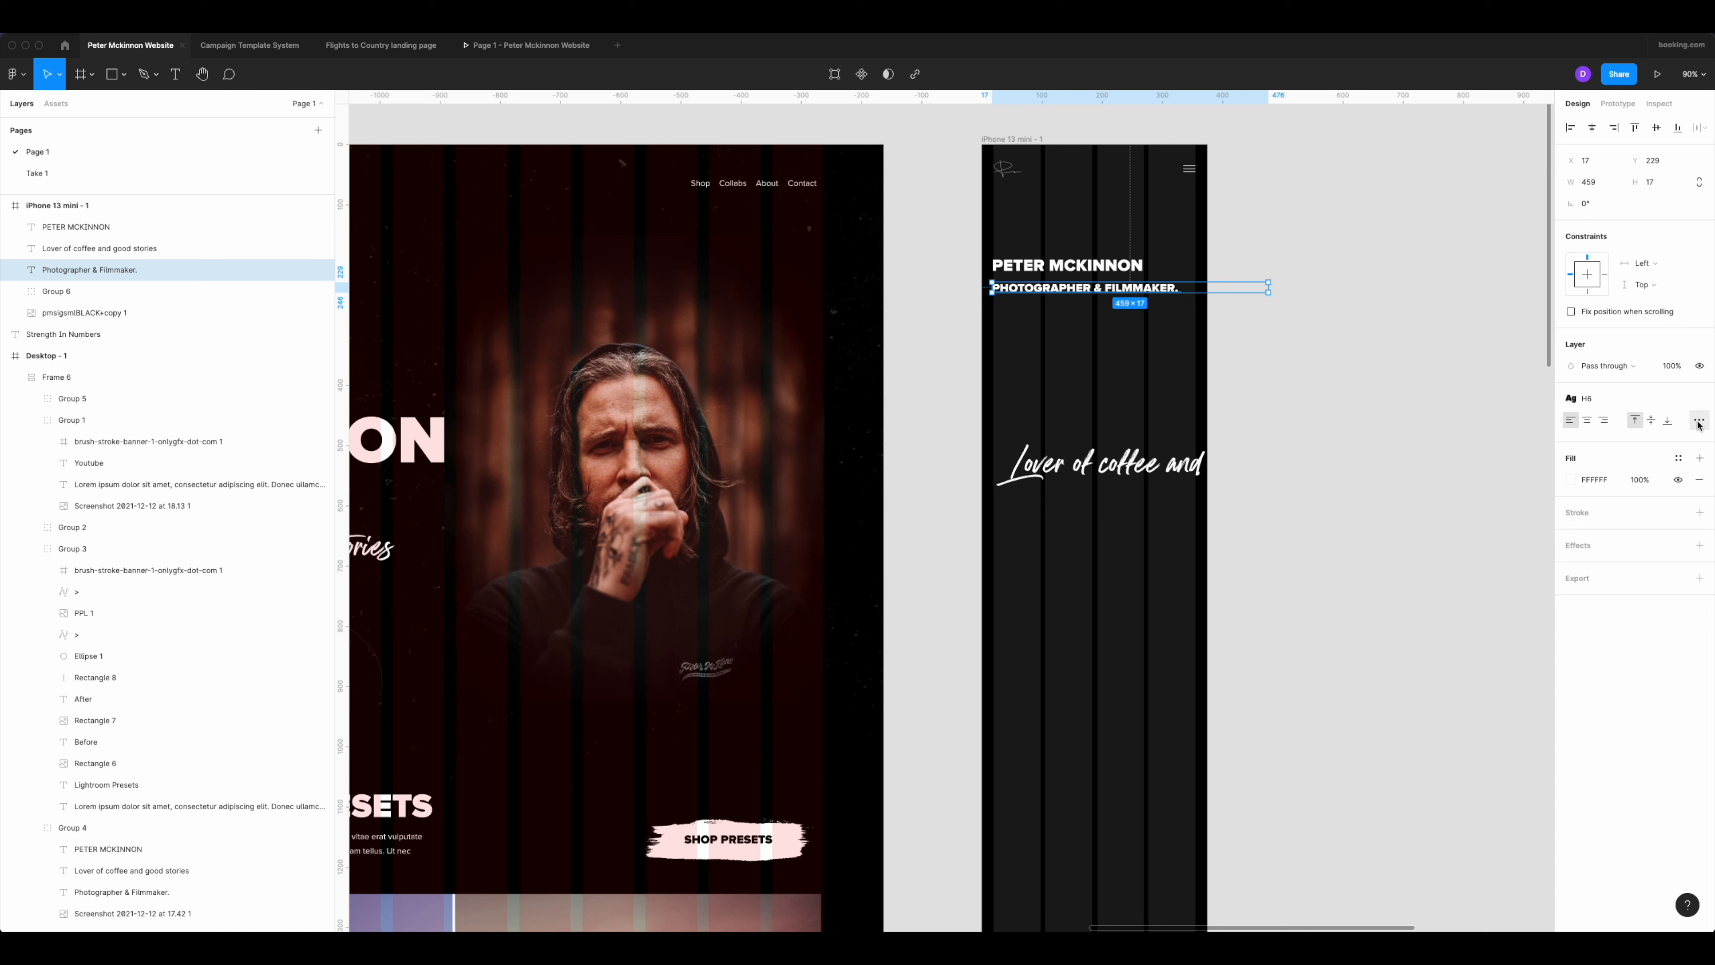
pyautogui.click(1699, 419)
pyautogui.click(1507, 540)
# Move the "Lover of coffee and good stories" tagline under the subtitle, with font size 40 and auto-width resizing.
pyautogui.click(1157, 473)
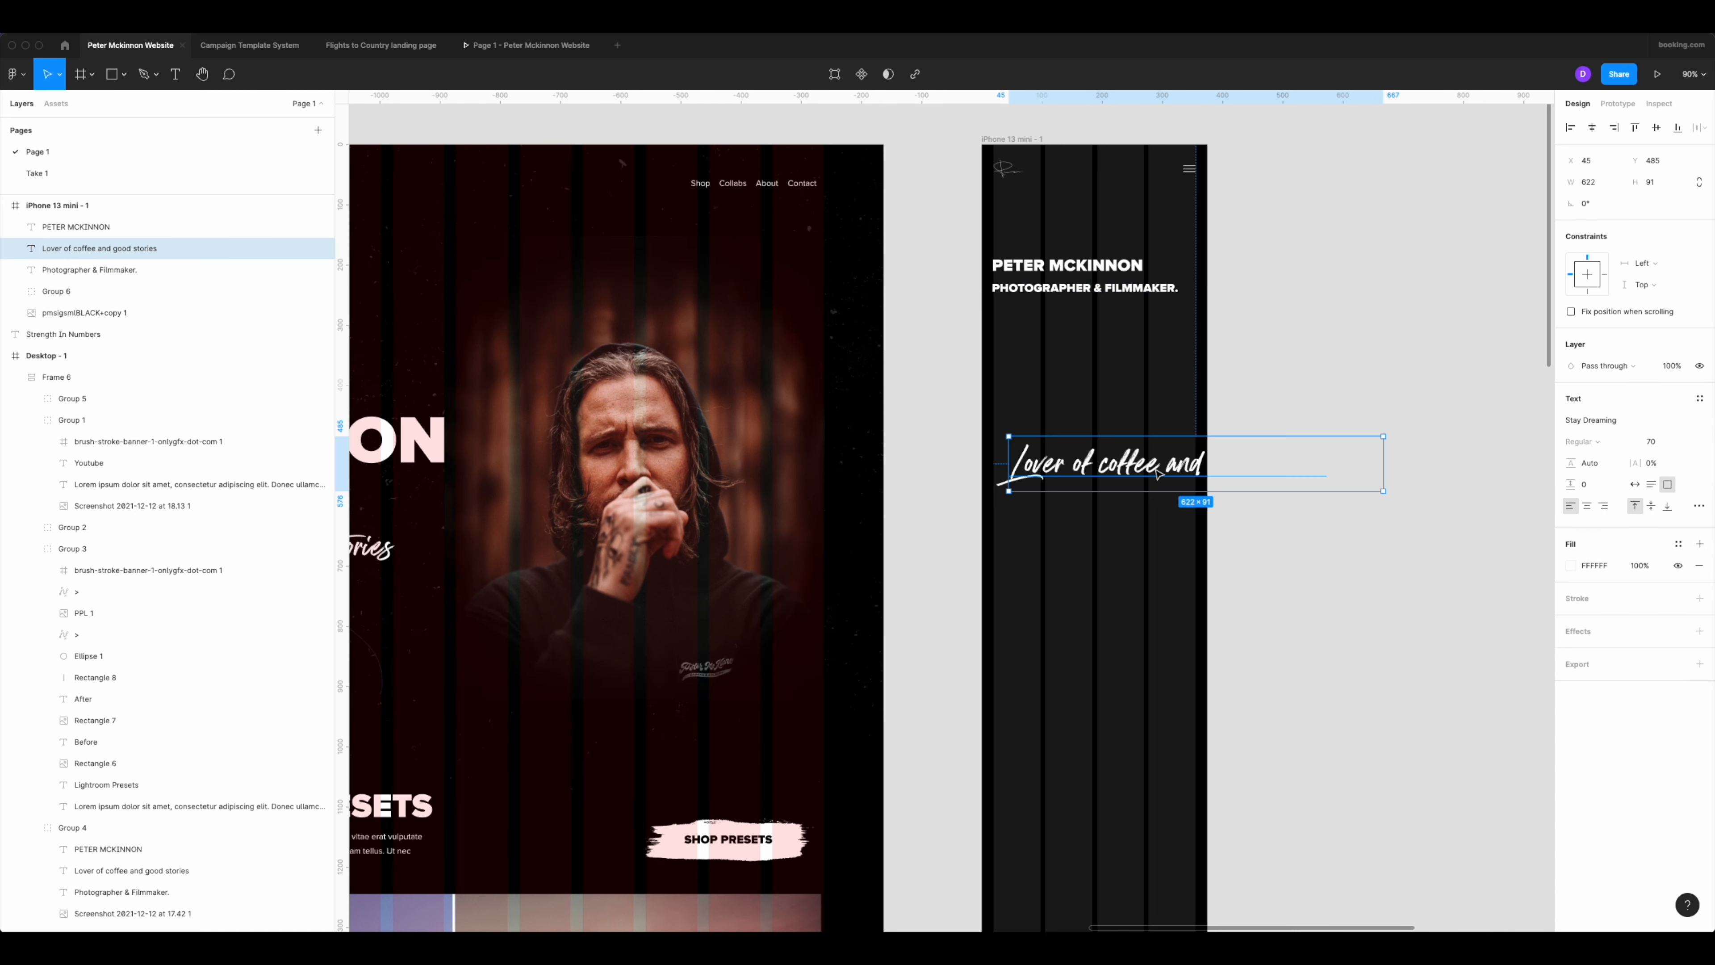
pyautogui.moveTo(1165, 449); pyautogui.dragTo(1144, 327)
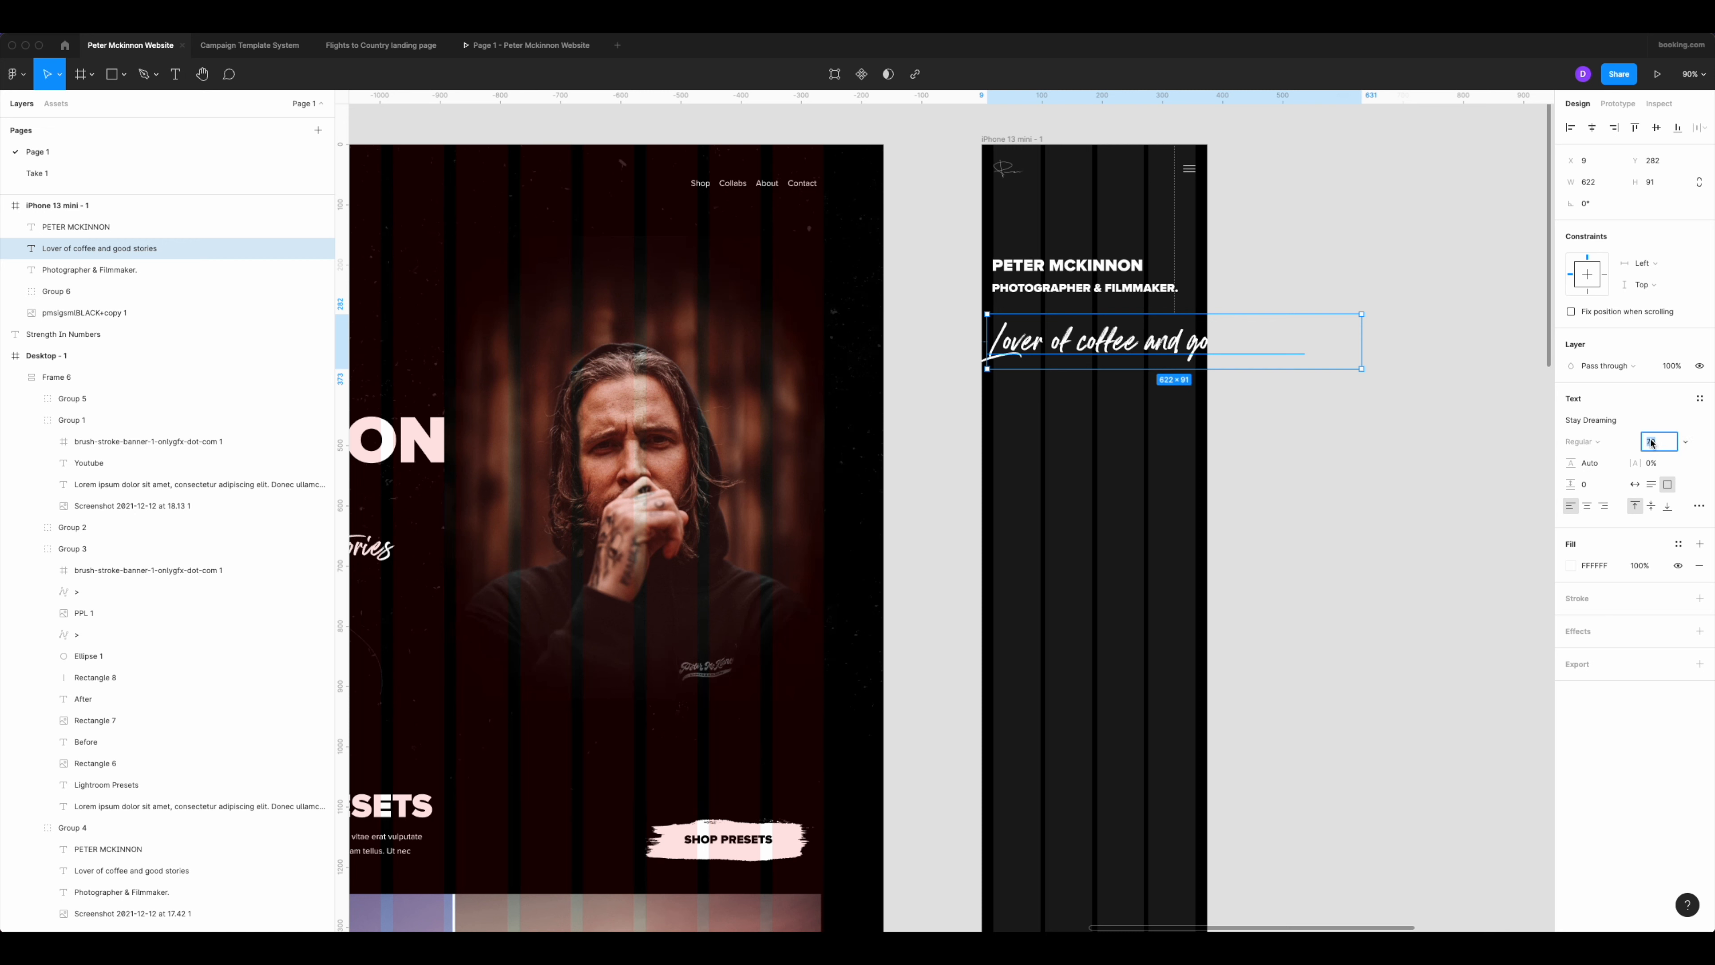
pyautogui.write('40')
pyautogui.press('Return')
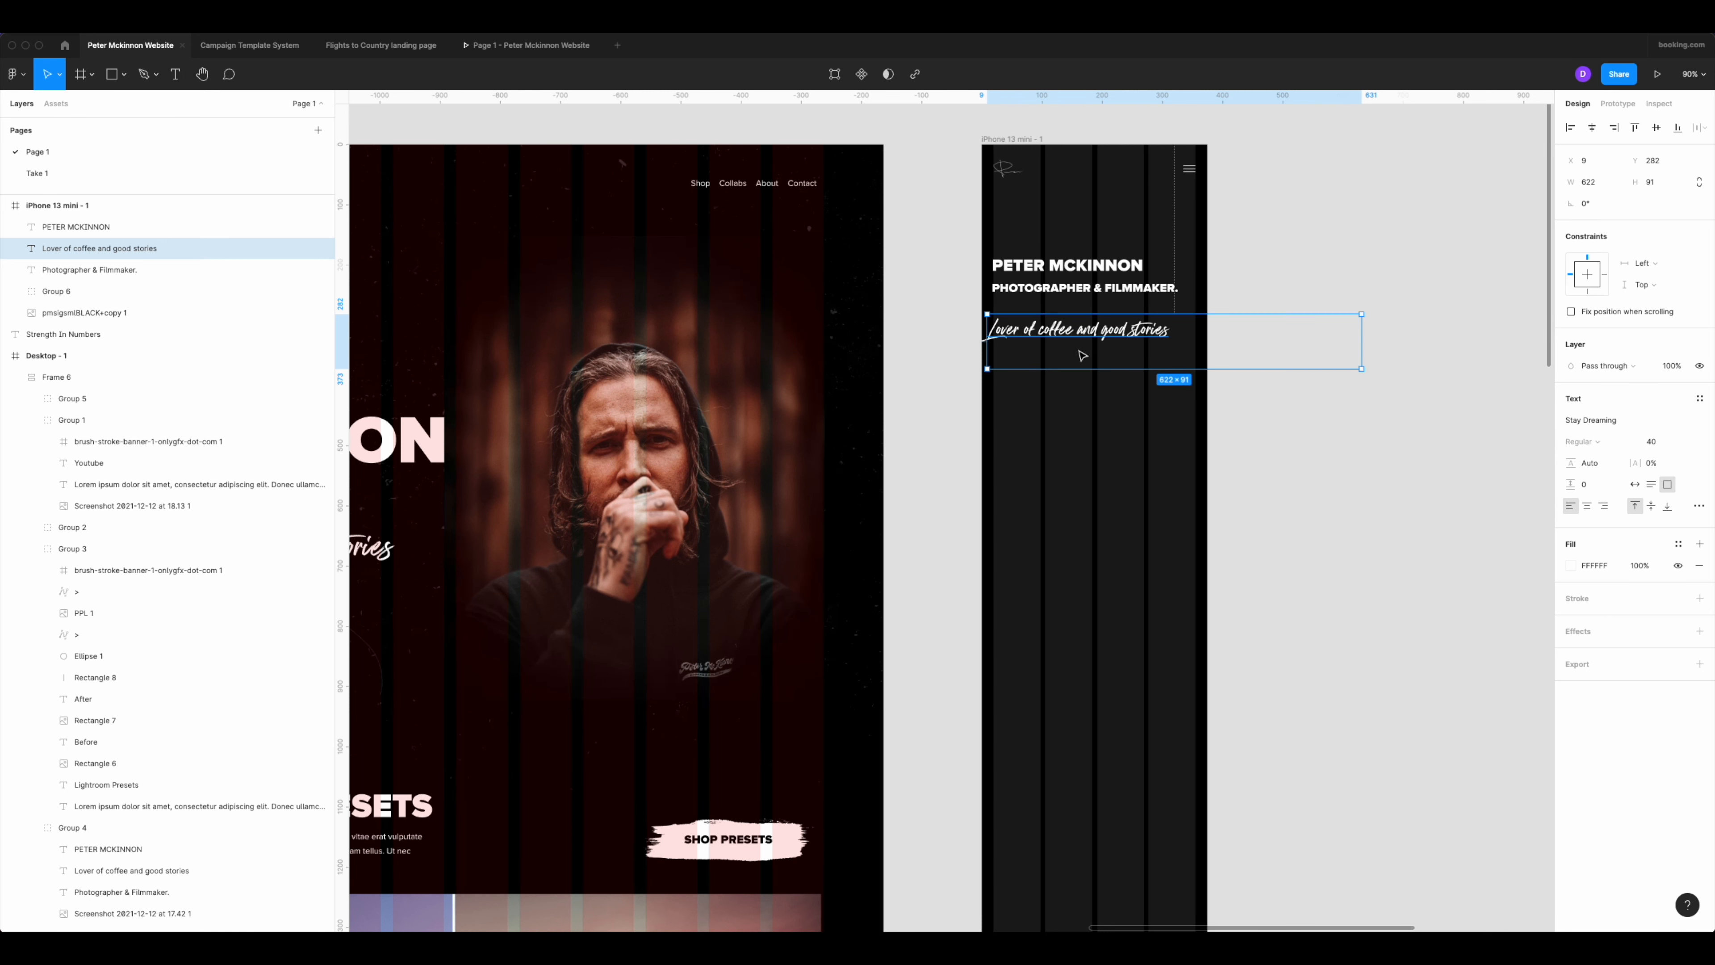
pyautogui.click(1635, 485)
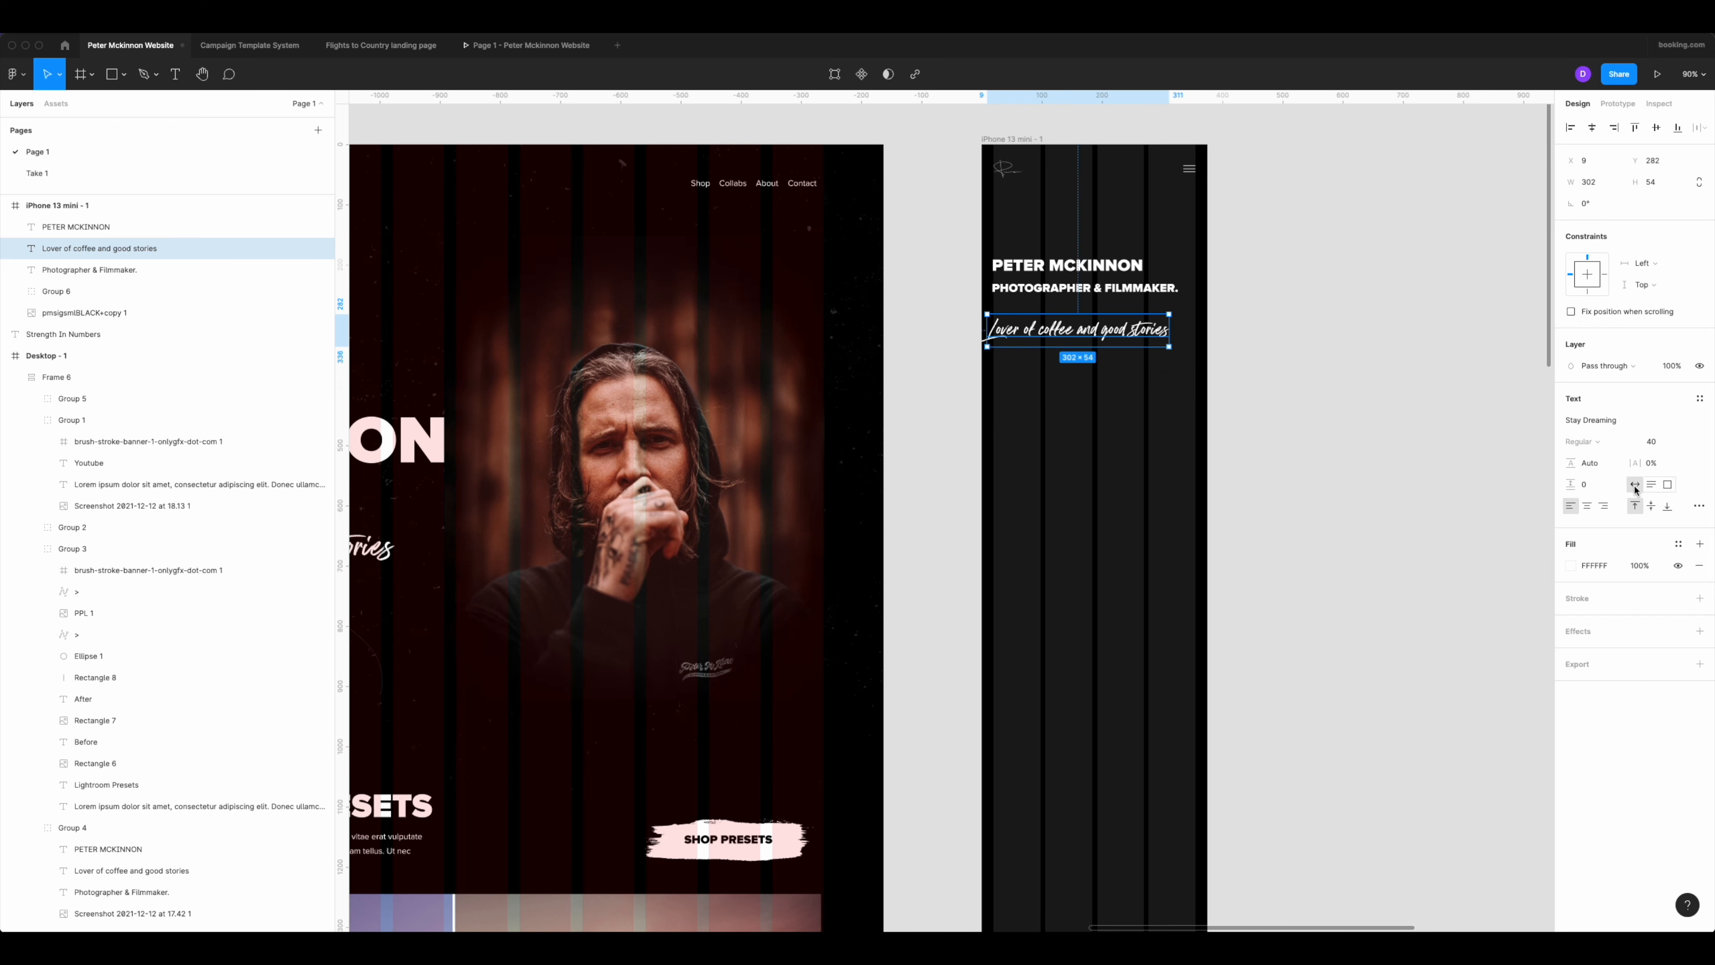
pyautogui.click(1277, 398)
# Fine-tune the text stack, placing the subtitle at Y 221 and the tagline at X 20, Y 260.
pyautogui.scroll(3, 1003, 331)
pyautogui.click(1016, 331)
pyautogui.moveTo(1016, 331); pyautogui.dragTo(1035, 344)
pyautogui.scroll(-3, 1014, 371)
pyautogui.scroll(-5, 1016, 376)
pyautogui.scroll(2, 1083, 324)
pyautogui.scroll(2, 1035, 342)
pyautogui.scroll(3, 1035, 340)
pyautogui.click(1036, 327)
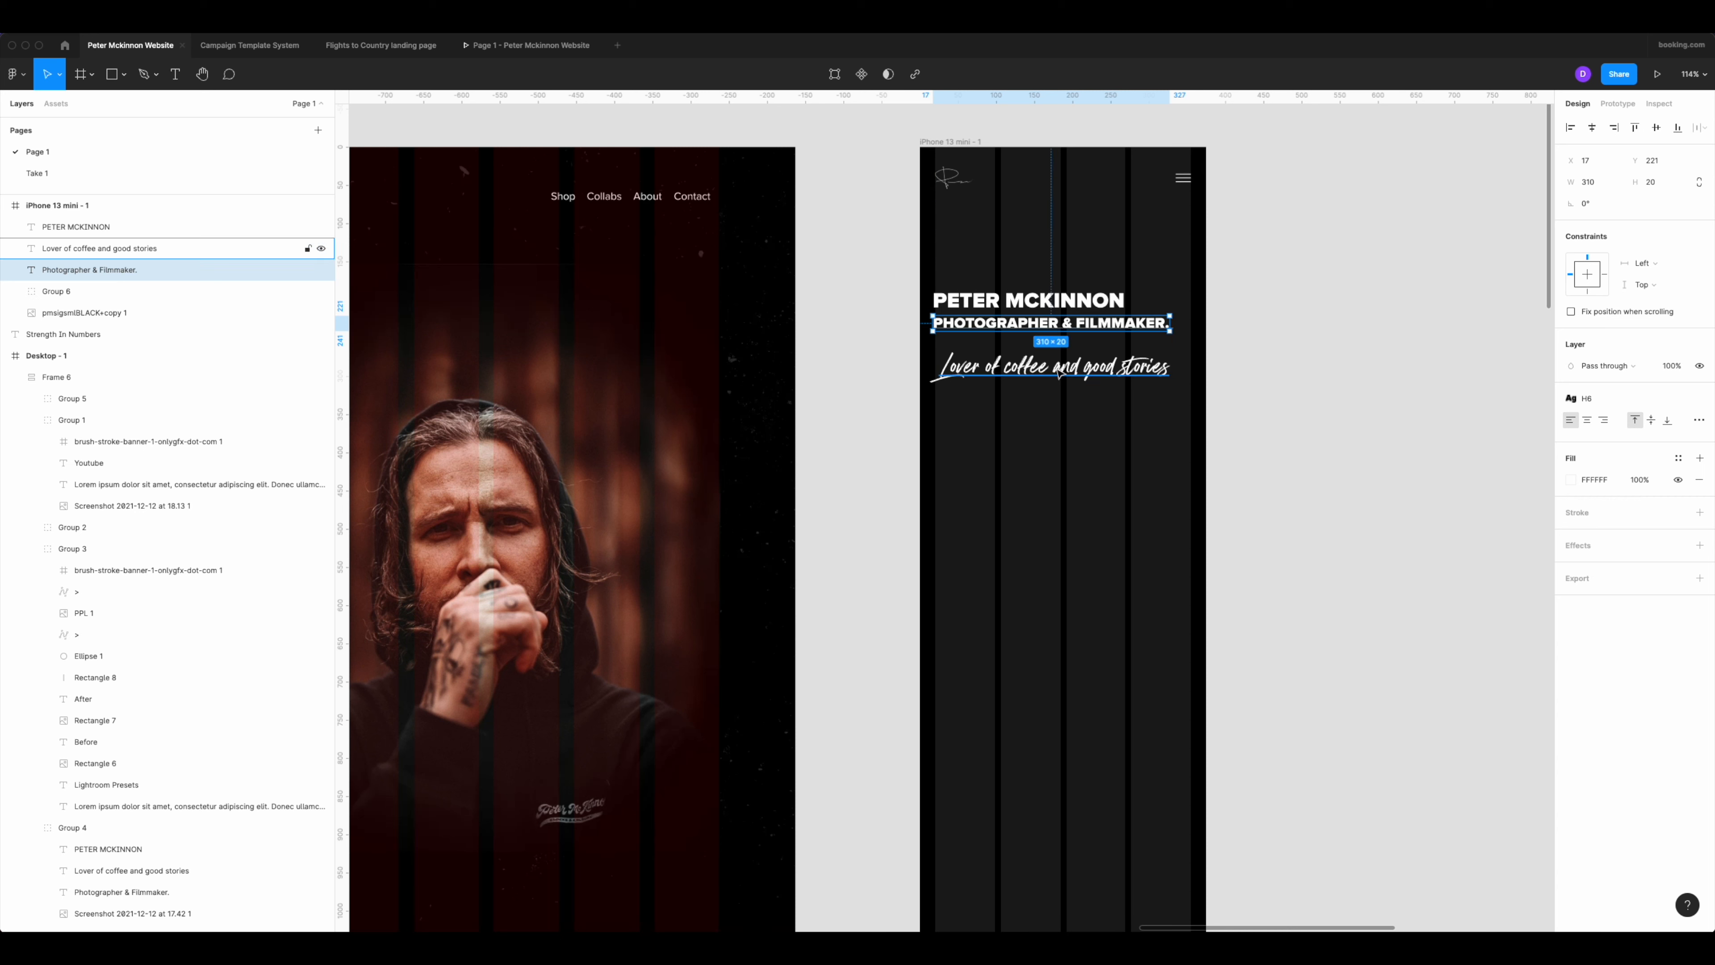
pyautogui.click(1042, 367)
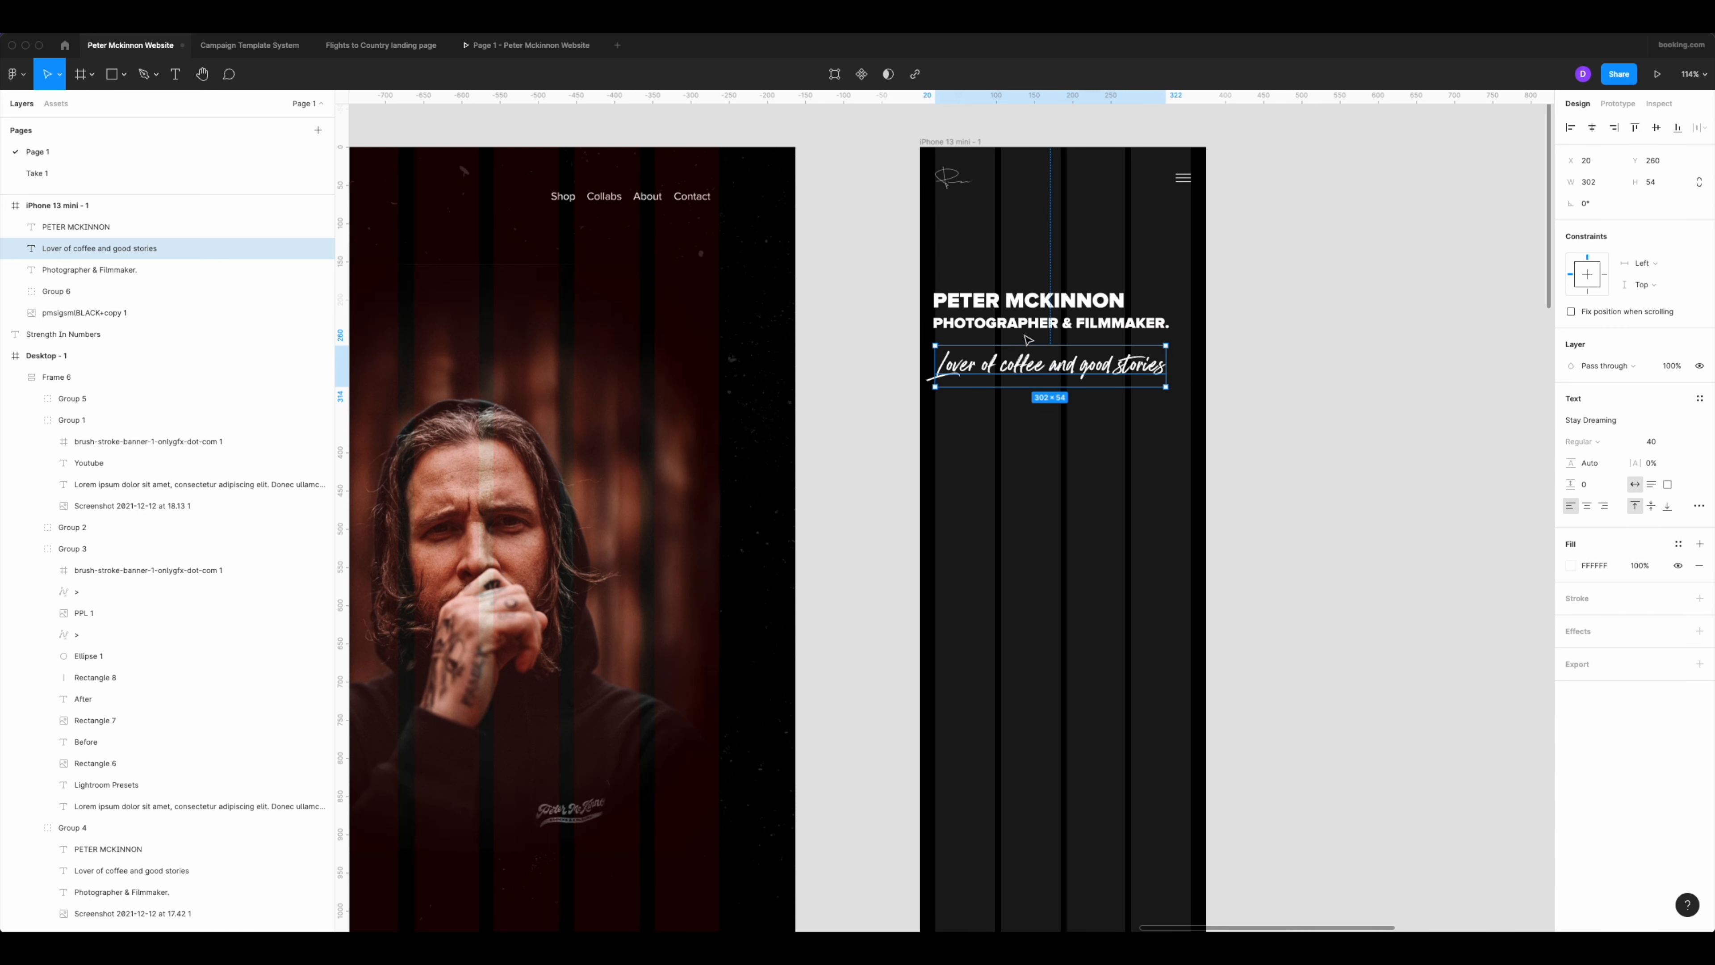
# Stretch the heading, subtitle and tagline together to the right column margin, 338 wide, and group them.
pyautogui.keyDown('shift'); pyautogui.click(1036, 323); pyautogui.keyUp('shift')
pyautogui.keyDown('shift'); pyautogui.click(1038, 306); pyautogui.keyUp('shift')
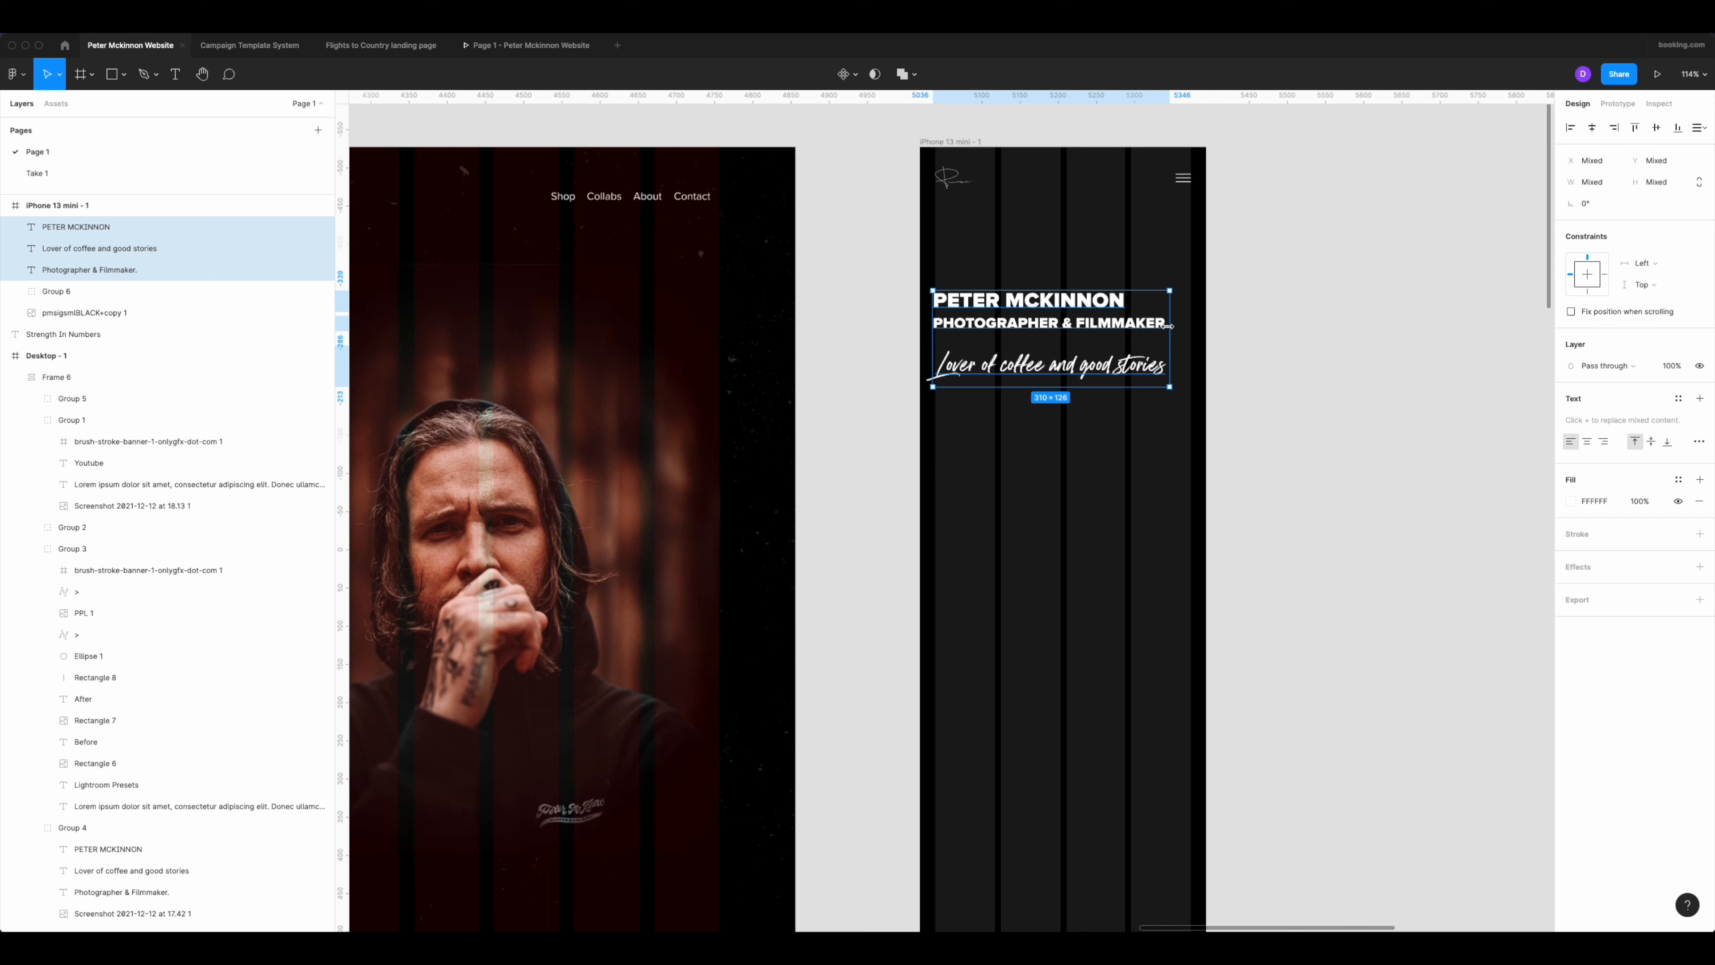
pyautogui.moveTo(1189, 327); pyautogui.dragTo(1191, 326)
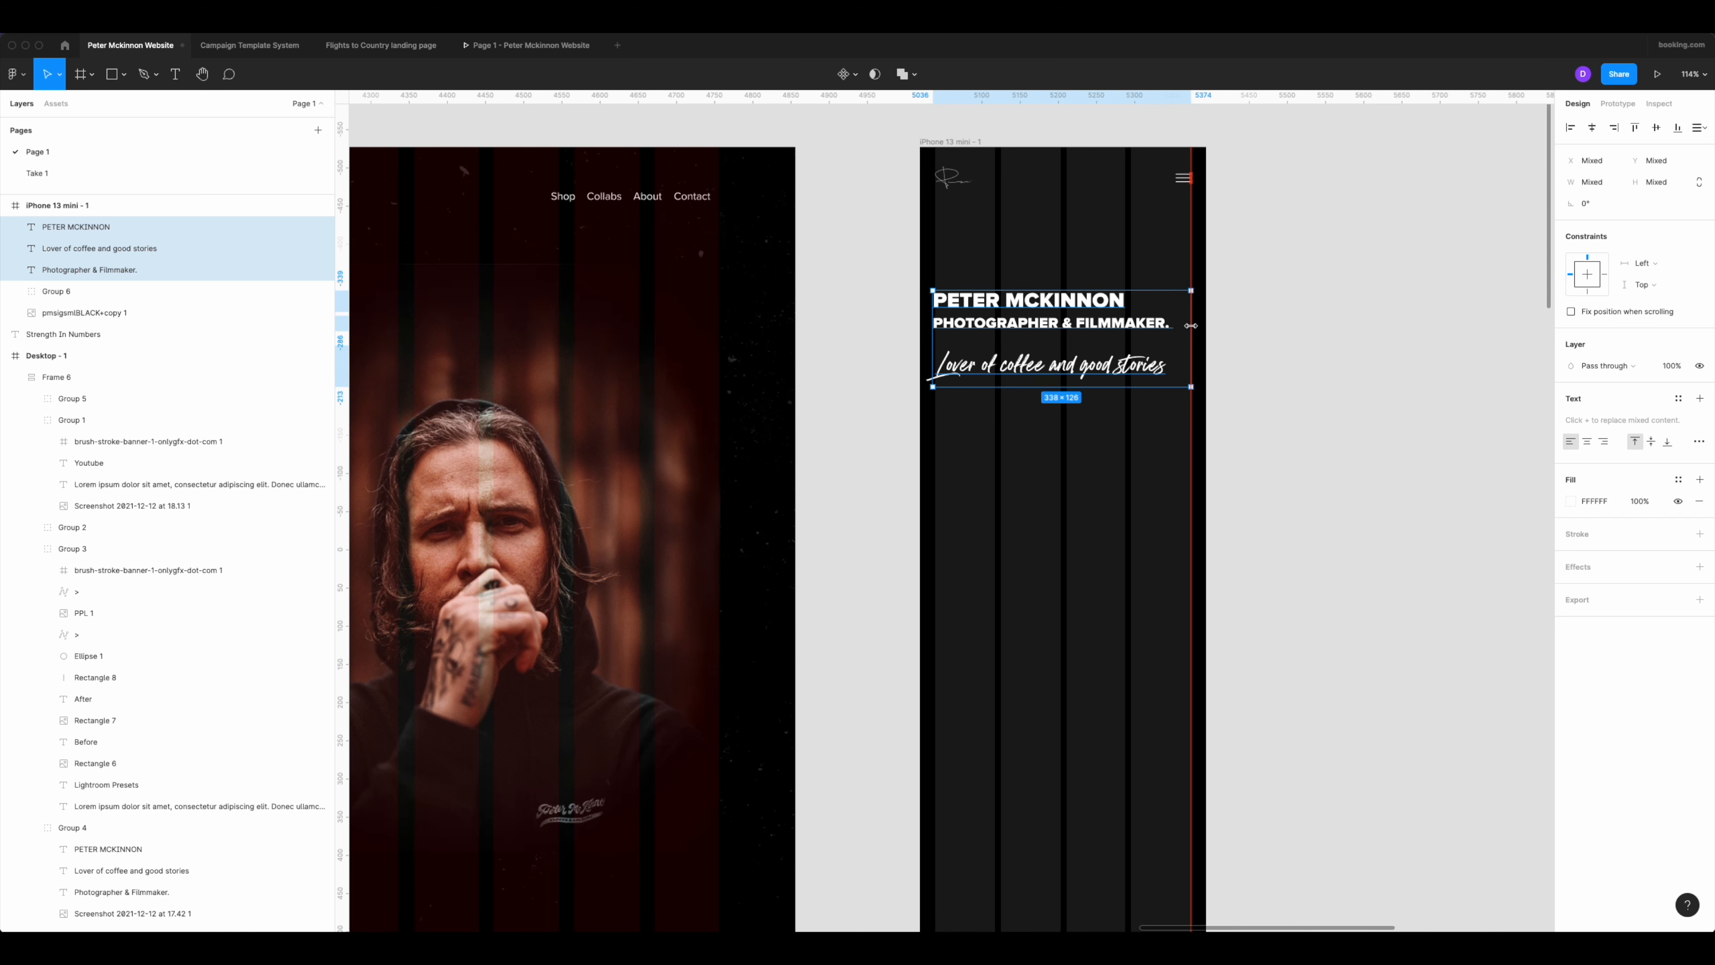
pyautogui.press('super+g')
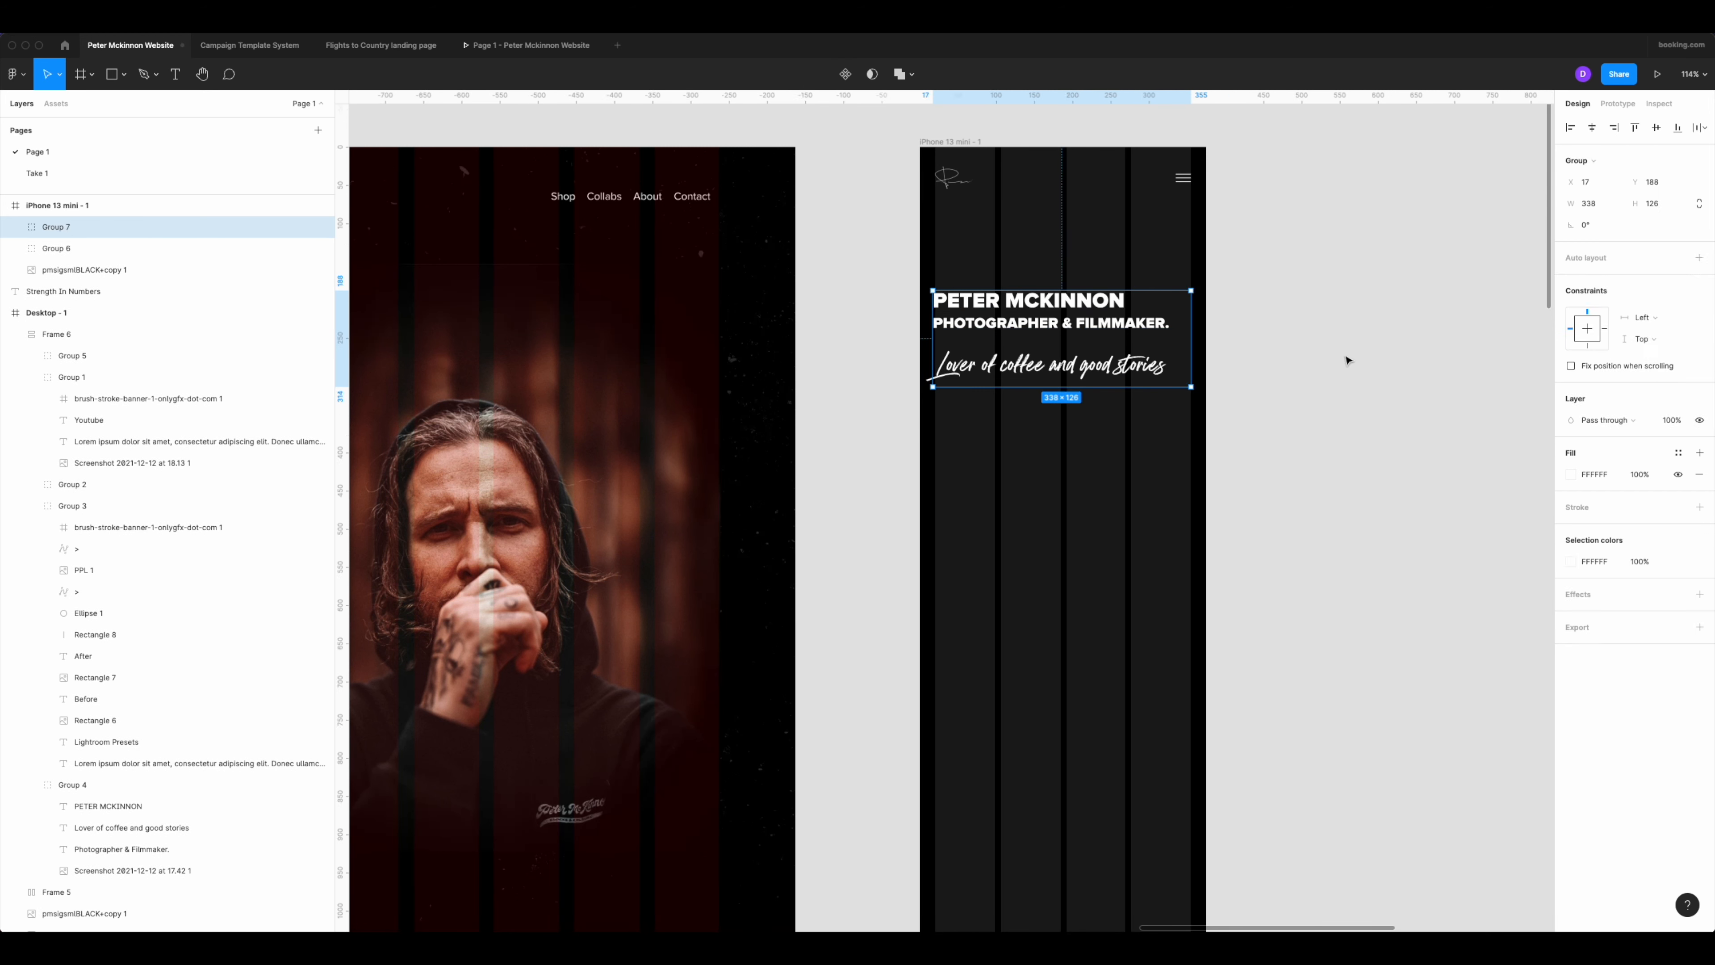
# Move the text group further down the phone frame to make room for the portrait above it.
pyautogui.moveTo(1049, 325); pyautogui.dragTo(1090, 490)
pyautogui.scroll(-6, 1049, 487)
pyautogui.scroll(-1, 1040, 473)
pyautogui.scroll(5, 1070, 446)
pyautogui.click(1136, 439)
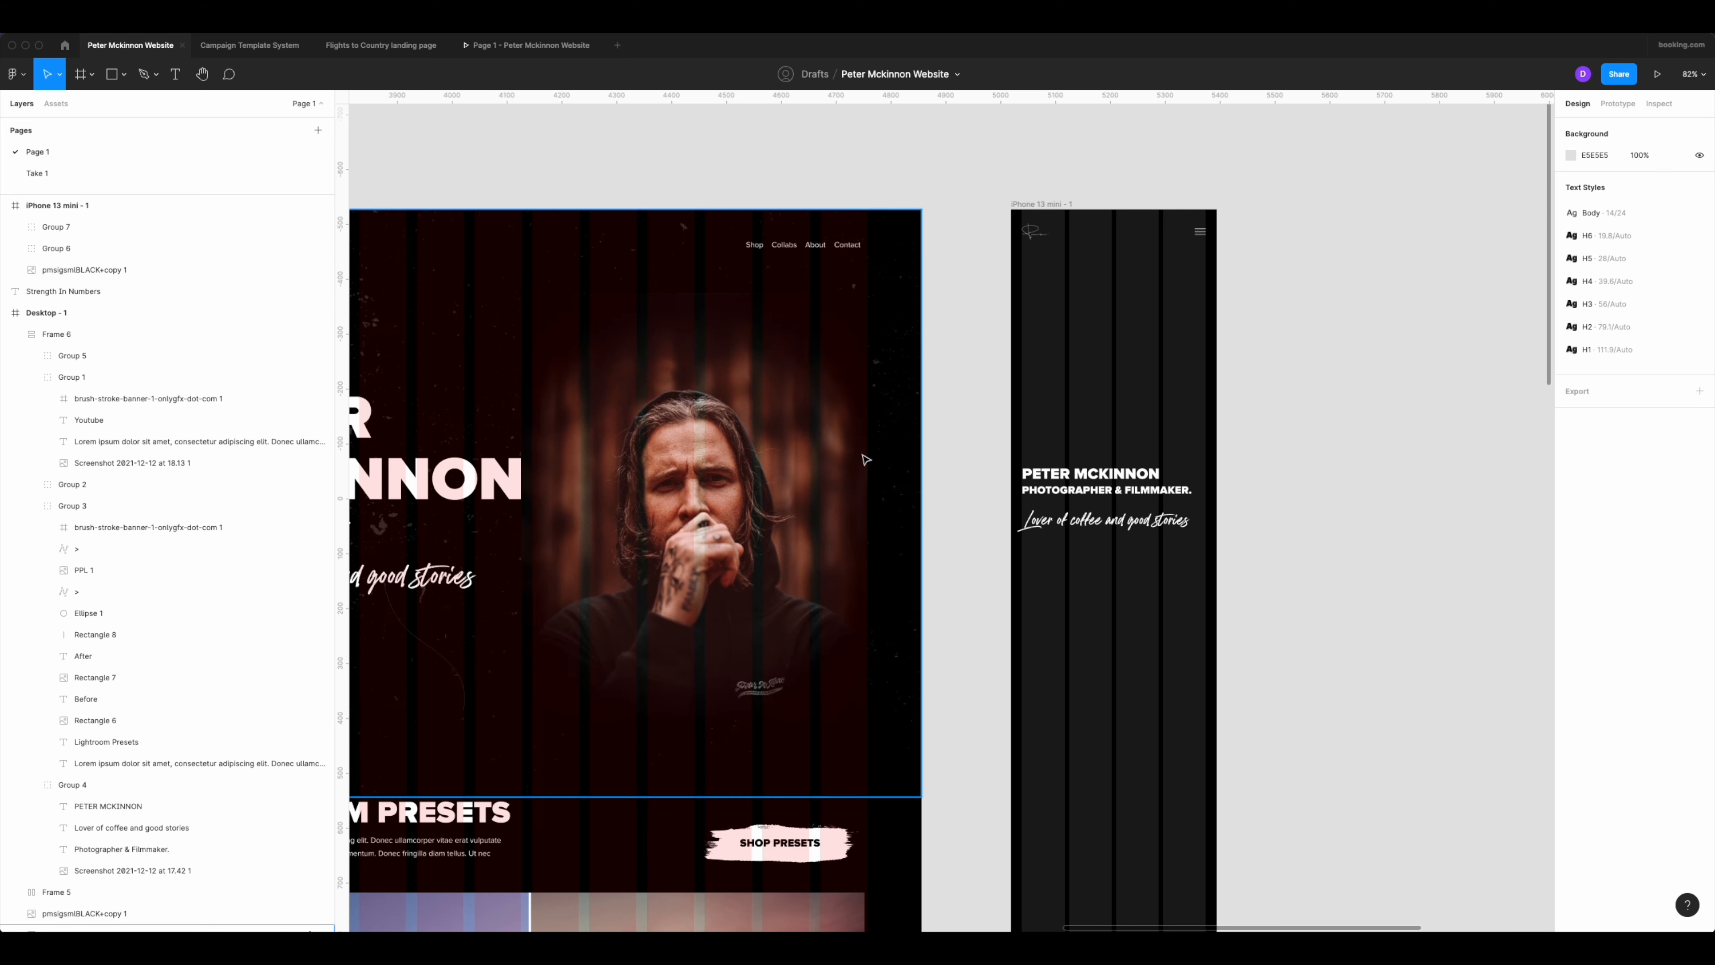
# Duplicate the desktop hero portrait into the iPhone 13 mini frame above the text, scaled down to about 253 × 308.
pyautogui.doubleClick(777, 454)
pyautogui.doubleClick(681, 438)
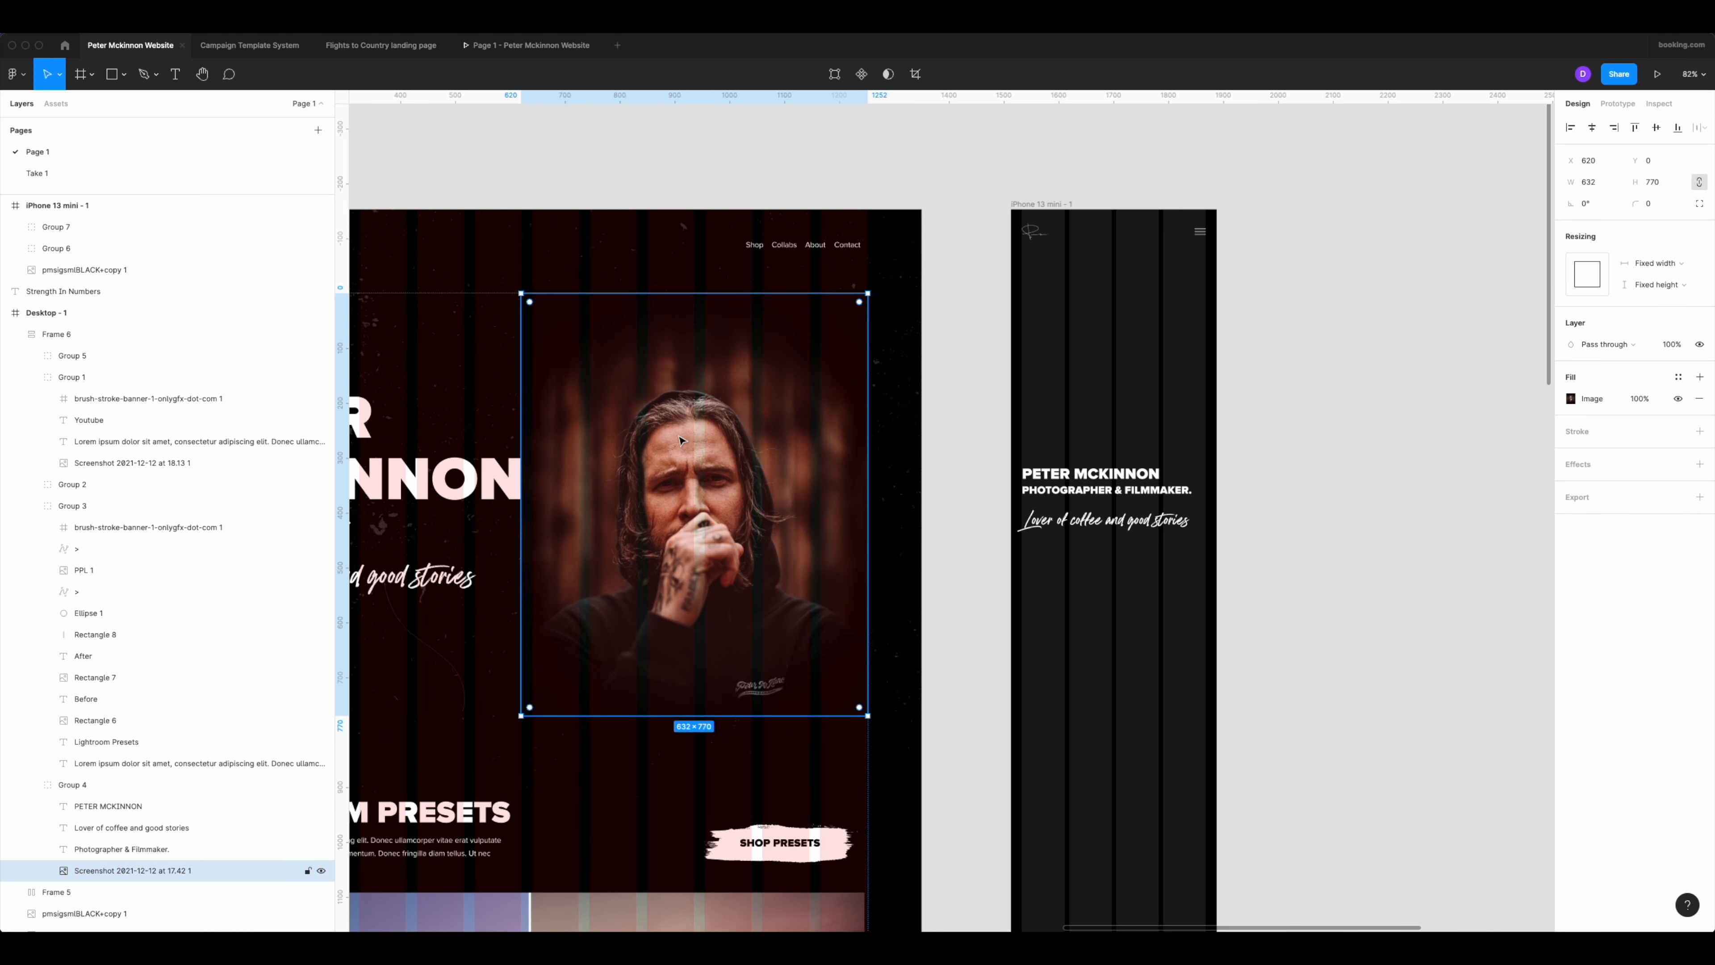
pyautogui.moveTo(679, 440); pyautogui.dragTo(1397, 448)
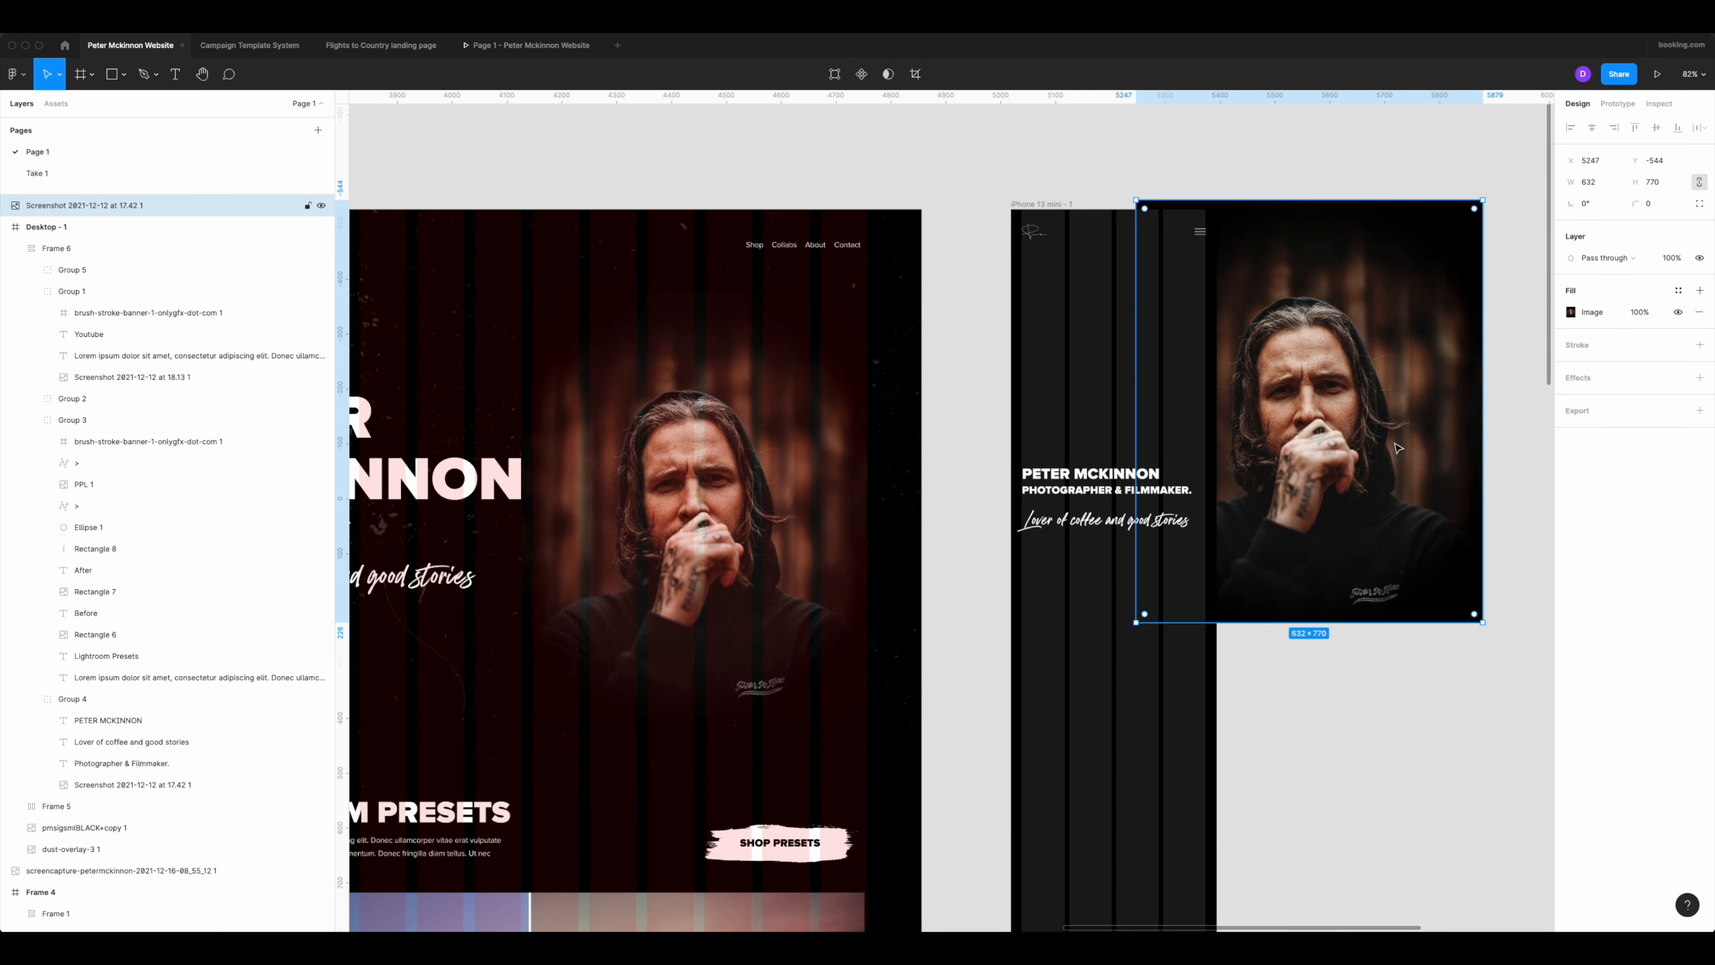
pyautogui.moveTo(1483, 623); pyautogui.dragTo(1275, 372)
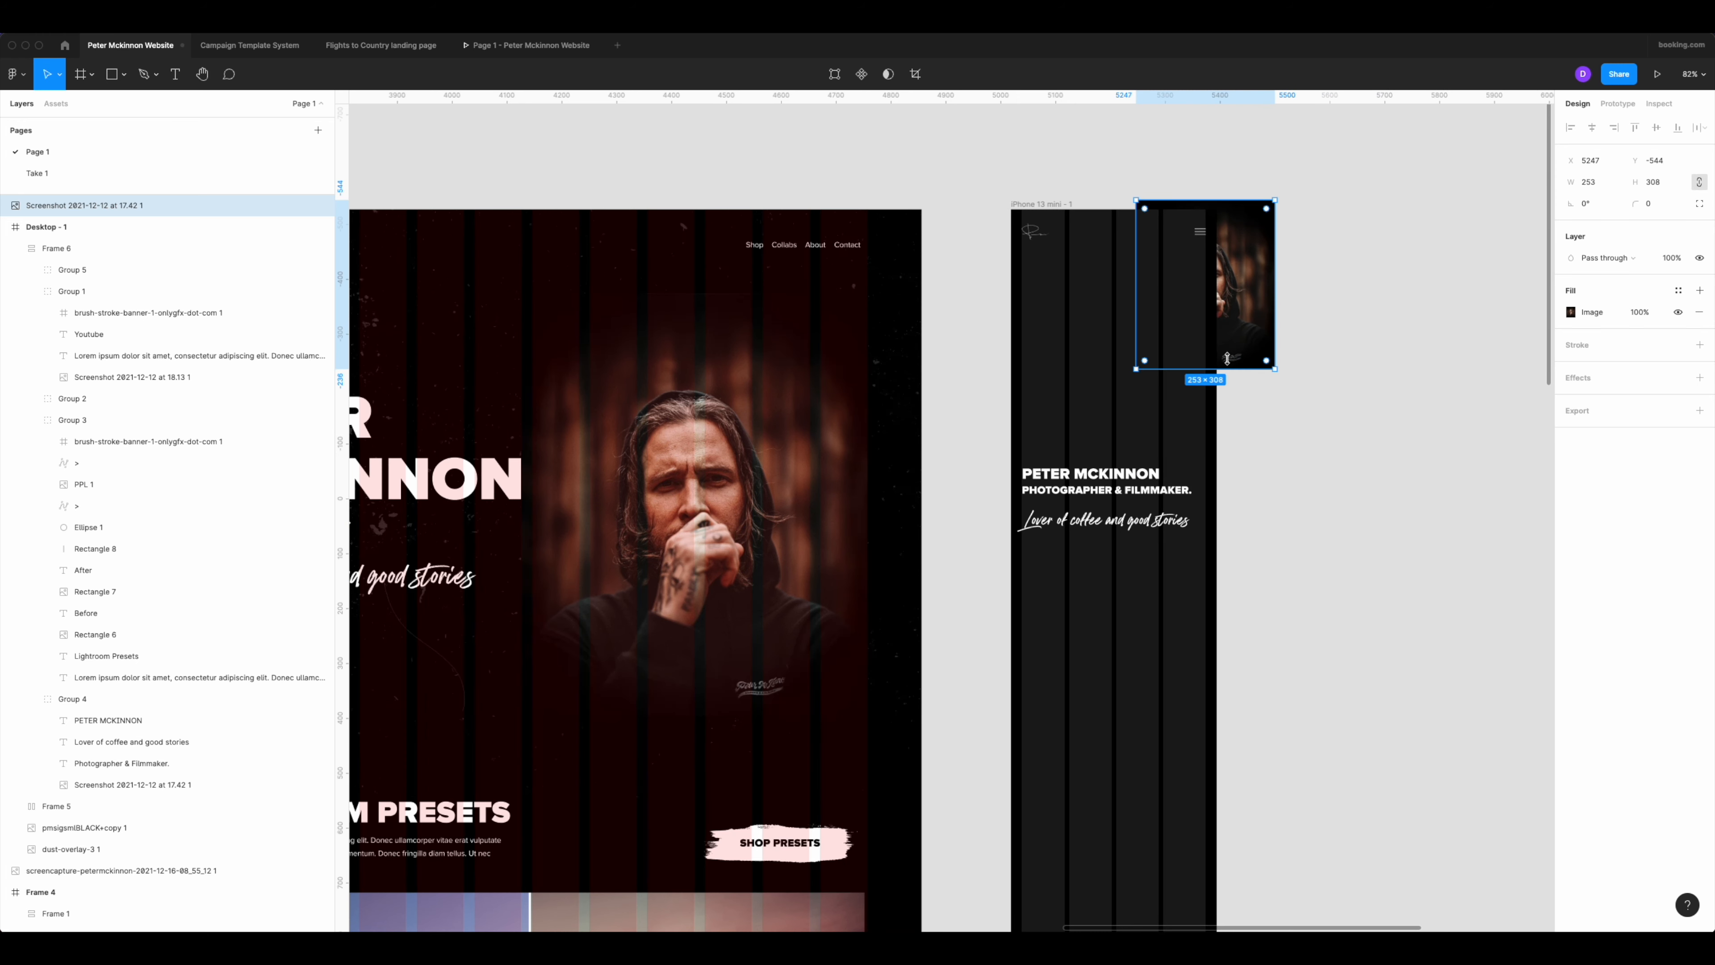
pyautogui.moveTo(1235, 301); pyautogui.dragTo(1154, 353)
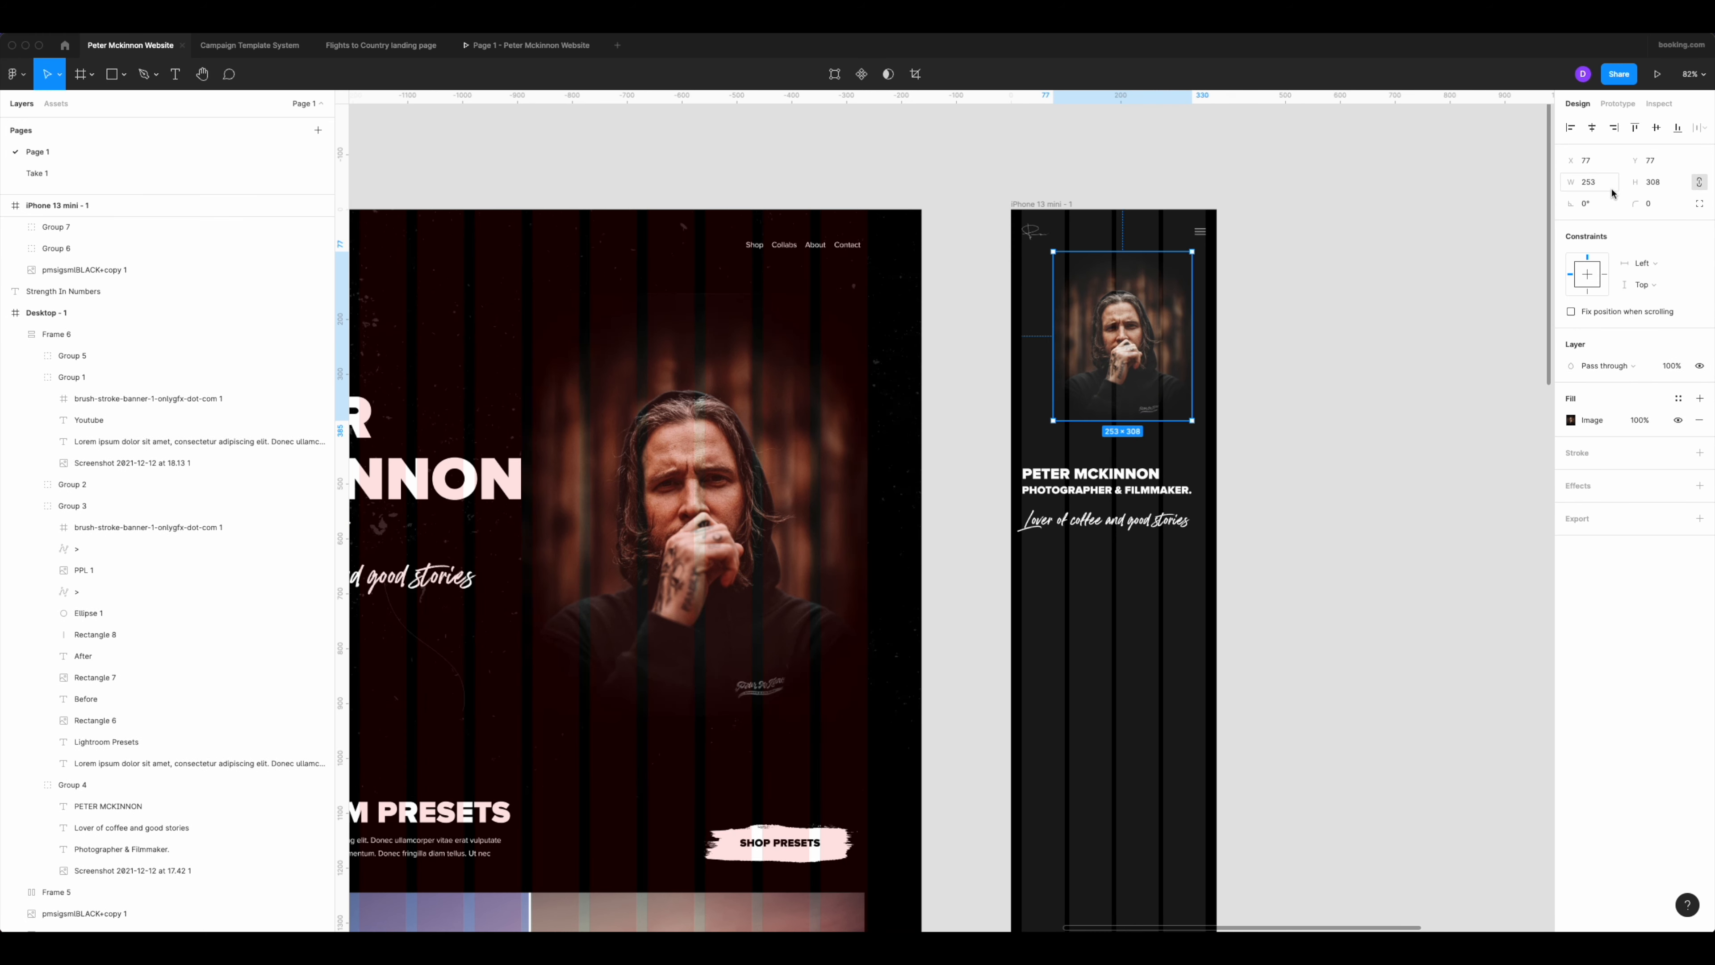
# Set the phone portrait's width to 335 and move the text group below it to Y 544.
pyautogui.write('335')
pyautogui.press('Return')
pyautogui.scroll(5, 1181, 259)
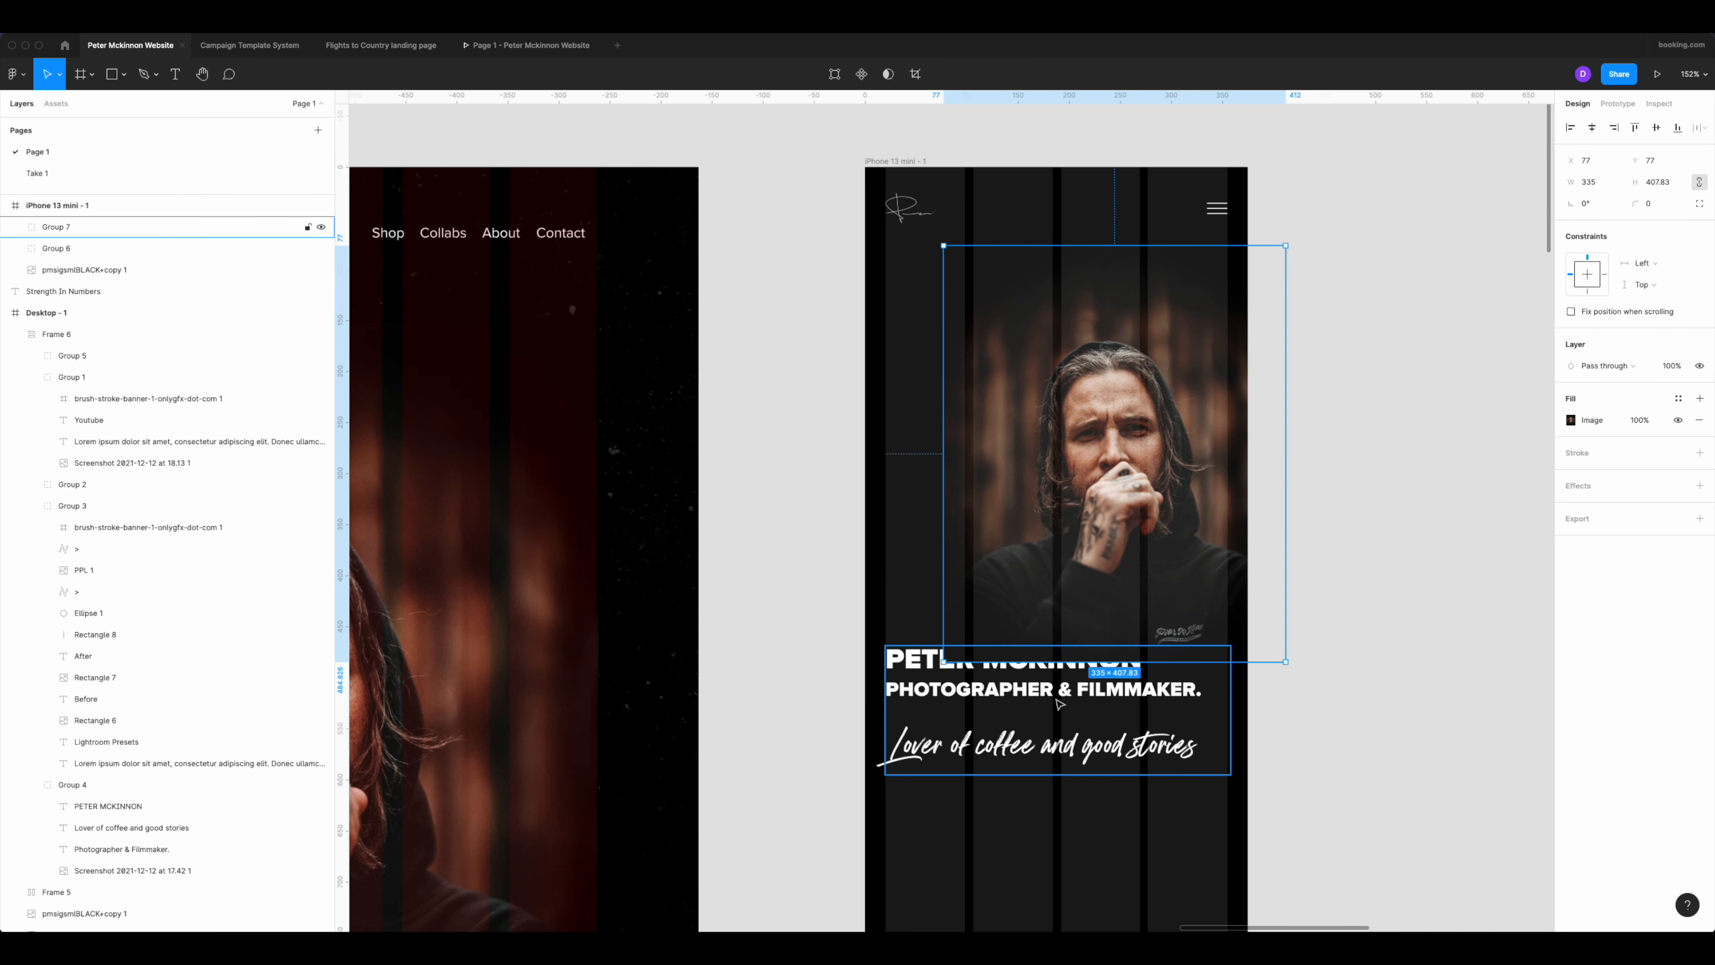
pyautogui.click(1060, 777)
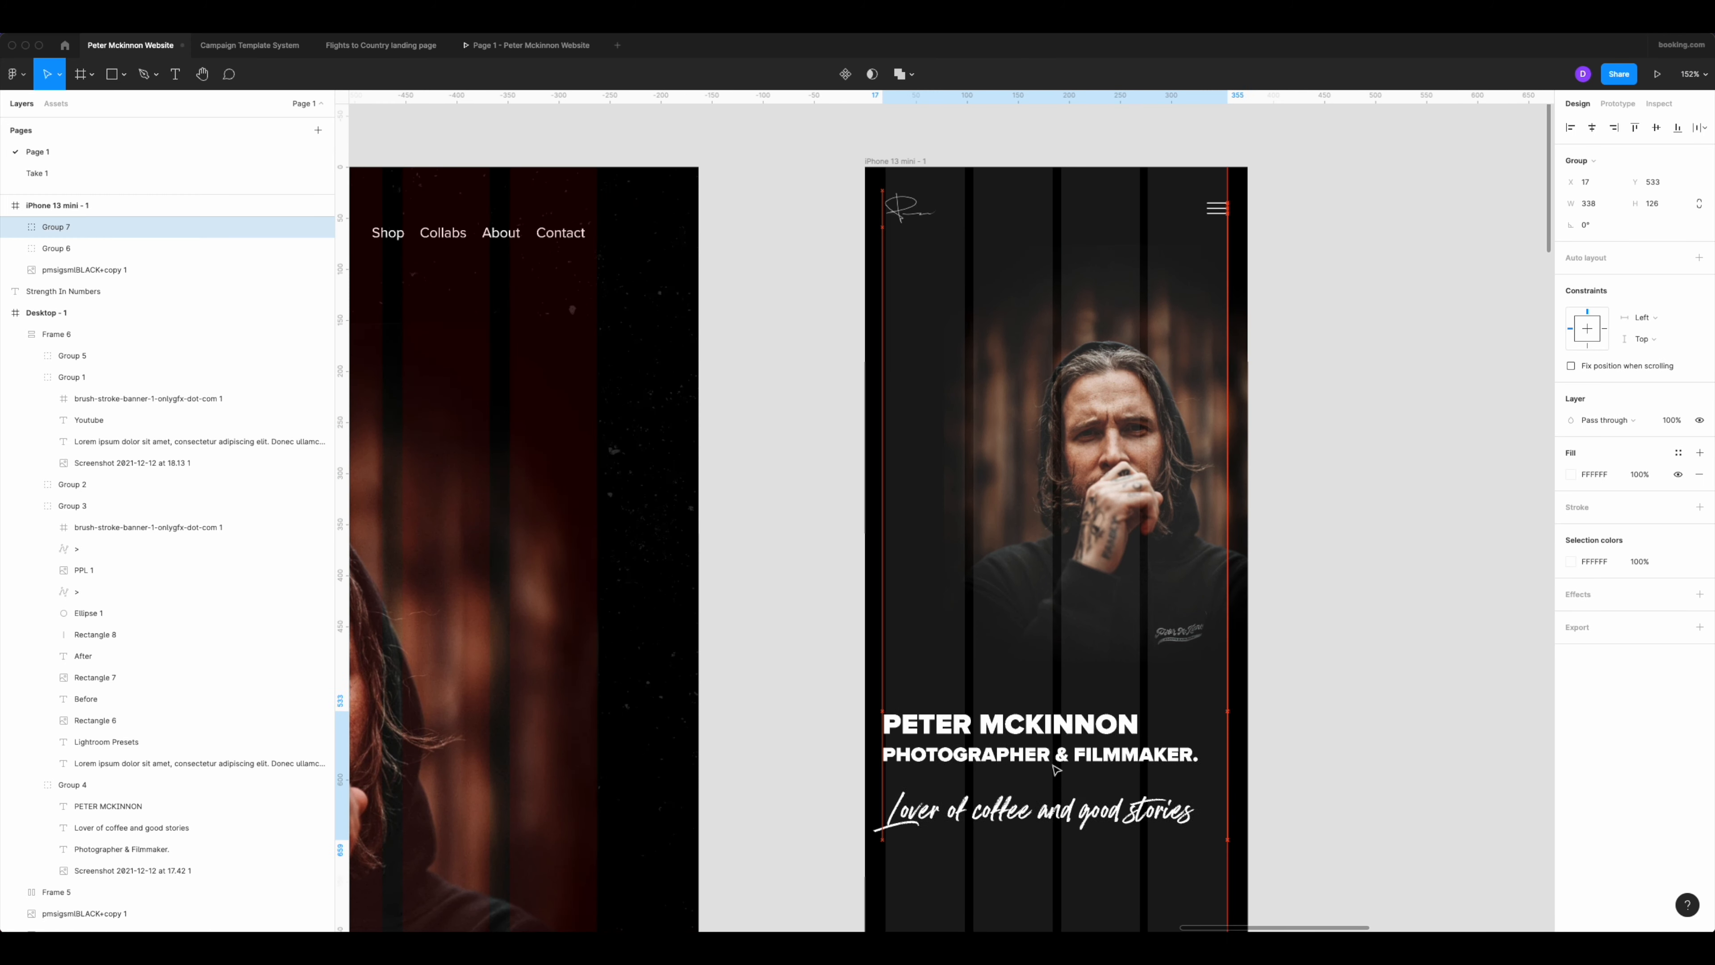
# Align the phone portrait with the left column margin at X 20 and lower it to Y 91.
pyautogui.click(897, 160)
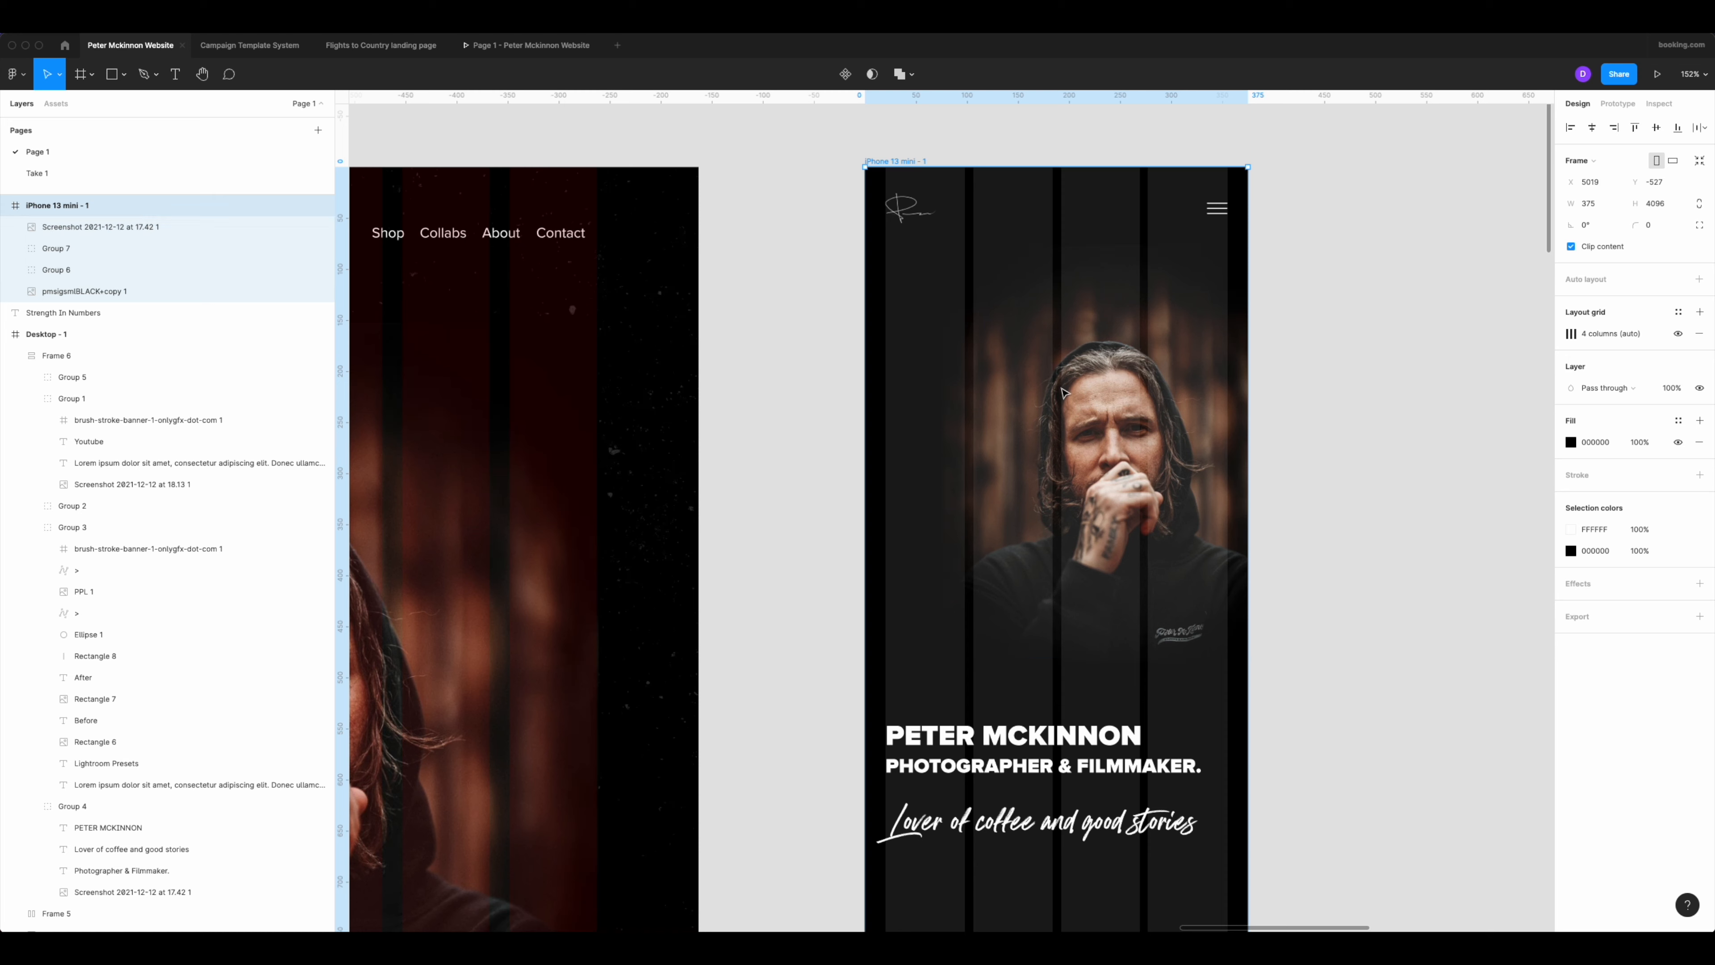
pyautogui.moveTo(1115, 399); pyautogui.dragTo(1050, 400)
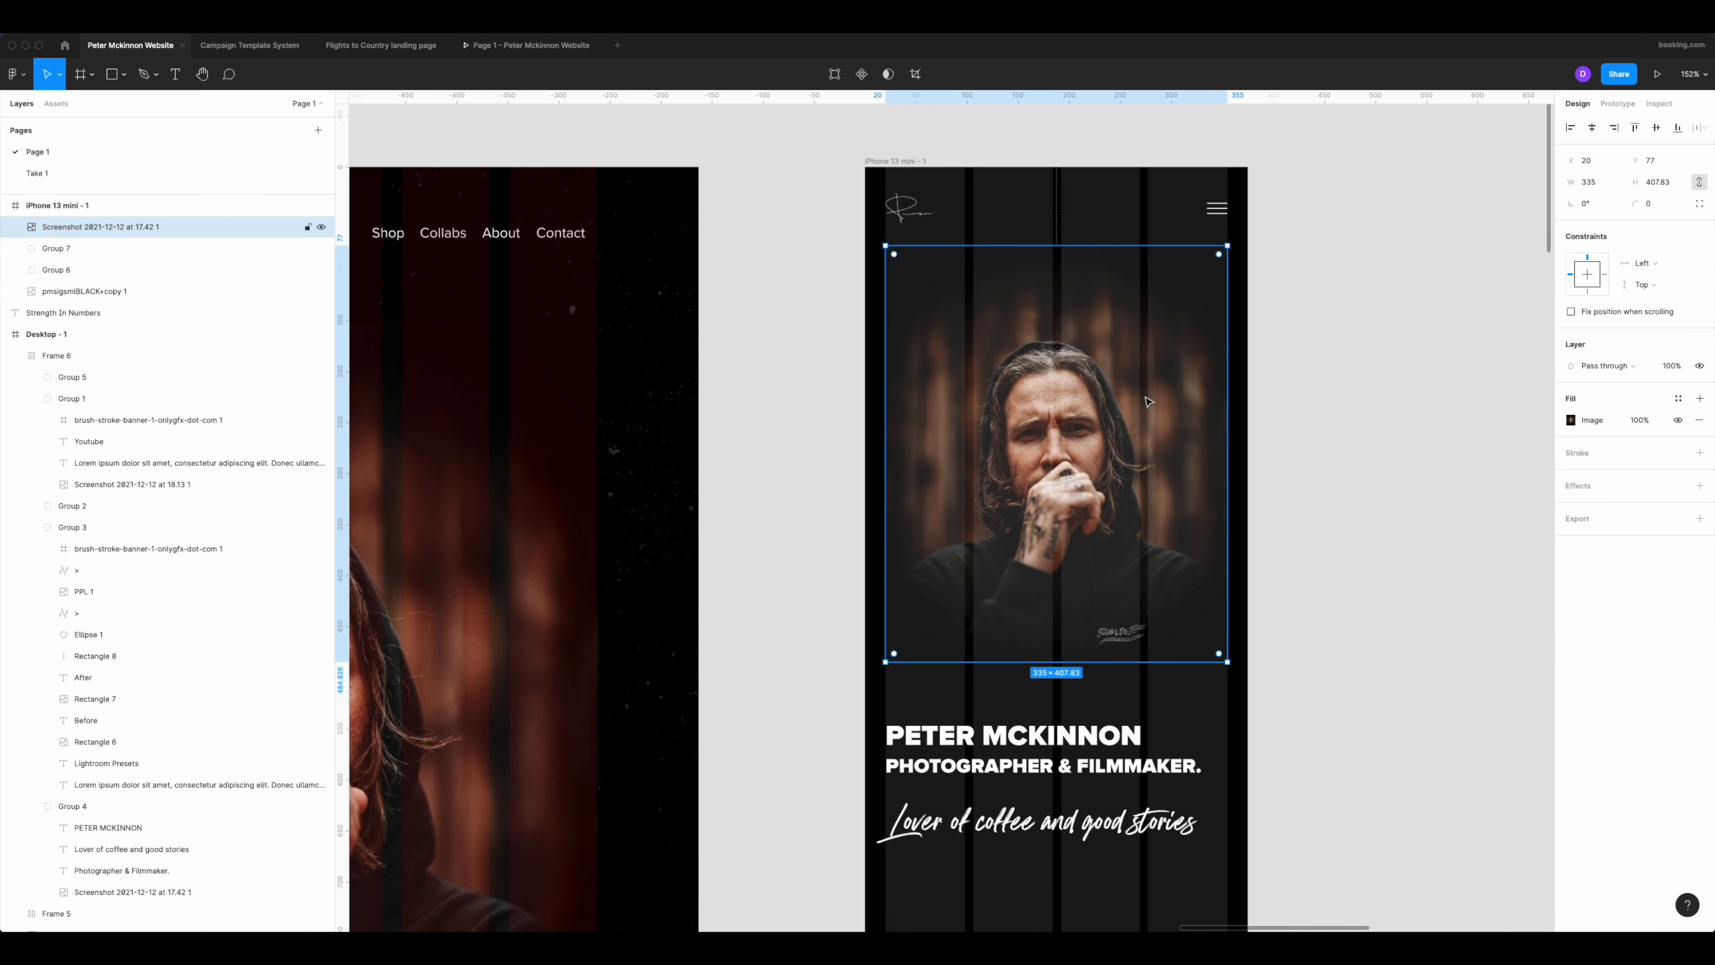
pyautogui.click(1317, 338)
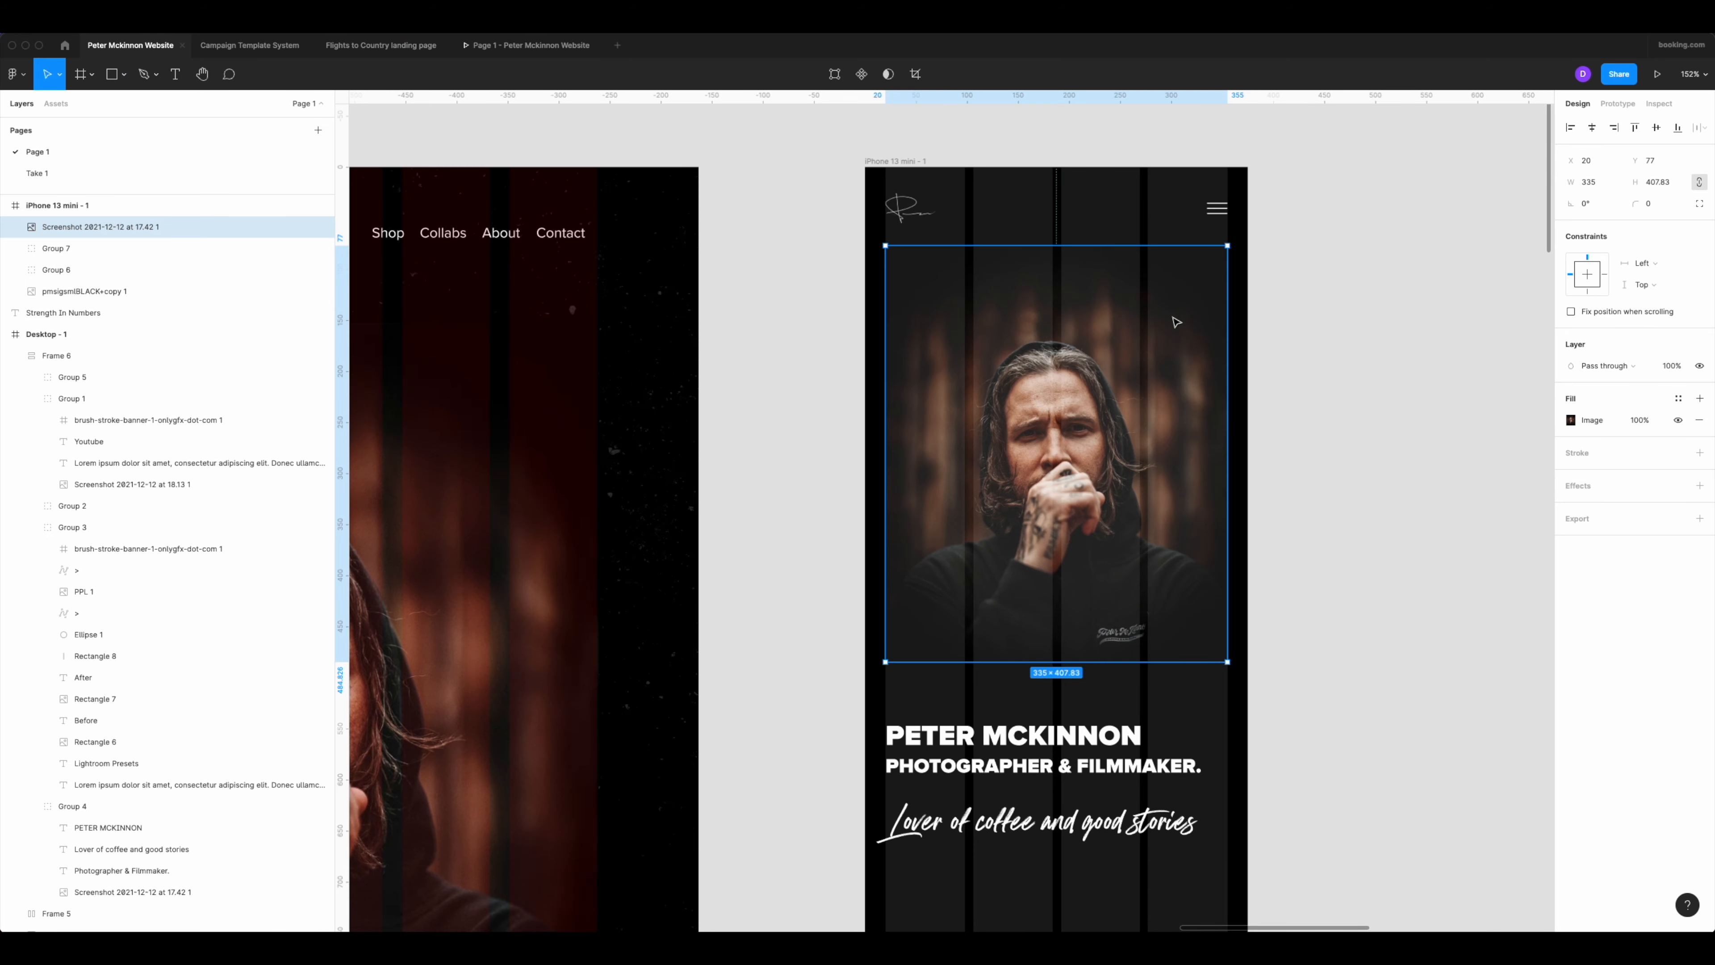
pyautogui.moveTo(1176, 323); pyautogui.dragTo(1176, 336)
pyautogui.click(1340, 341)
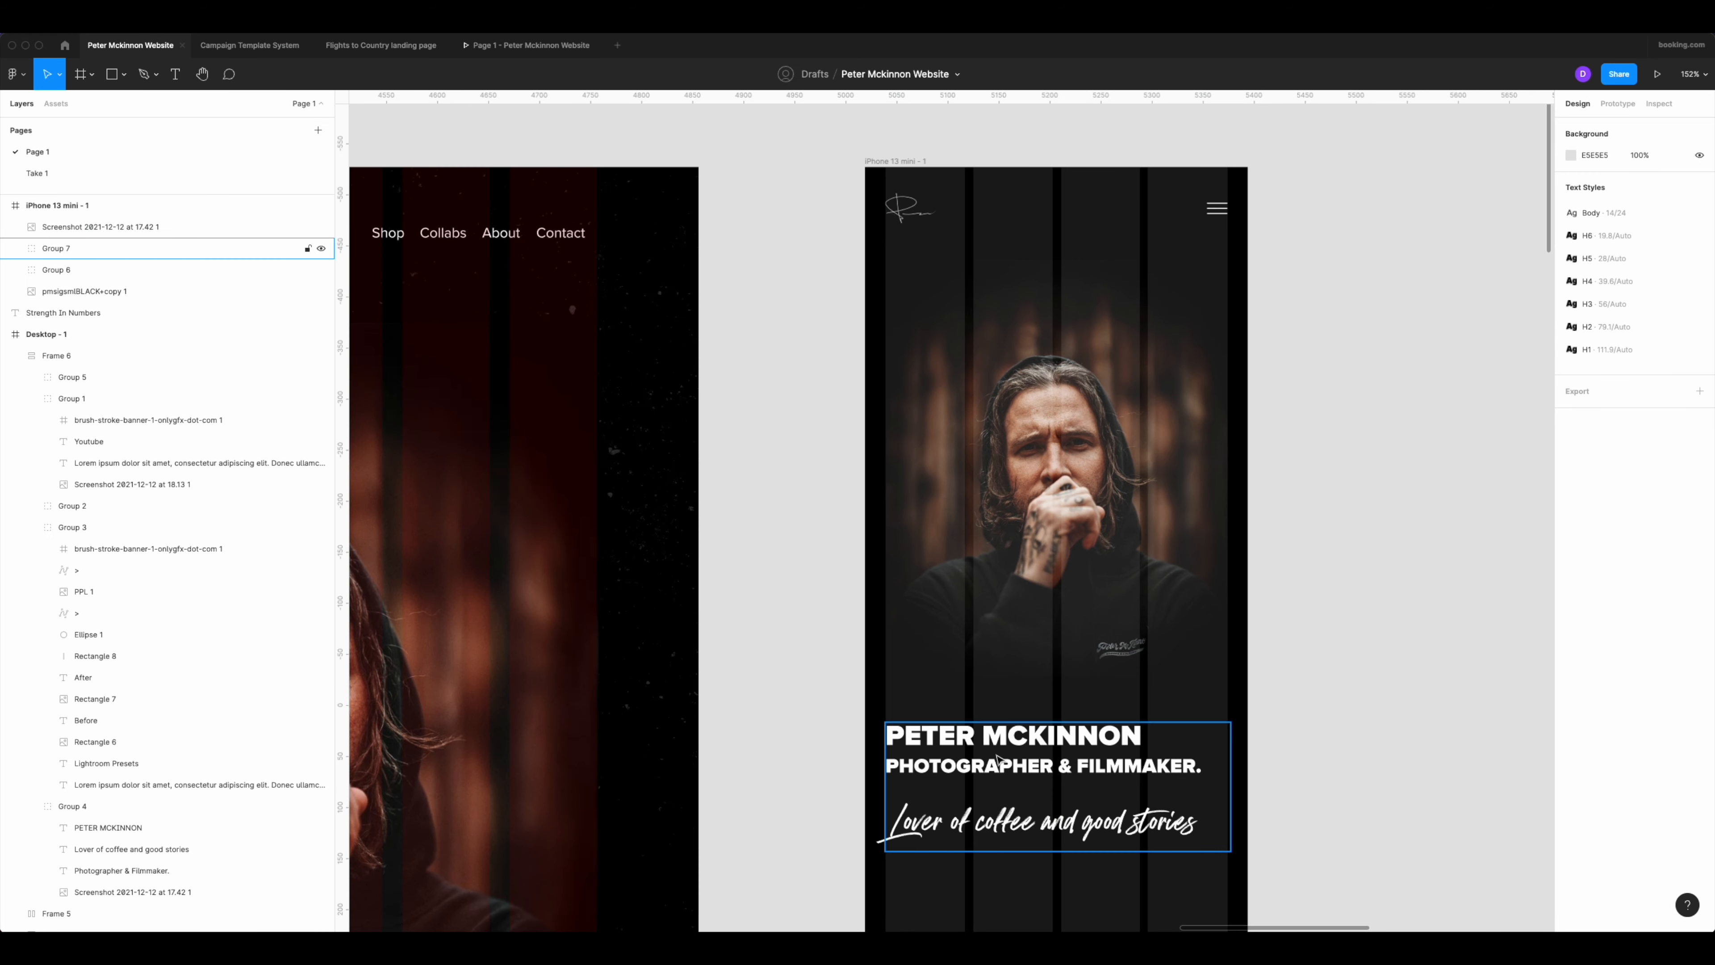
# Move the text group up to Y 531, leaving a 32 px gap below the portrait.
pyautogui.moveTo(1001, 759); pyautogui.dragTo(1000, 745)
pyautogui.click(1283, 548)
pyautogui.keyDown('ctrl'); pyautogui.scroll(-5, 1306, 522); pyautogui.keyUp('ctrl')
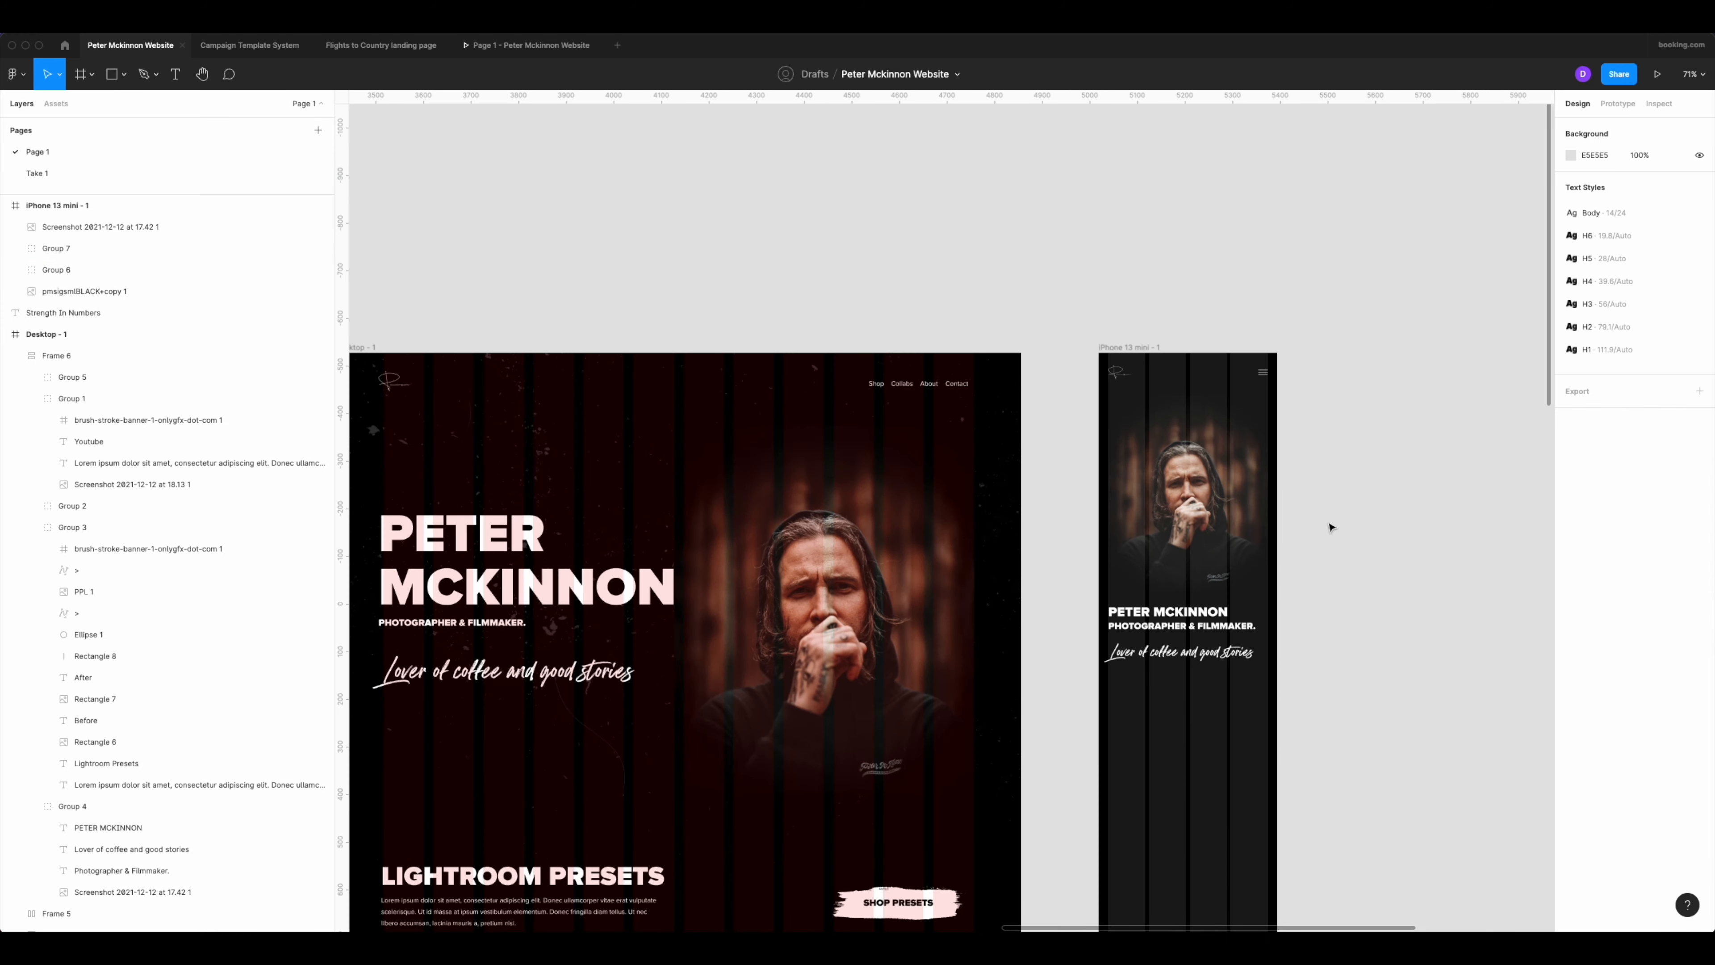
pyautogui.hscroll(5, 1330, 527)
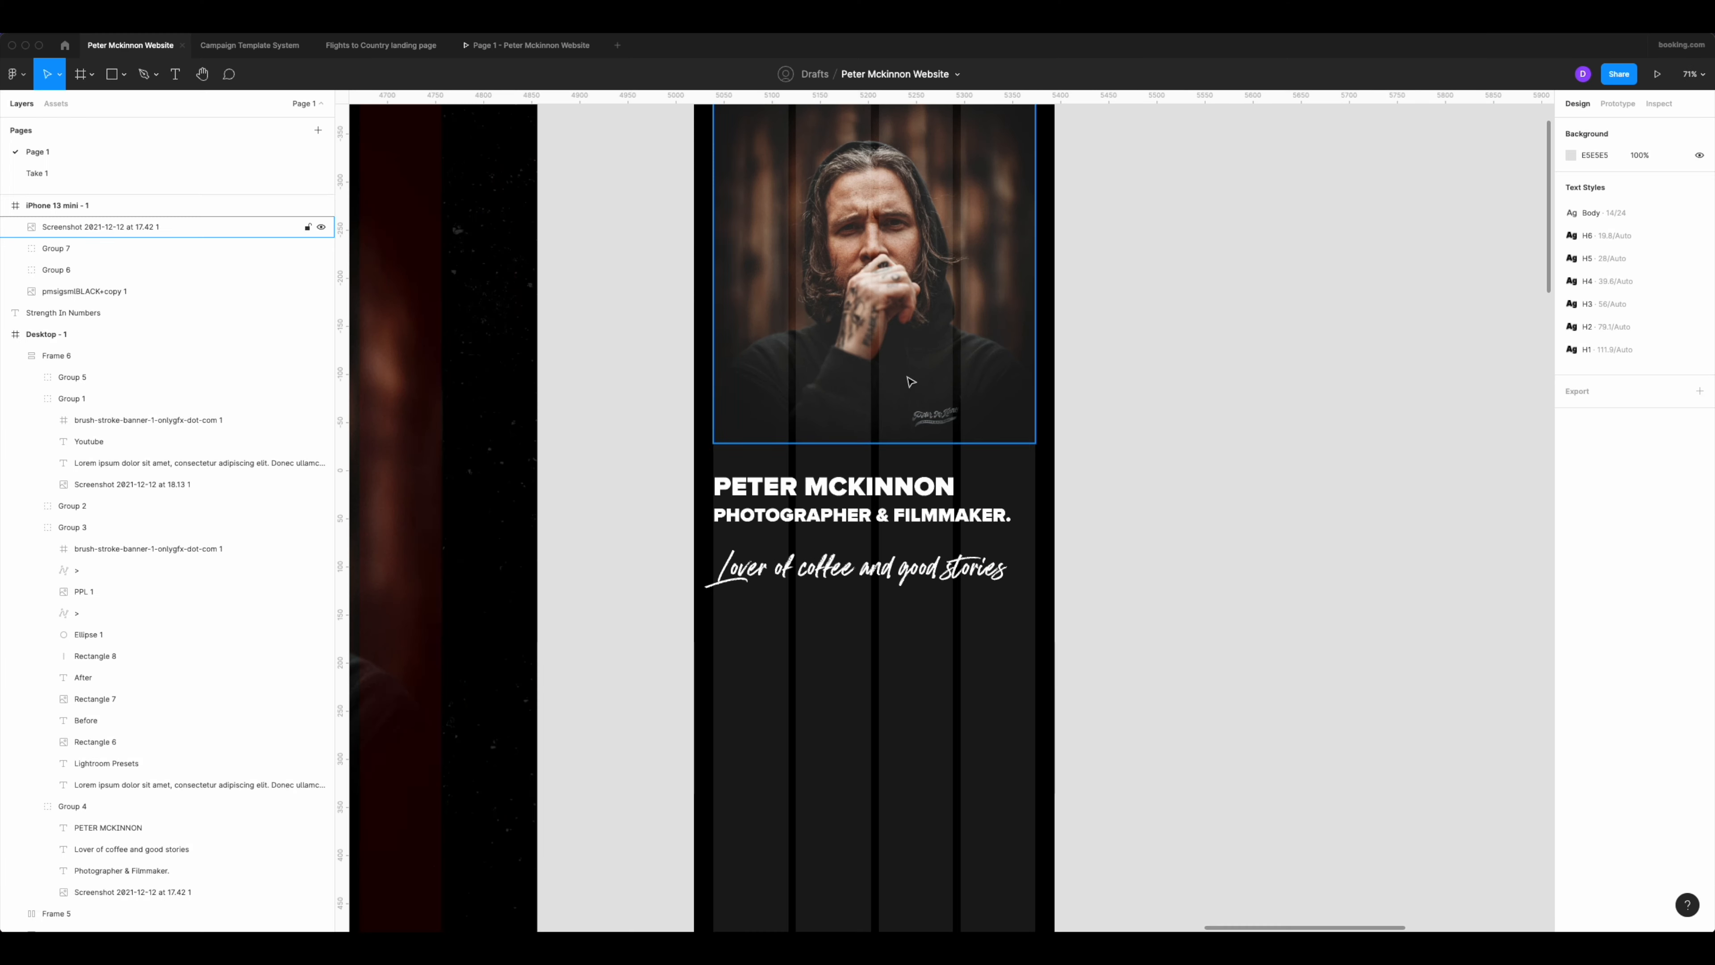
# Try centring the portrait and text group horizontally on each other, and move the portrait back to X 20.
pyautogui.click(972, 517)
pyautogui.keyDown('shift'); pyautogui.click(920, 288); pyautogui.keyUp('shift')
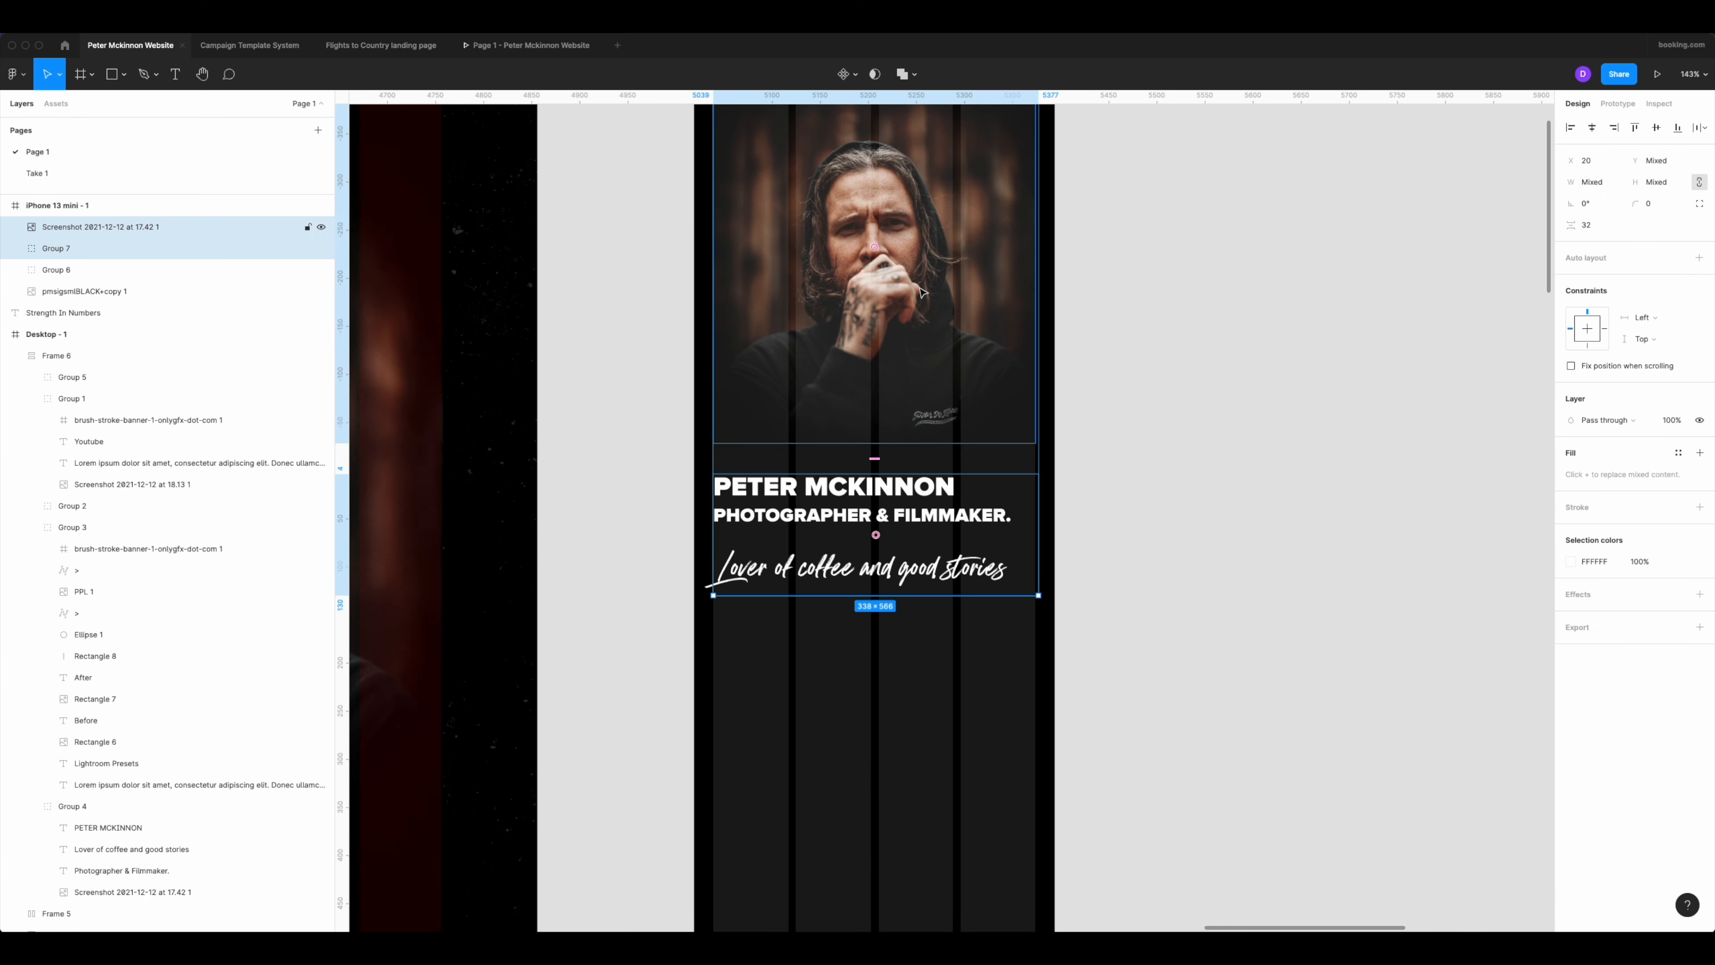
pyautogui.scroll(3, 924, 482)
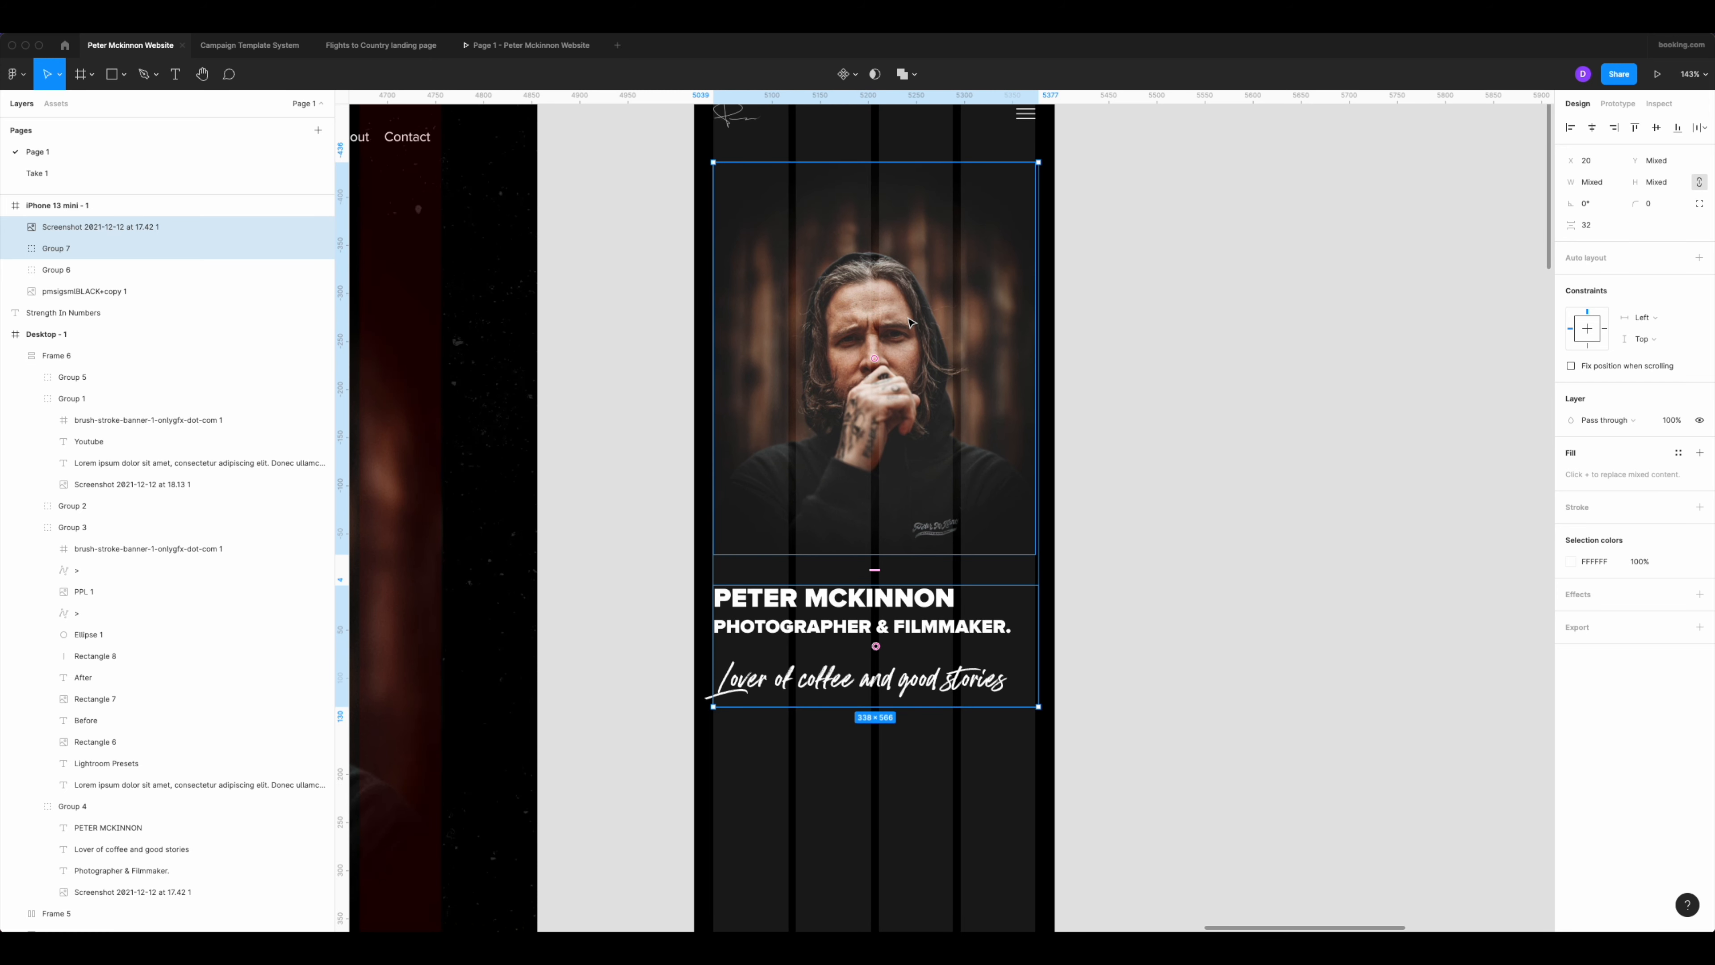
pyautogui.click(1593, 128)
pyautogui.click(727, 405)
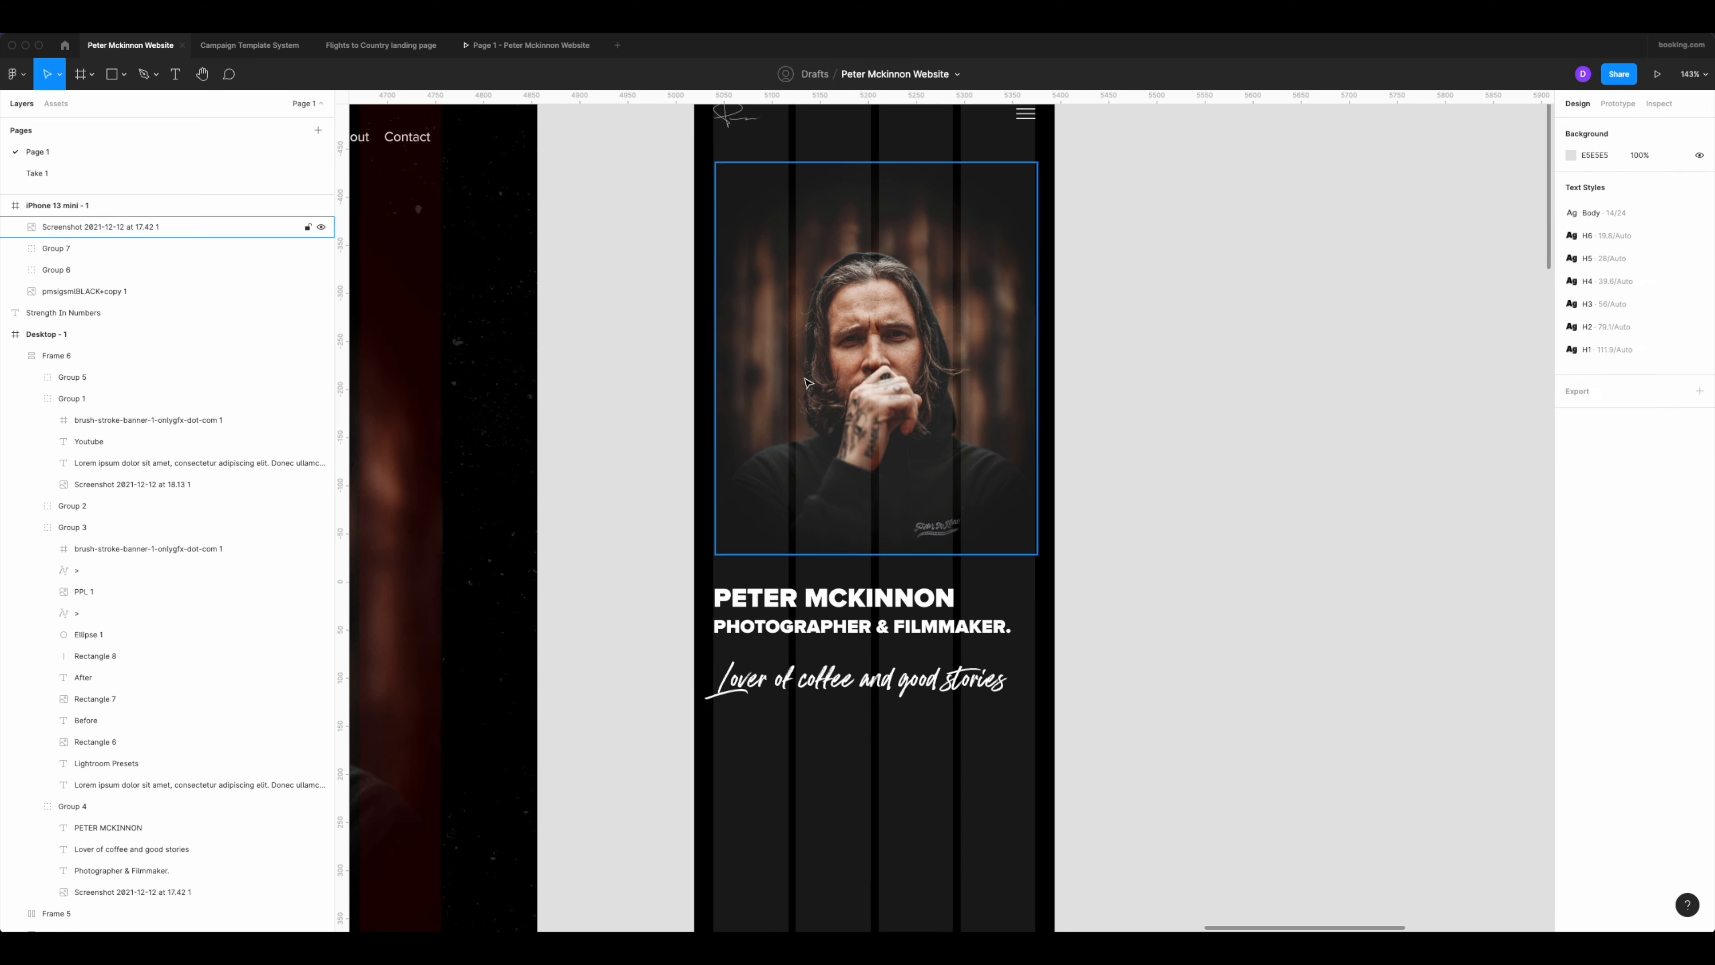
pyautogui.click(1058, 395)
pyautogui.click(1007, 498)
pyautogui.moveTo(1006, 498); pyautogui.dragTo(1005, 500)
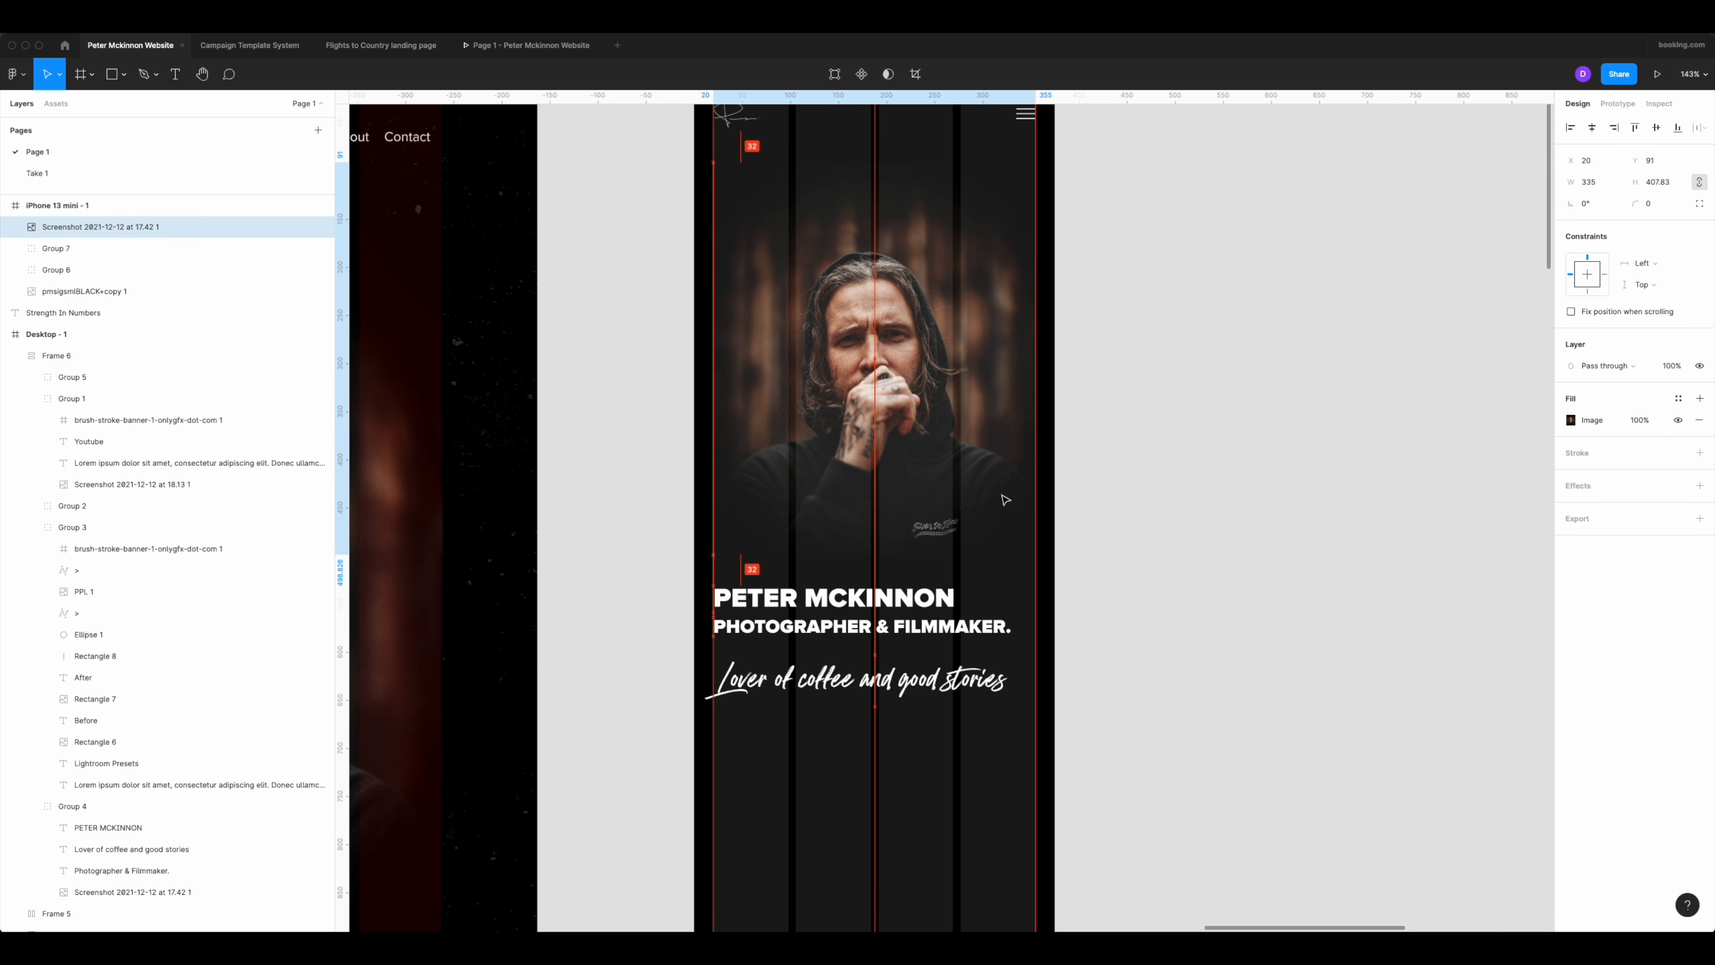
# Narrow the text group so its right edge meets the right column margin, in line with the portrait.
pyautogui.click(874, 653)
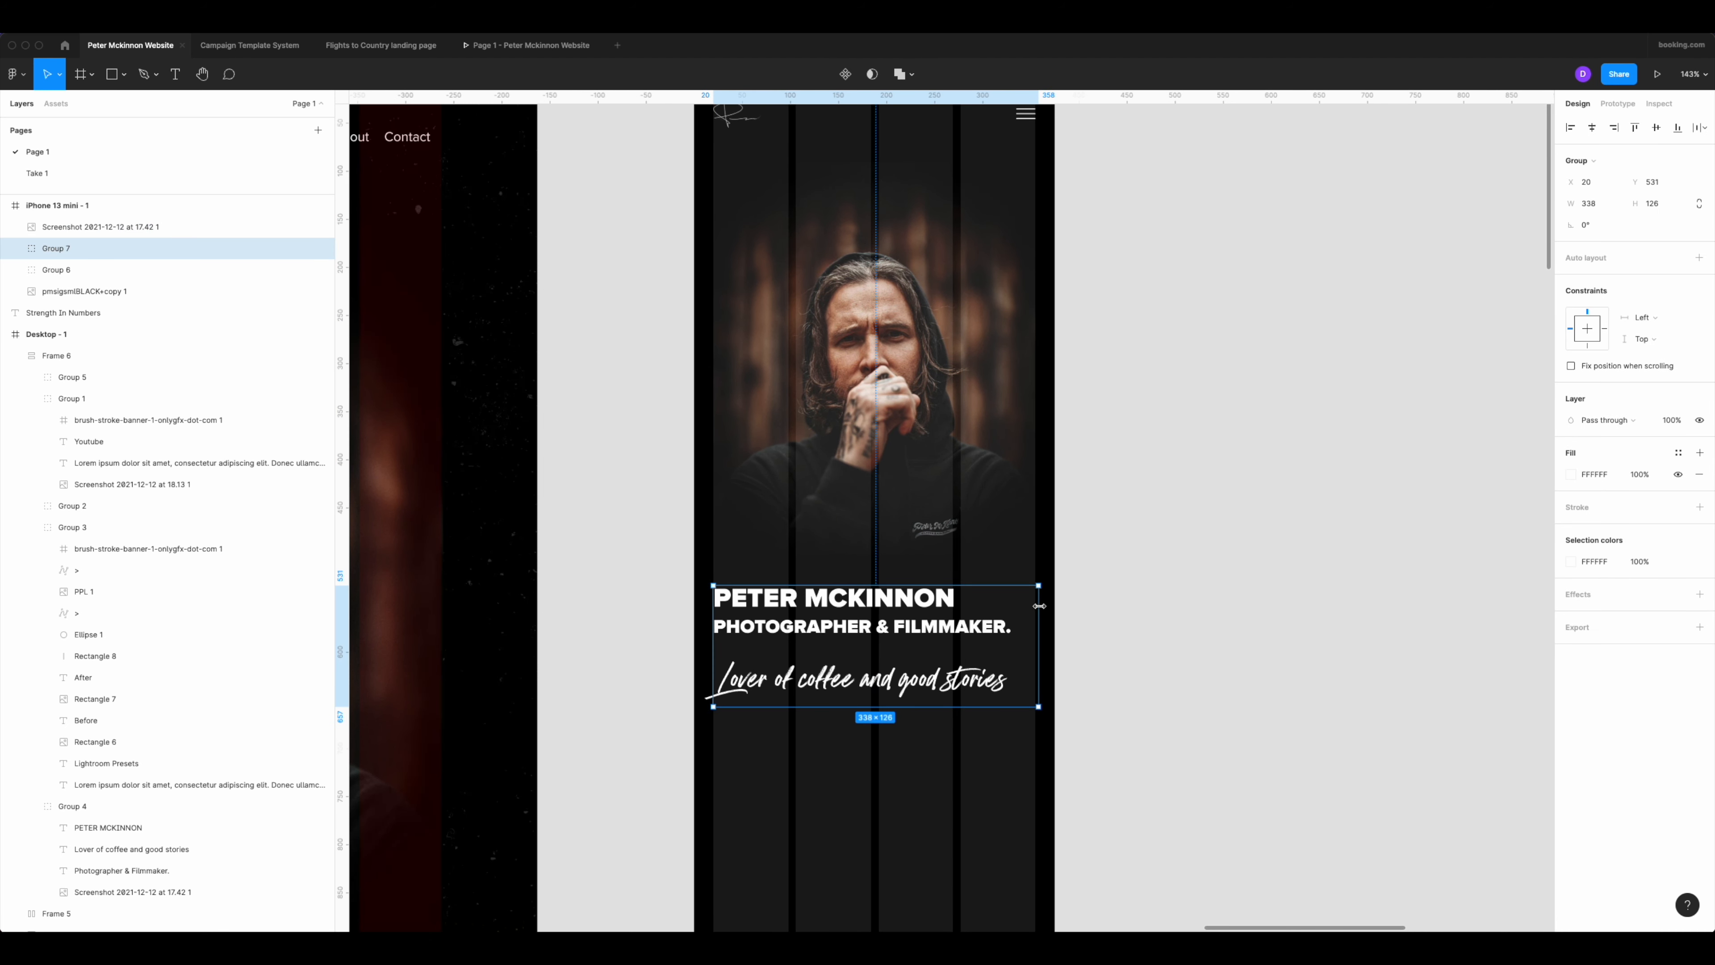
pyautogui.moveTo(1039, 606); pyautogui.dragTo(1036, 606)
pyautogui.click(1156, 529)
pyautogui.scroll(-8, 1156, 528)
pyautogui.scroll(6, 1073, 570)
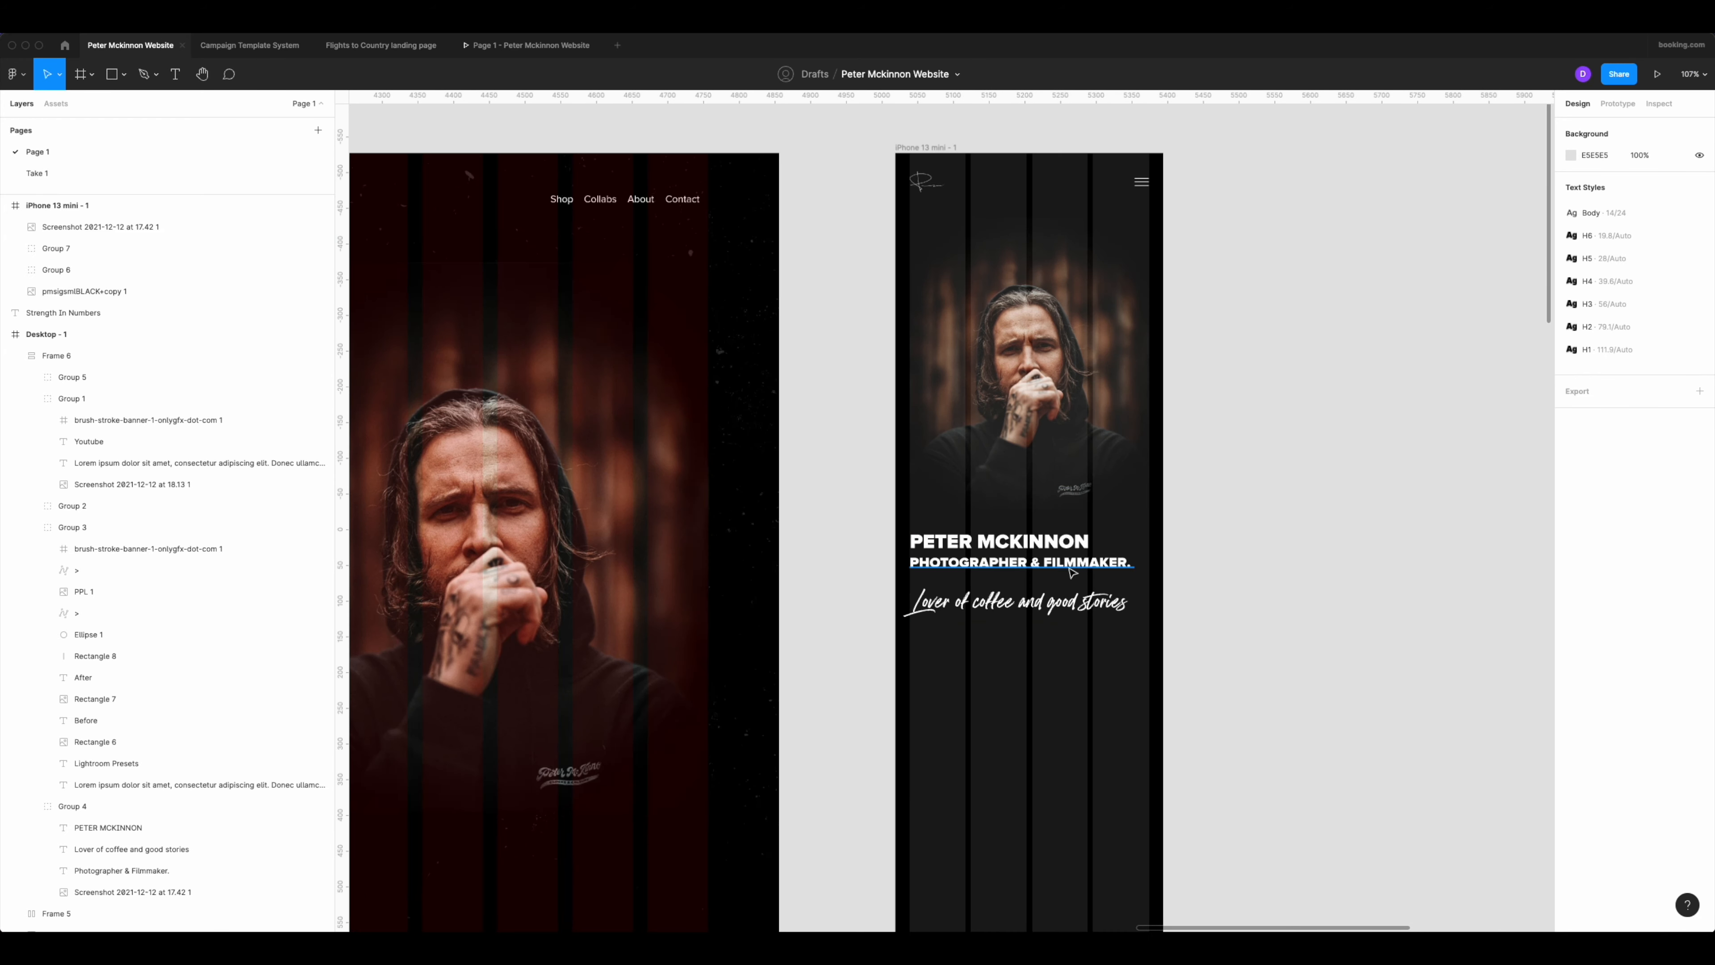
# Duplicate the desktop Lightroom Presets group onto the empty canvas beside the phone frame, at about X 5596, Y 6.
pyautogui.scroll(-5, 983, 613)
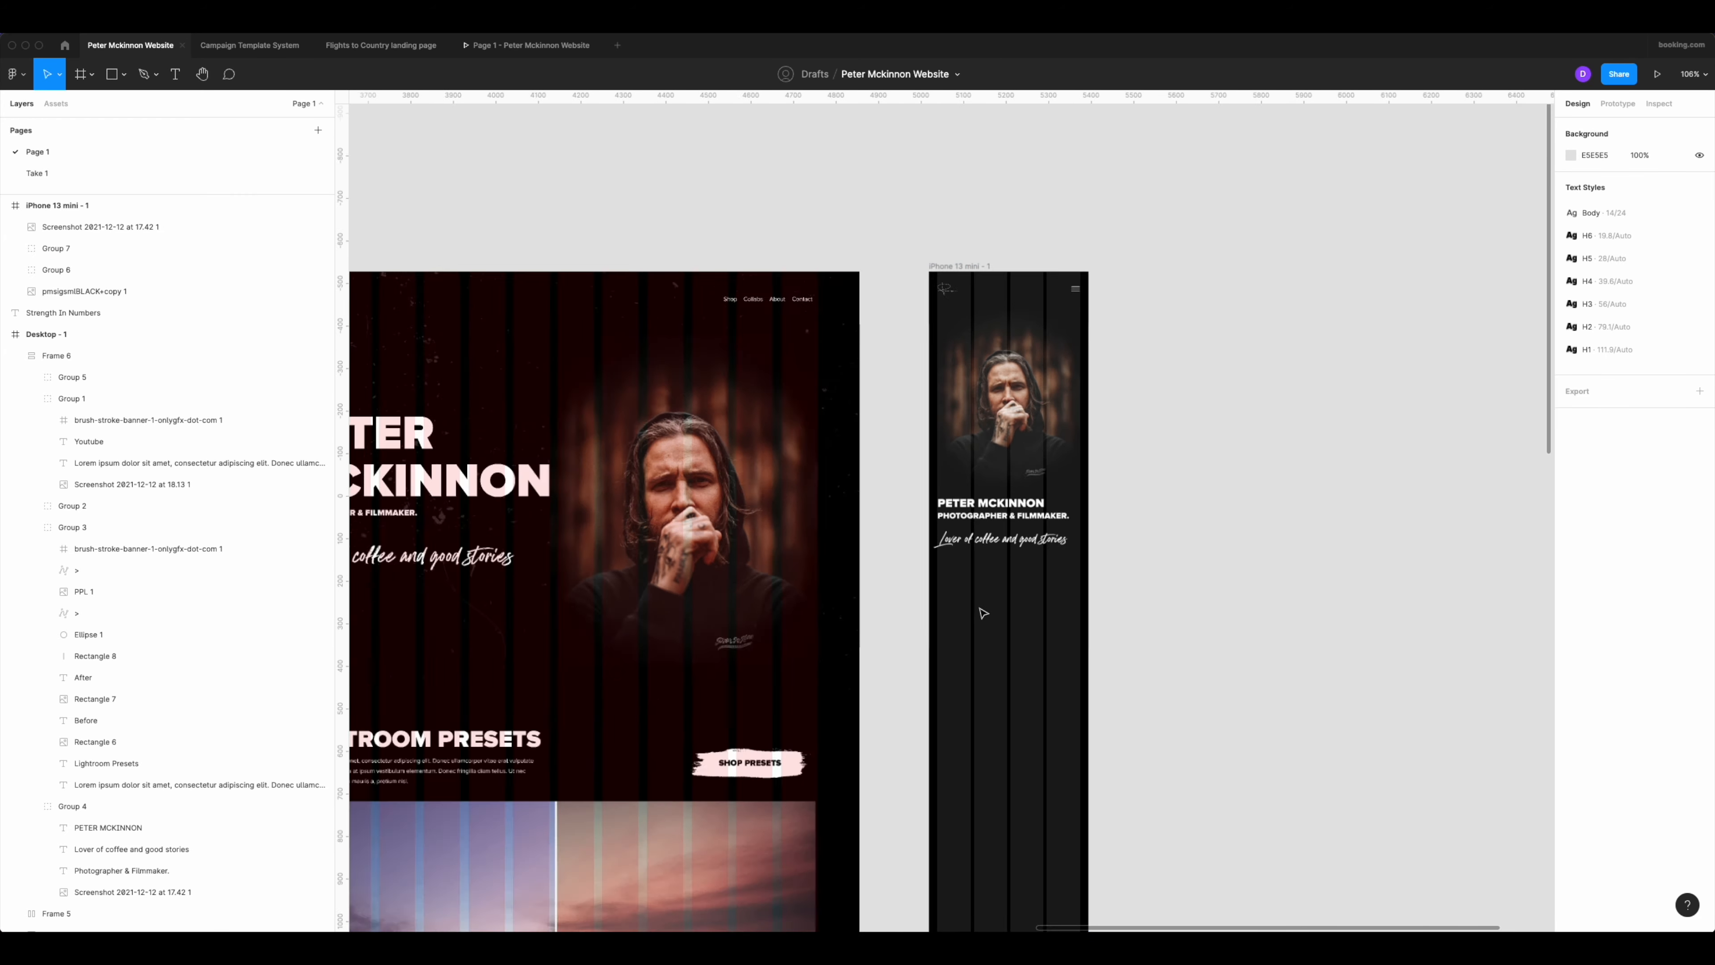
pyautogui.scroll(3, 982, 613)
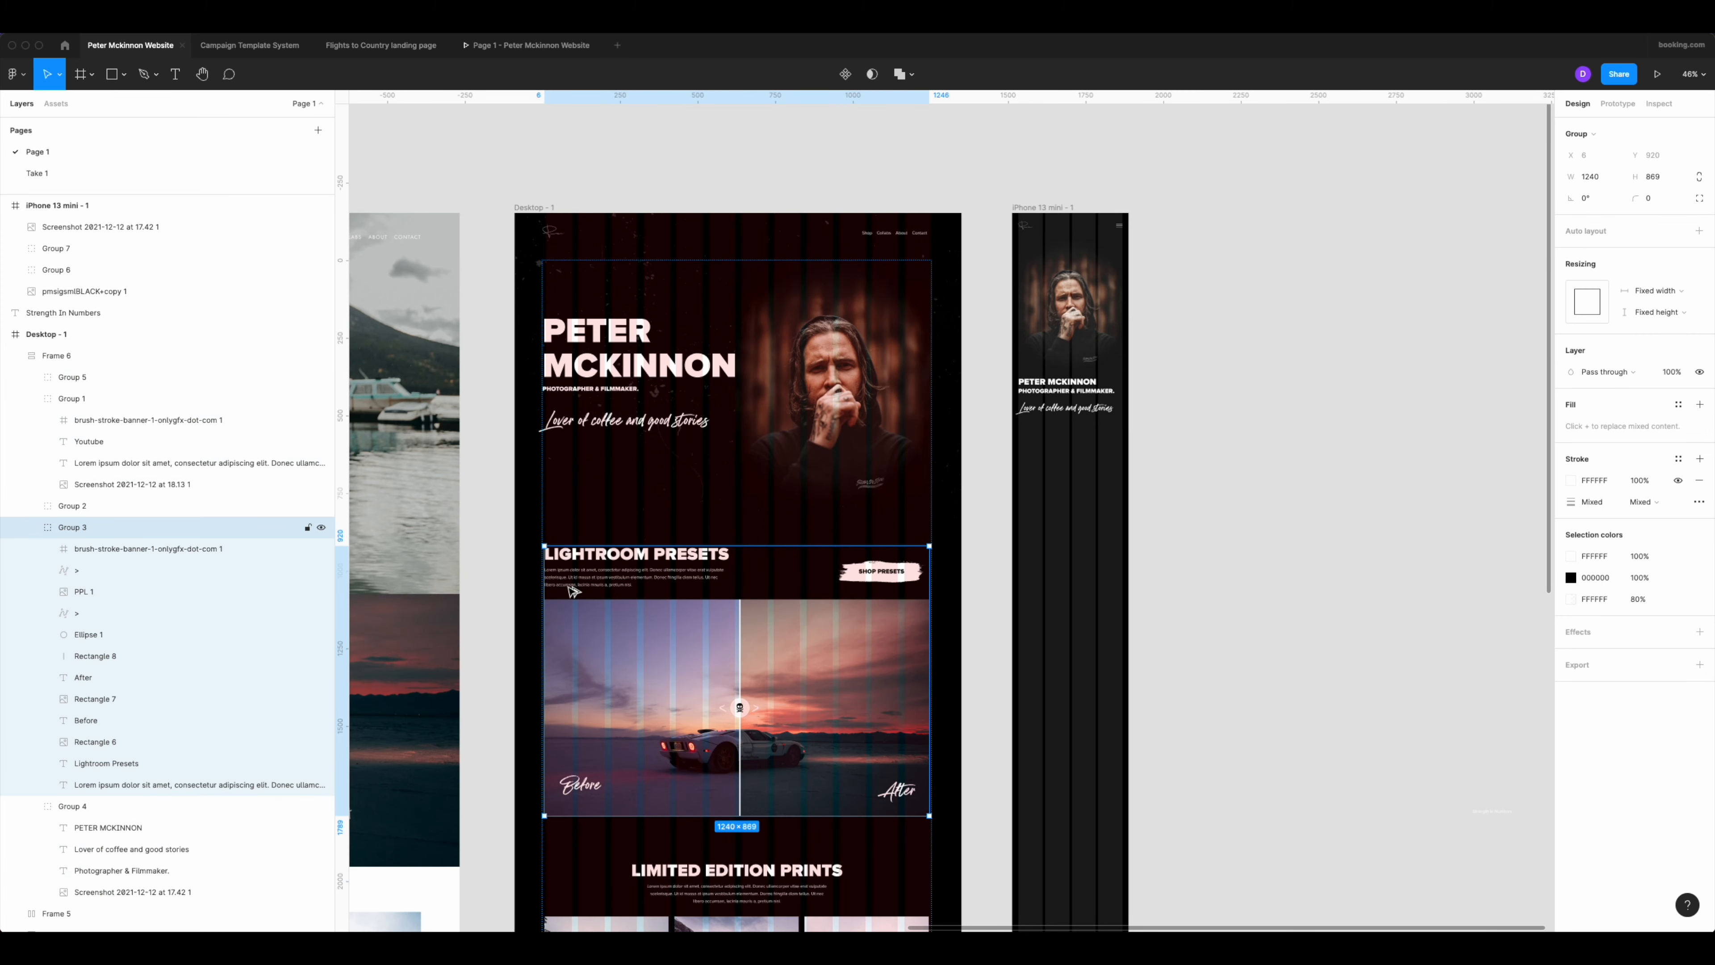
pyautogui.moveTo(570, 588); pyautogui.dragTo(1217, 424)
pyautogui.hscroll(4, 1216, 424)
pyautogui.scroll(5, 1069, 535)
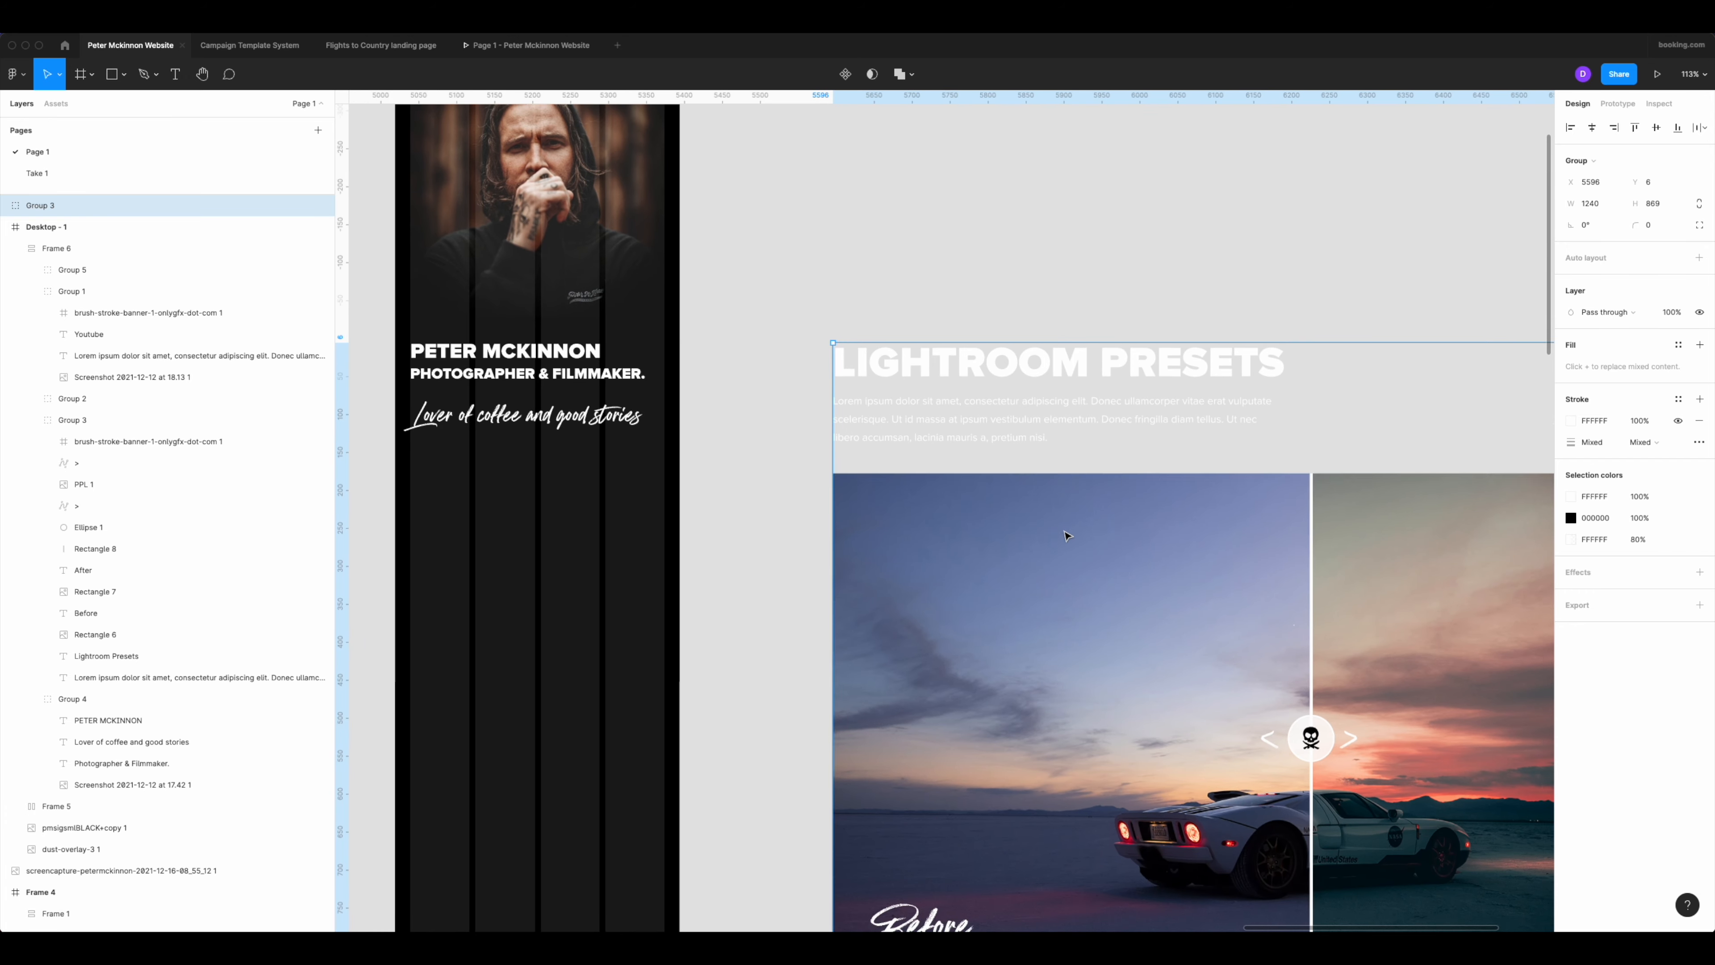
# Move the Lightroom Presets heading from the duplicated group into the phone frame at X 7, Y 702, and apply the H5 text style.
pyautogui.scroll(-6, 1068, 535)
pyautogui.scroll(4, 939, 462)
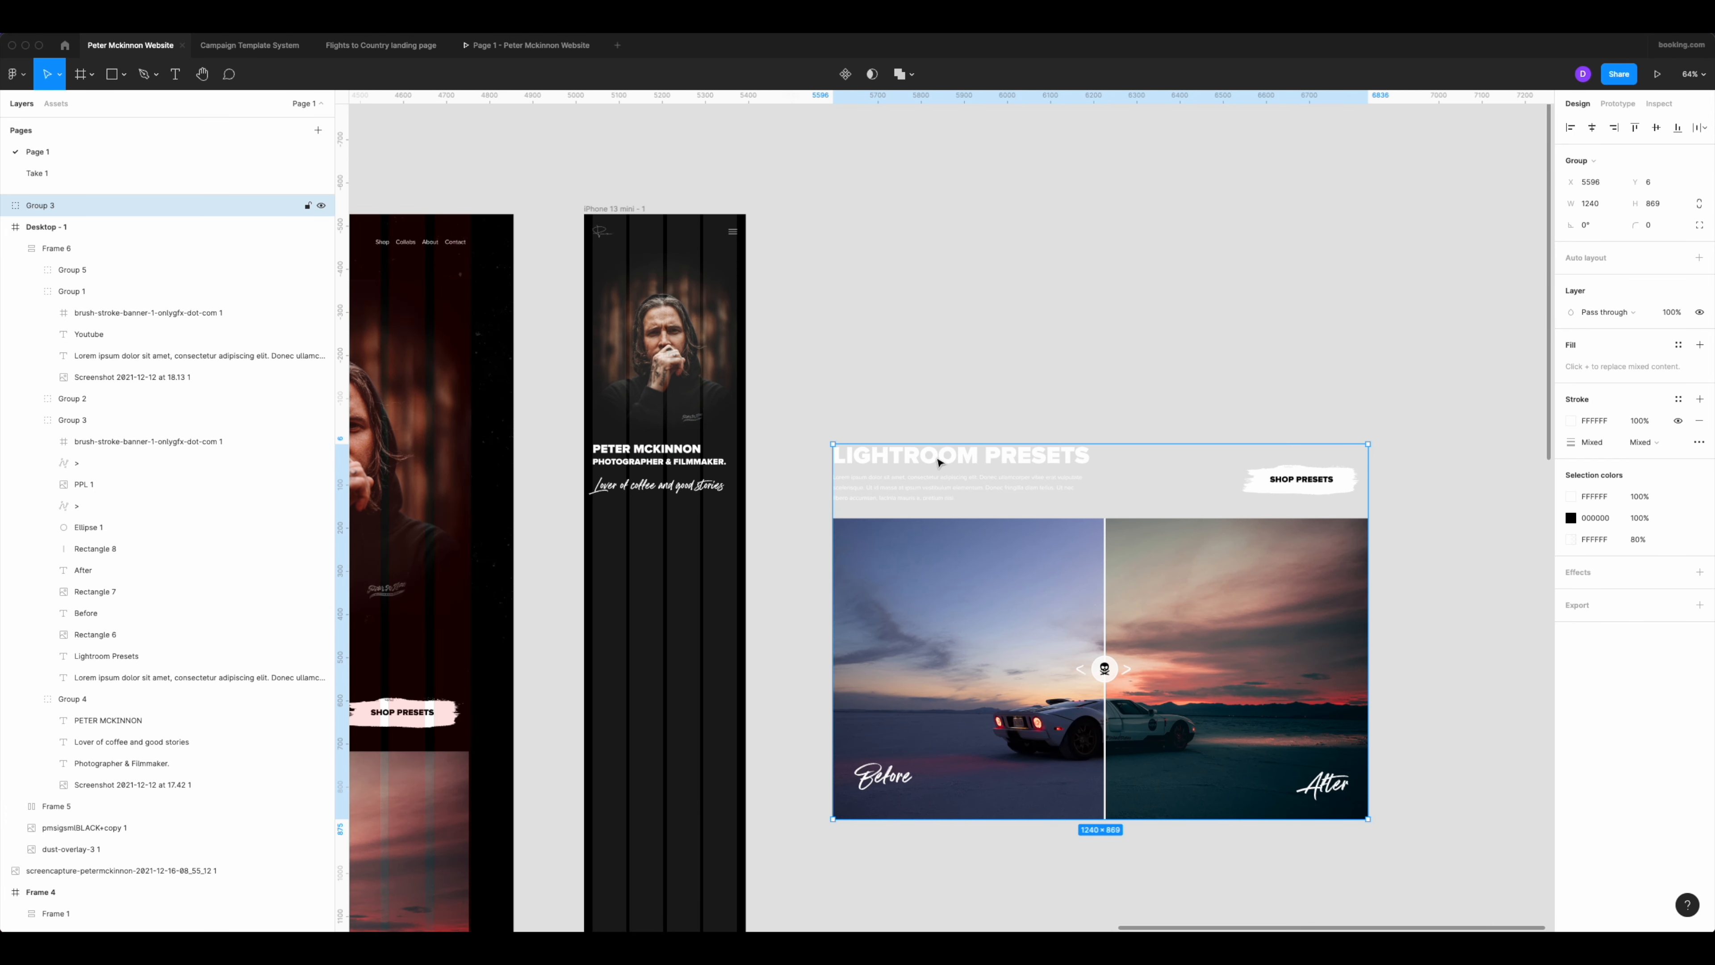
pyautogui.doubleClick(939, 463)
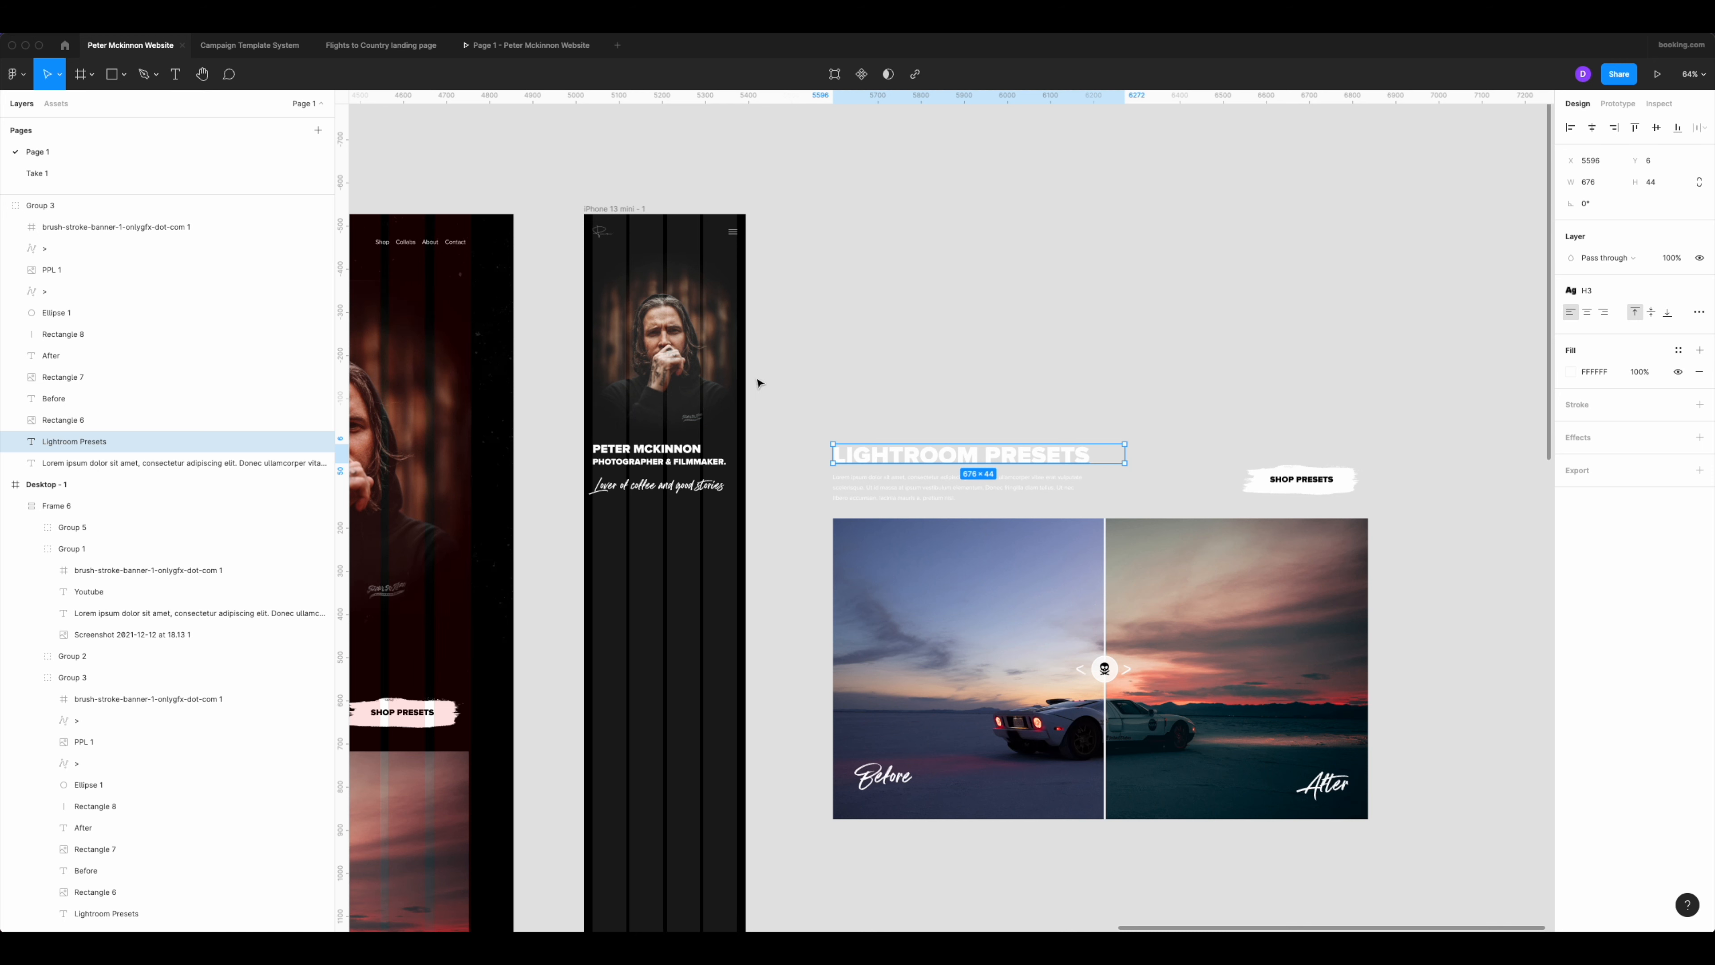
pyautogui.moveTo(874, 462); pyautogui.dragTo(629, 536)
pyautogui.click(1587, 399)
pyautogui.click(1607, 522)
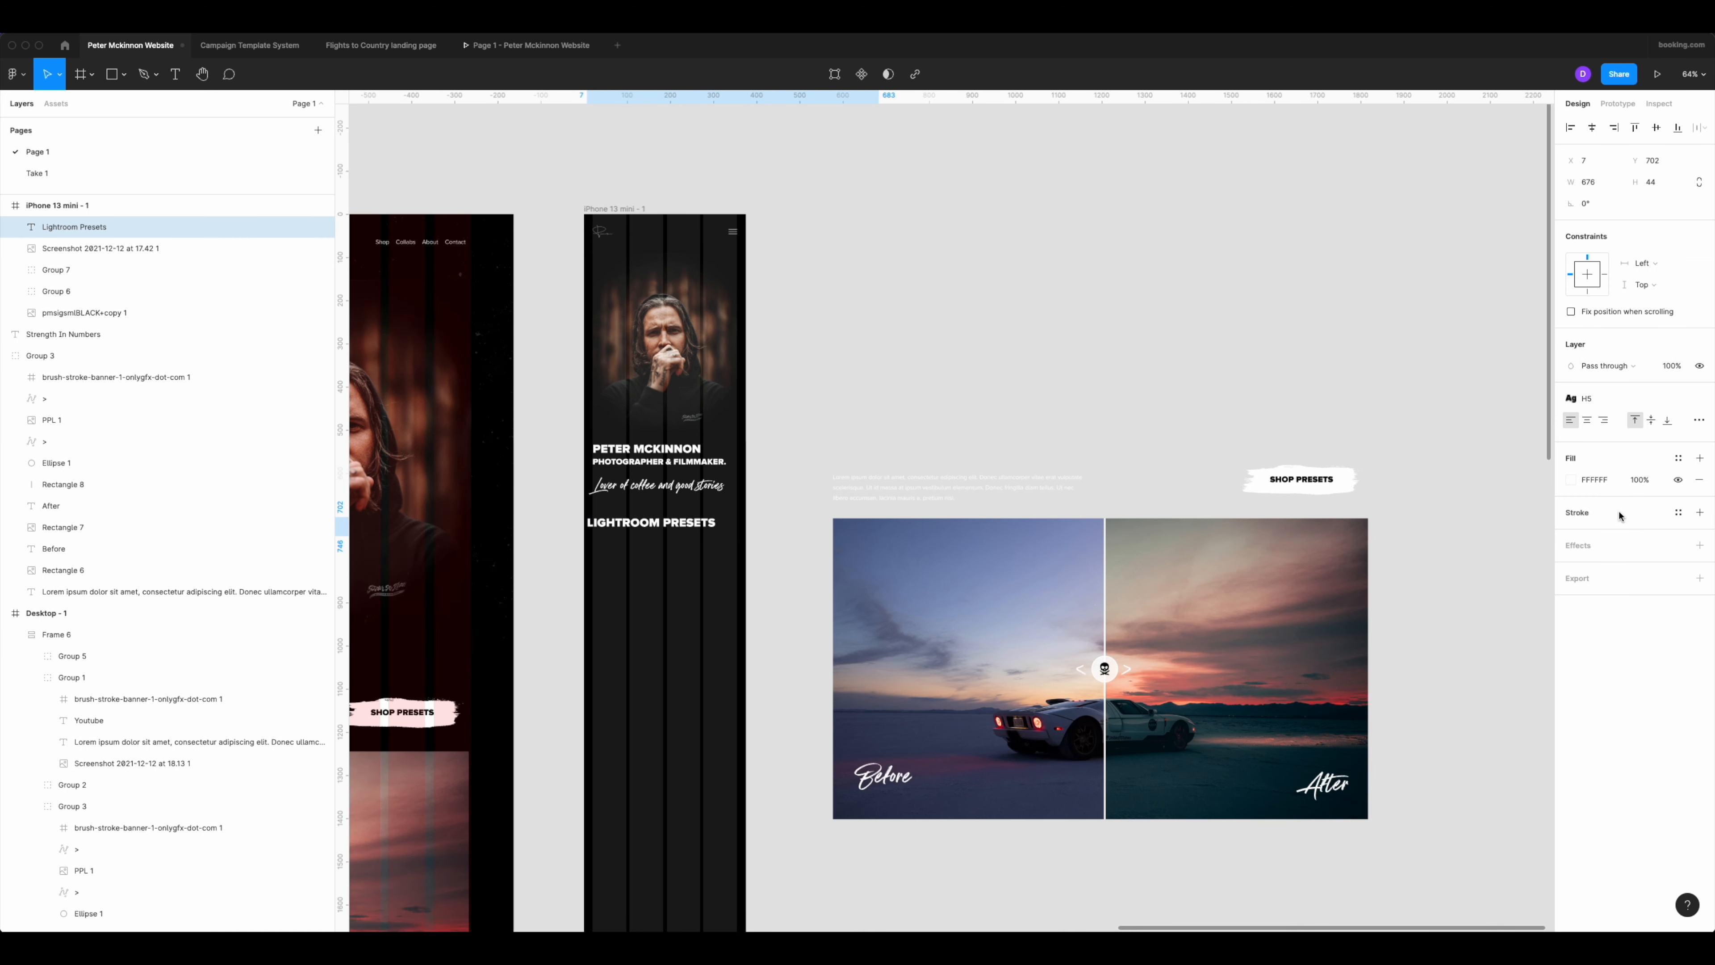
# Set the Lightroom Presets heading's width in the phone frame to 335.
pyautogui.scroll(1, 1096, 510)
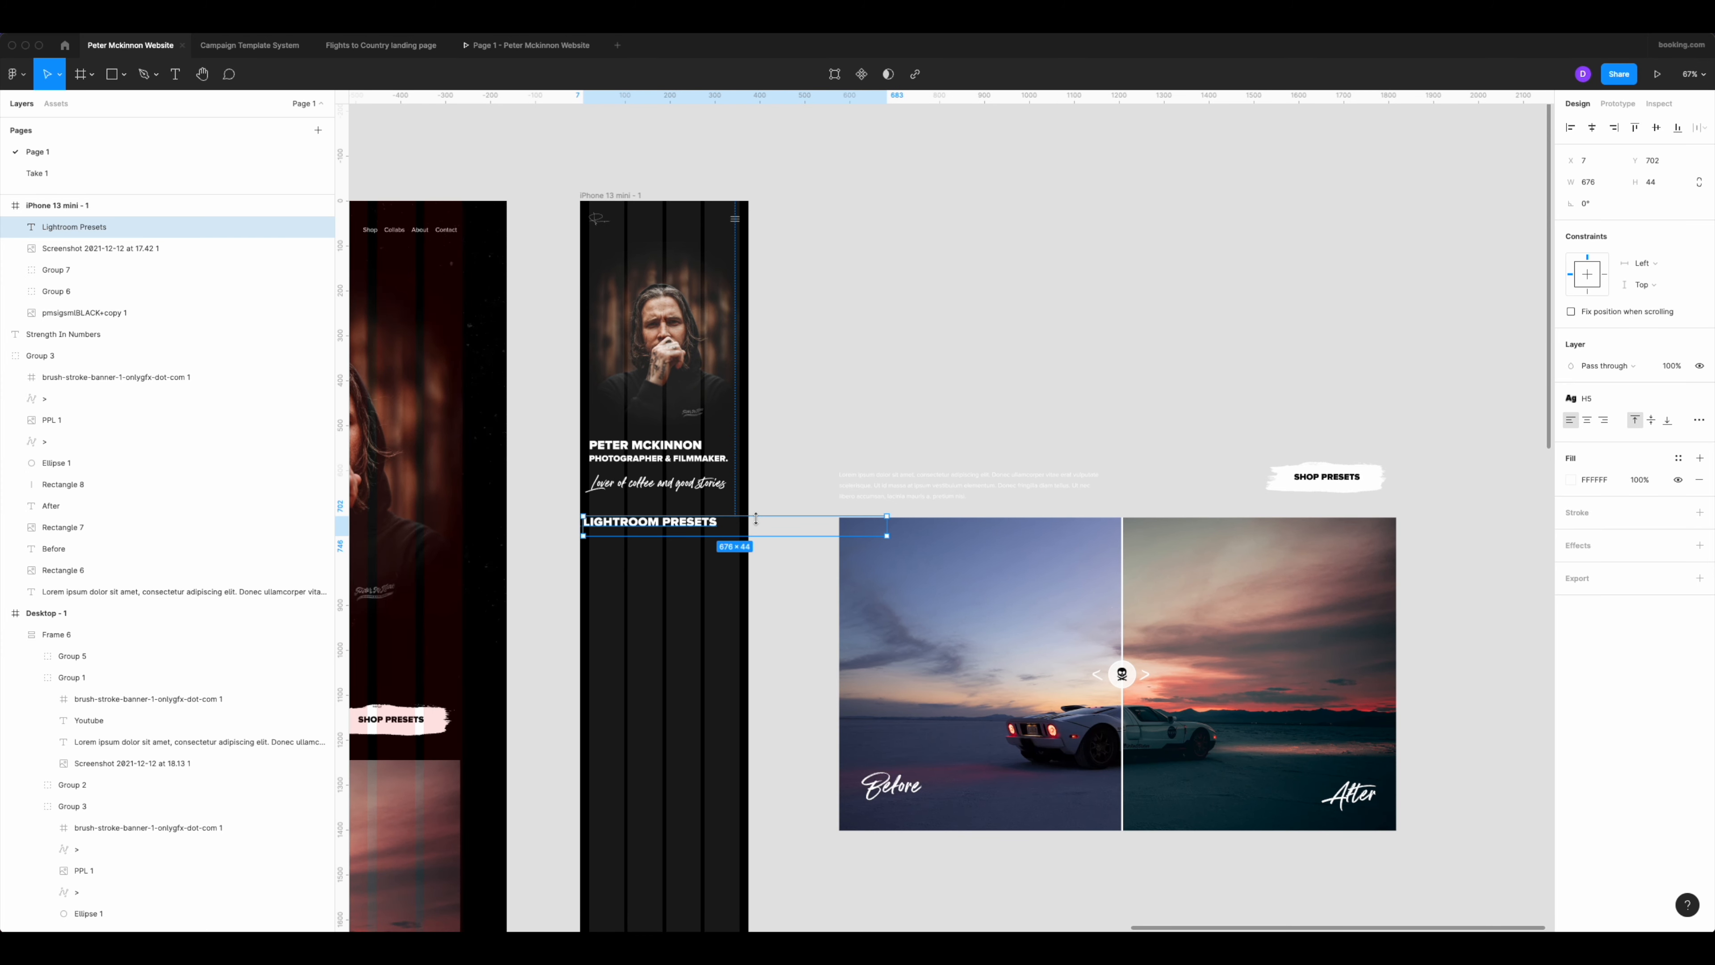
pyautogui.scroll(3, 755, 518)
pyautogui.write('33')
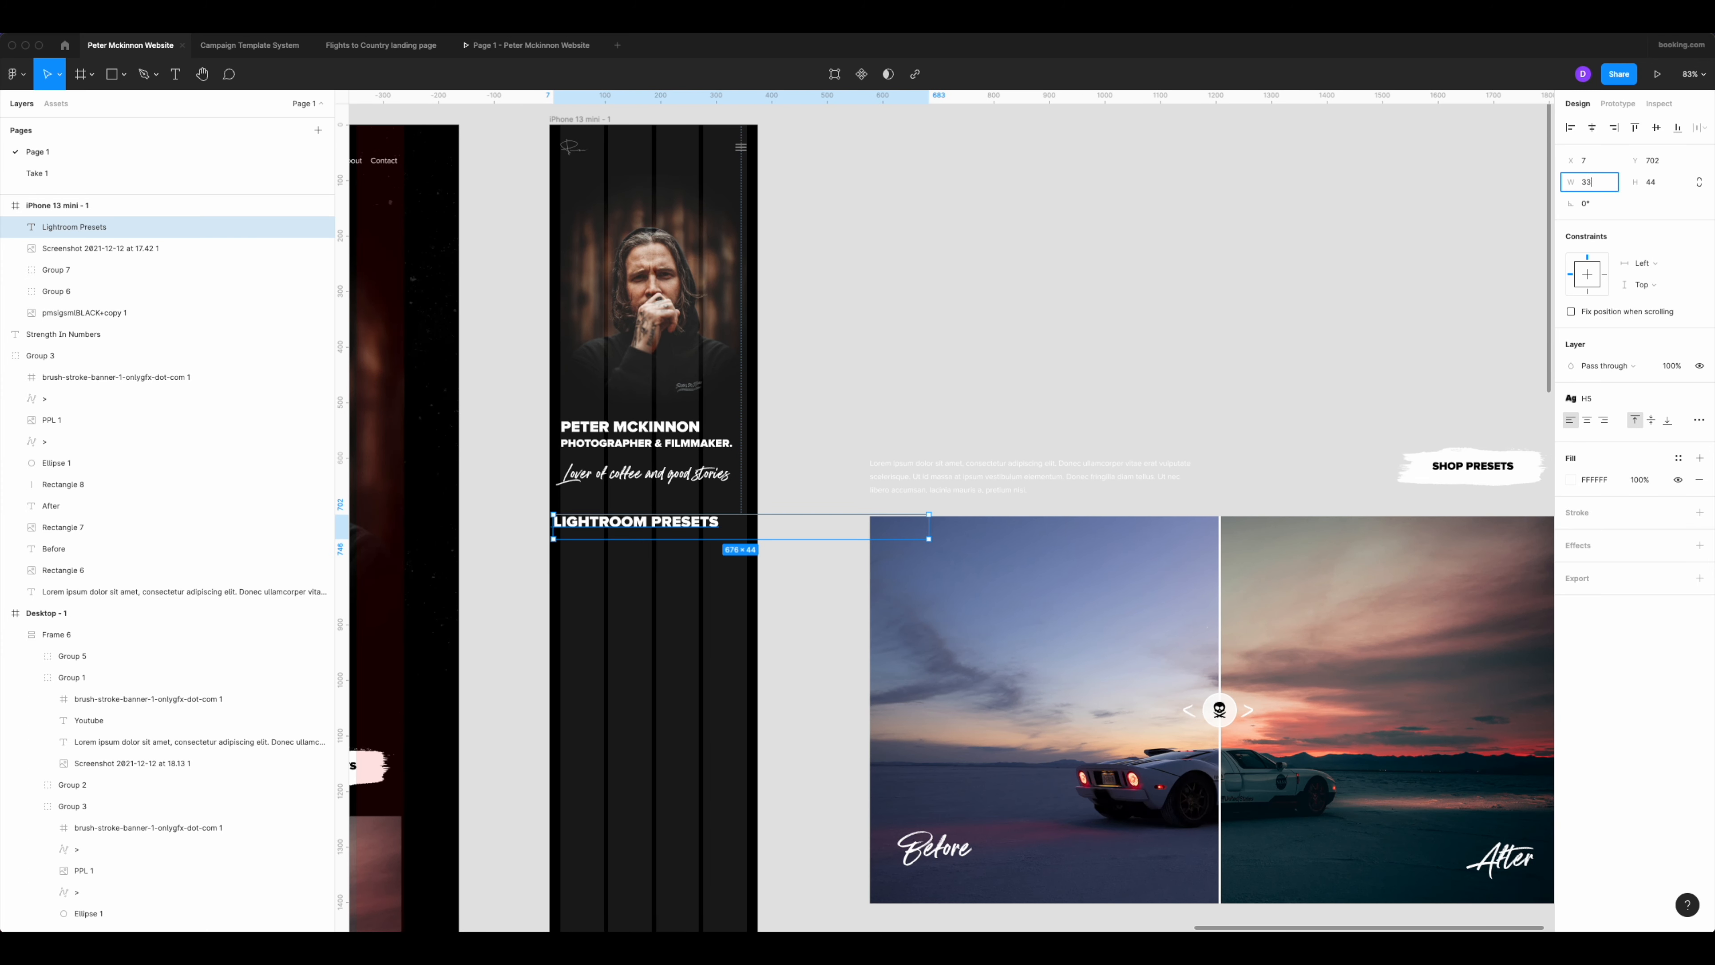
pyautogui.write('5')
pyautogui.press('Return')
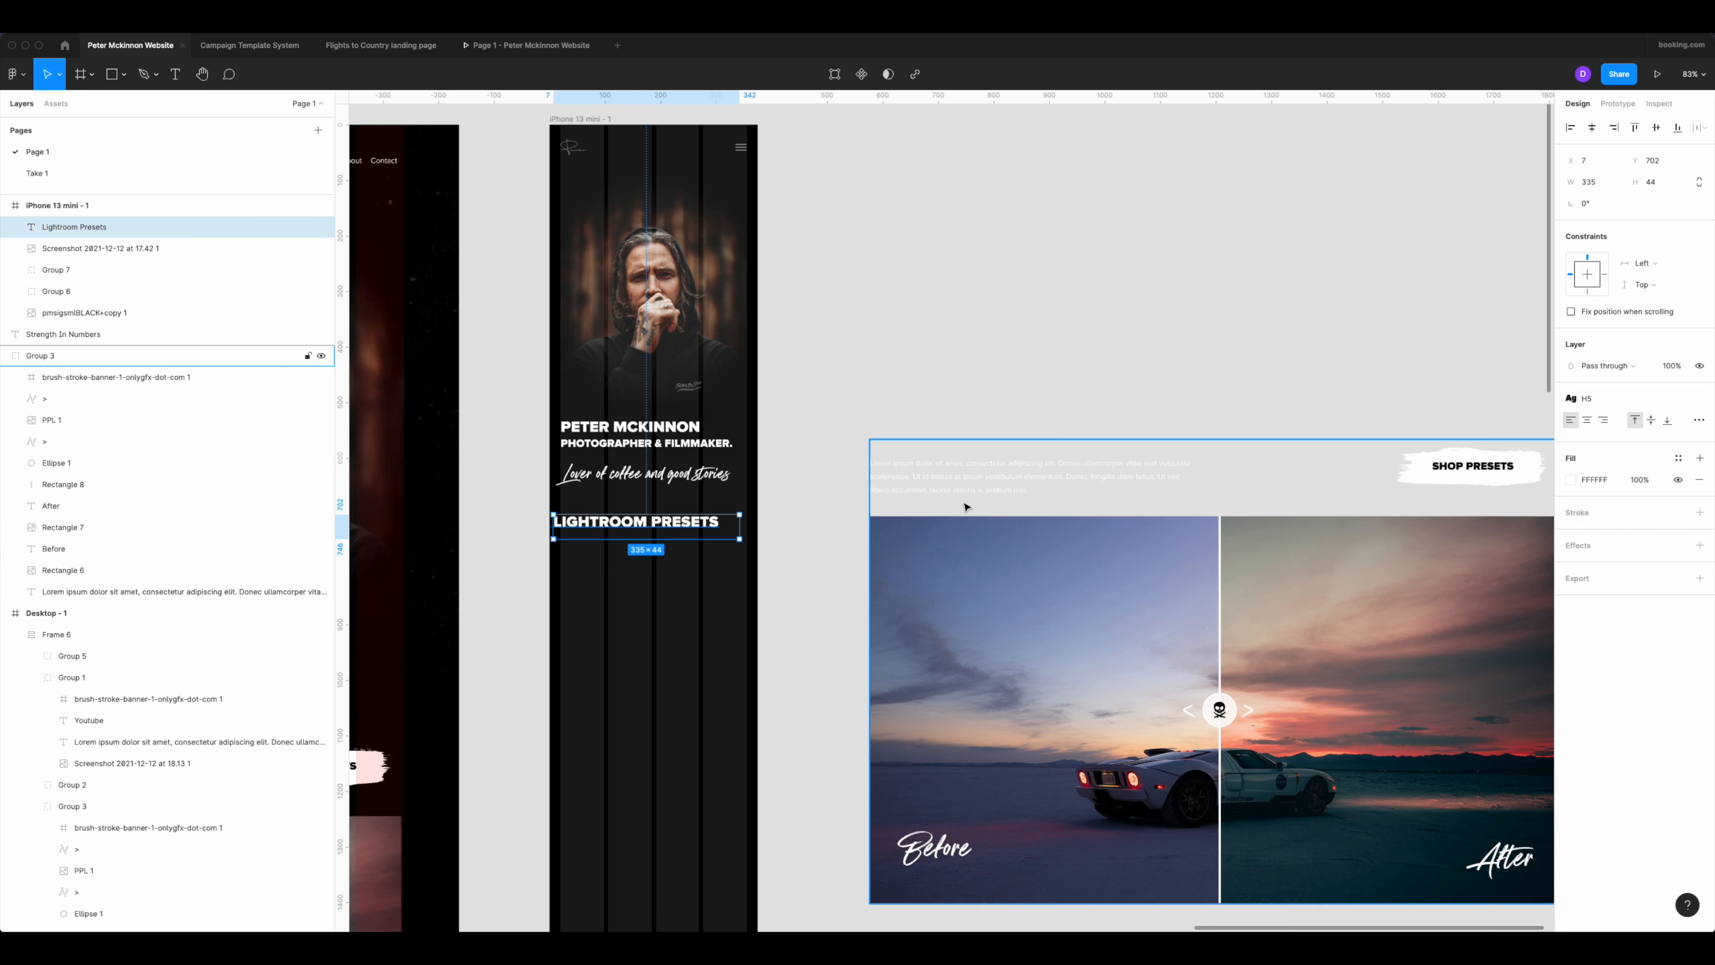
# Copy the lorem ipsum paragraph into the phone frame directly under the Lightroom Presets heading, narrowed to 348 wide at X 7, Y 746.
pyautogui.click(1026, 474)
pyautogui.doubleClick(1025, 476)
pyautogui.keyDown('alt'); pyautogui.moveTo(1027, 475); pyautogui.dragTo(710, 571); pyautogui.keyUp('alt')
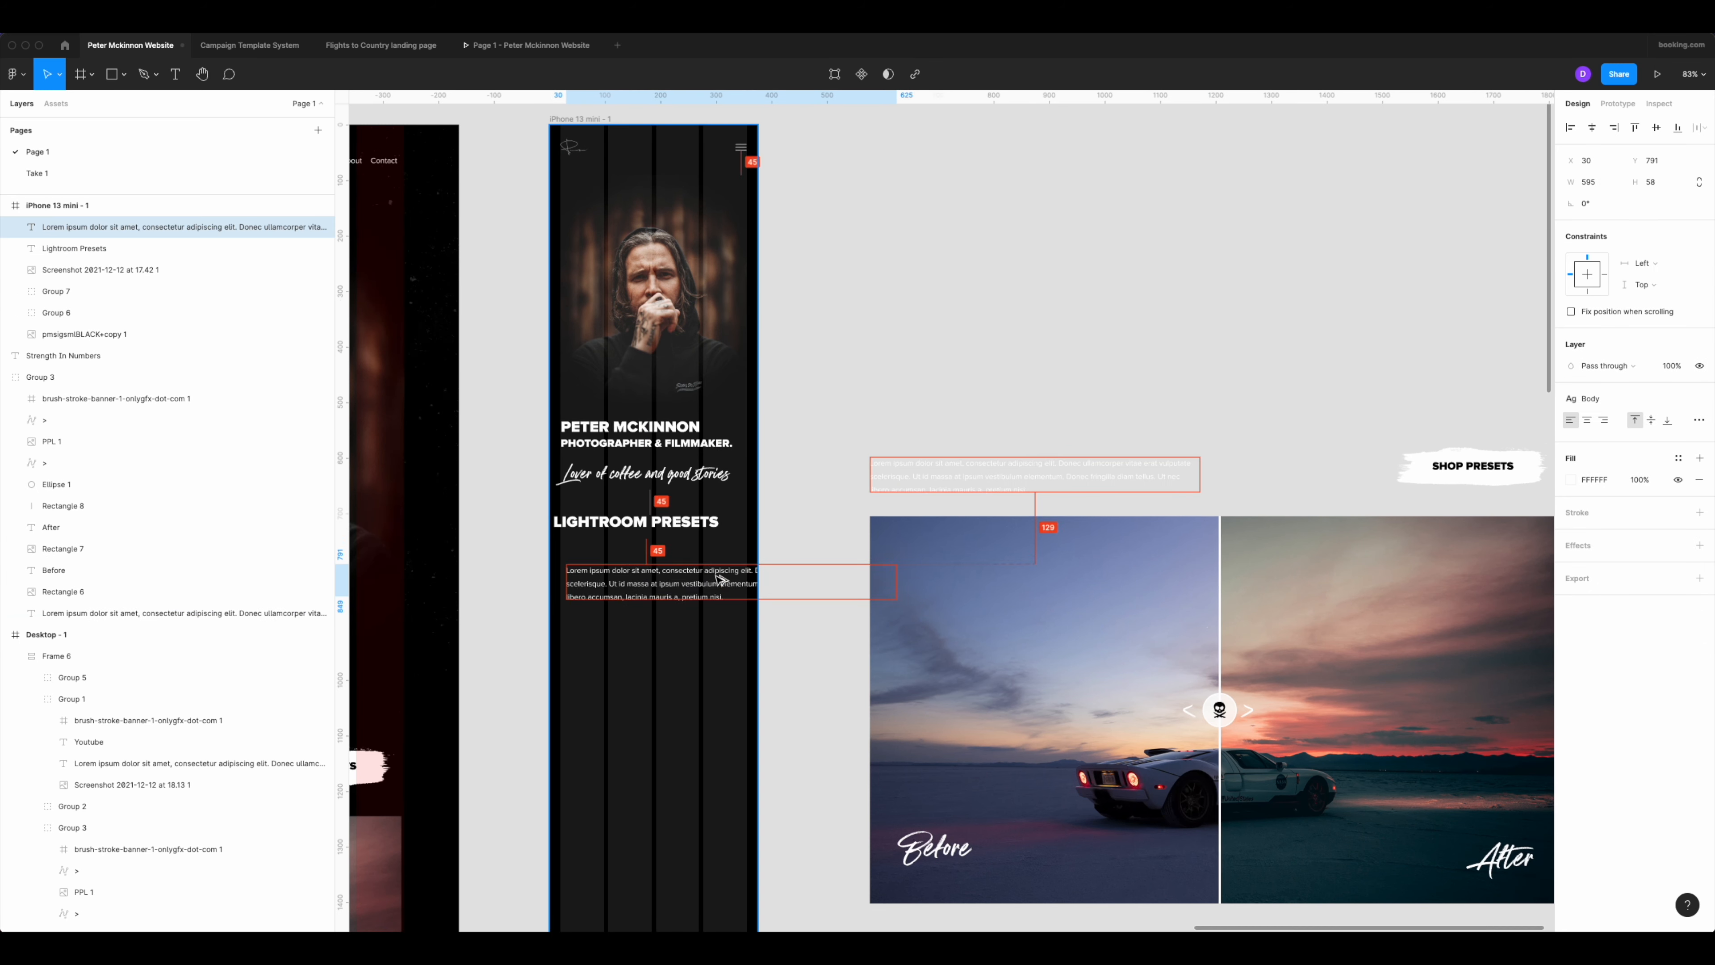
pyautogui.moveTo(879, 564); pyautogui.dragTo(748, 568)
pyautogui.moveTo(583, 574); pyautogui.dragTo(583, 560)
pyautogui.scroll(3, 584, 586)
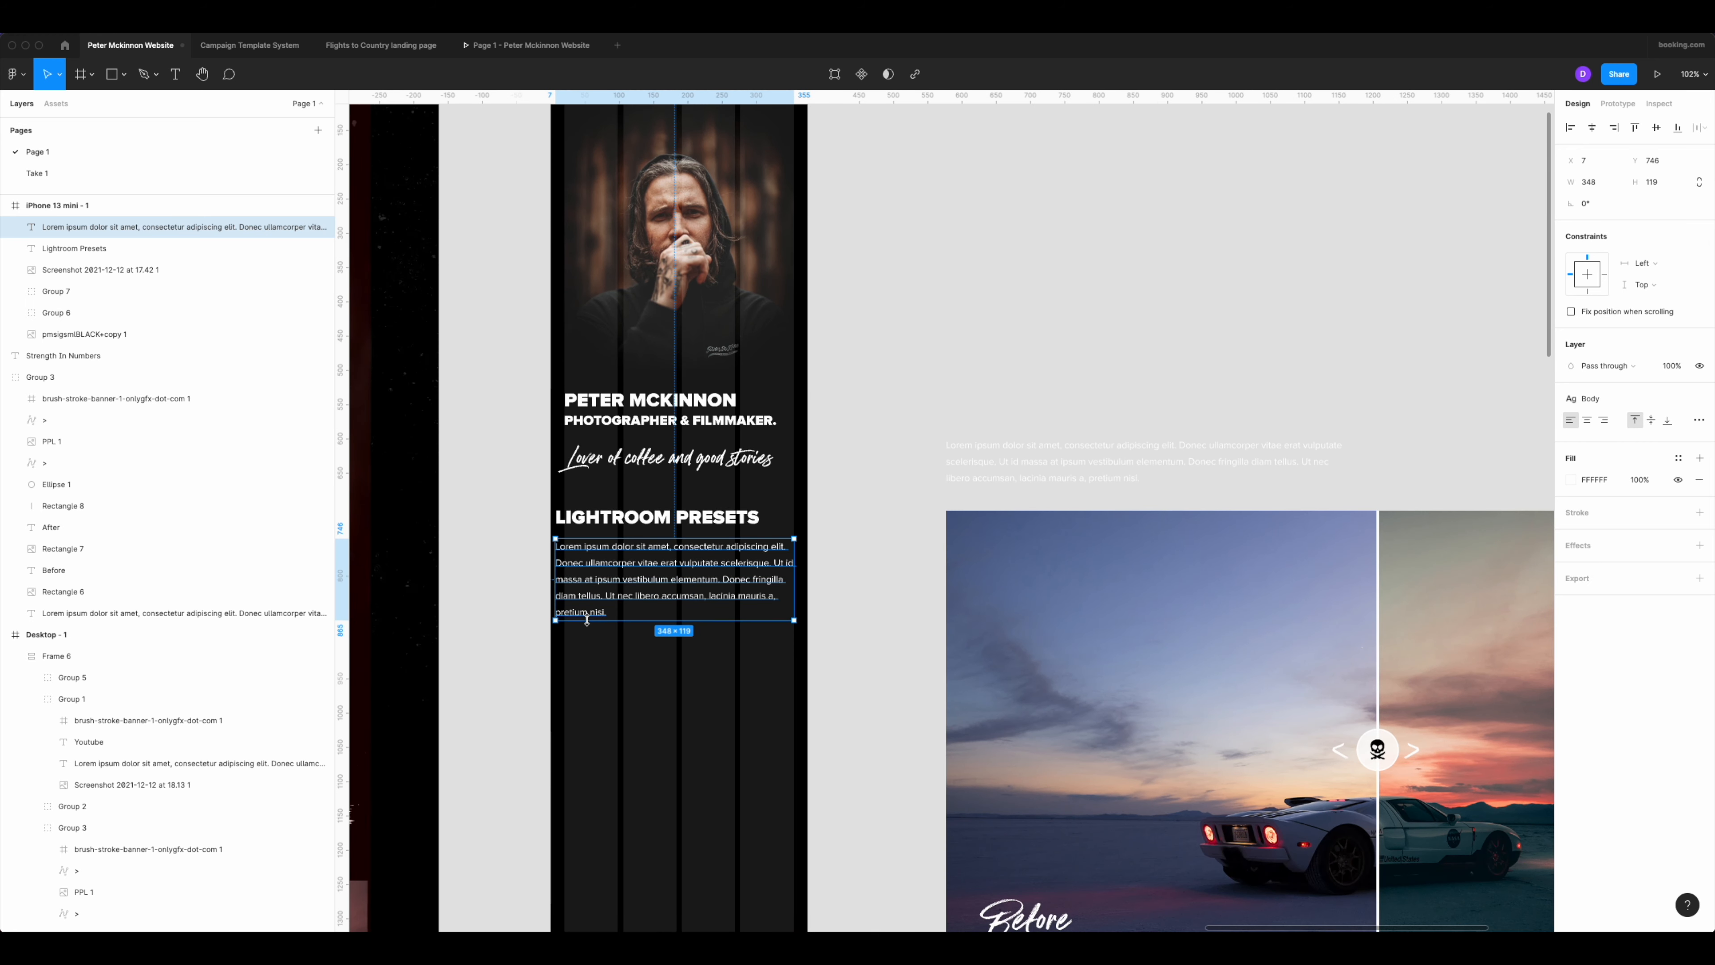
# Reduce the Lightroom Presets heading's text box height to 24 so that it fits the single line.
pyautogui.scroll(5, 549, 545)
pyautogui.click(584, 528)
pyautogui.click(697, 553)
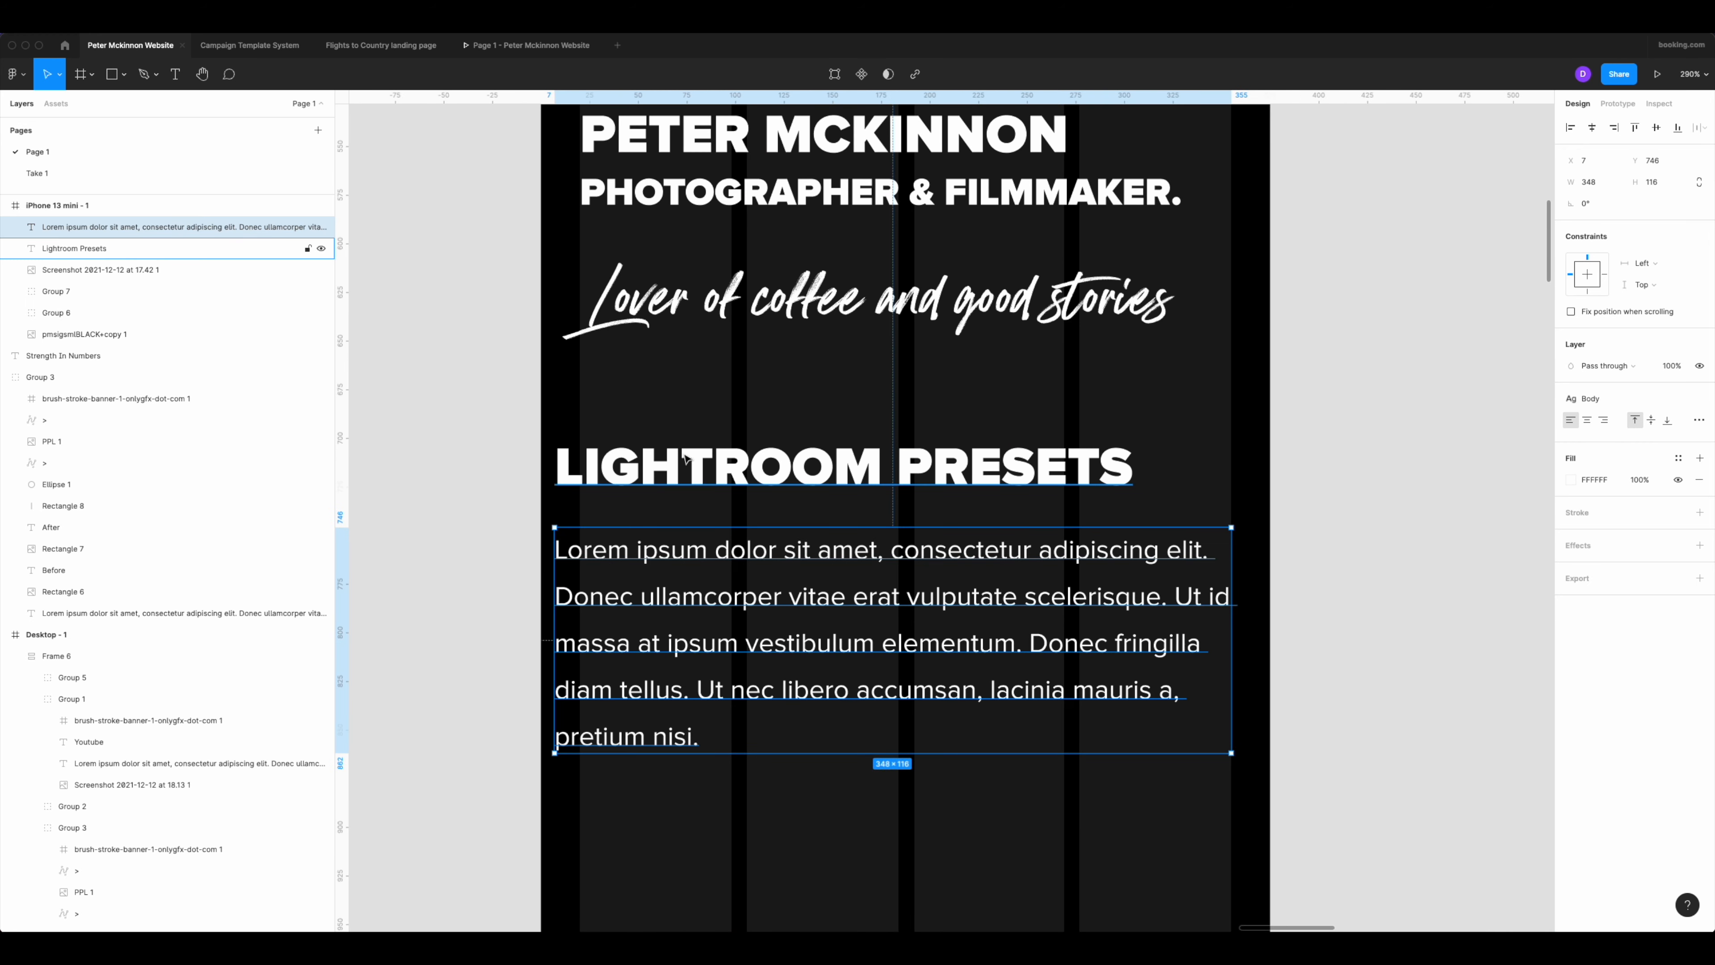
pyautogui.click(685, 459)
pyautogui.moveTo(685, 526); pyautogui.dragTo(685, 488)
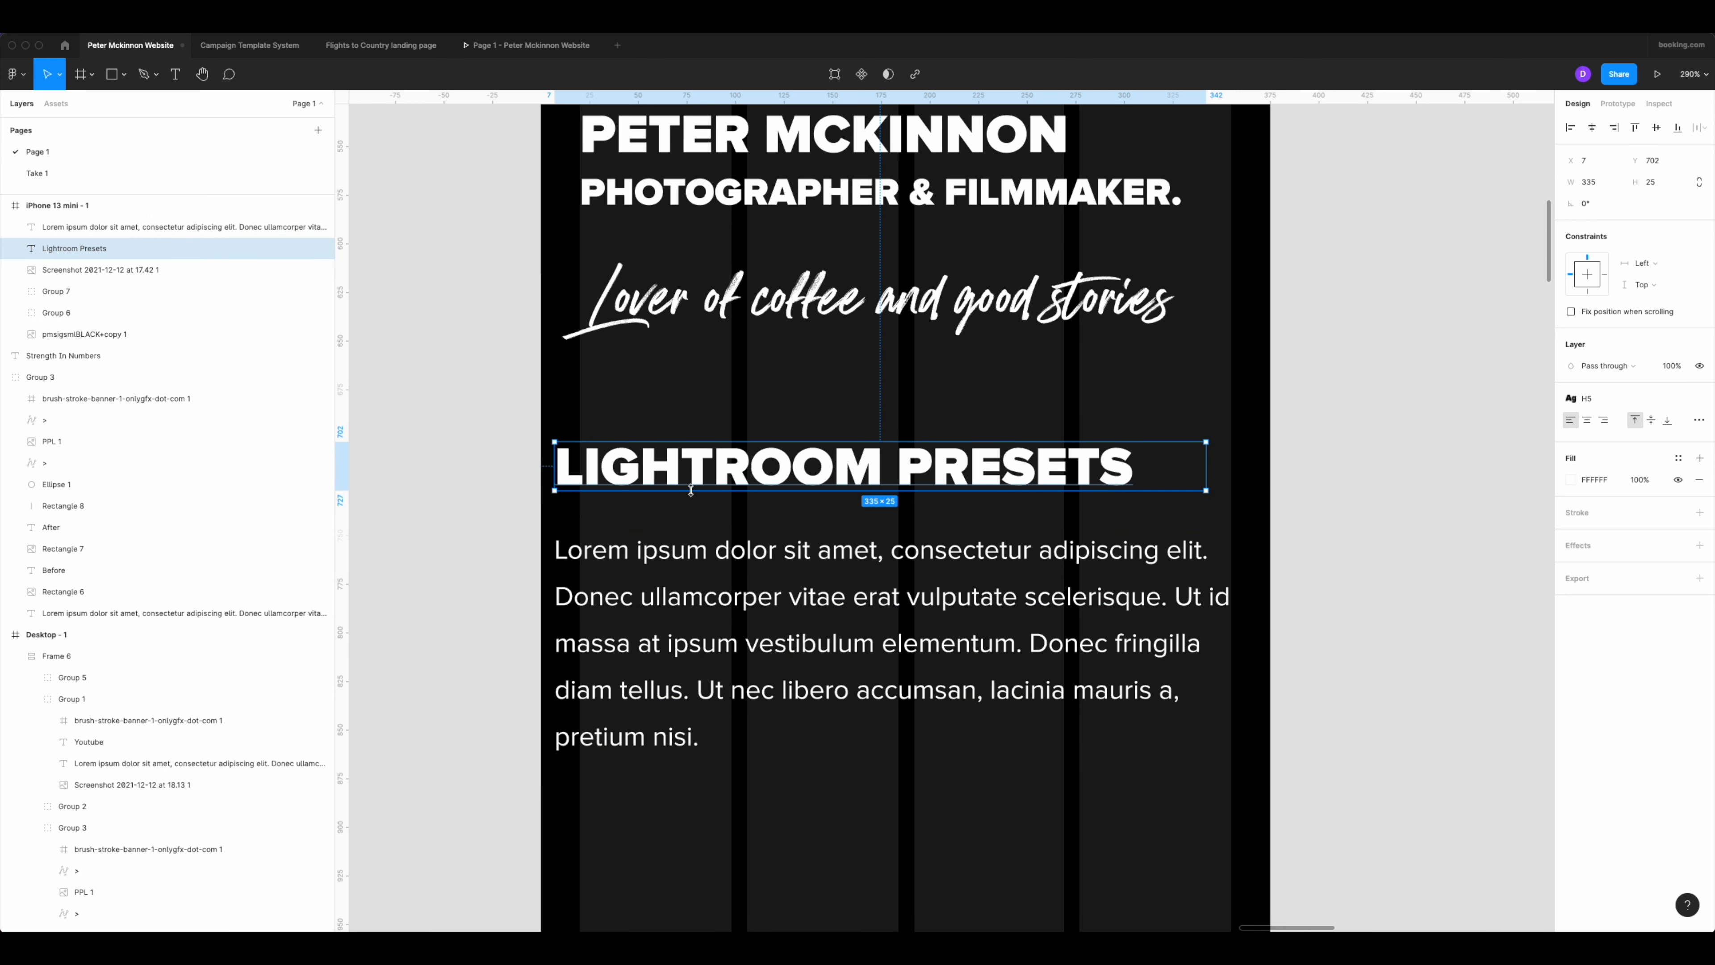
pyautogui.click(681, 528)
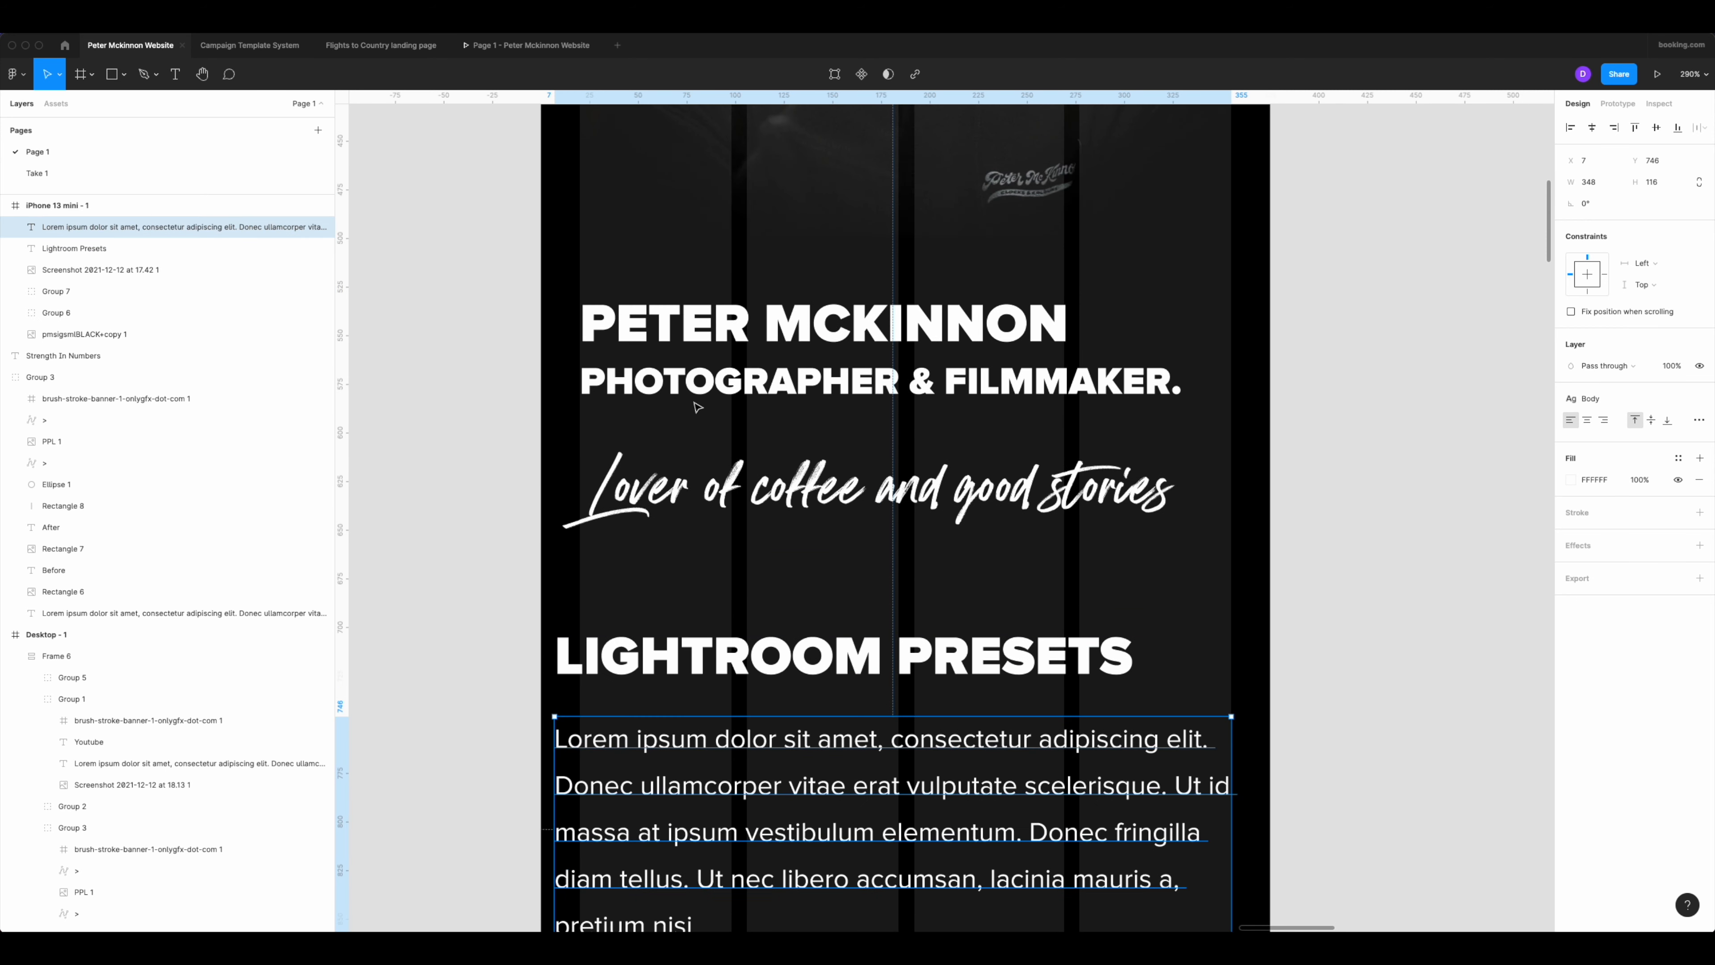
# Widen the Lightroom Presets heading to 348 so its right edge lines up with the paragraph below.
pyautogui.scroll(3, 696, 607)
pyautogui.scroll(-5, 710, 700)
pyautogui.click(696, 650)
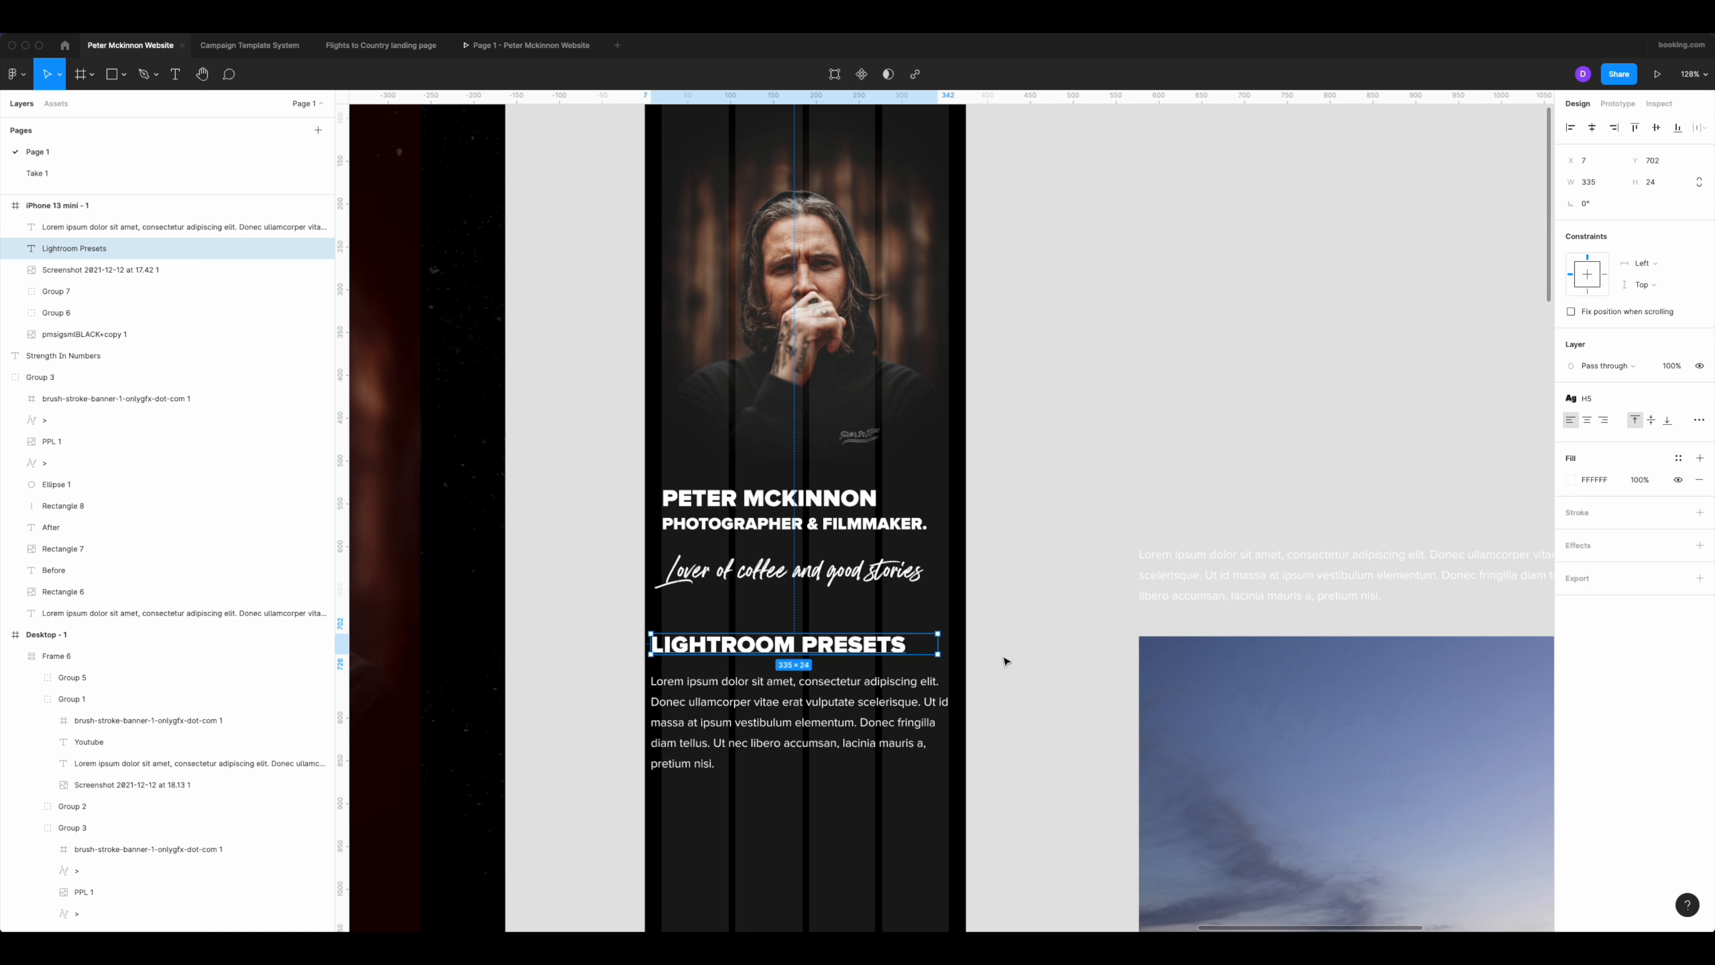
pyautogui.moveTo(937, 644); pyautogui.dragTo(949, 645)
pyautogui.click(817, 679)
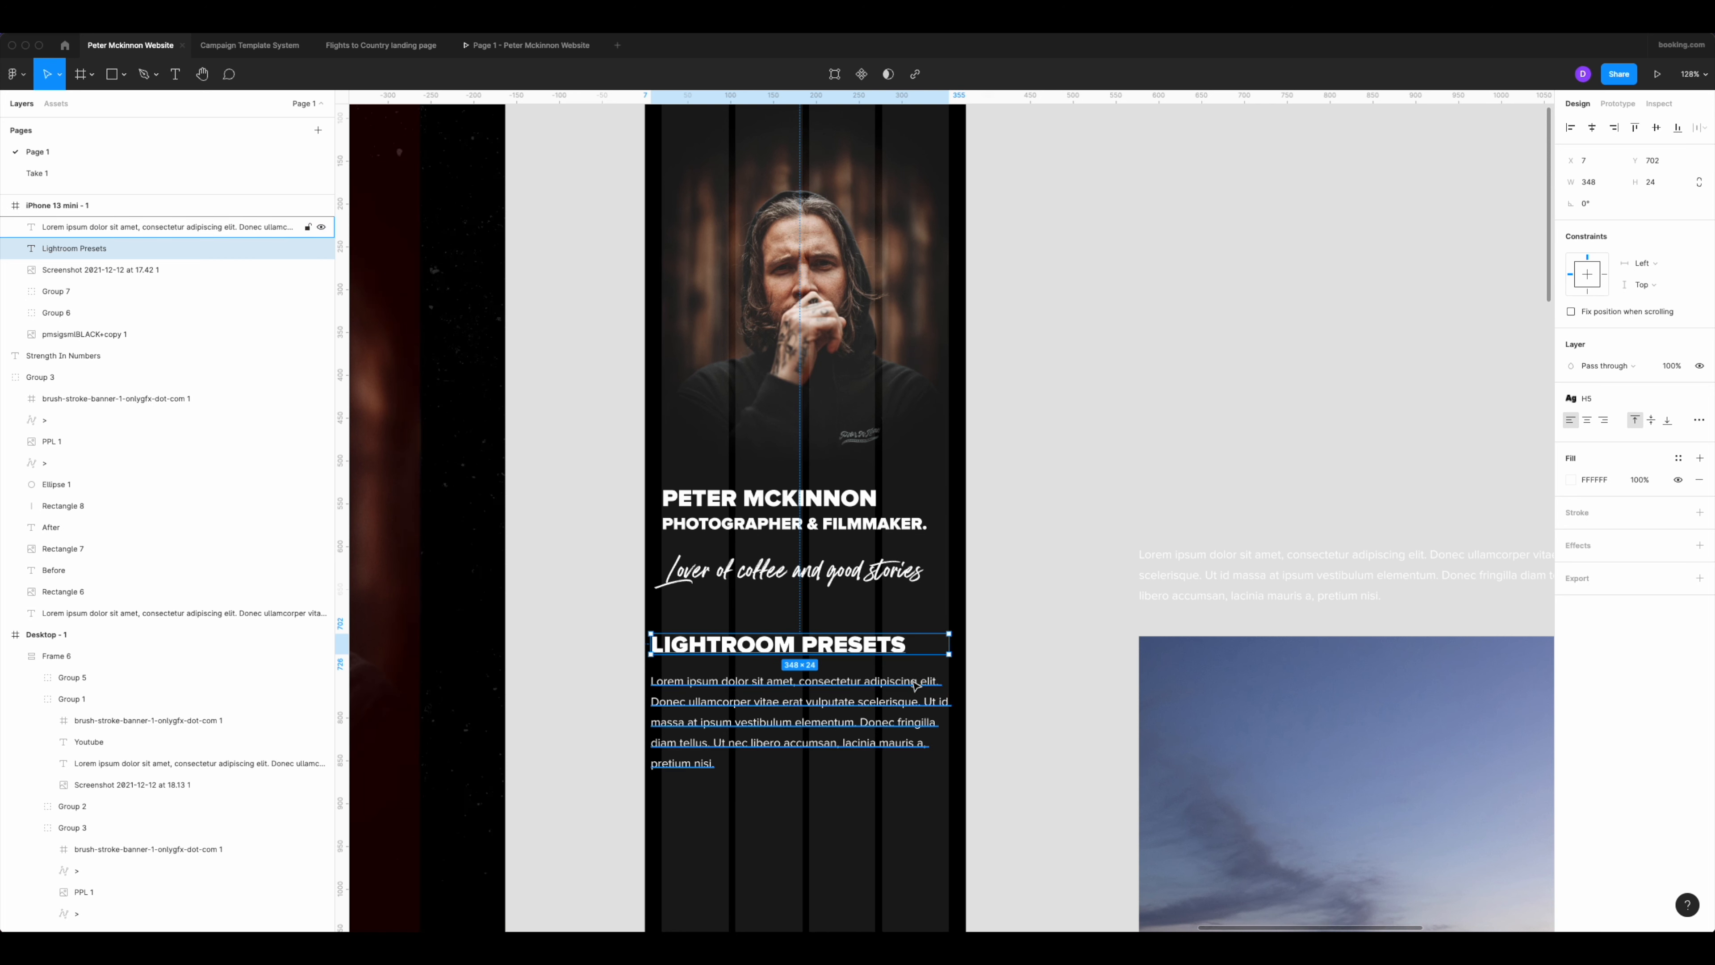
pyautogui.click(1044, 564)
# Delete the leftover lorem ipsum paragraph from the duplicated presets group beside the phone frame.
pyautogui.scroll(-2, 1056, 559)
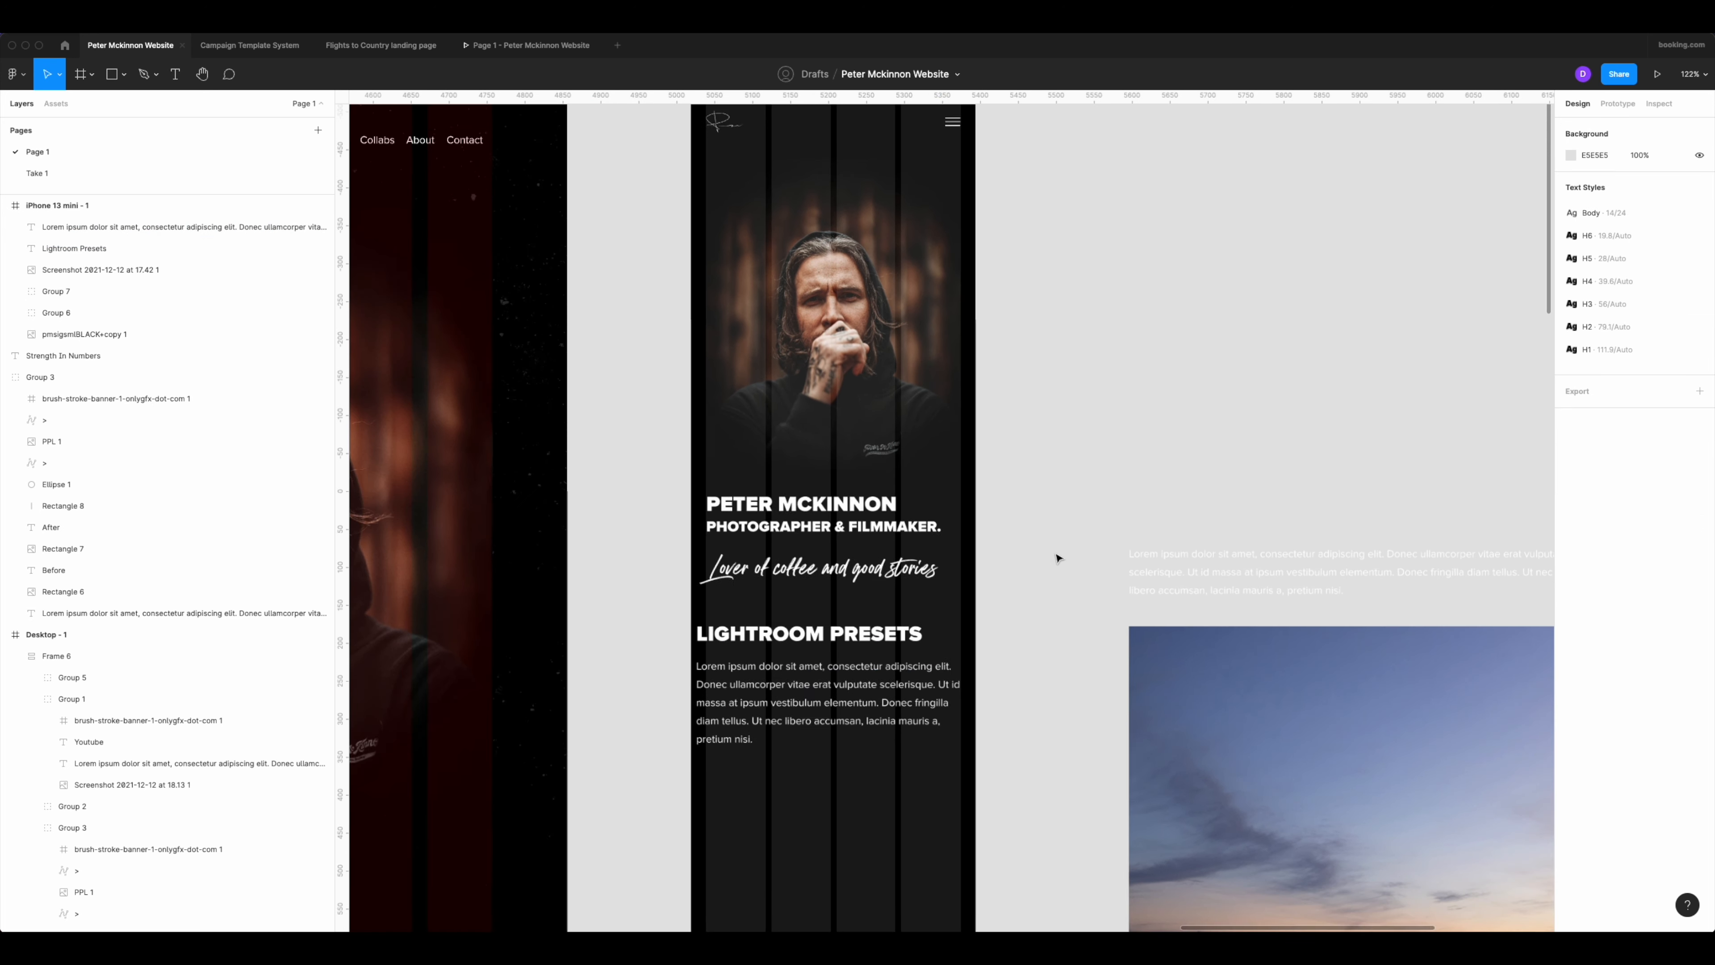
pyautogui.scroll(-4, 1056, 560)
pyautogui.scroll(-2, 802, 389)
pyautogui.scroll(-2, 802, 389)
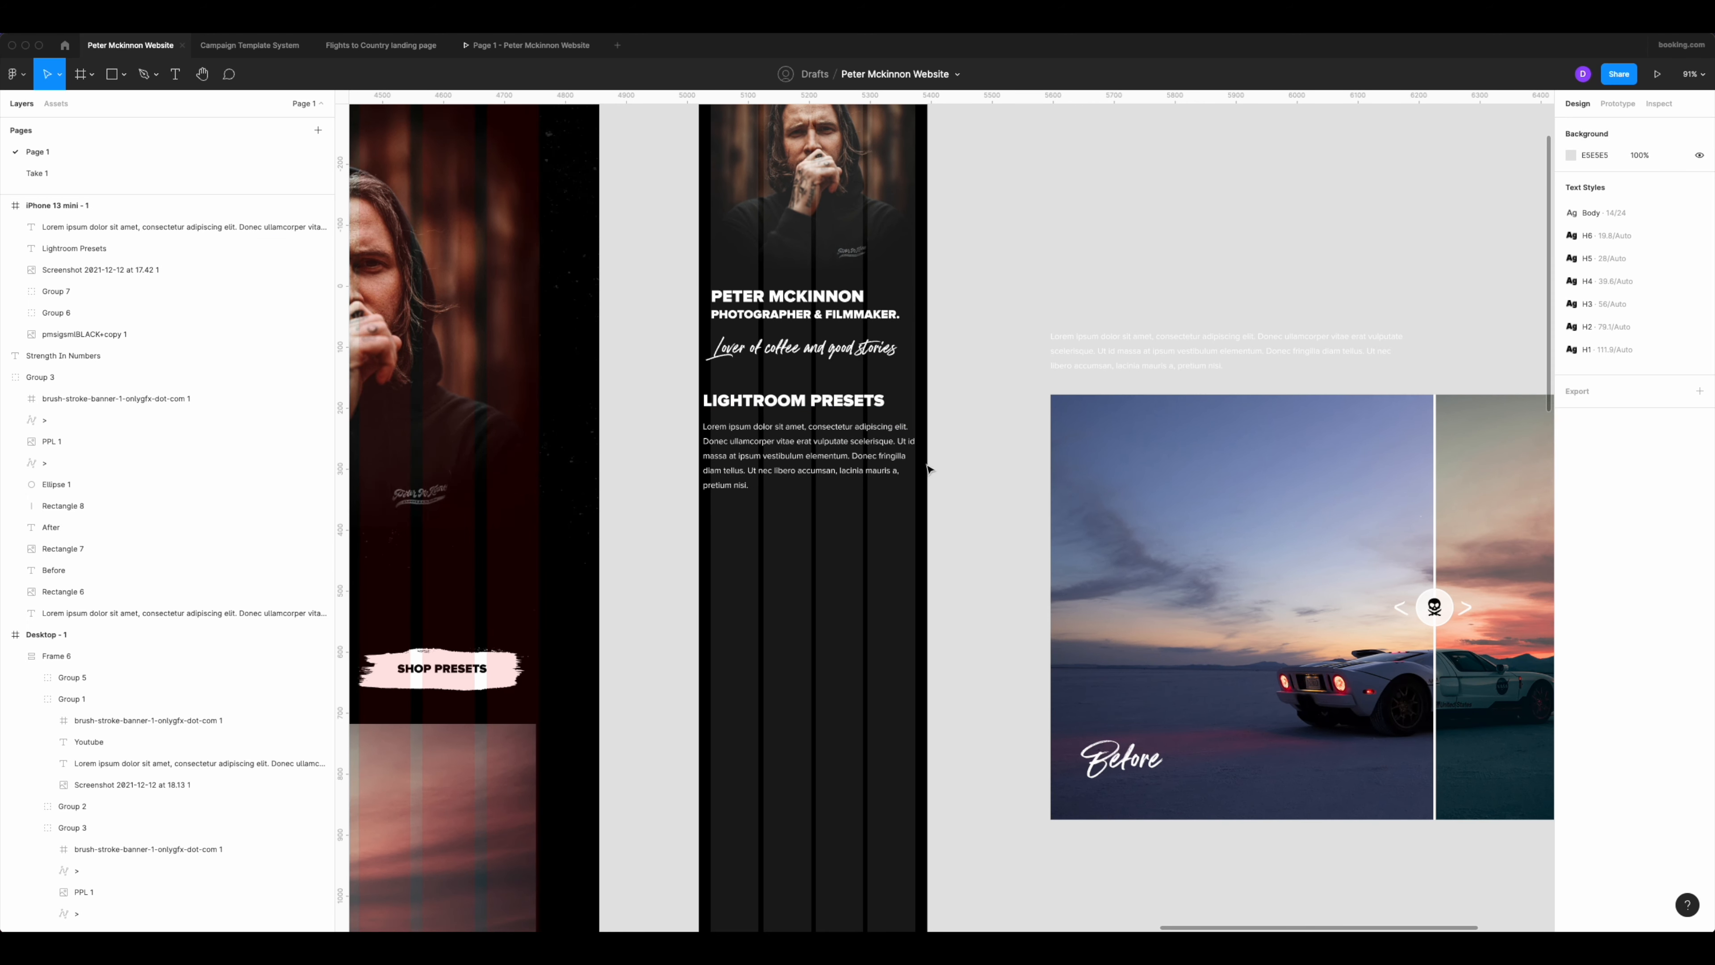
pyautogui.scroll(-8, 930, 471)
pyautogui.doubleClick(1114, 400)
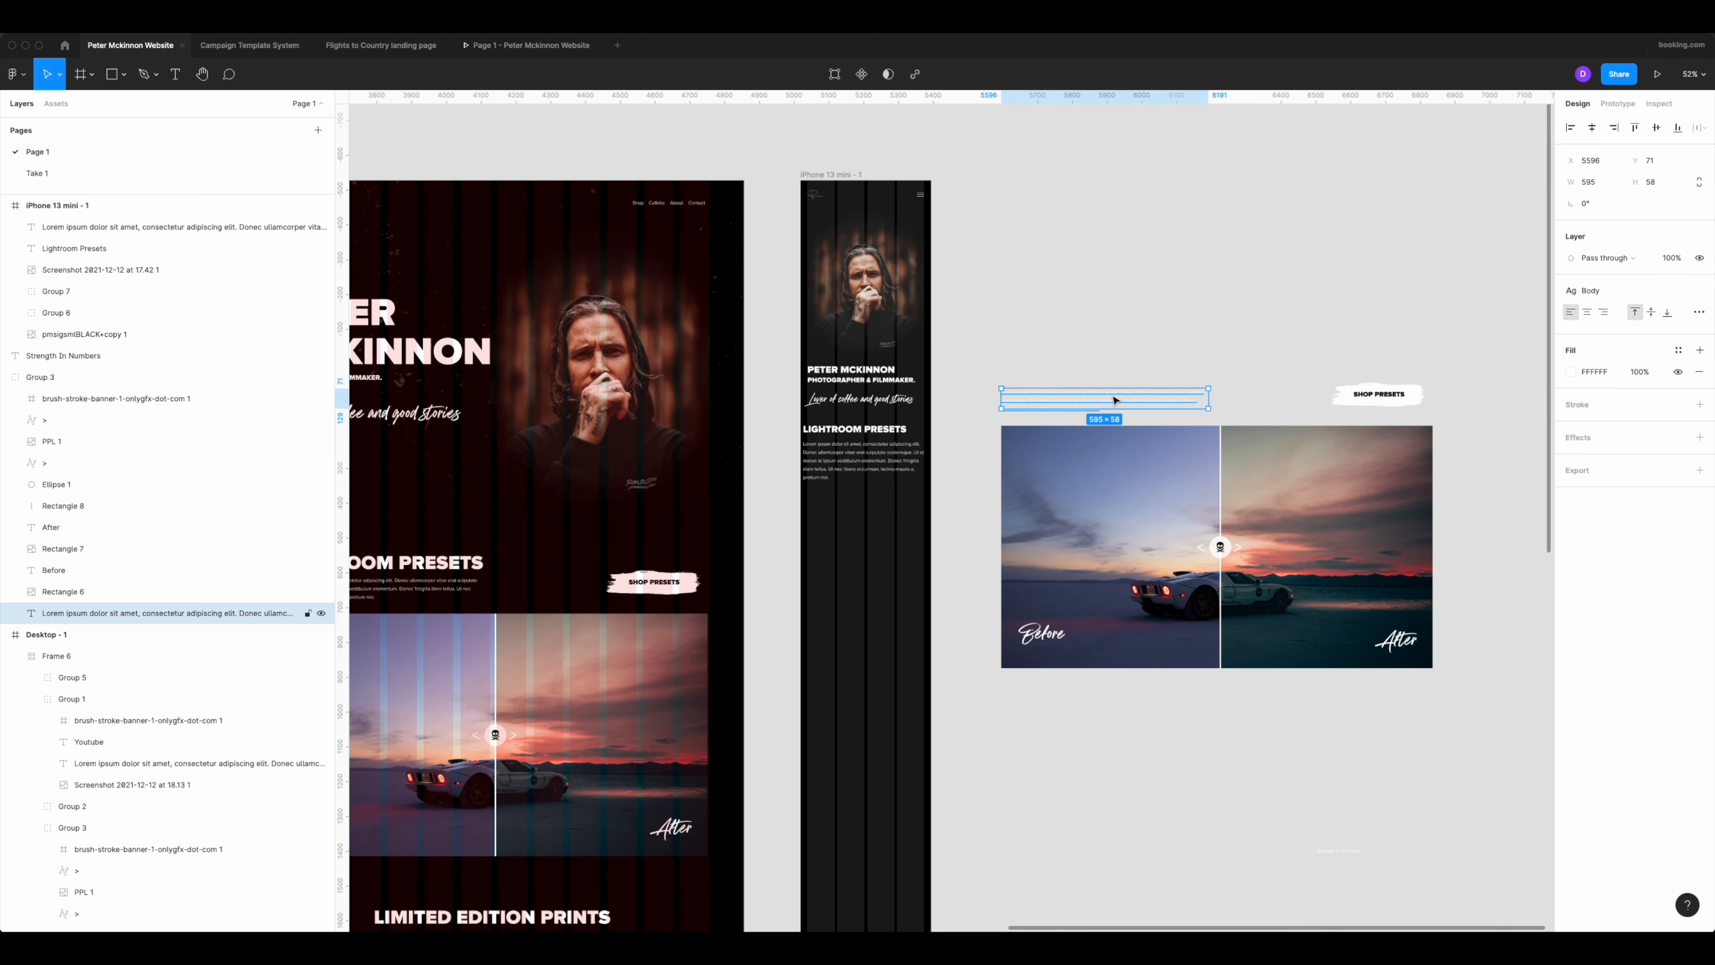
pyautogui.press('Delete')
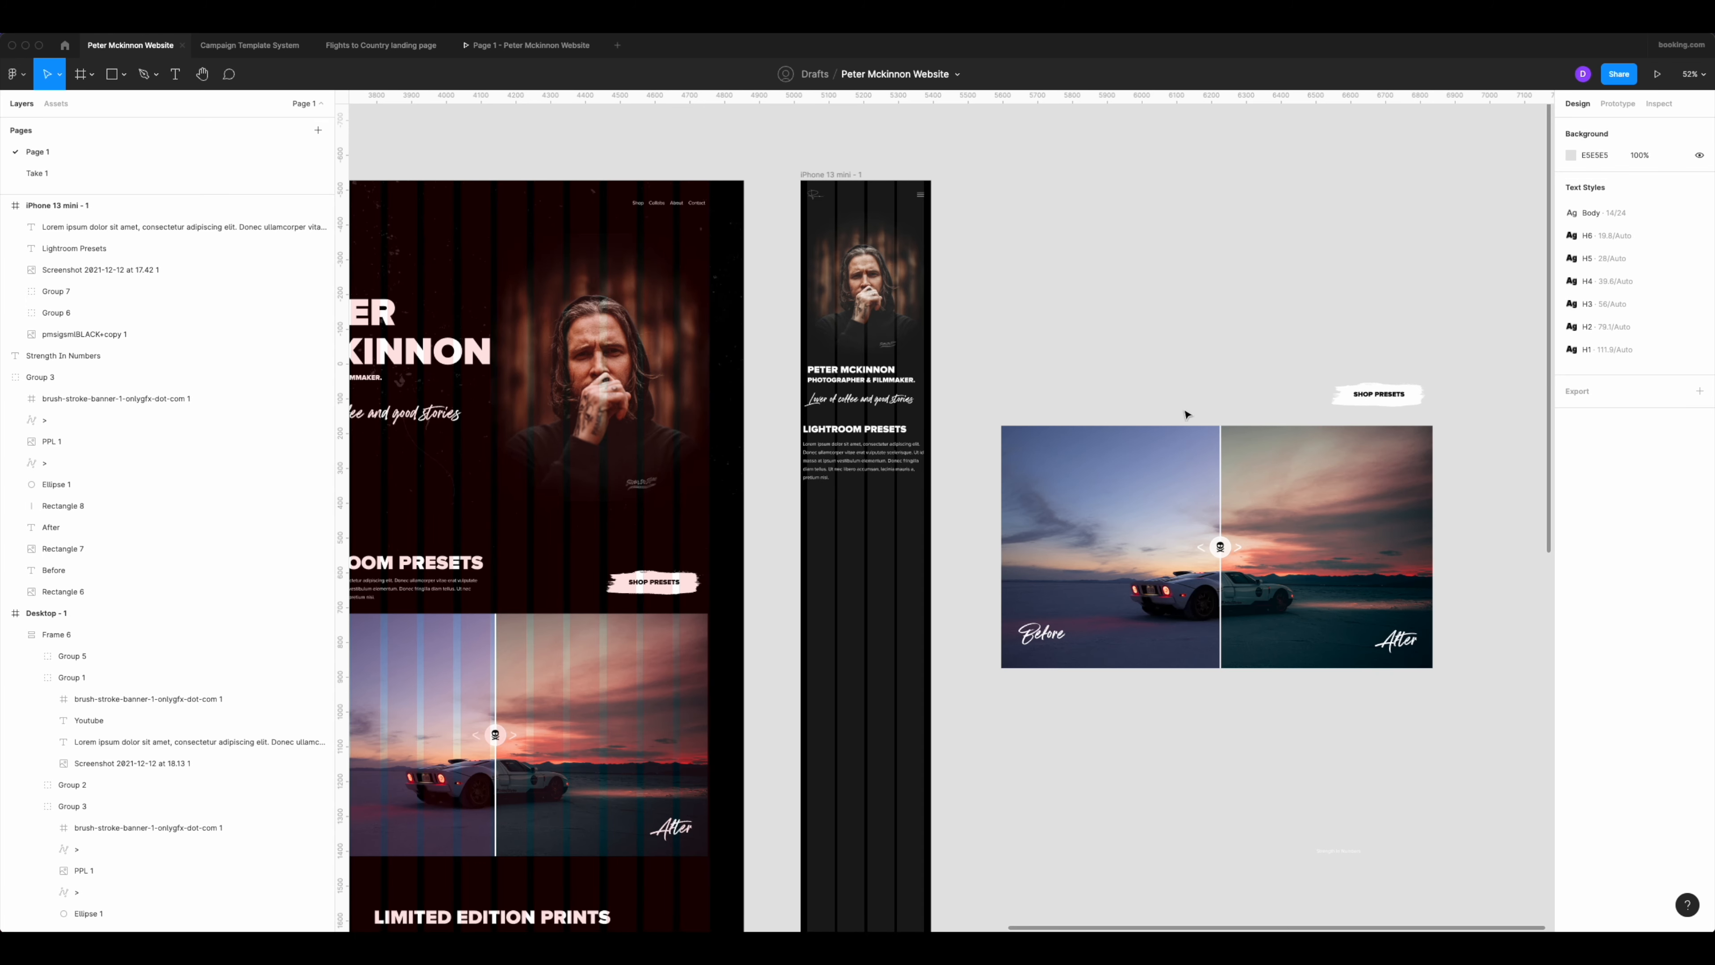
# Group the Shop Presets label with its white brush stroke background in the duplicated presets group.
pyautogui.scroll(10, 1323, 393)
pyautogui.moveTo(1356, 401); pyautogui.dragTo(941, 331)
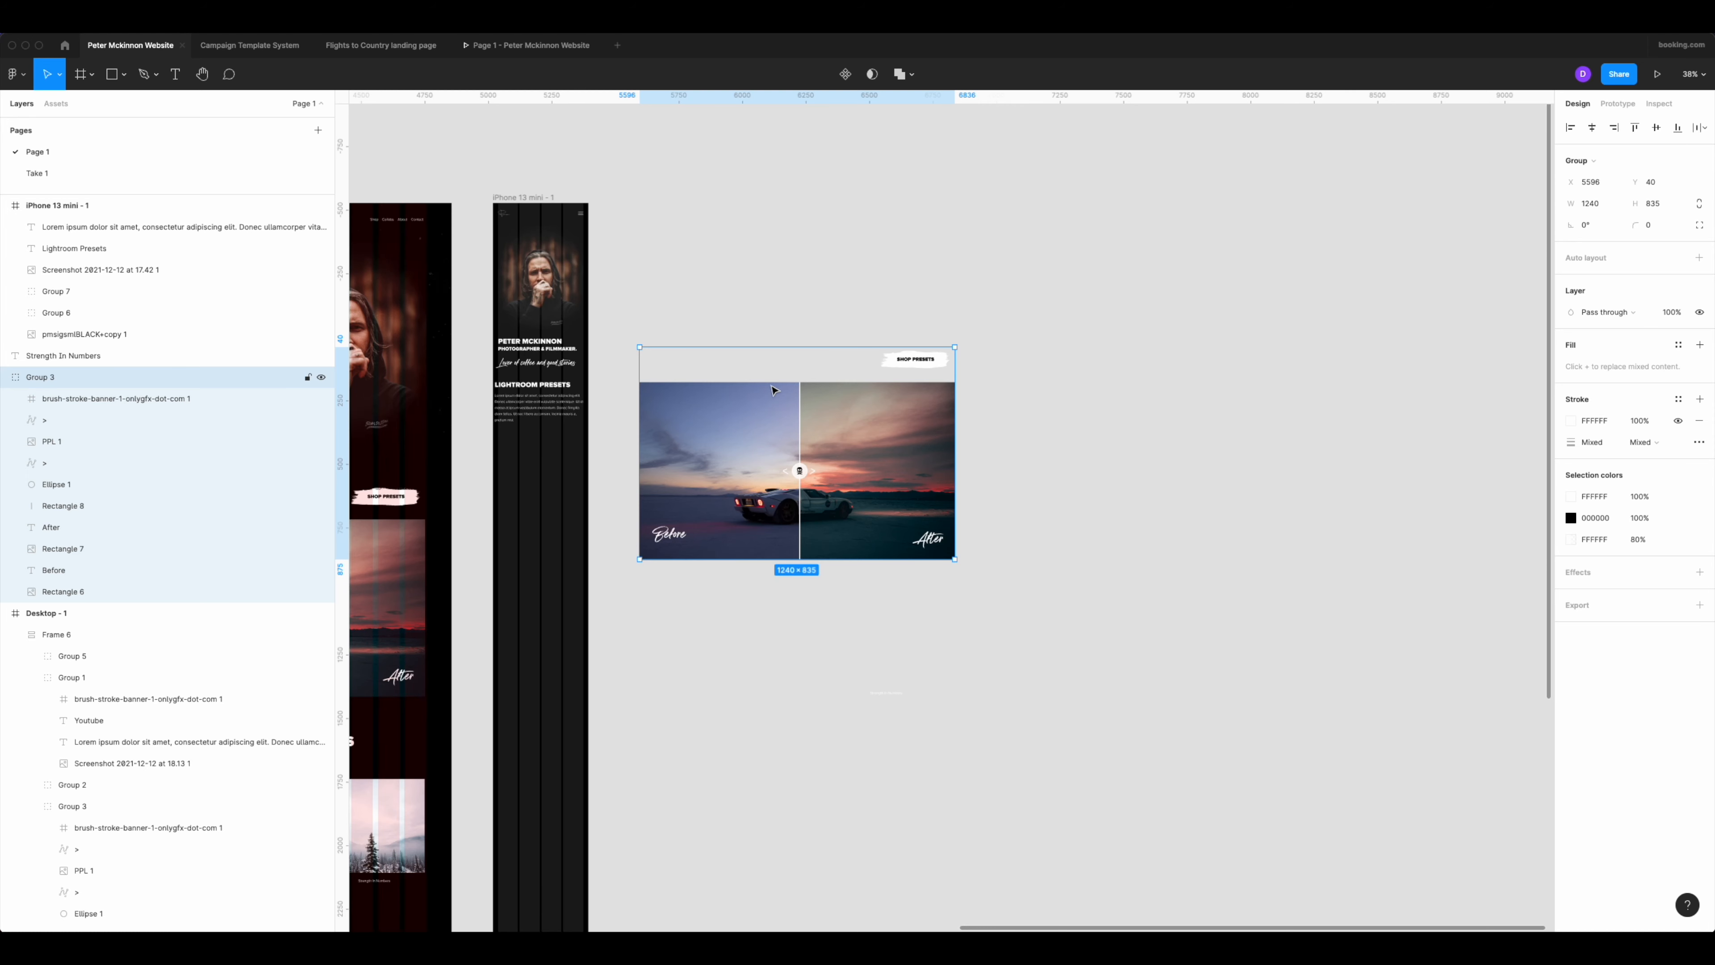
pyautogui.doubleClick(934, 362)
pyautogui.scroll(5, 934, 362)
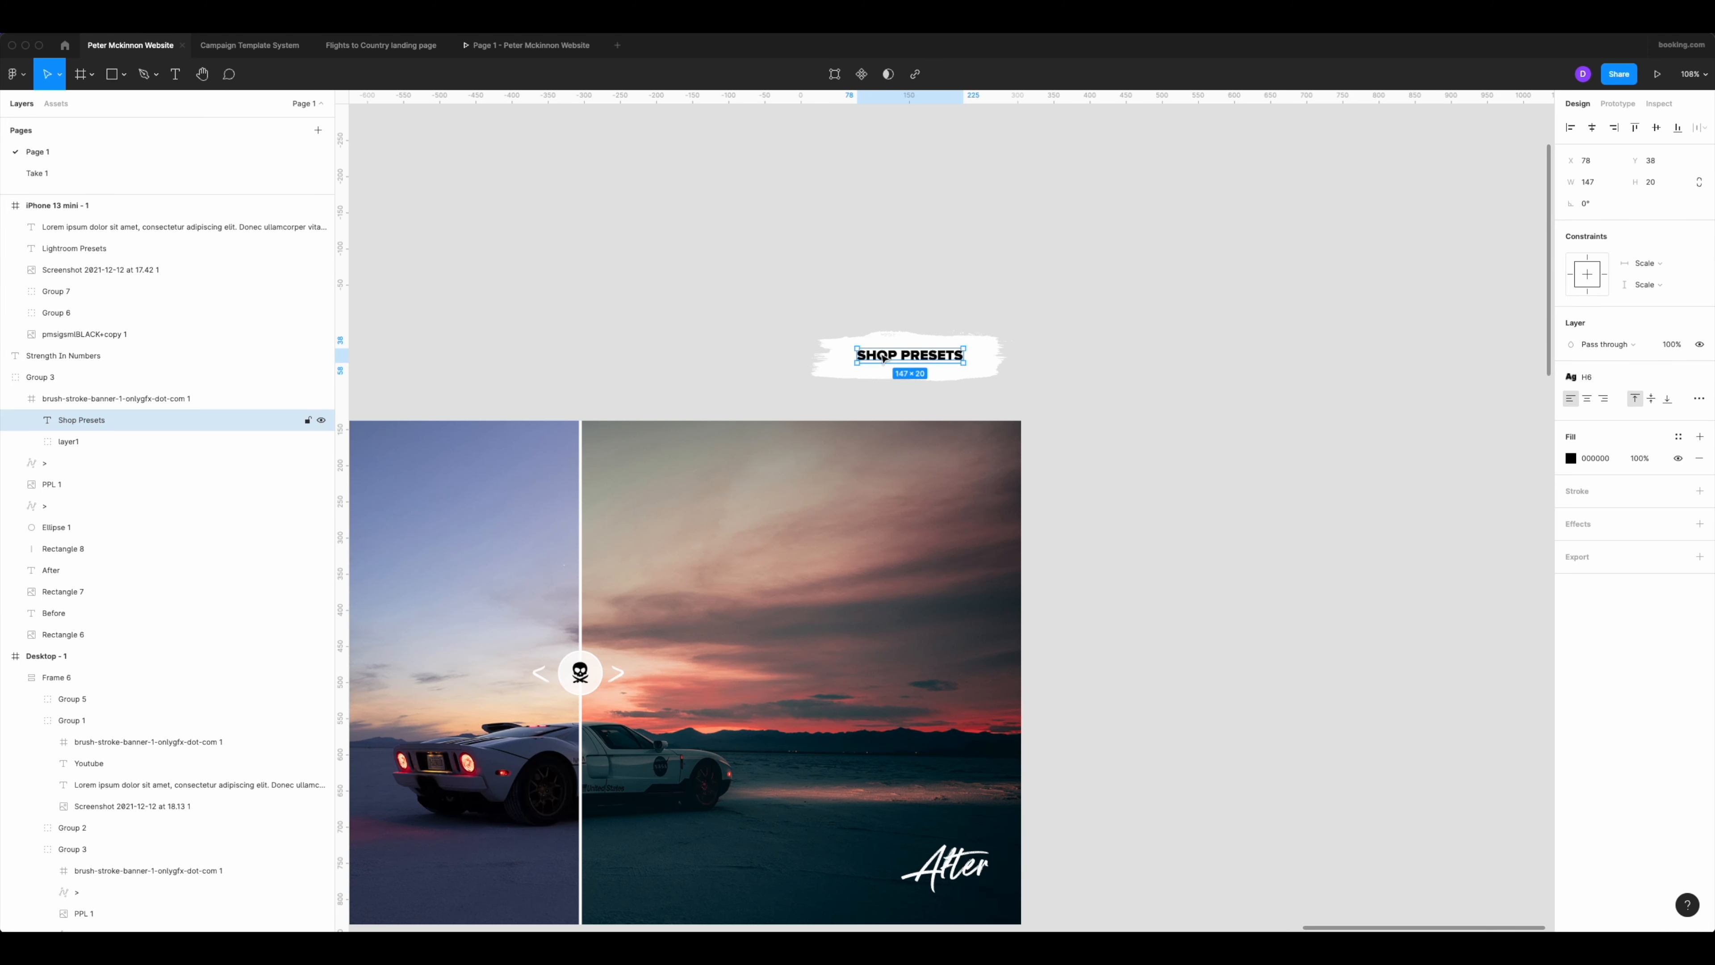
pyautogui.press('super+g')
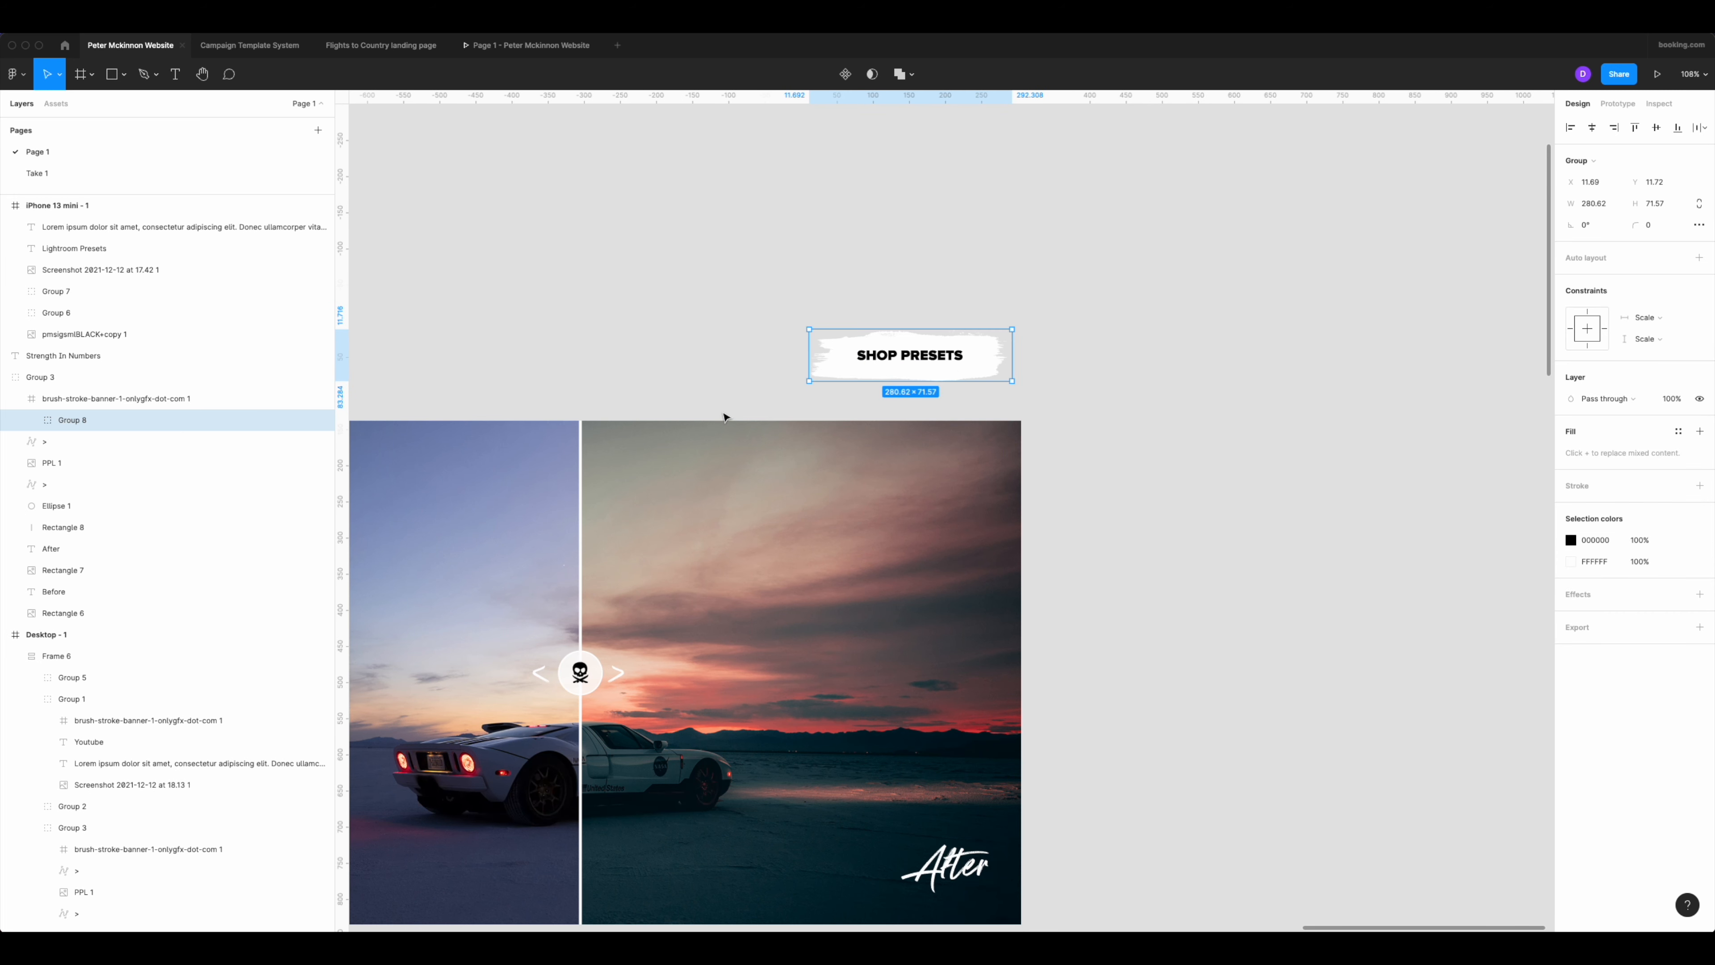
pyautogui.scroll(-3, 723, 417)
pyautogui.hscroll(-3, 793, 230)
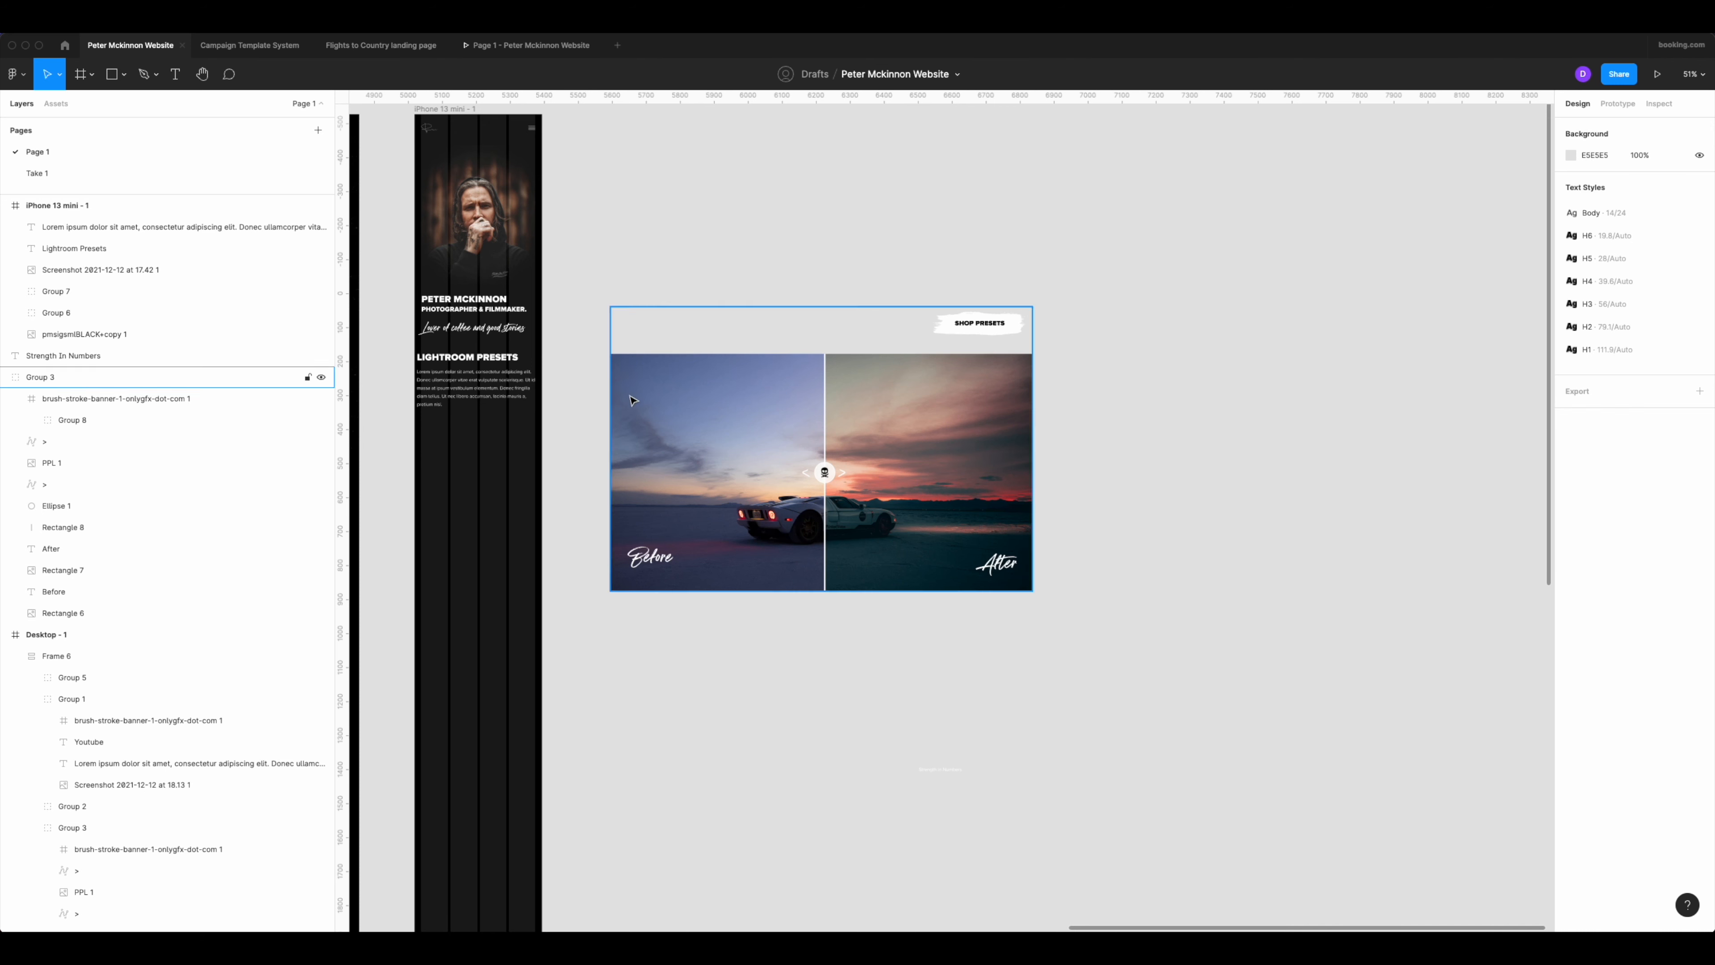
# Ungroup the duplicated presets group so the button and the before/after comparison pieces are separate.
pyautogui.click(797, 384)
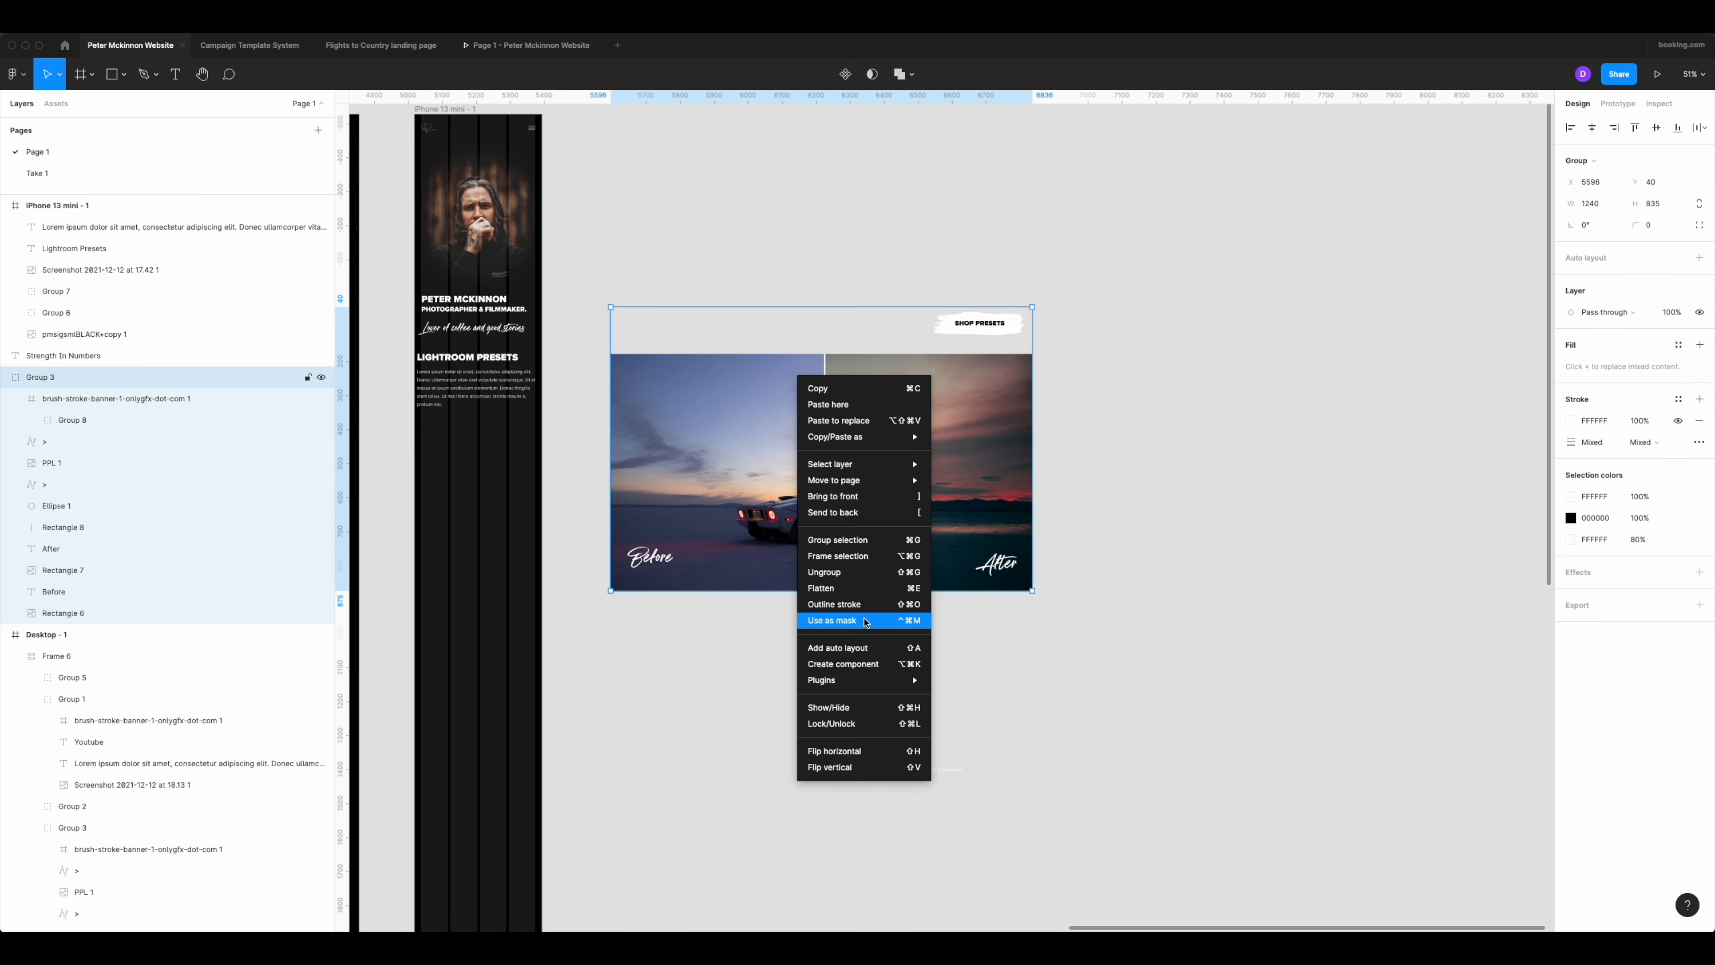
pyautogui.click(872, 587)
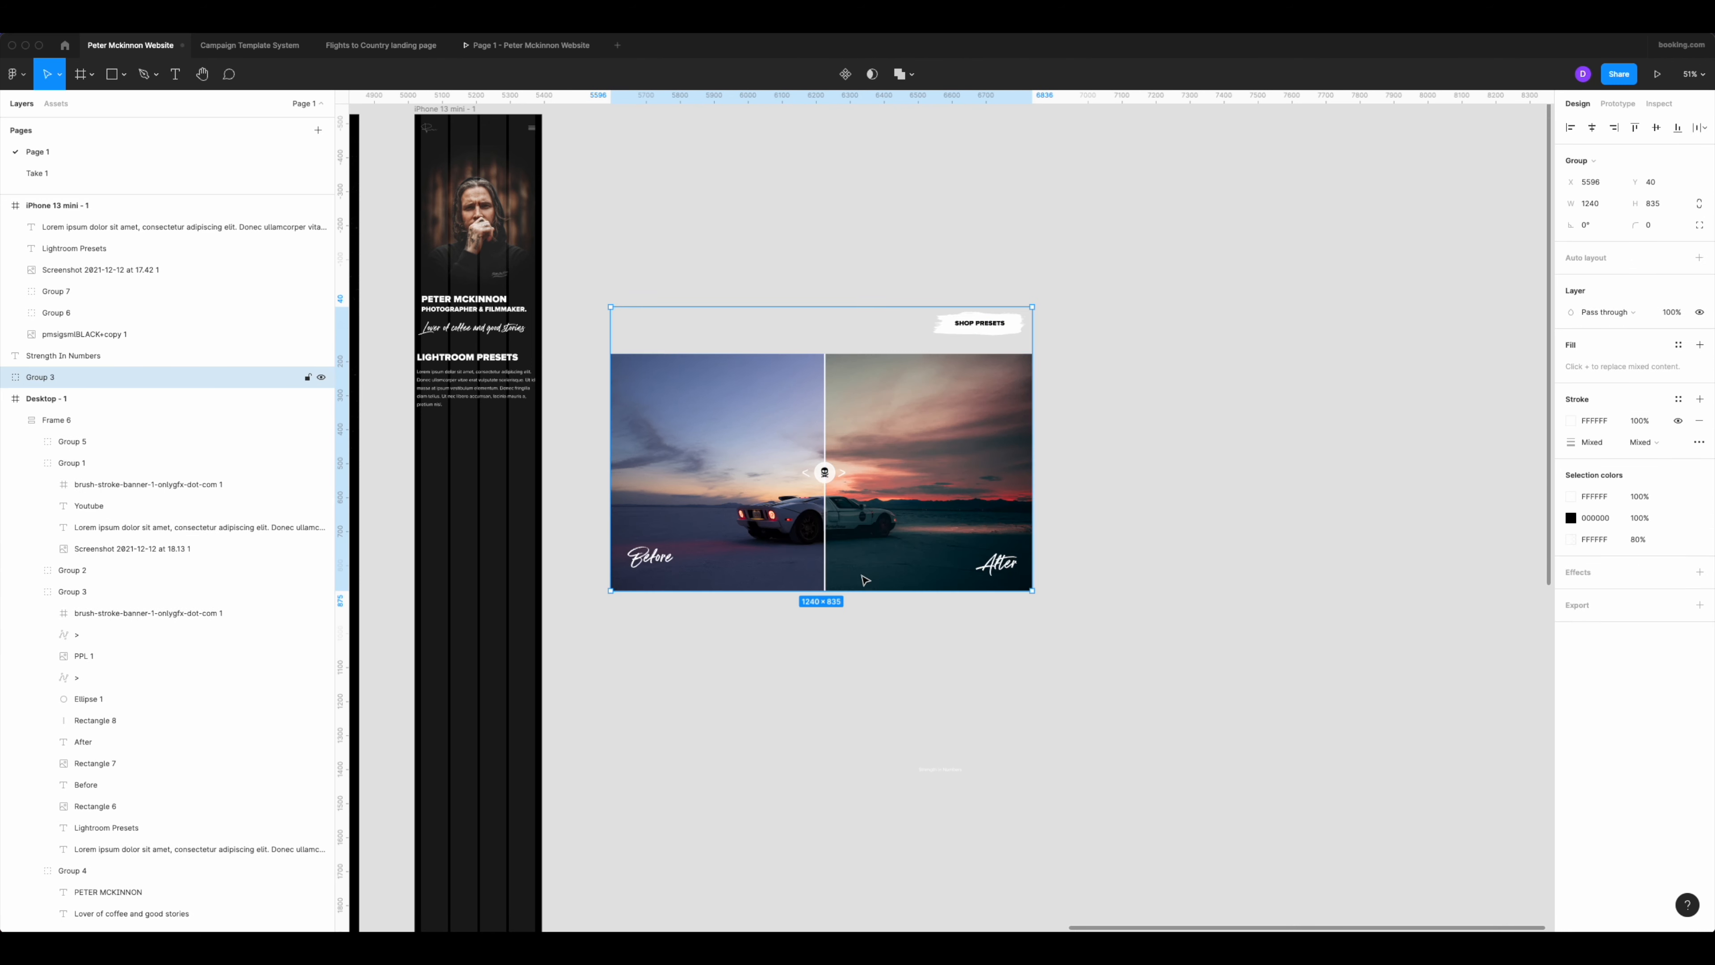
pyautogui.rightClick(799, 480)
pyautogui.click(860, 676)
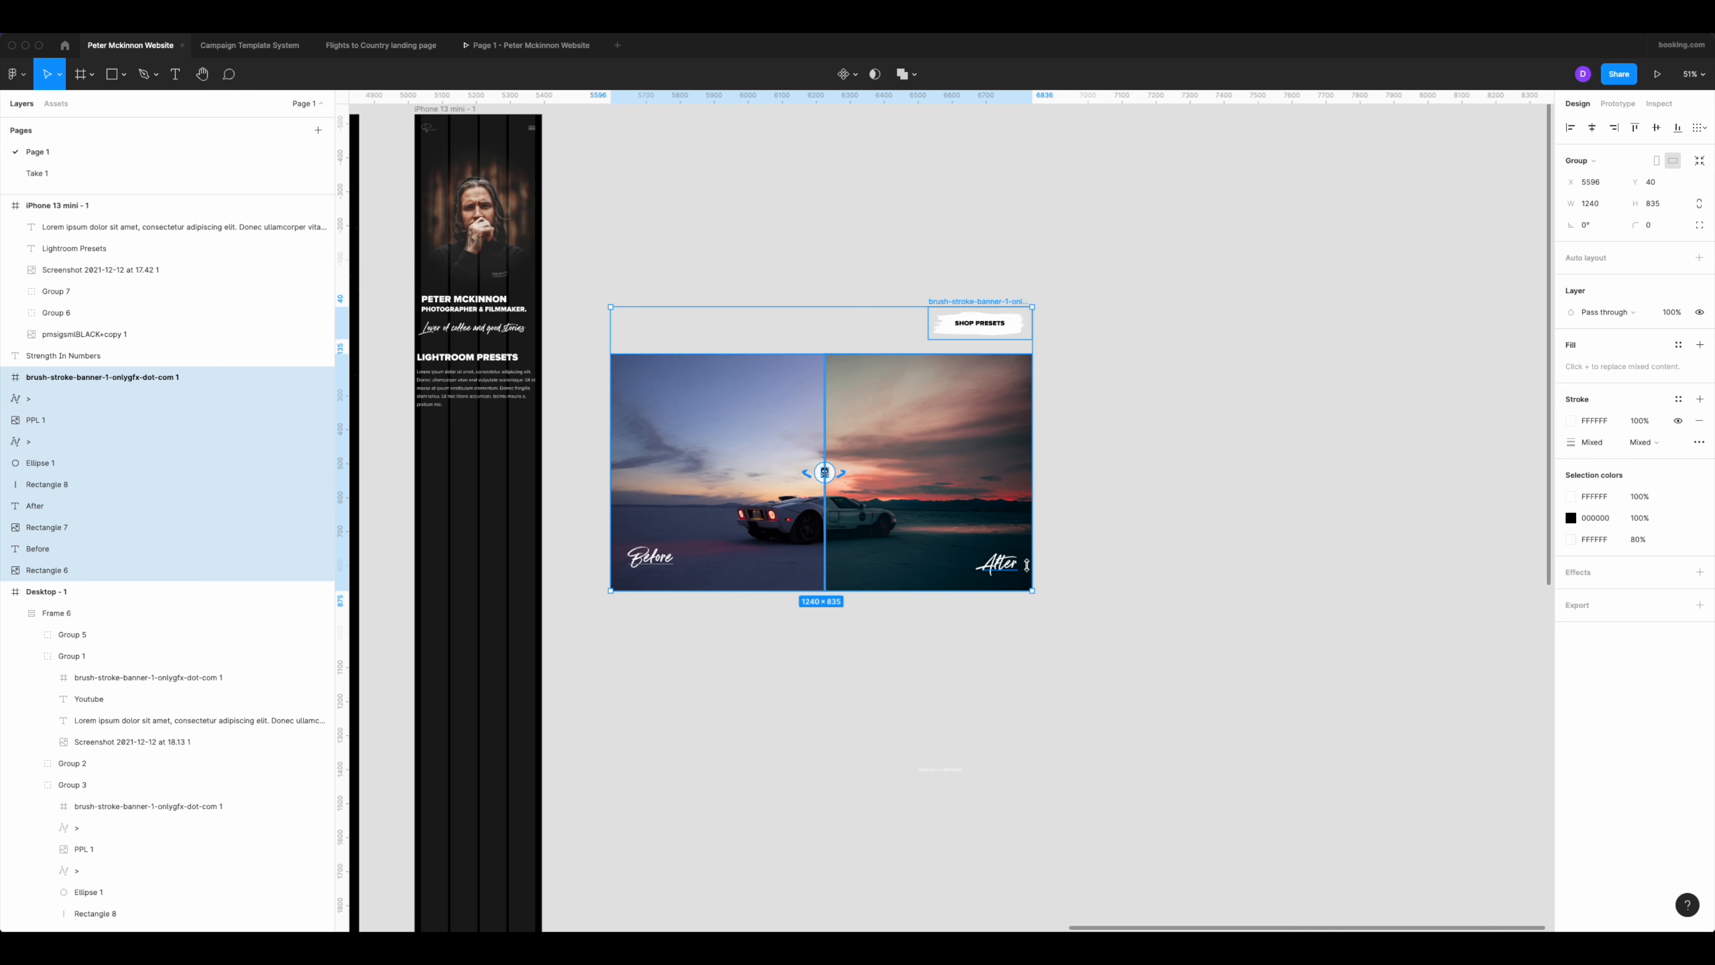
pyautogui.click(1046, 403)
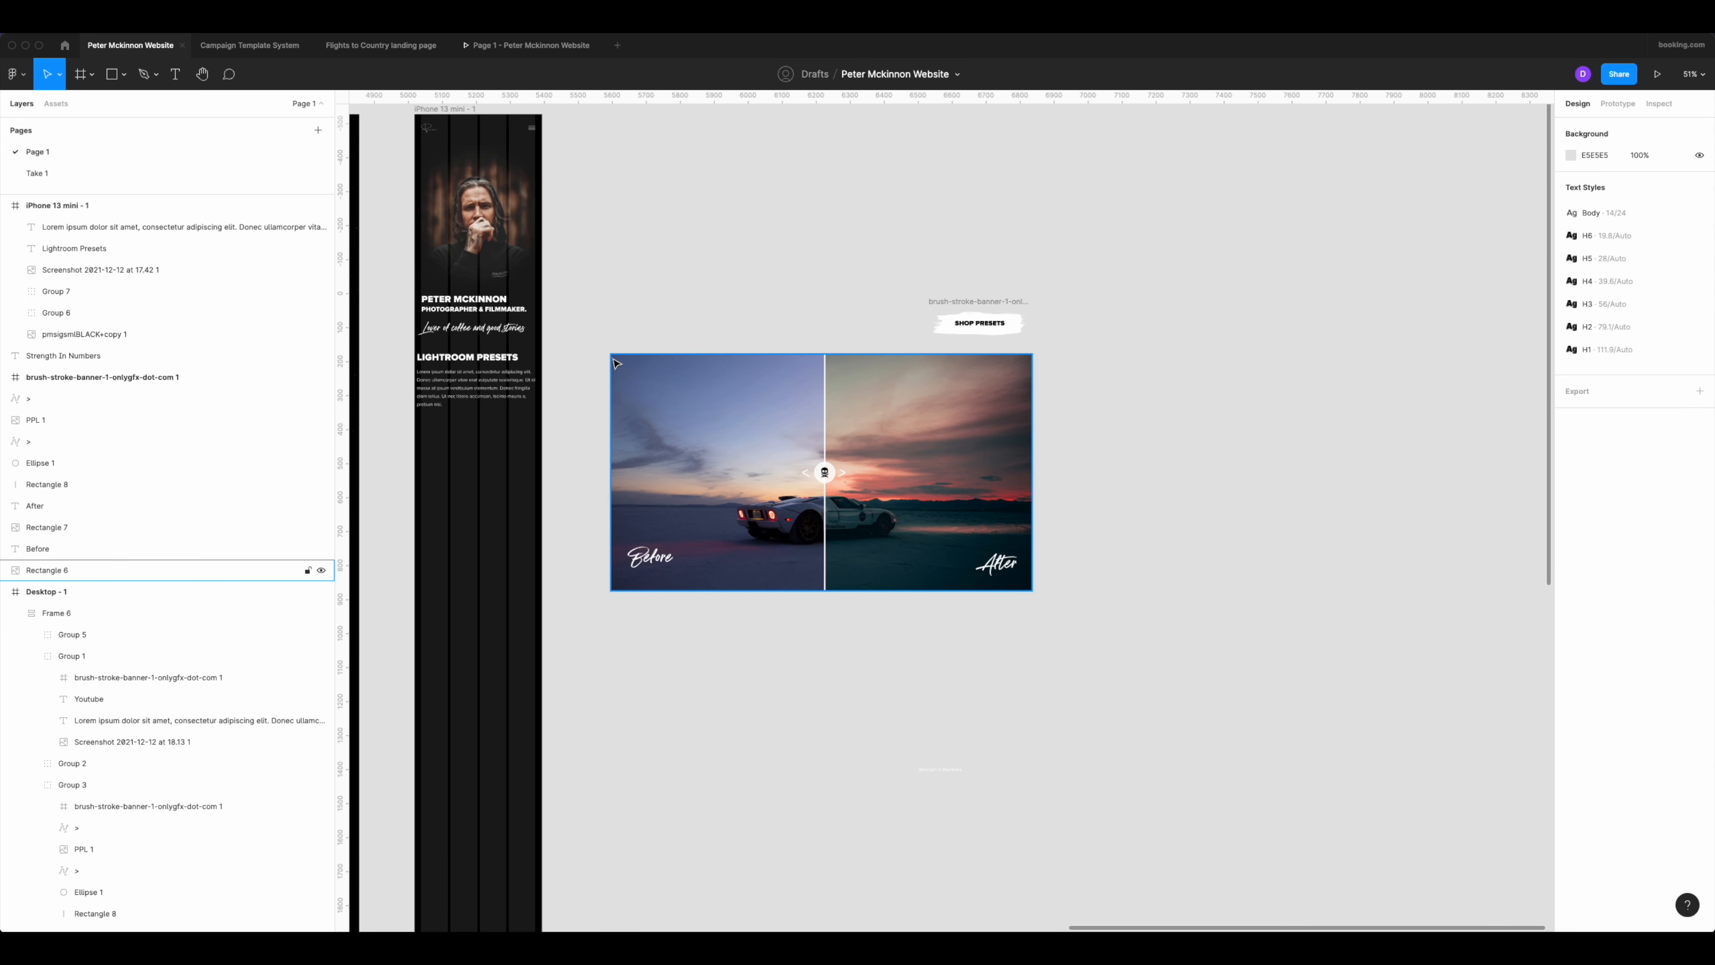
# Scale down all the before/after comparison pieces together and transfer them into the phone frame, leaving the Shop Presets button outside.
pyautogui.moveTo(593, 352); pyautogui.dragTo(1065, 642)
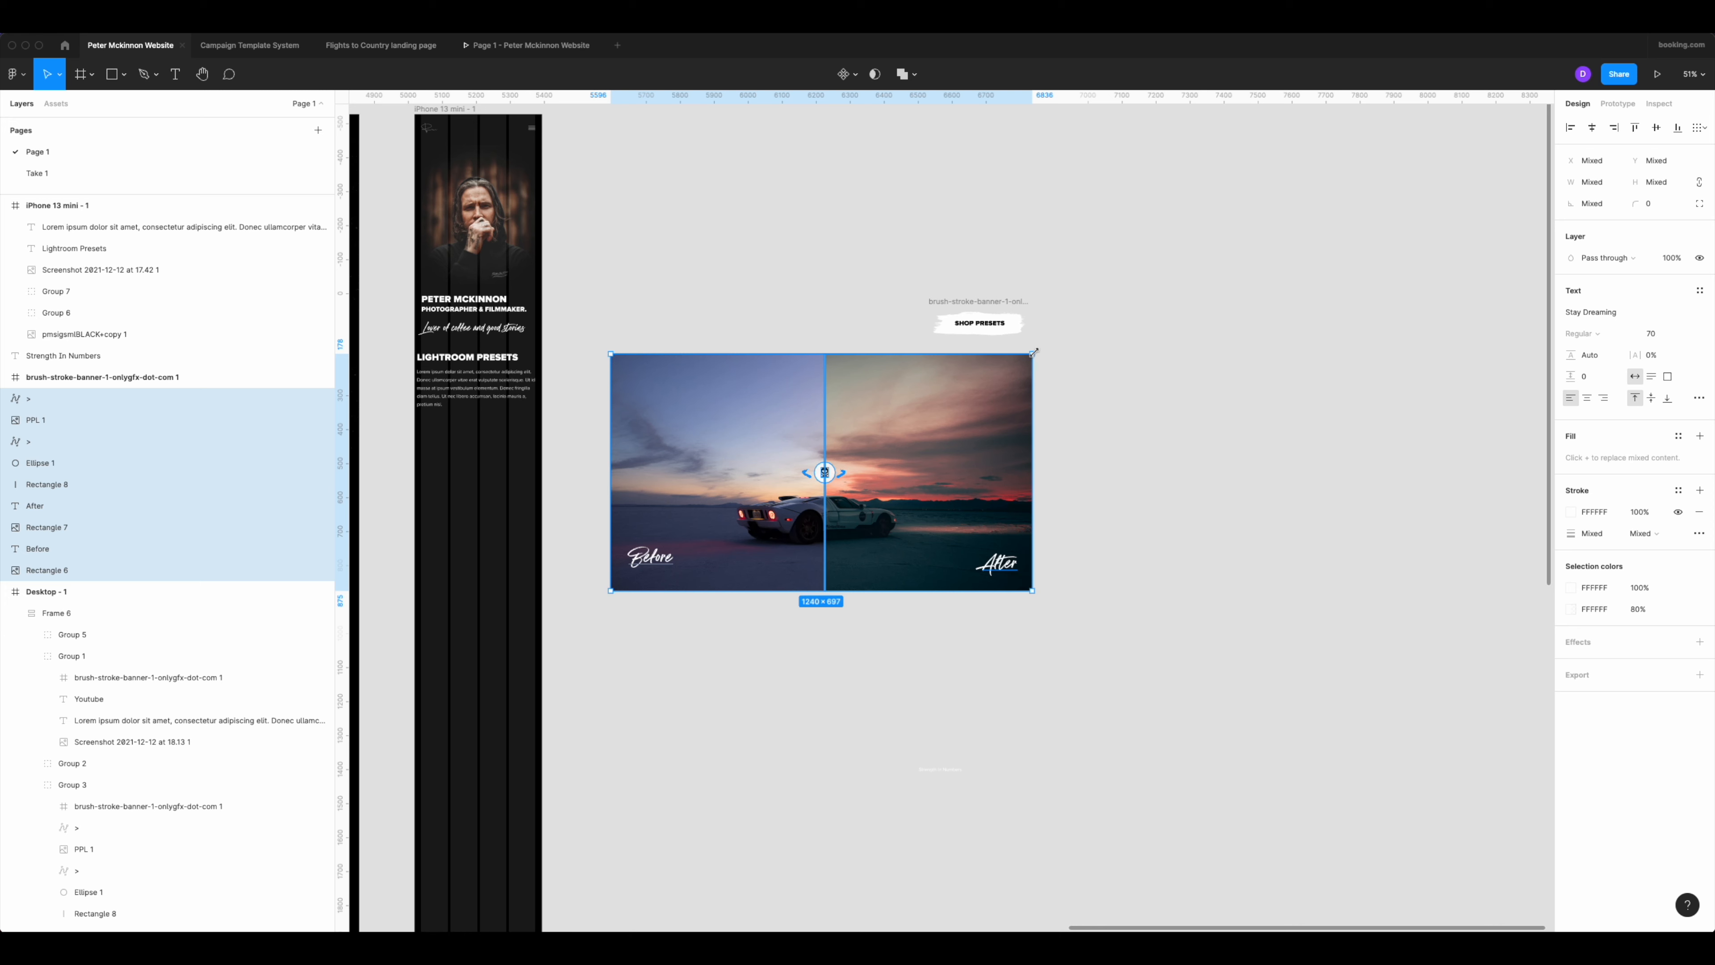
pyautogui.moveTo(1033, 352); pyautogui.dragTo(521, 467)
pyautogui.hotkey('ctrl', 'x')
pyautogui.scroll(3, 624, 440)
pyautogui.hscroll(-8, 624, 440)
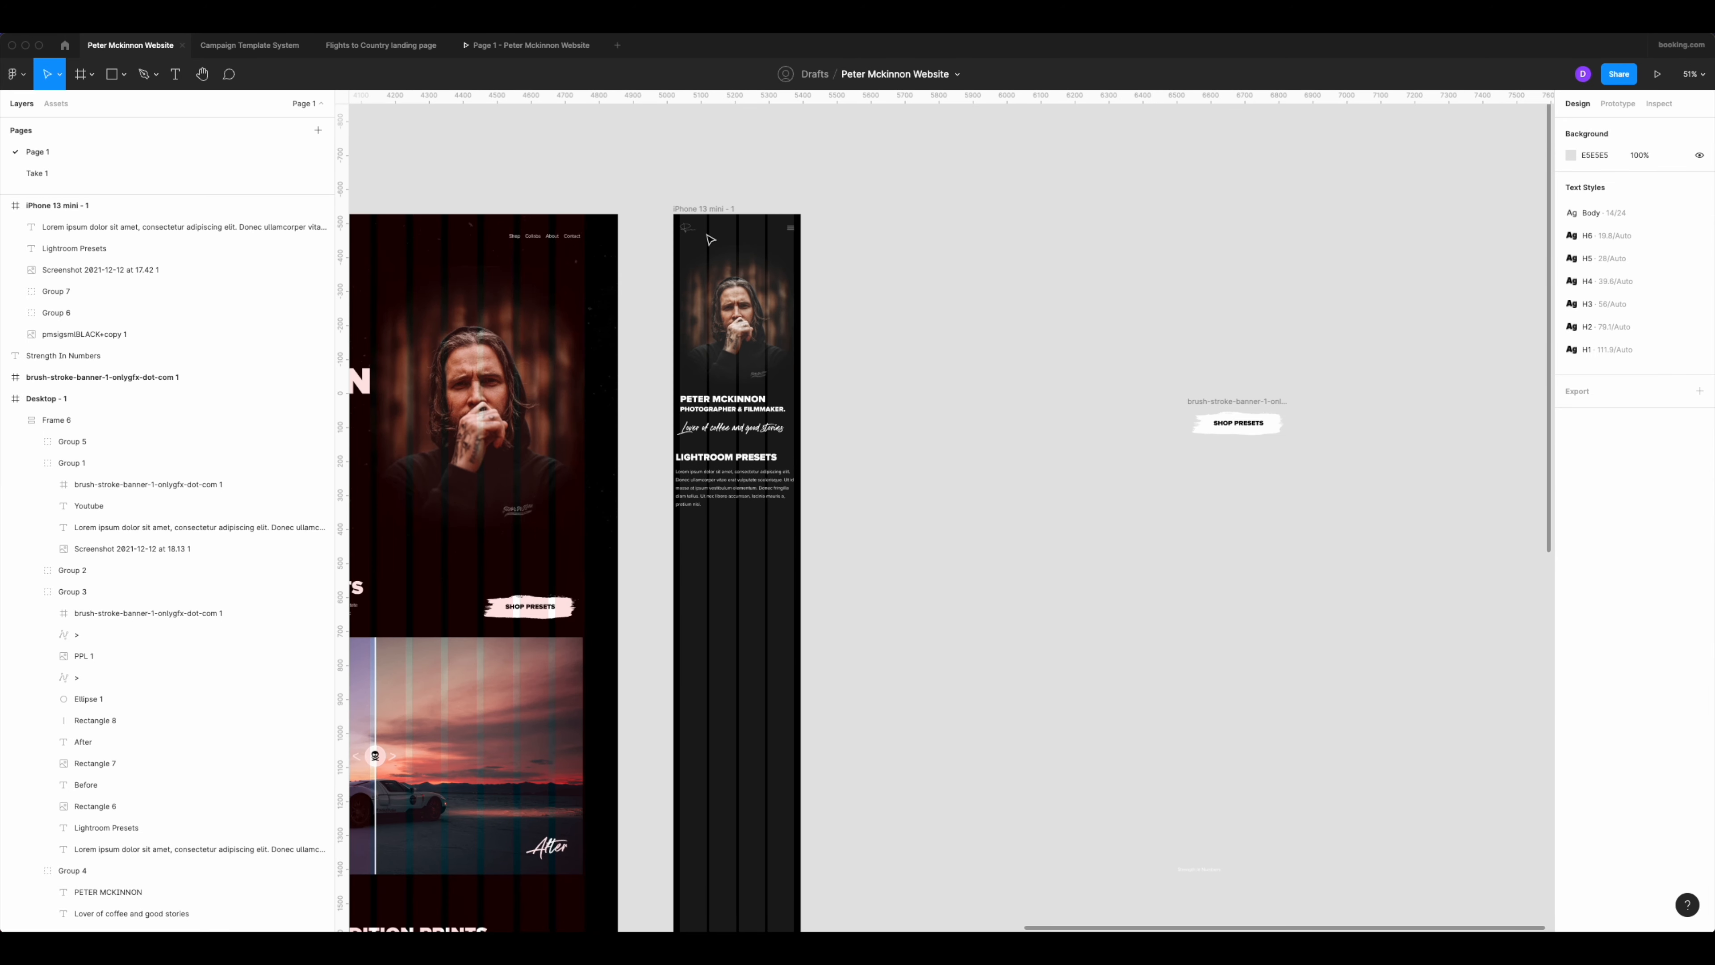
pyautogui.hotkey('ctrl', 'v')
# Undo the distorted resize and fit the before/after comparison to the column margins, 335 wide, below the paragraph.
pyautogui.click(817, 619)
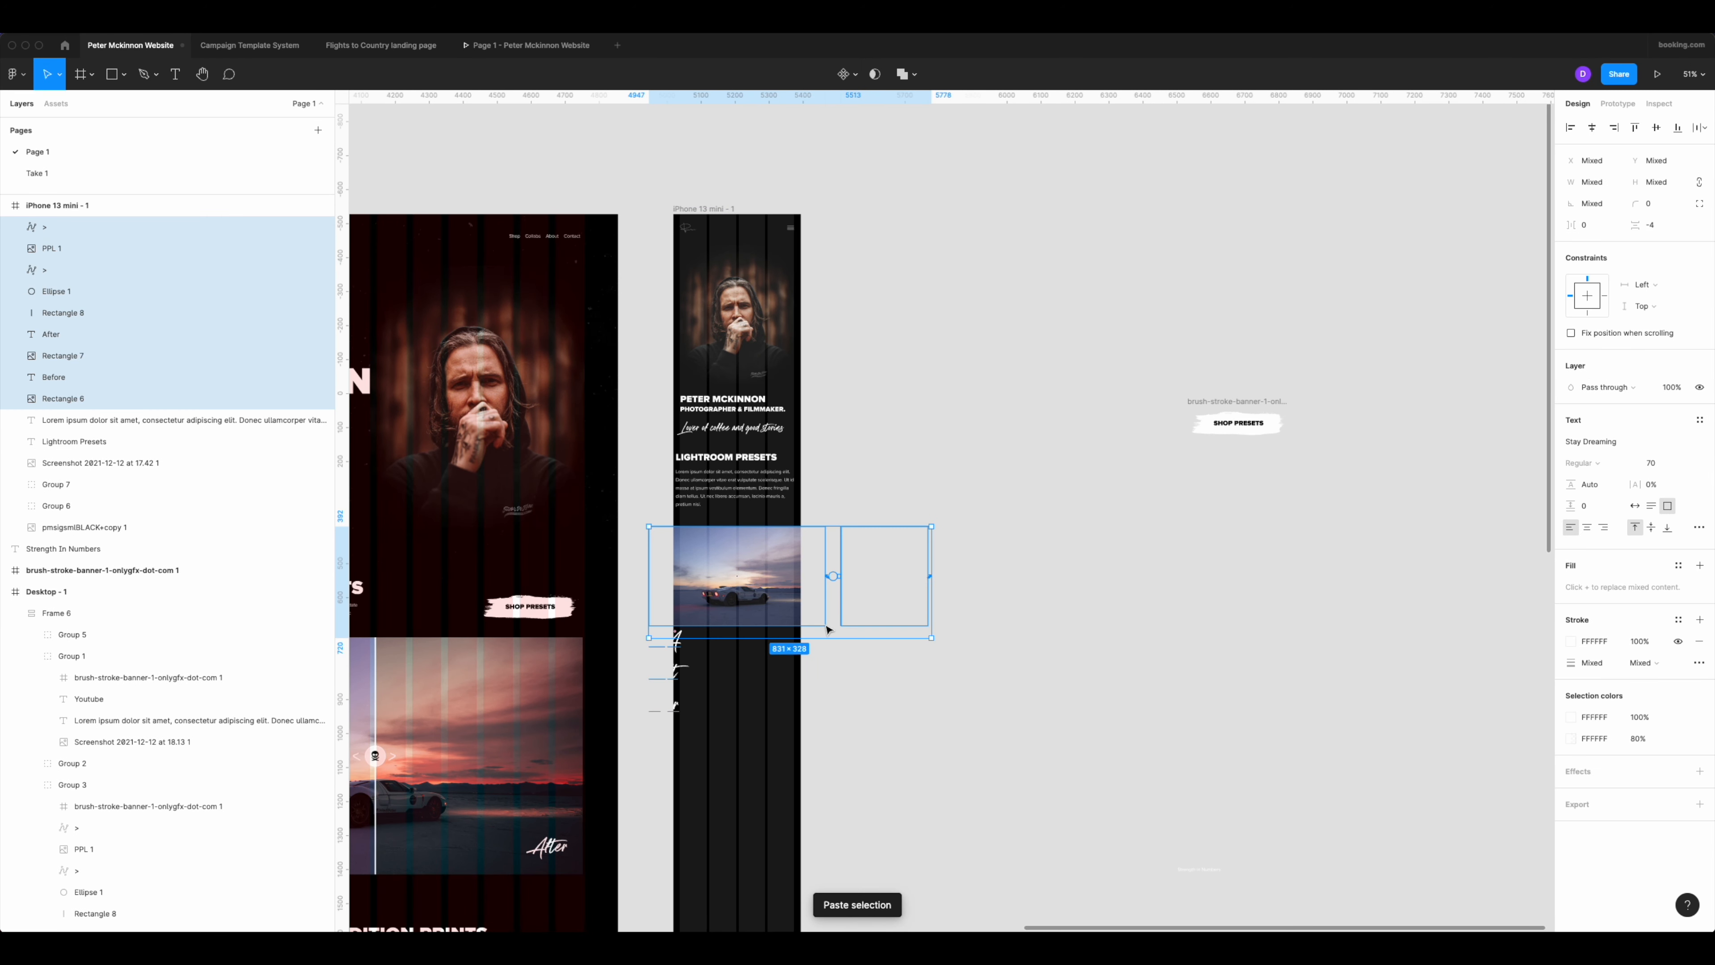
pyautogui.hotkey('ctrl', 'z')
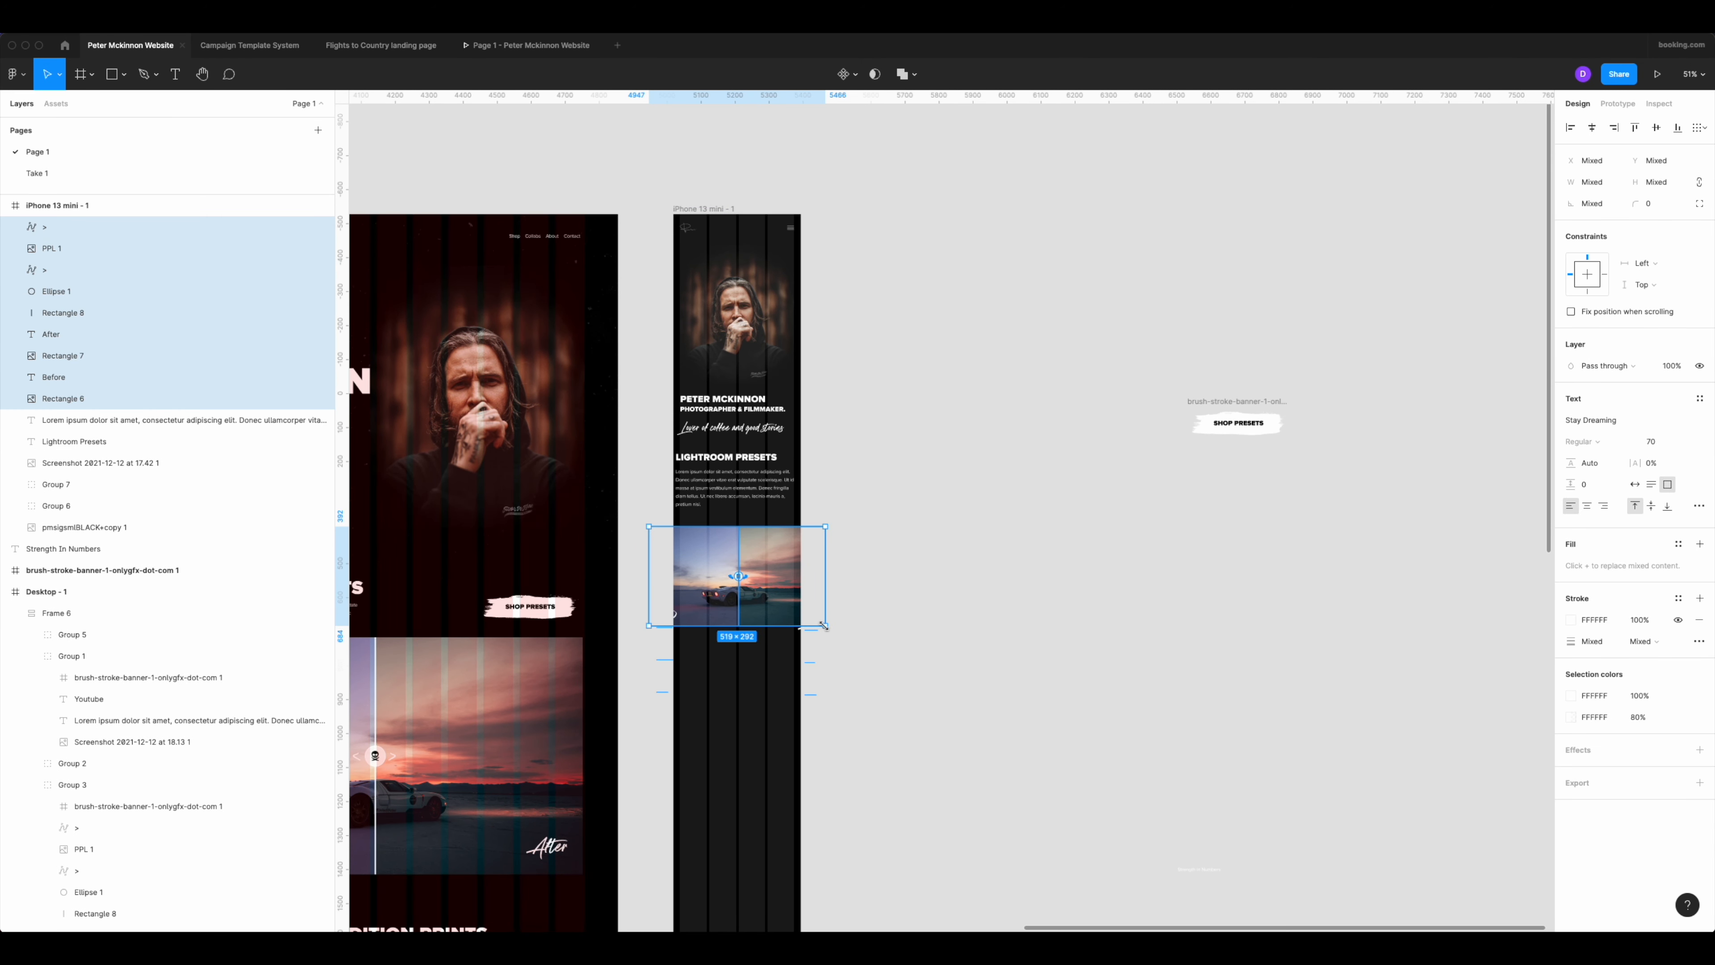
pyautogui.moveTo(824, 626); pyautogui.dragTo(807, 528)
pyautogui.scroll(5, 739, 566)
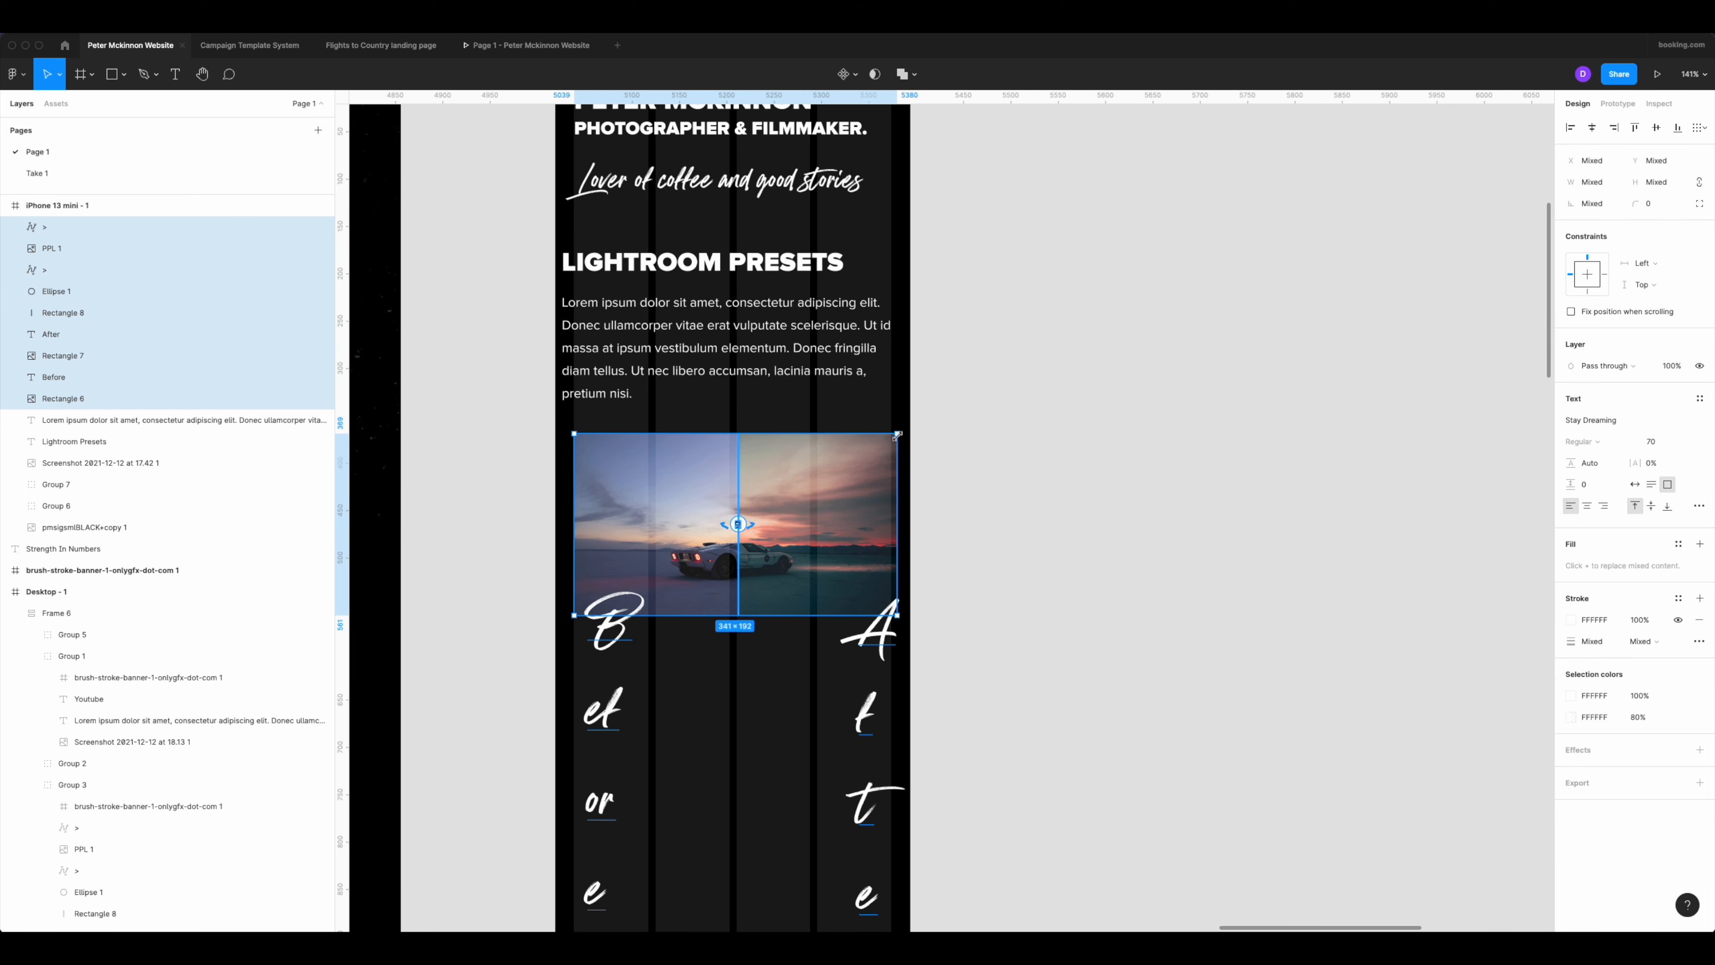
pyautogui.moveTo(897, 435); pyautogui.dragTo(892, 437)
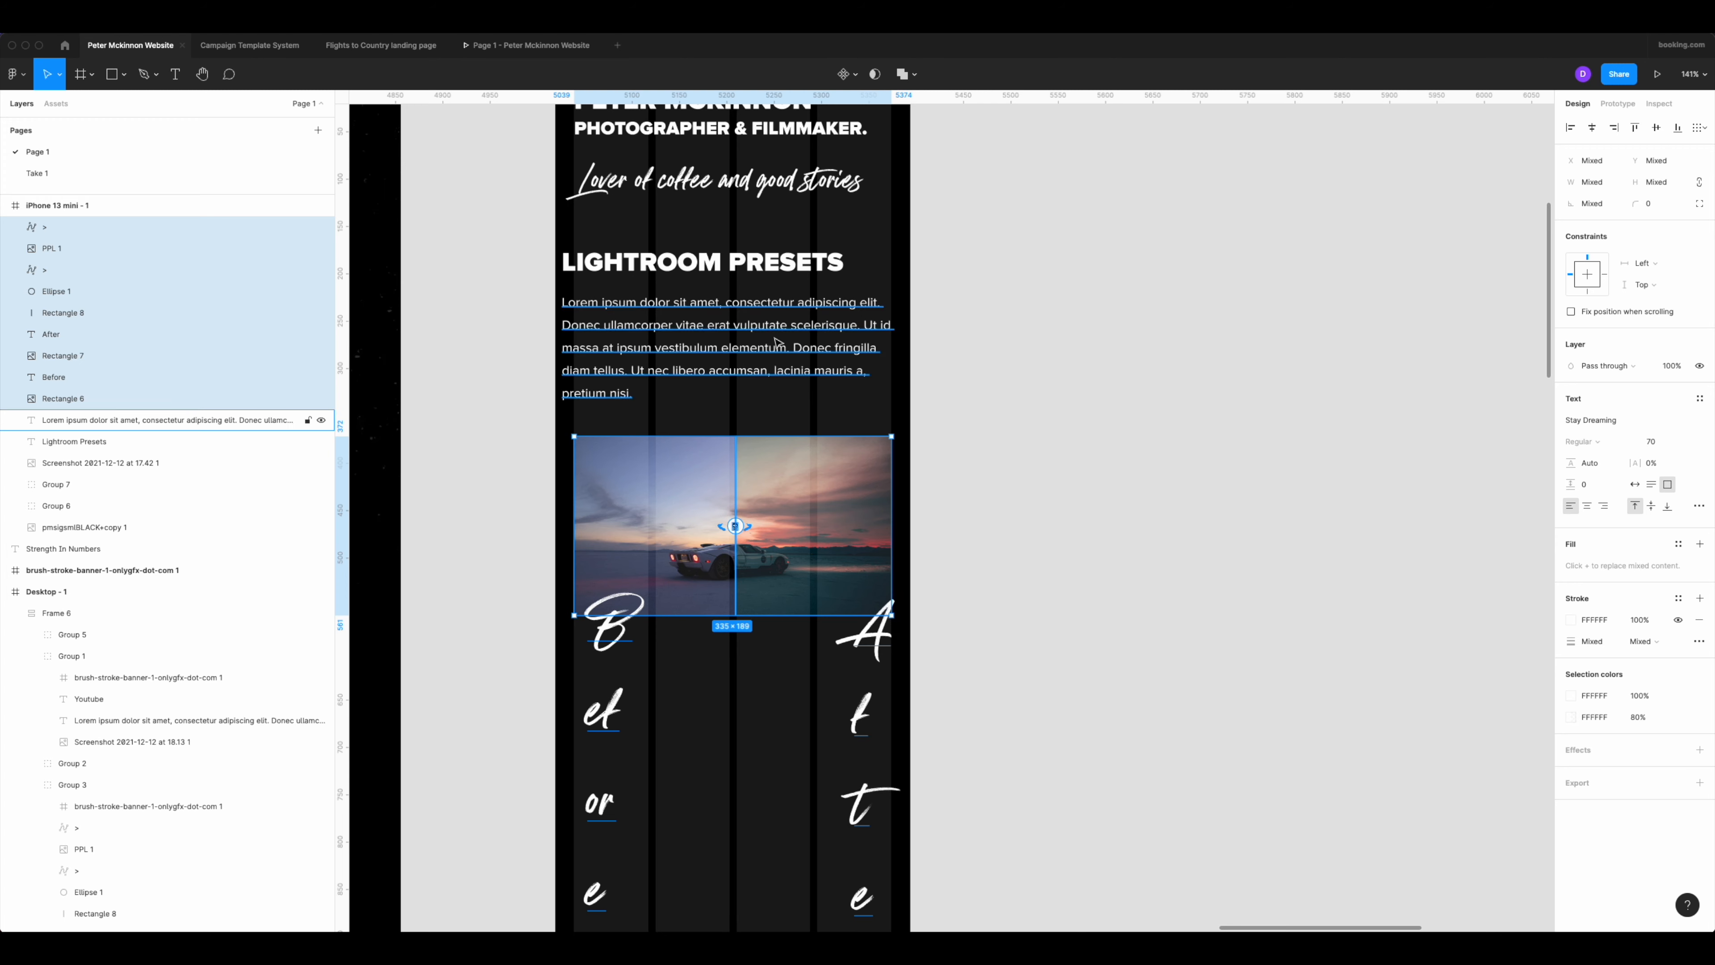
# Pull the left edges of the paragraph and the Lightroom Presets heading in to the column margin at X 20, making them 335 wide.
pyautogui.click(658, 345)
pyautogui.moveTo(562, 351); pyautogui.dragTo(572, 350)
pyautogui.click(605, 265)
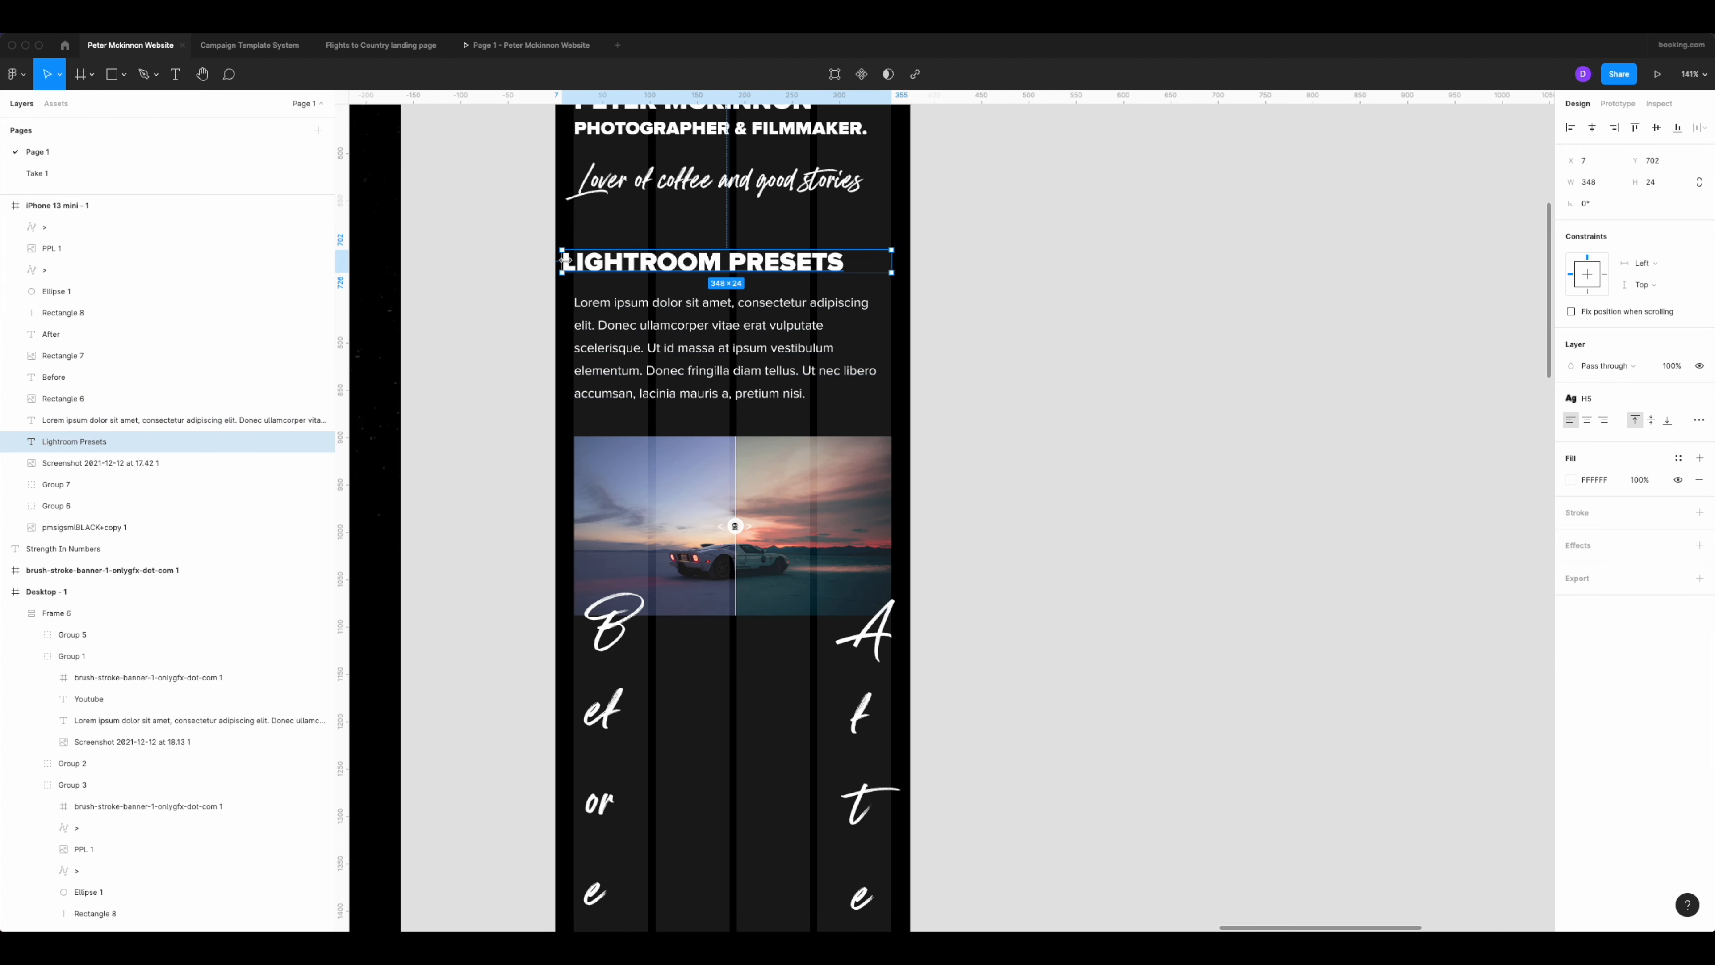
pyautogui.moveTo(562, 261); pyautogui.dragTo(574, 261)
pyautogui.scroll(3, 901, 262)
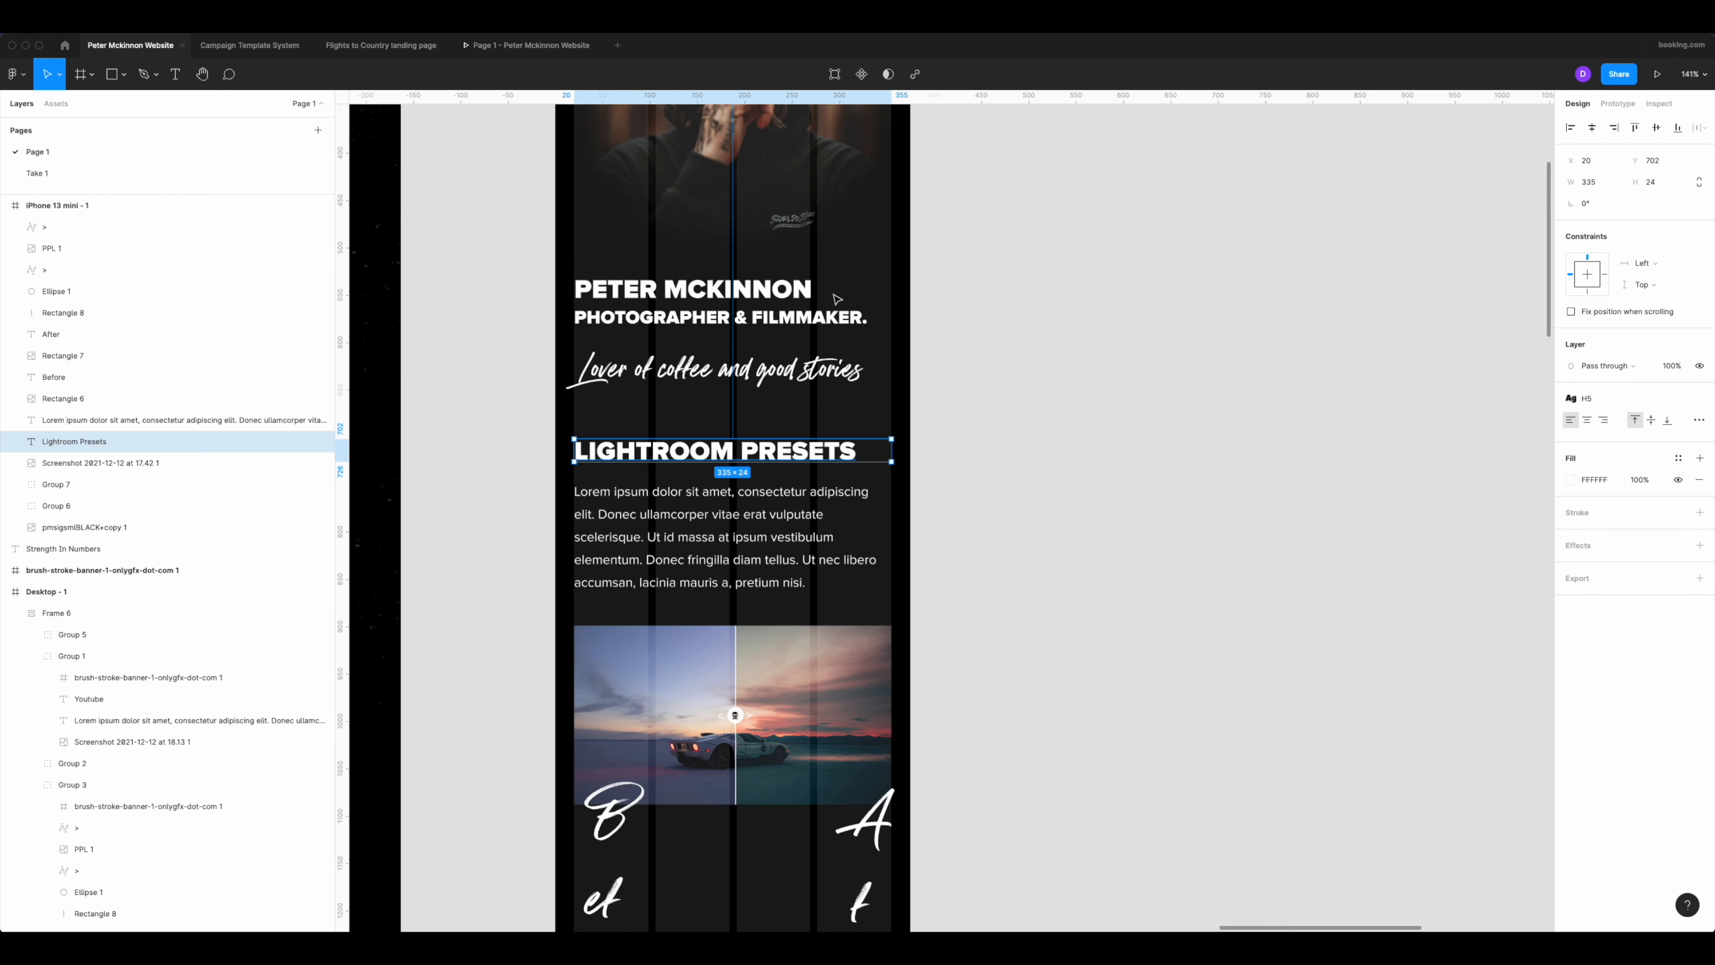
pyautogui.click(673, 363)
pyautogui.click(1135, 573)
# Set the font size of both the Before and After labels on the comparison image to 20.
pyautogui.scroll(-3, 1133, 574)
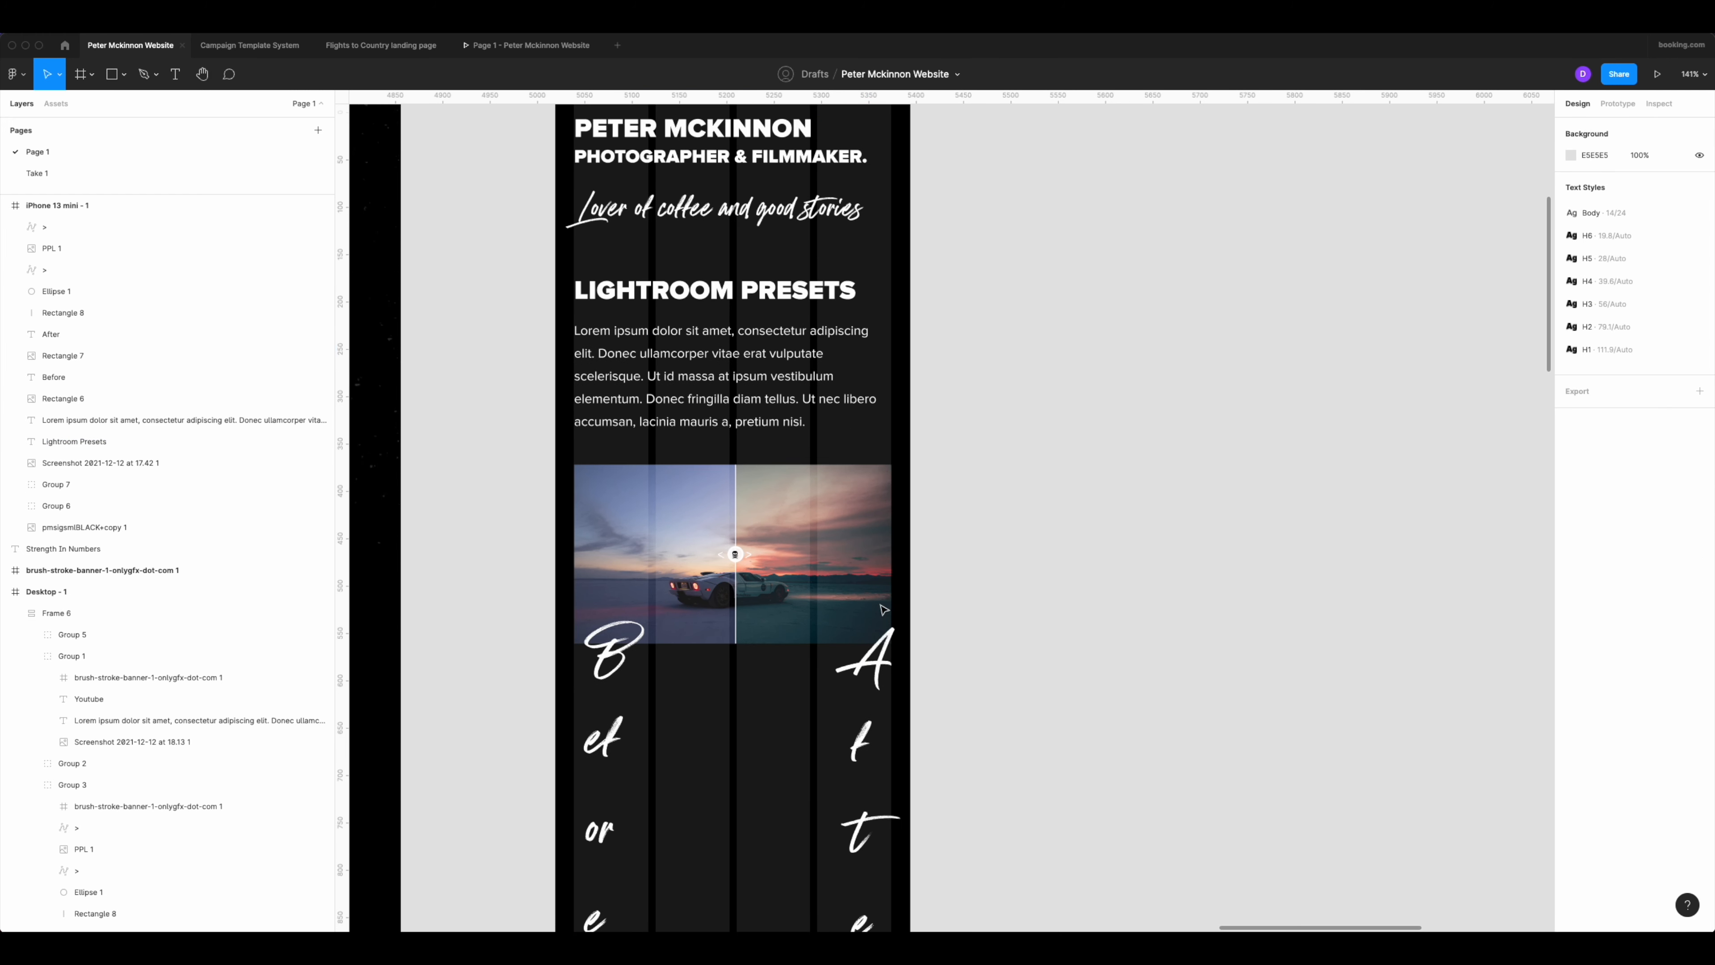
pyautogui.click(602, 720)
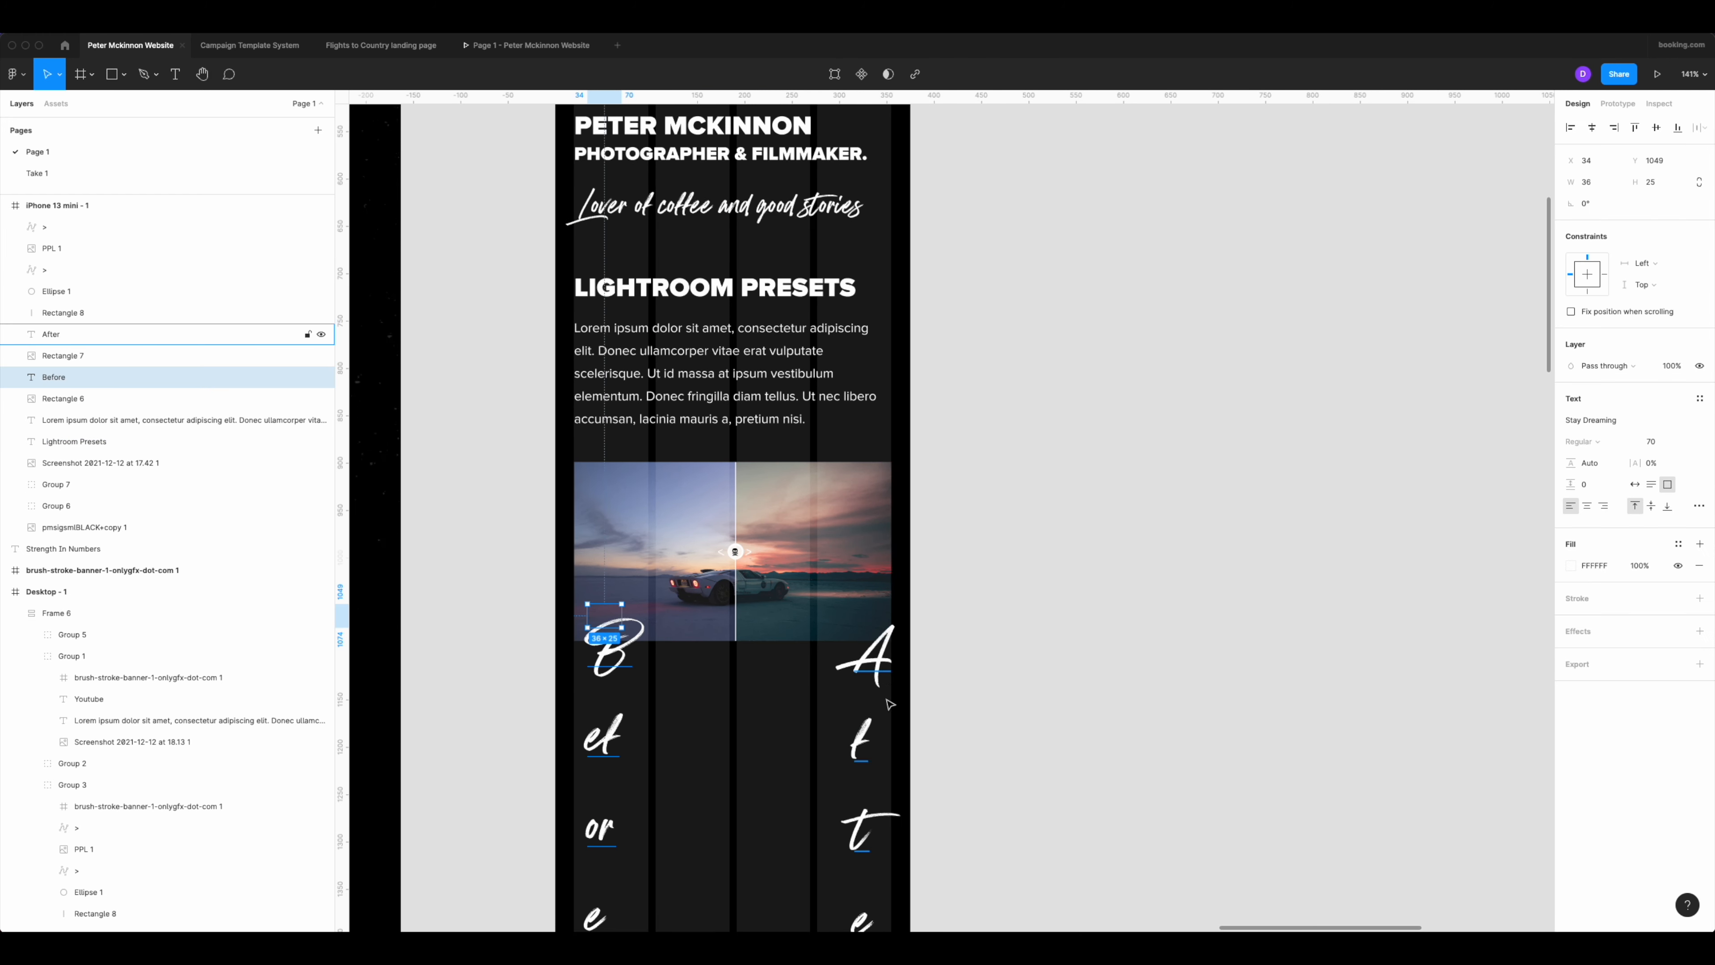
pyautogui.keyDown('shift'); pyautogui.click(880, 672); pyautogui.keyUp('shift')
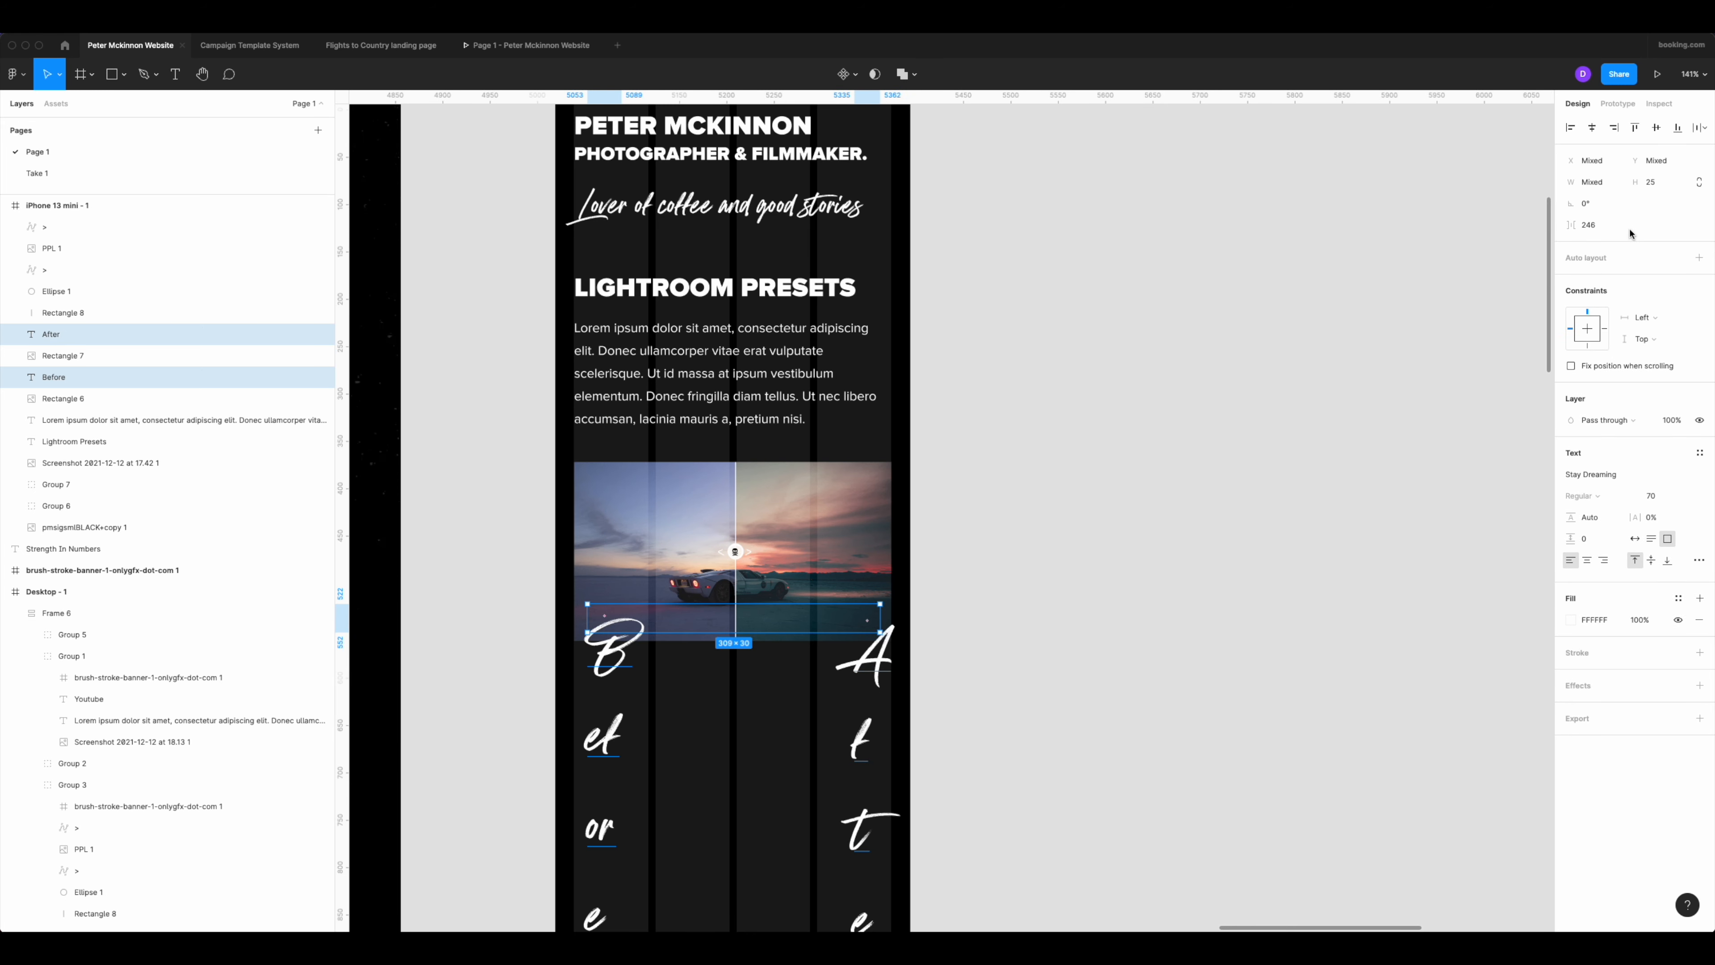
pyautogui.click(1666, 495)
pyautogui.write('20')
pyautogui.press('Return')
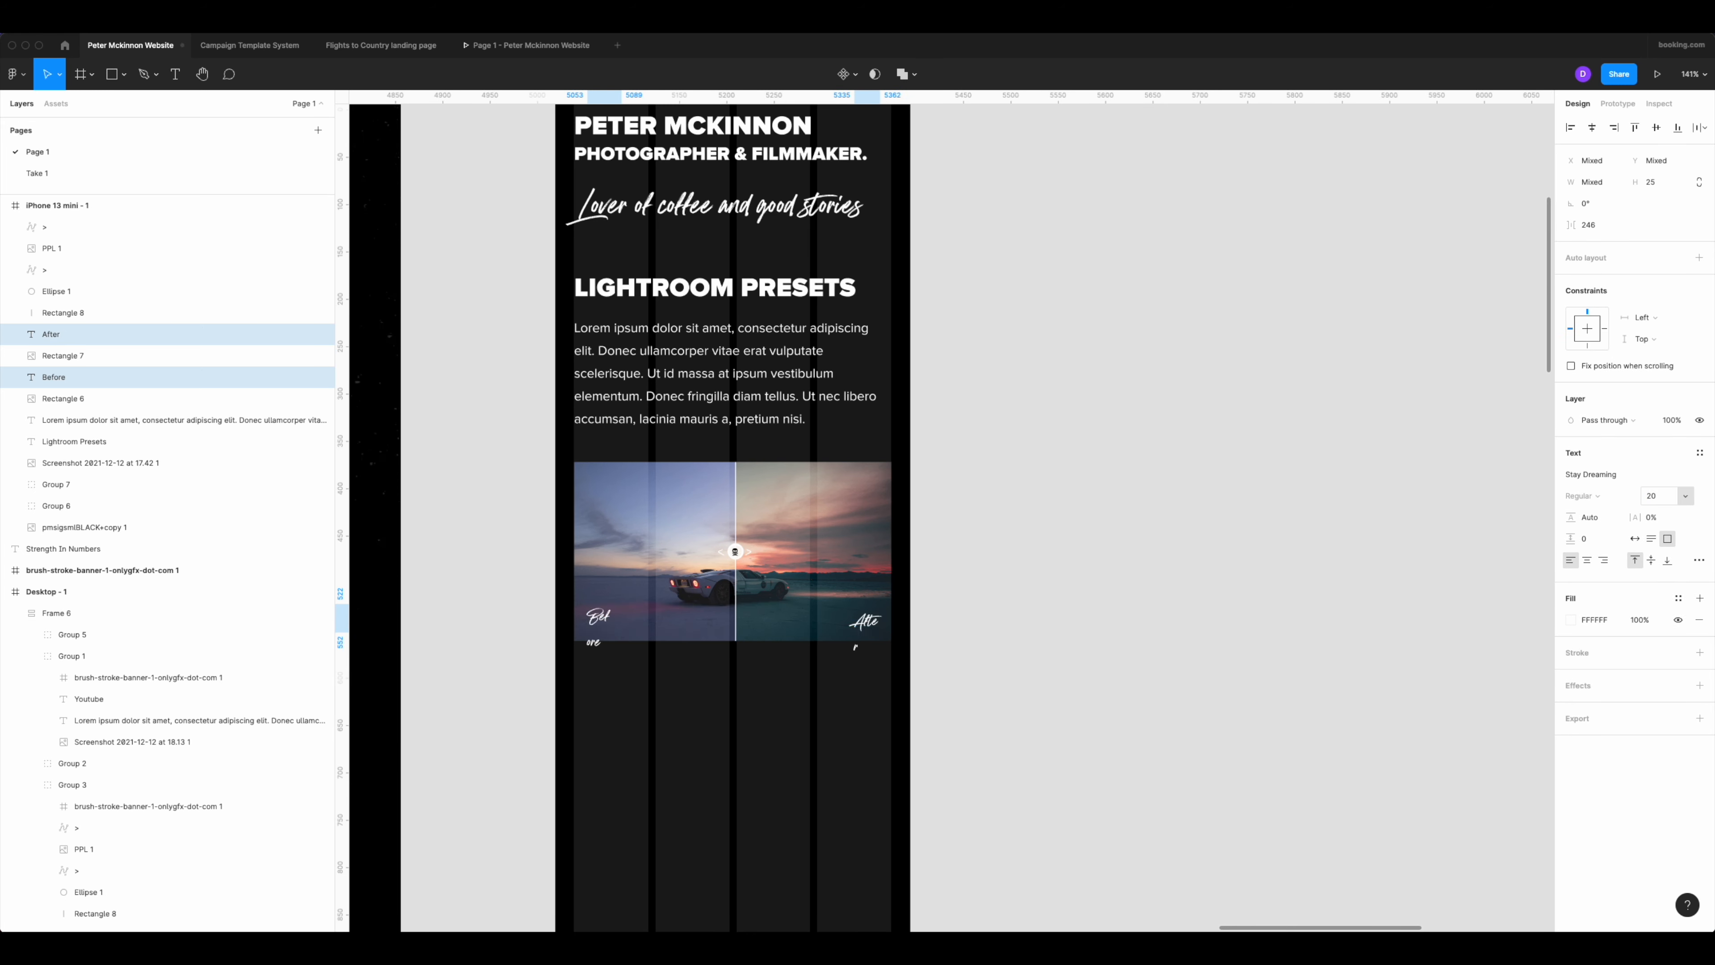
# Widen the Before label's text box to 64 so the word fits on one line.
pyautogui.scroll(5, 578, 659)
pyautogui.click(624, 587)
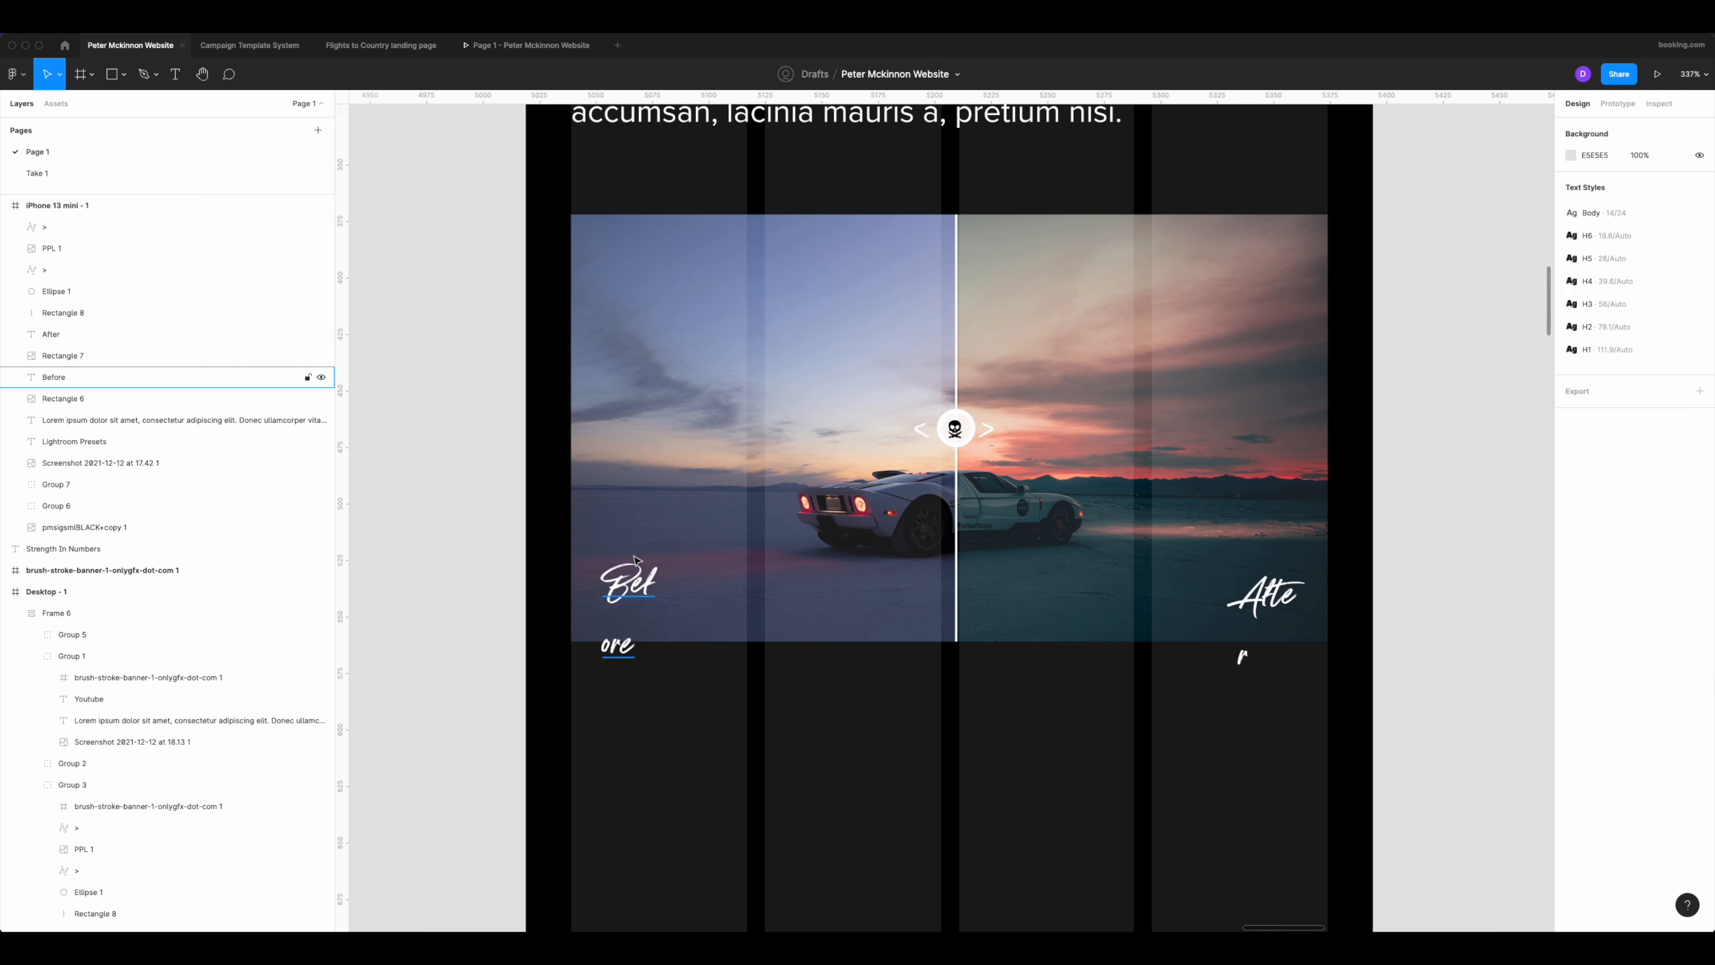
pyautogui.moveTo(656, 575); pyautogui.dragTo(754, 576)
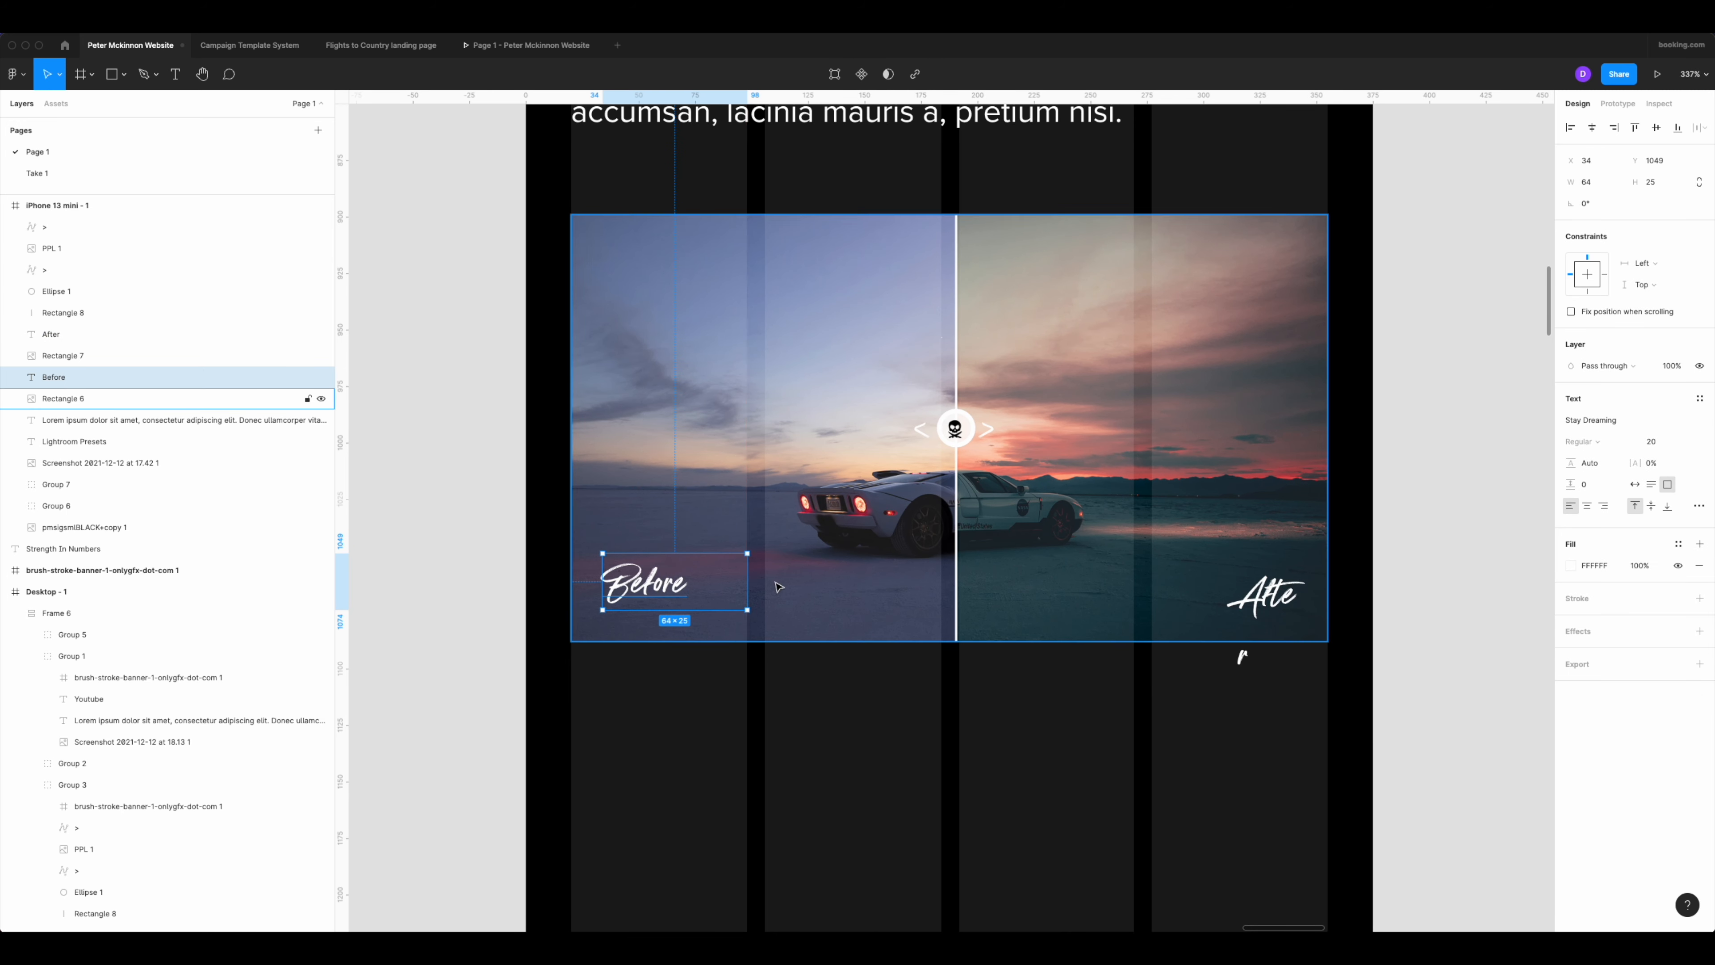
# Extend the After label's text box leftward to a width of 51 so the word fits on one line.
pyautogui.scroll(-5, 1236, 655)
pyautogui.hscroll(4, 961, 659)
pyautogui.click(723, 587)
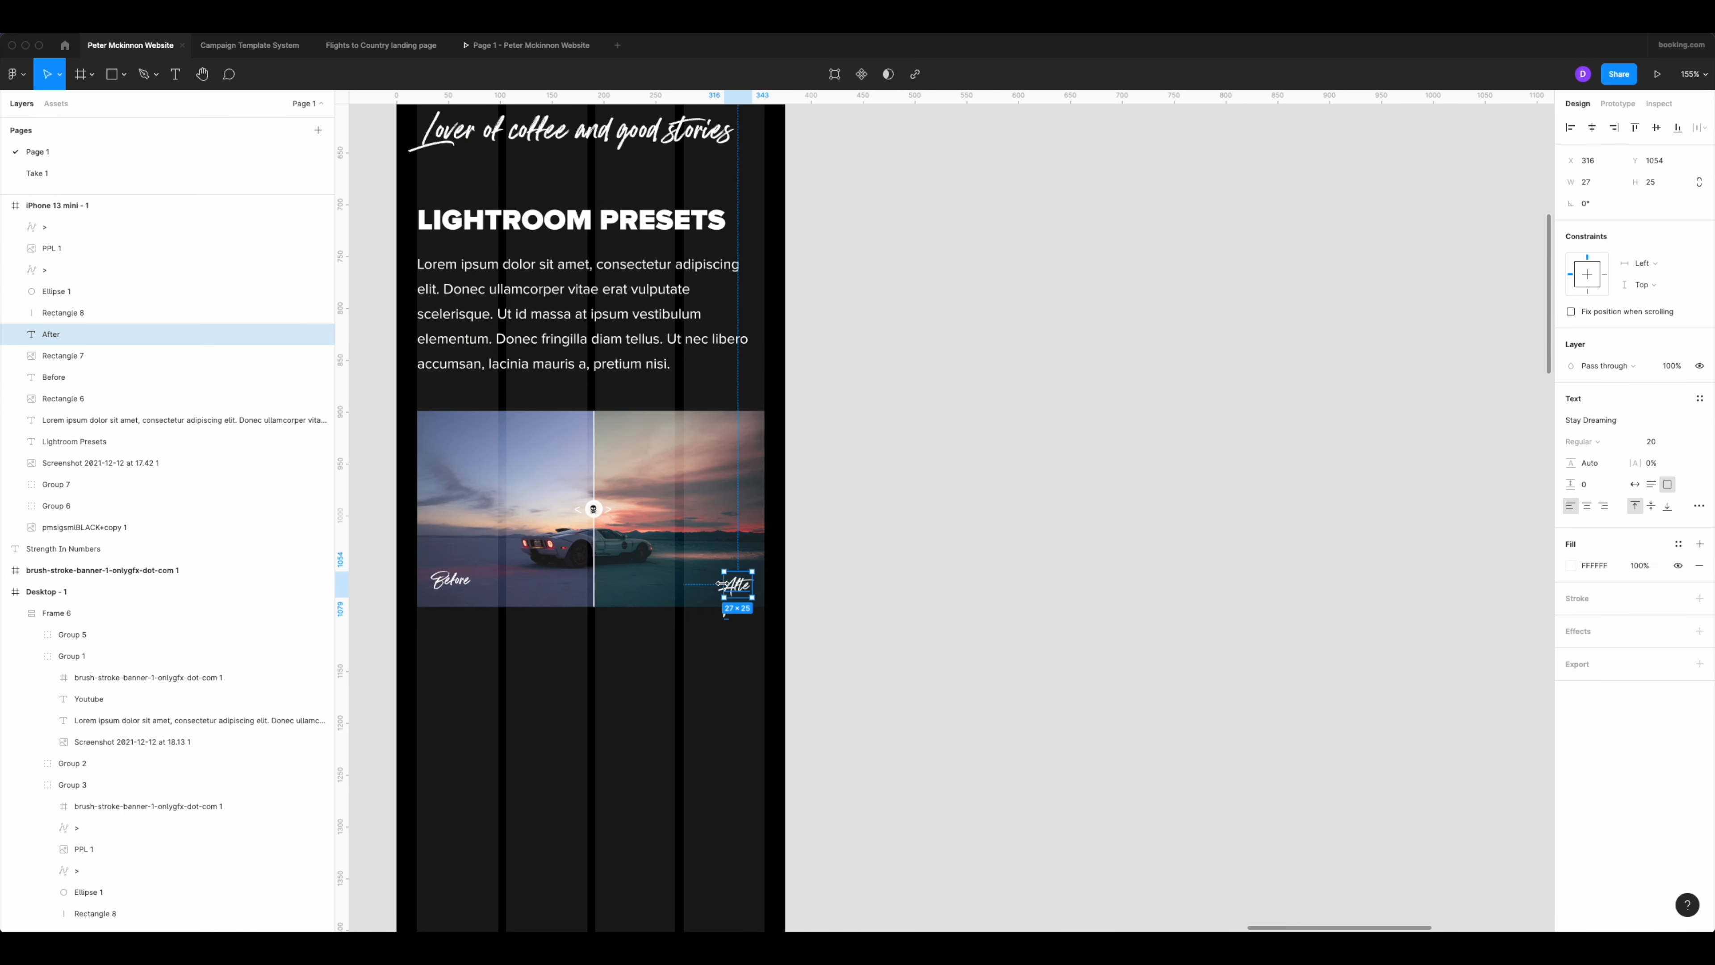
pyautogui.moveTo(723, 586); pyautogui.dragTo(695, 584)
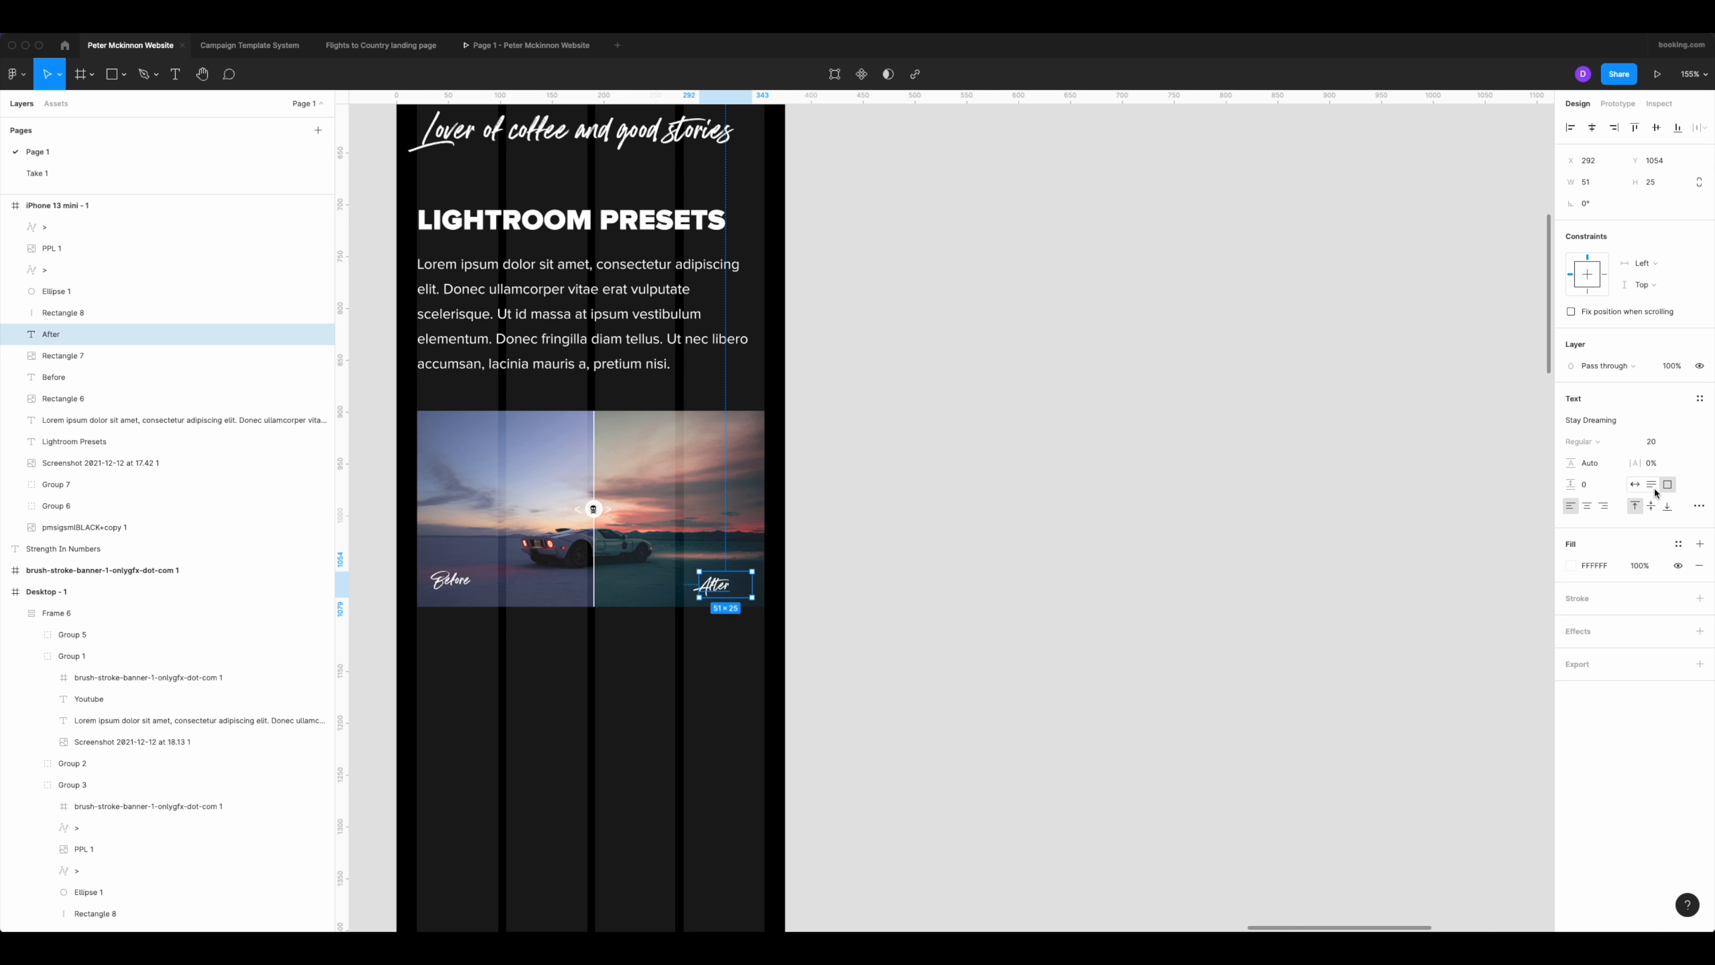
# Place the After label against the comparison image's right edge at X 304, Y 1055, and right-align its text.
pyautogui.click(1613, 128)
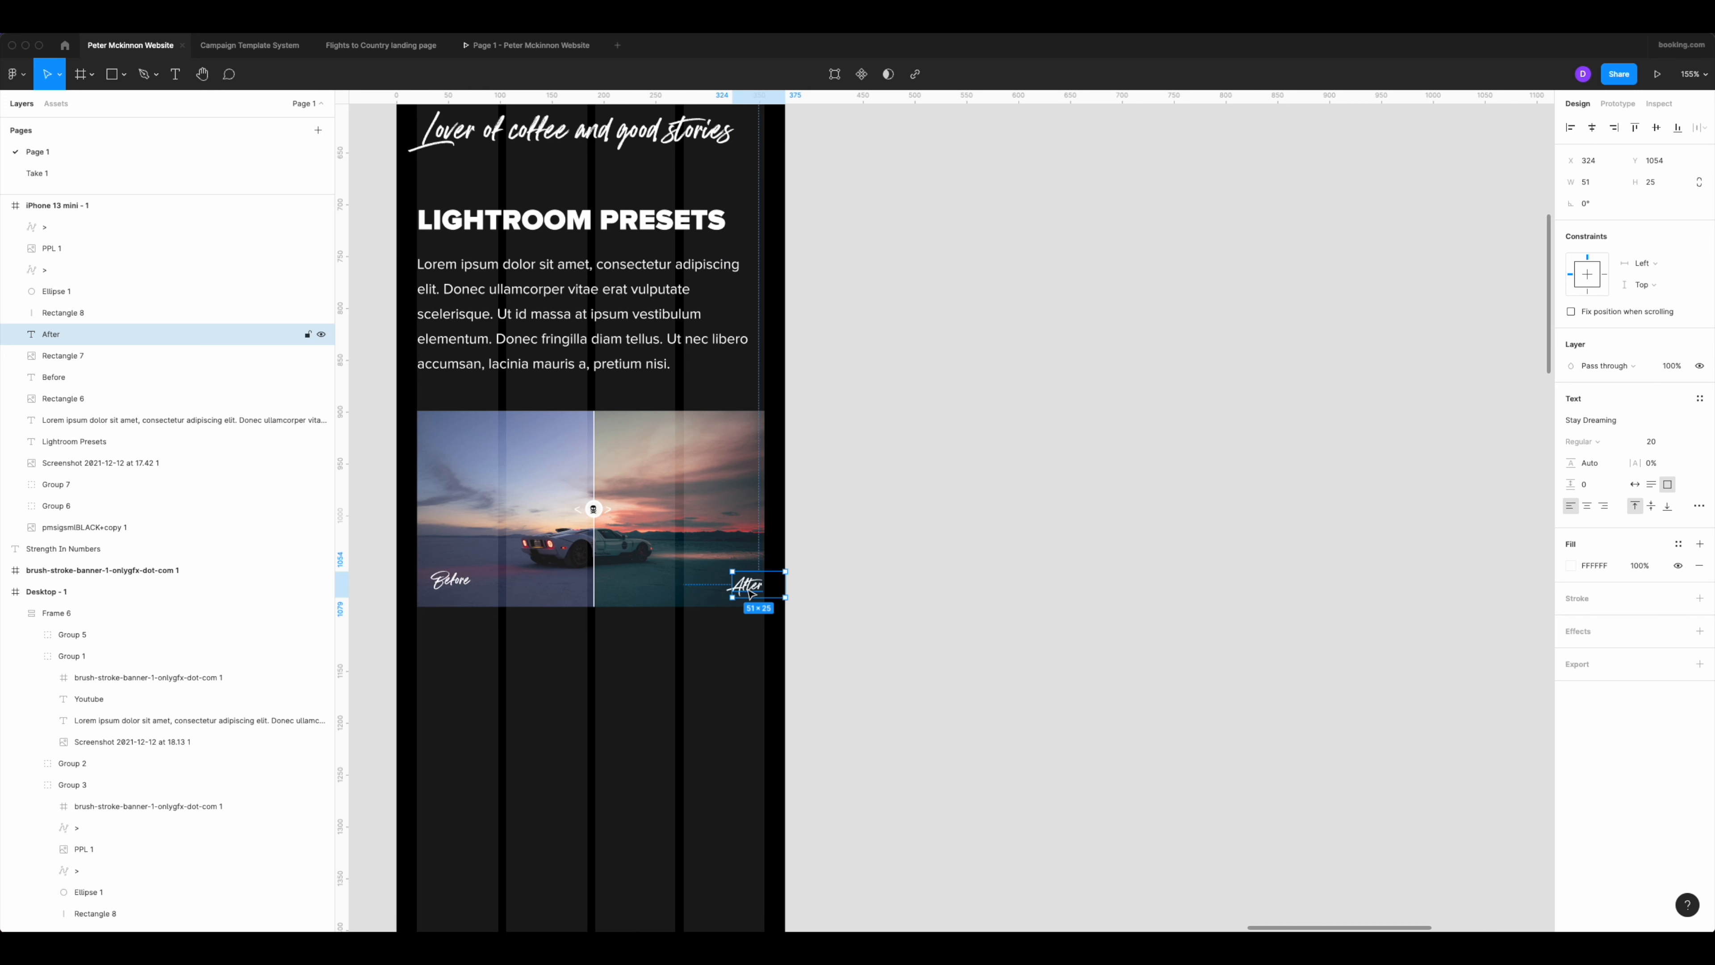
pyautogui.moveTo(750, 594); pyautogui.dragTo(730, 596)
pyautogui.scroll(3, 737, 586)
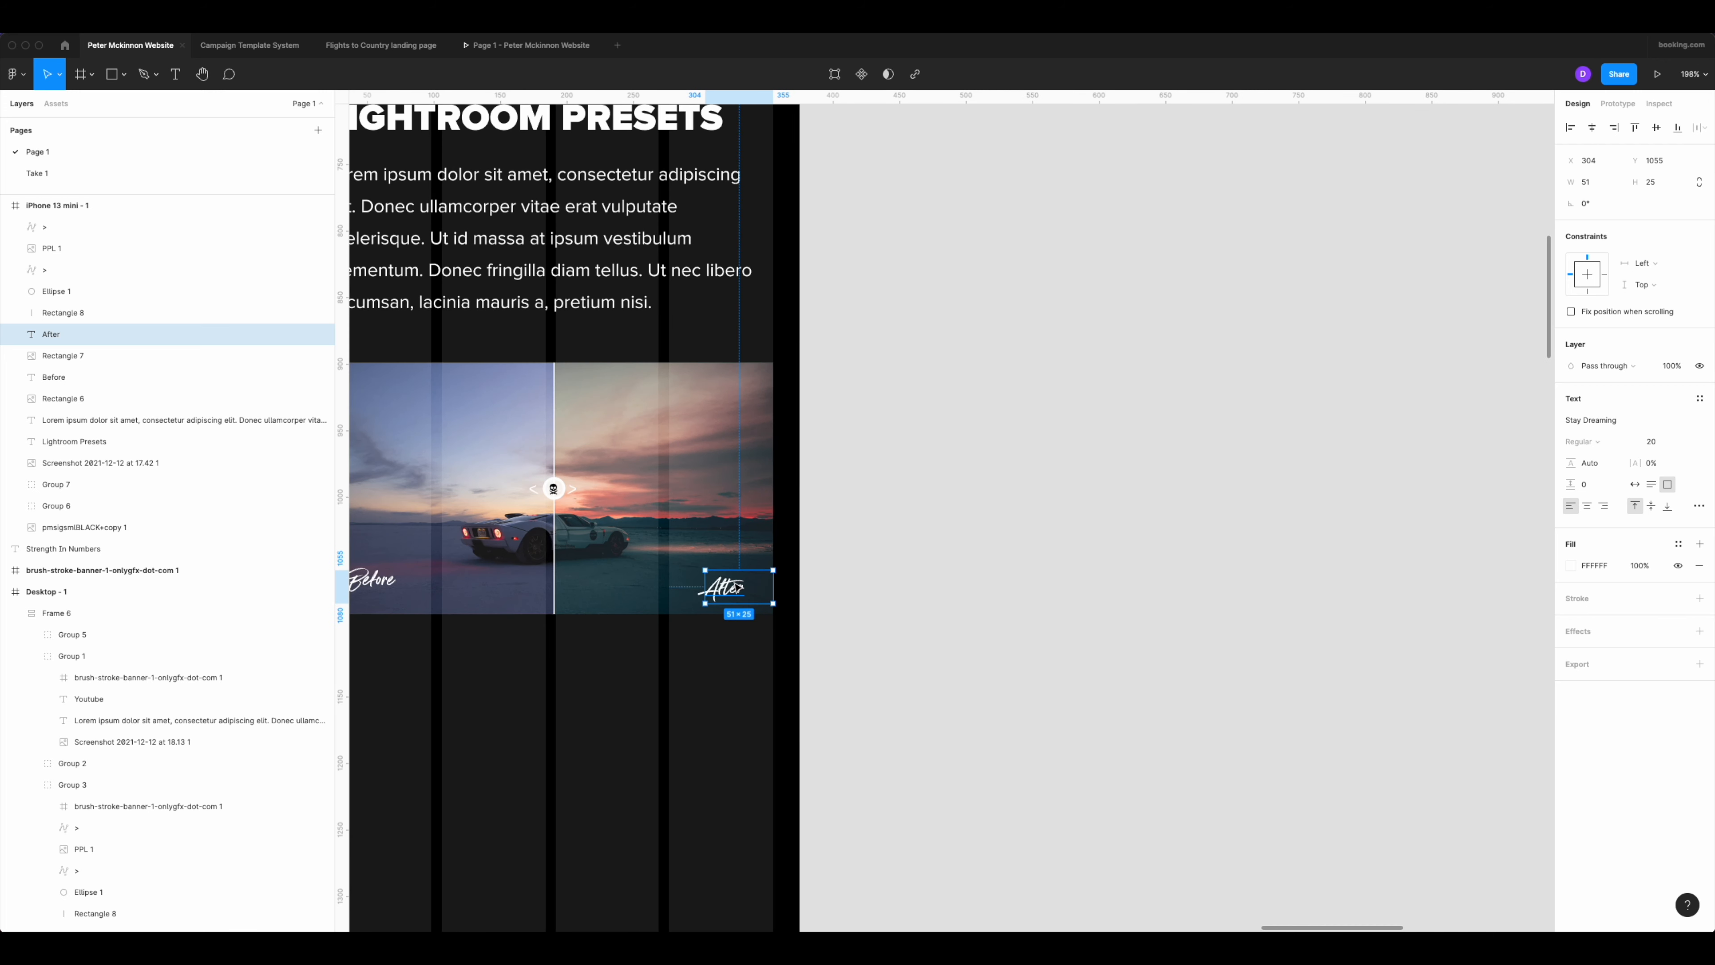
pyautogui.click(1603, 506)
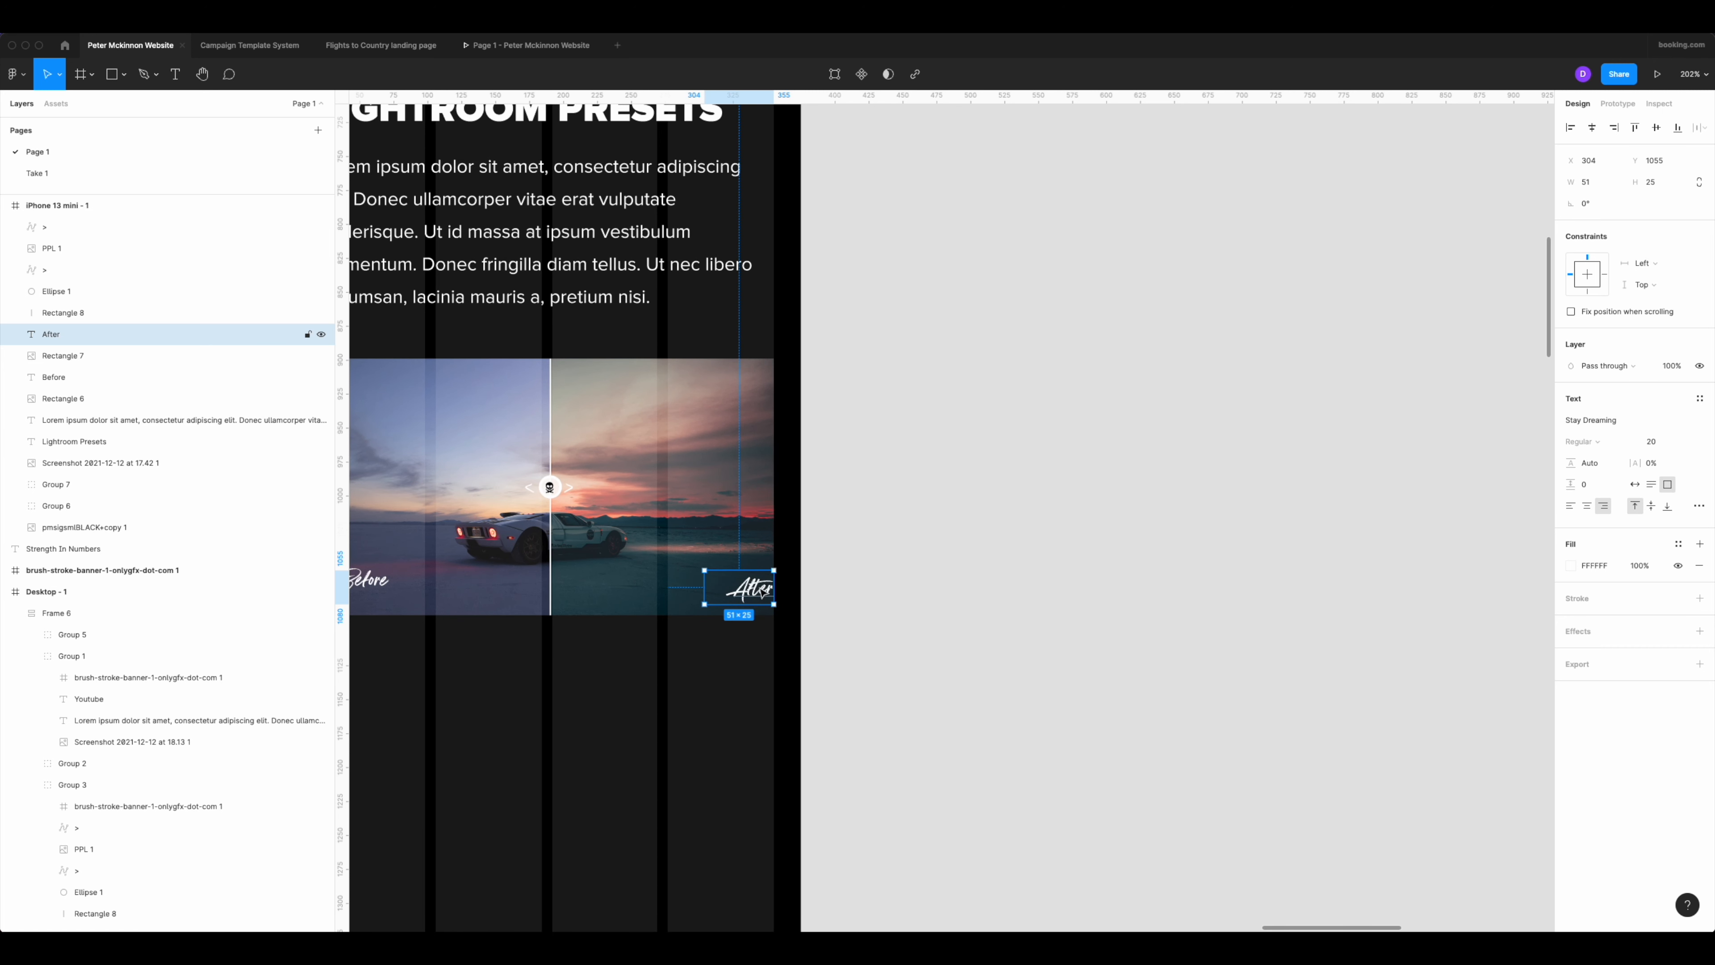
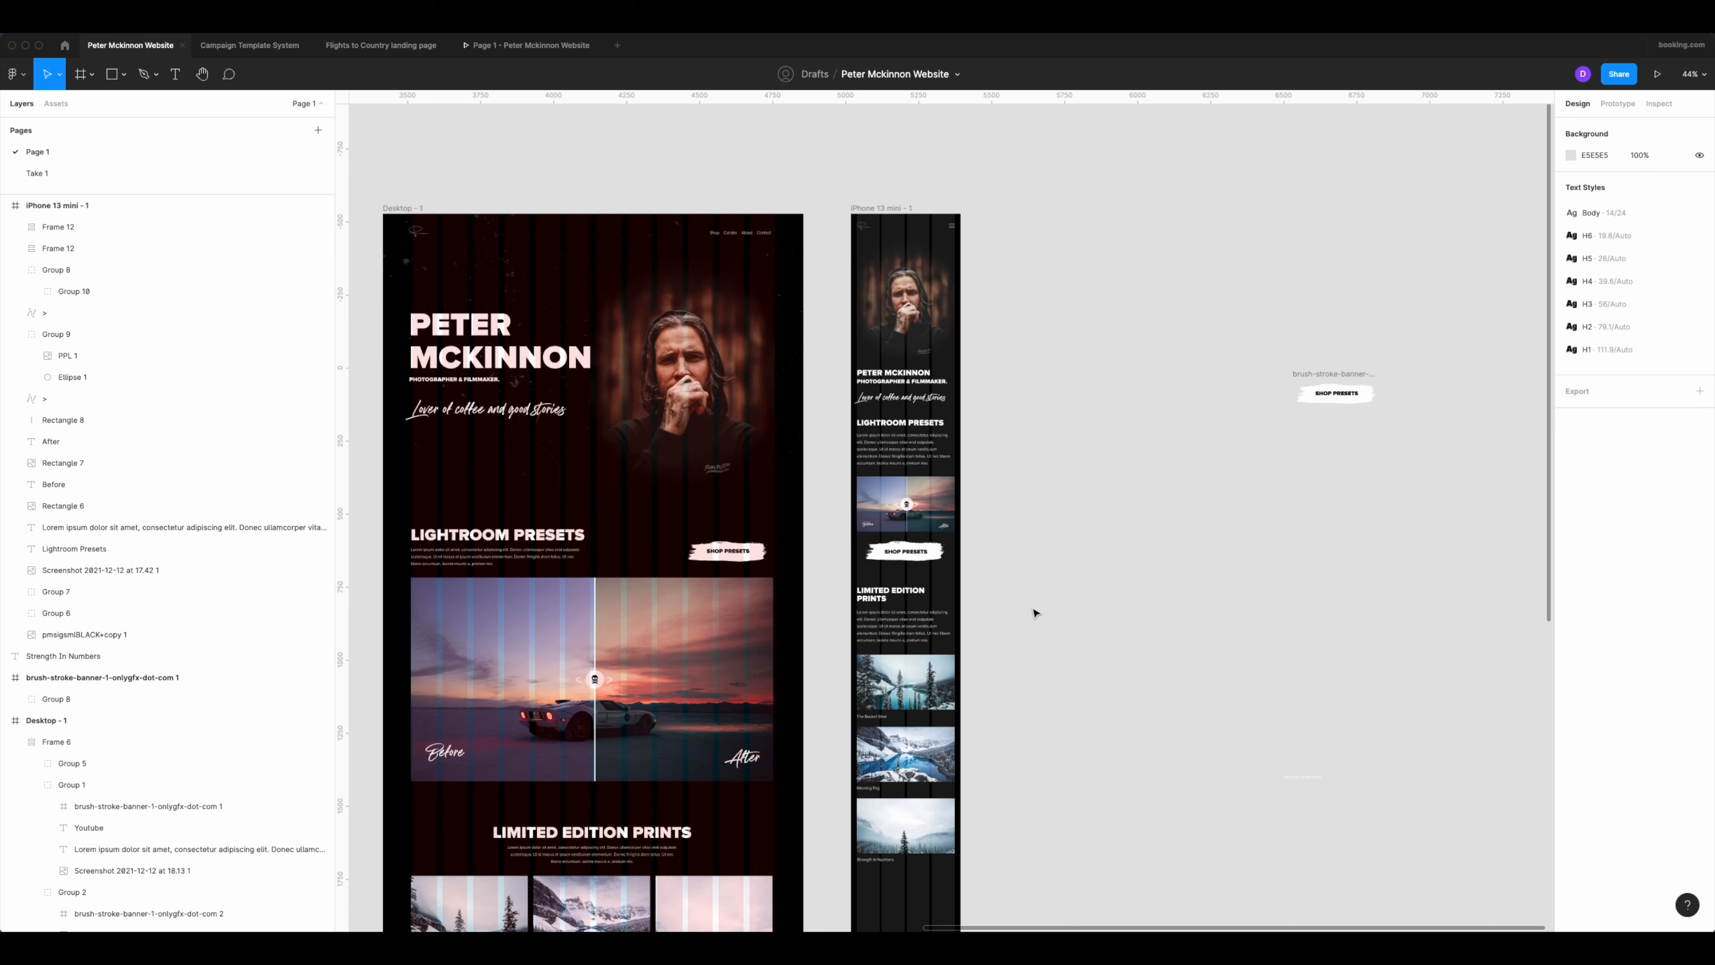
# Place a copy of the Shop Presets button below the Strength In Numbers print in the mobile frame, at X 56, Y 2268.
pyautogui.scroll(-5, 1034, 605)
pyautogui.scroll(-2, 1034, 613)
pyautogui.scroll(4, 1003, 590)
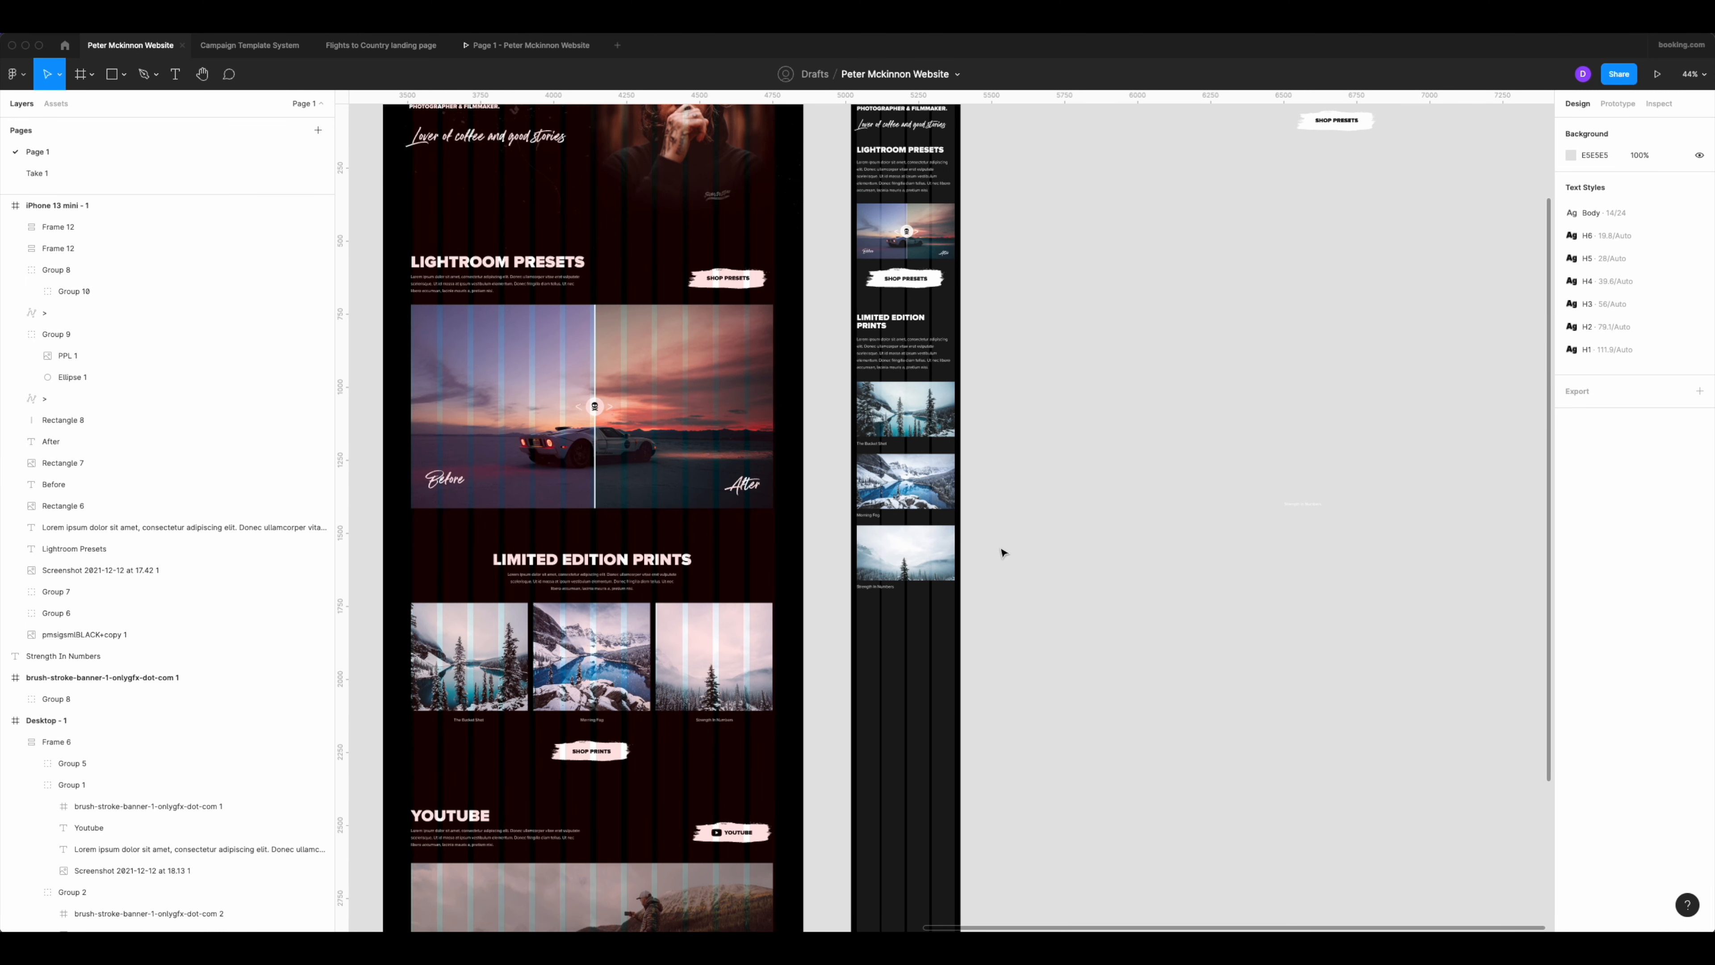
pyautogui.scroll(1, 1172, 402)
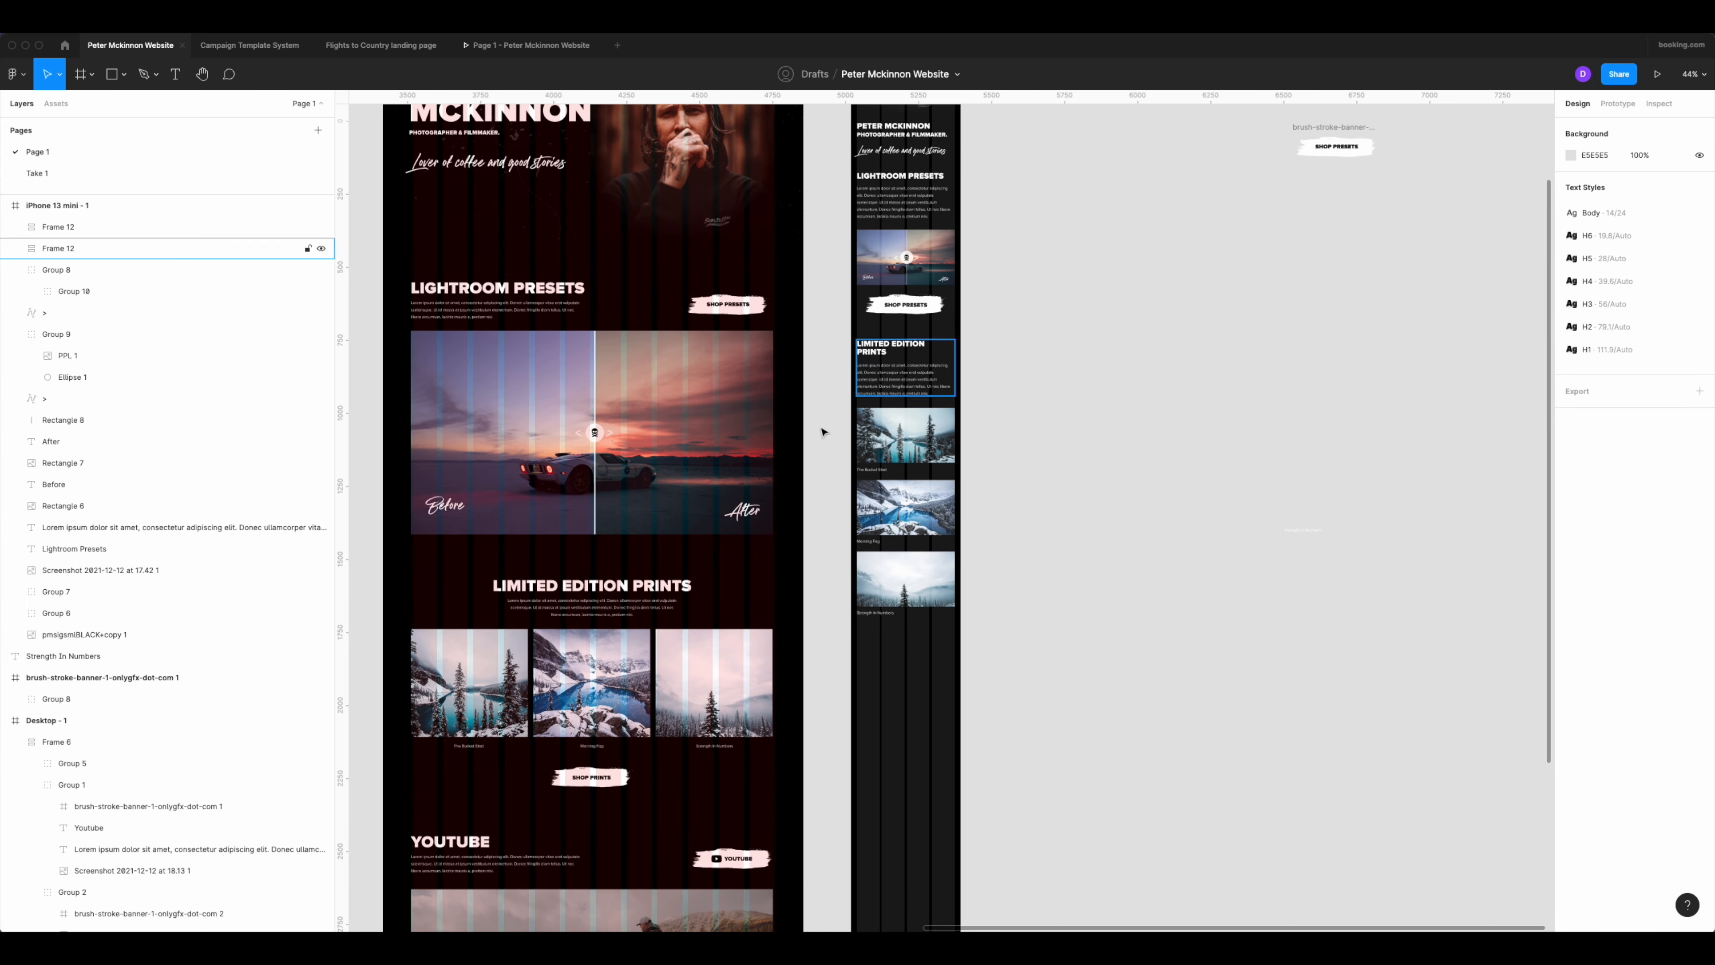
pyautogui.moveTo(929, 311); pyautogui.dragTo(931, 636)
pyautogui.scroll(5, 923, 640)
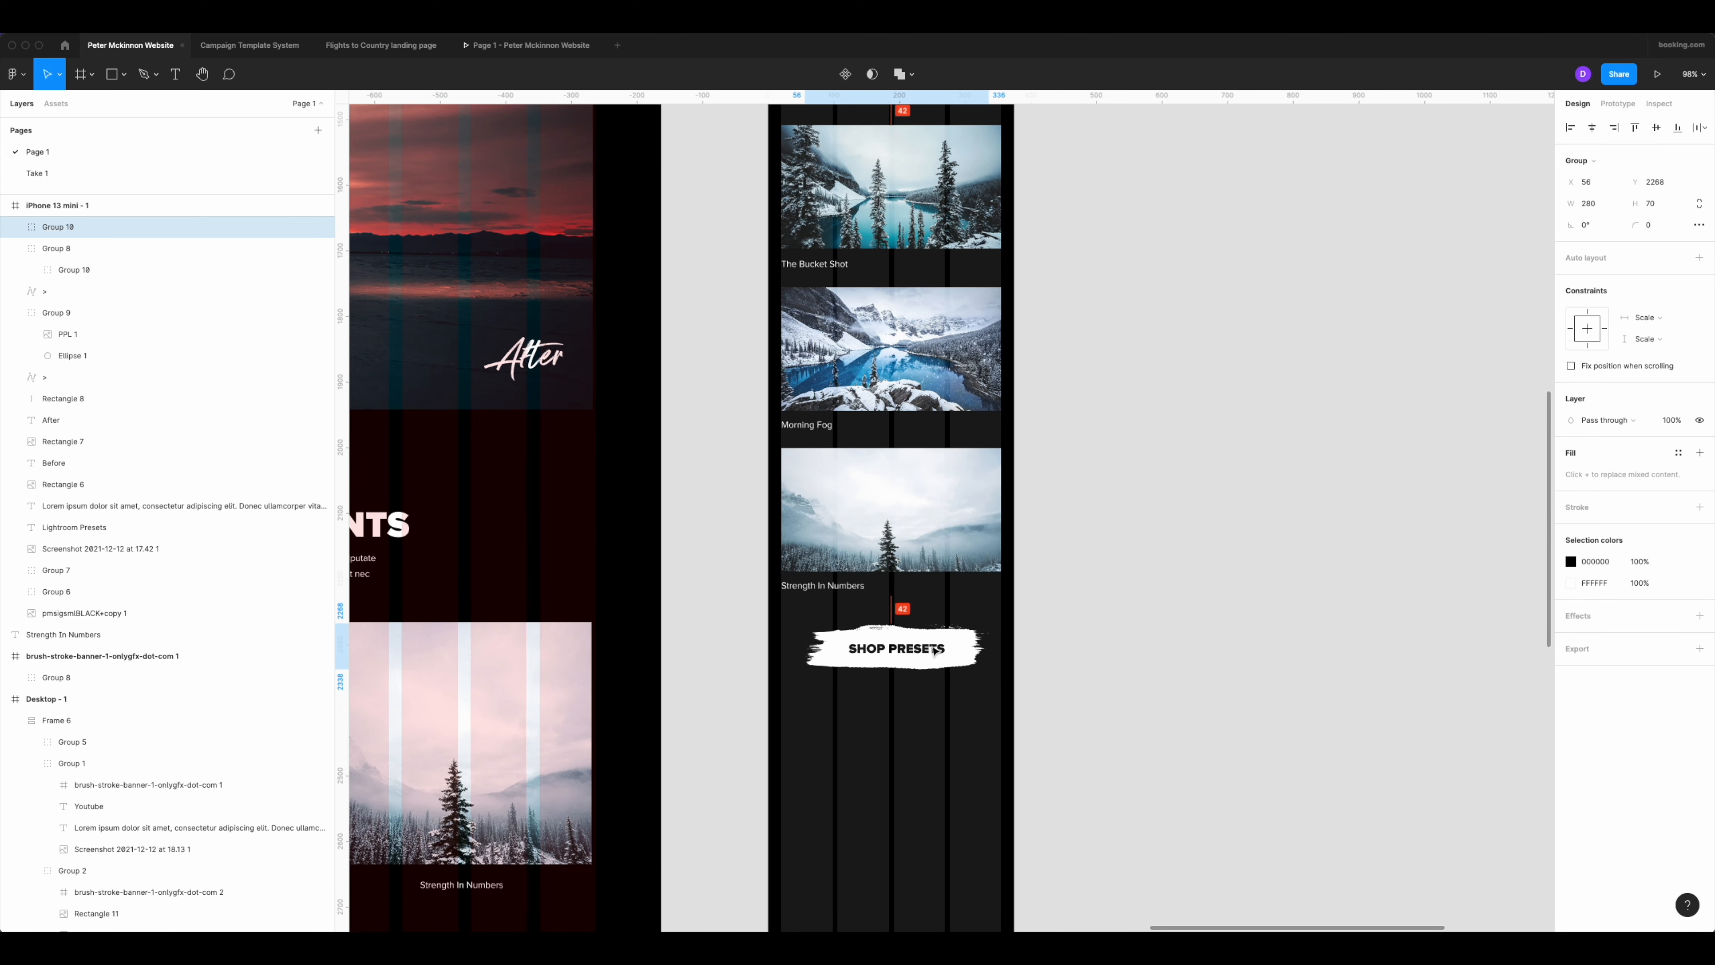
# Change the copied button's label to "Shop Prints".
pyautogui.doubleClick(904, 649)
pyautogui.doubleClick(903, 649)
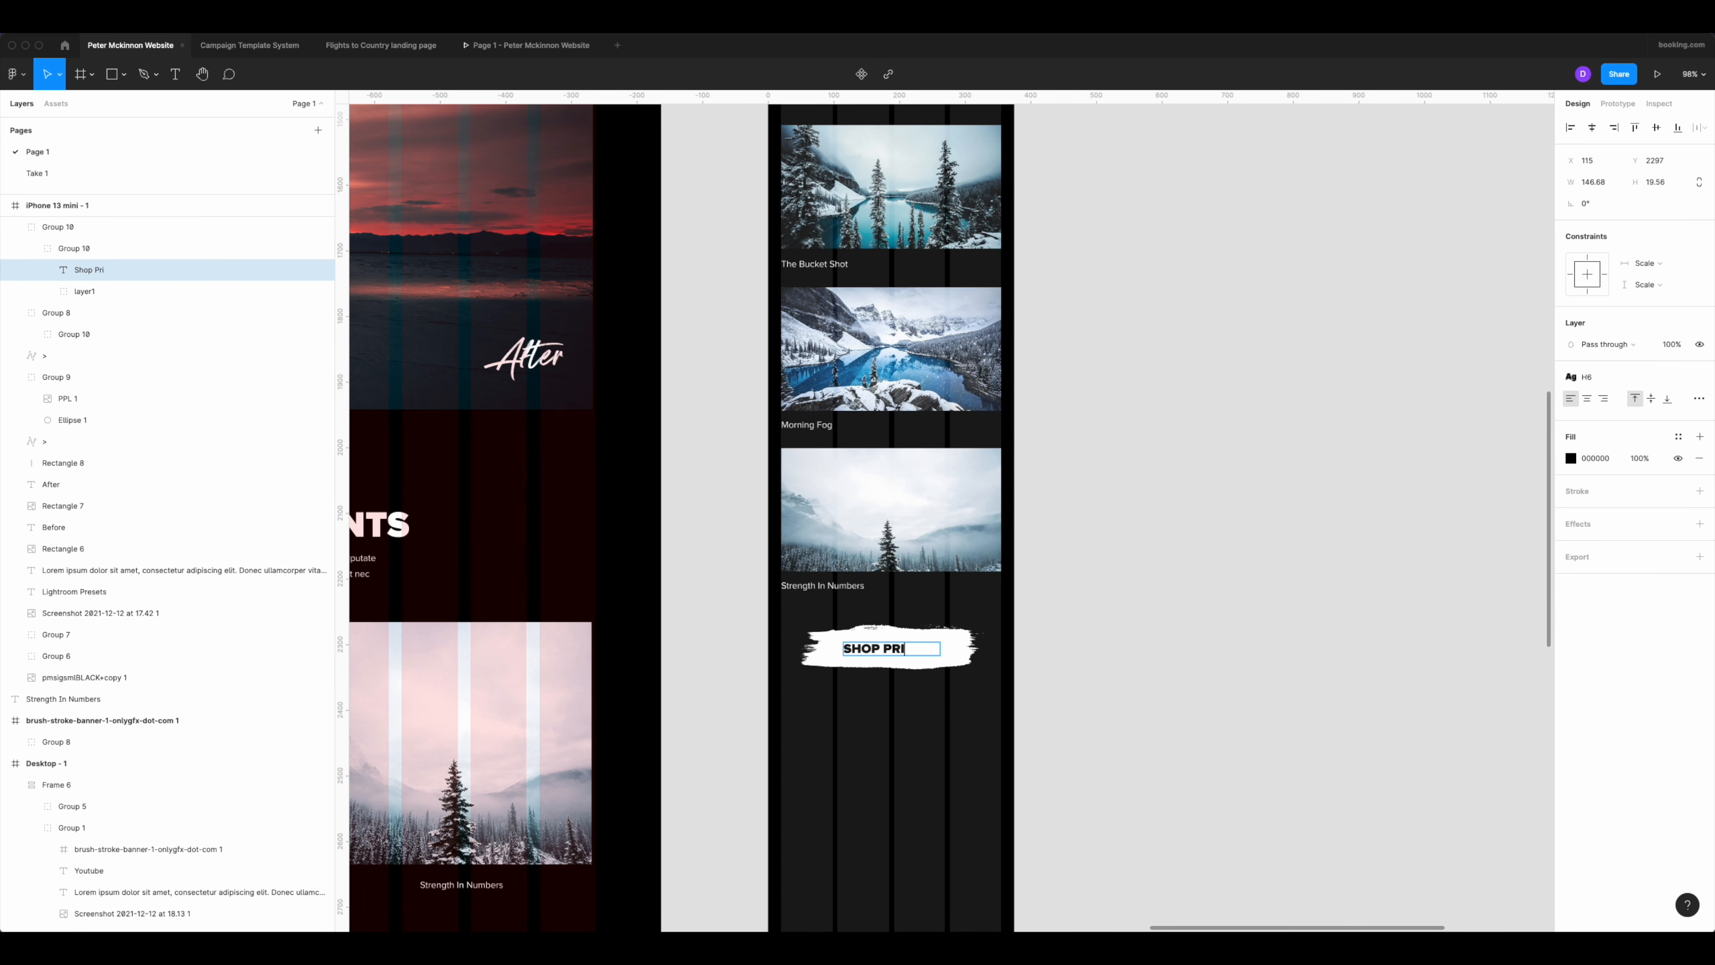
pyautogui.click(1134, 628)
pyautogui.scroll(-5, 1110, 548)
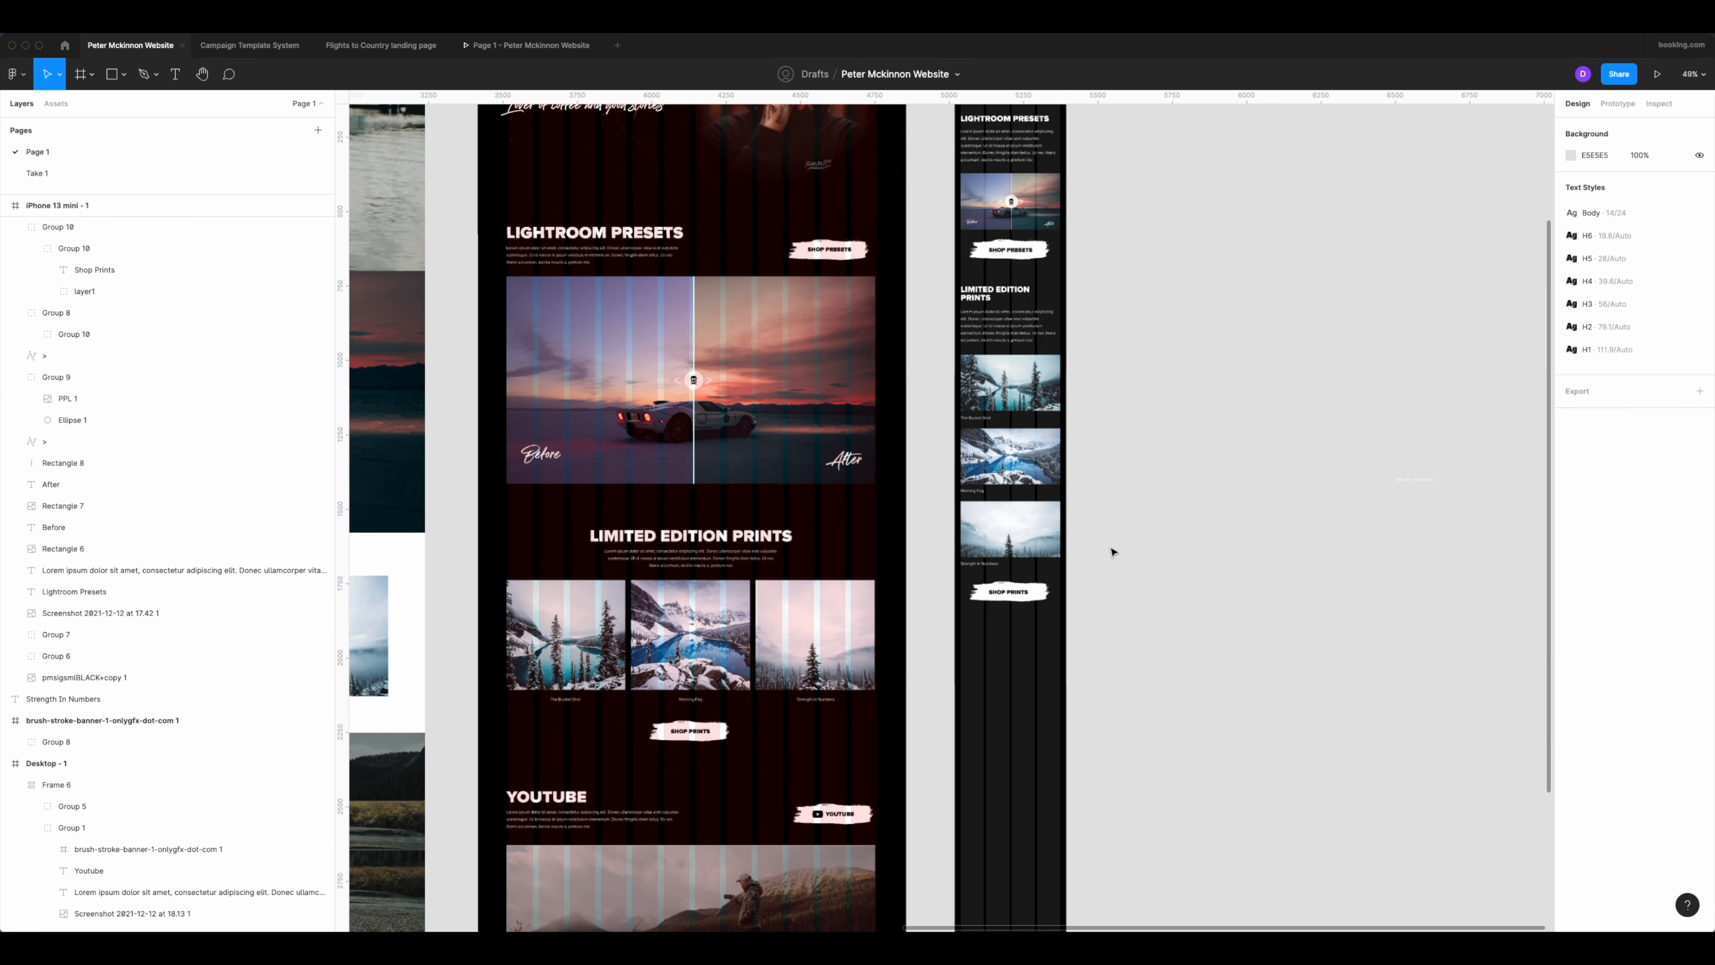
# Add the Youtube heading and its paragraph below the Shop Prints button in the mobile frame, at X 20, Y 2421.
pyautogui.scroll(-3, 1118, 590)
pyautogui.scroll(-3, 1125, 501)
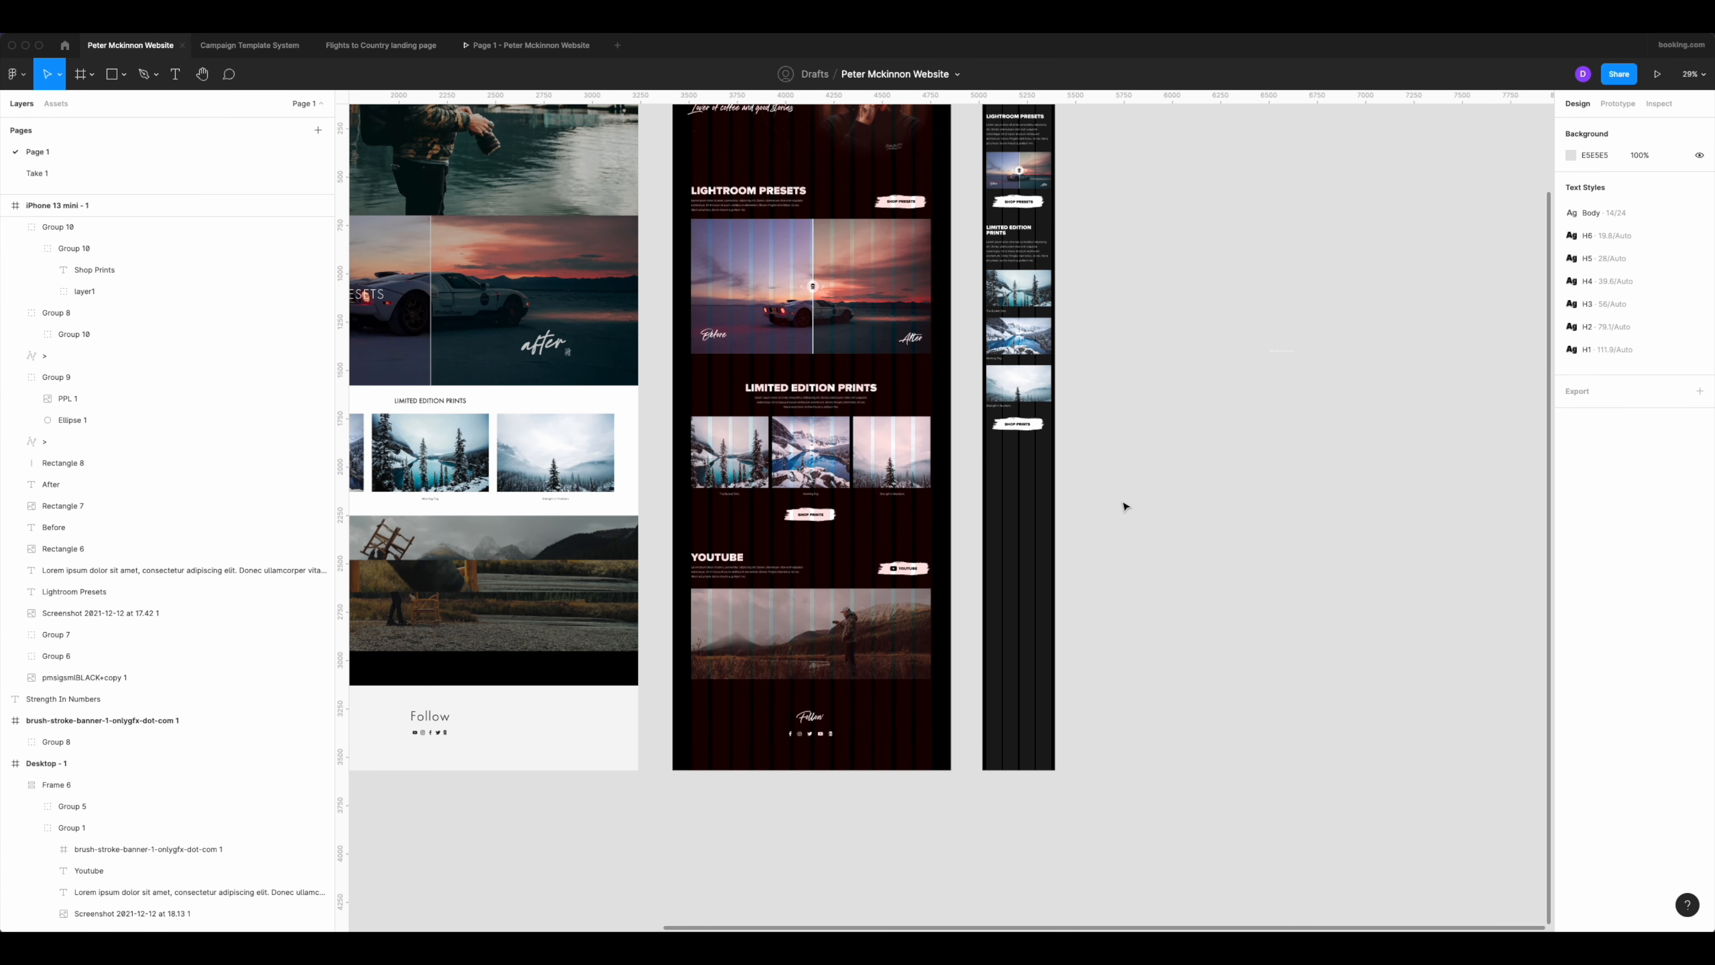
pyautogui.hscroll(4, 992, 509)
pyautogui.scroll(3, 993, 510)
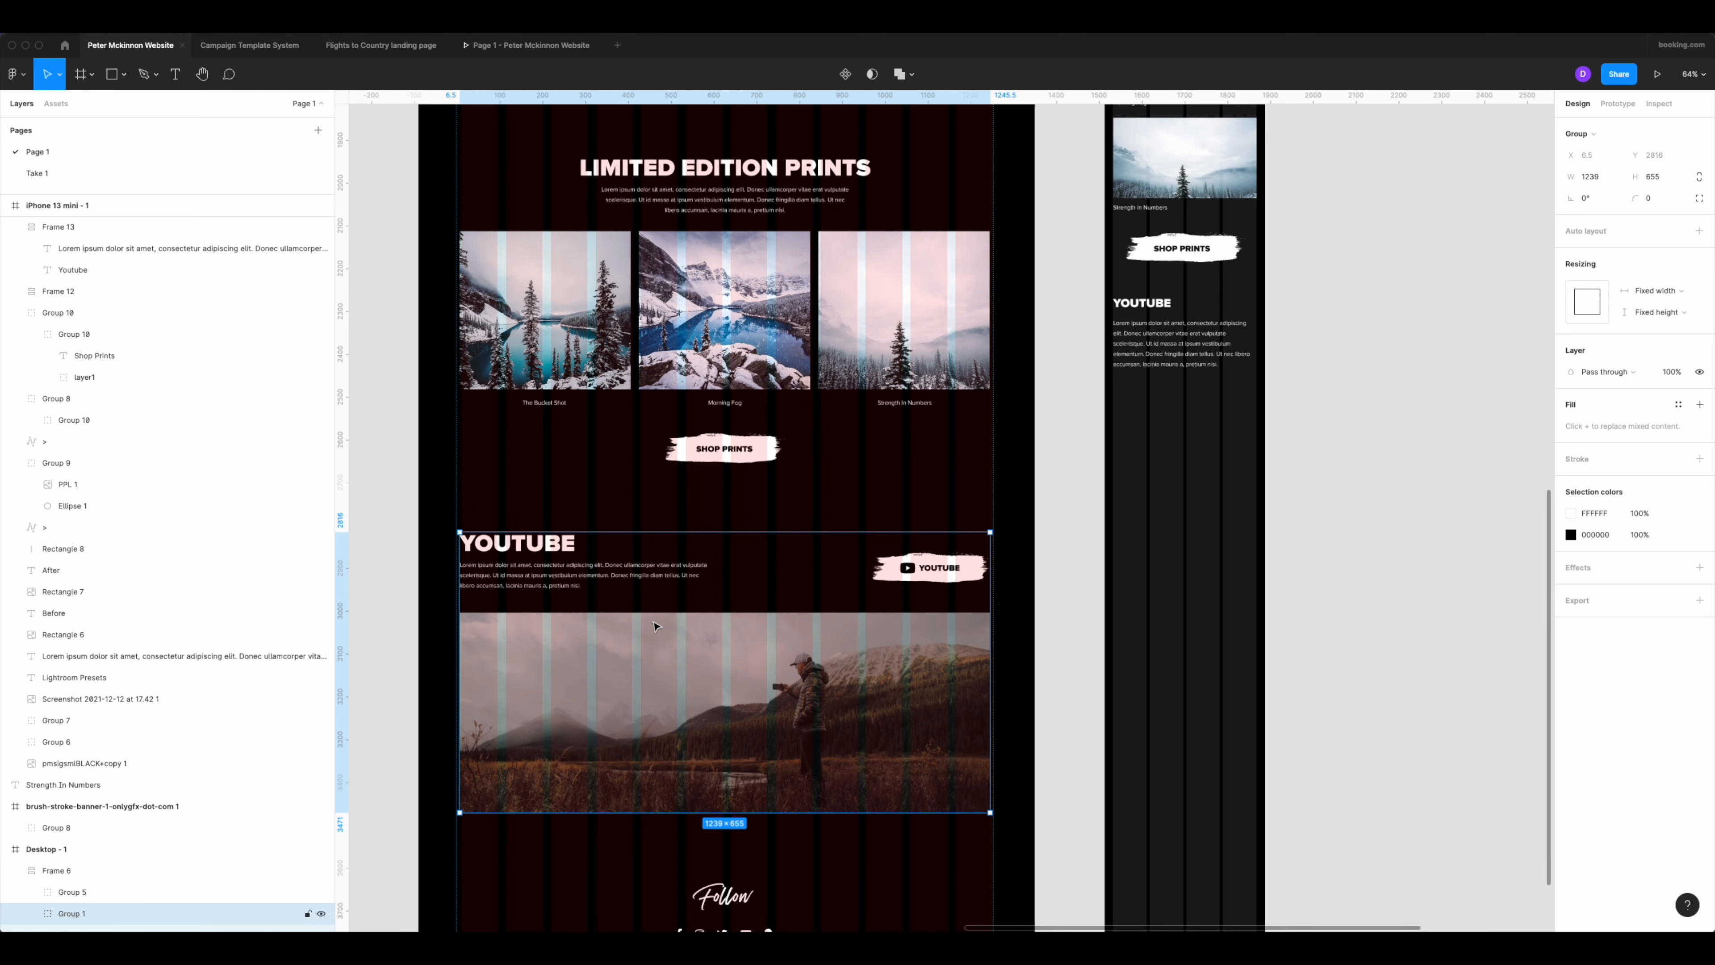
# Paste a copy of the desktop YouTube landscape image, move it over beside the mobile frame and scale it down to 540 × 204.
pyautogui.click(1184, 448)
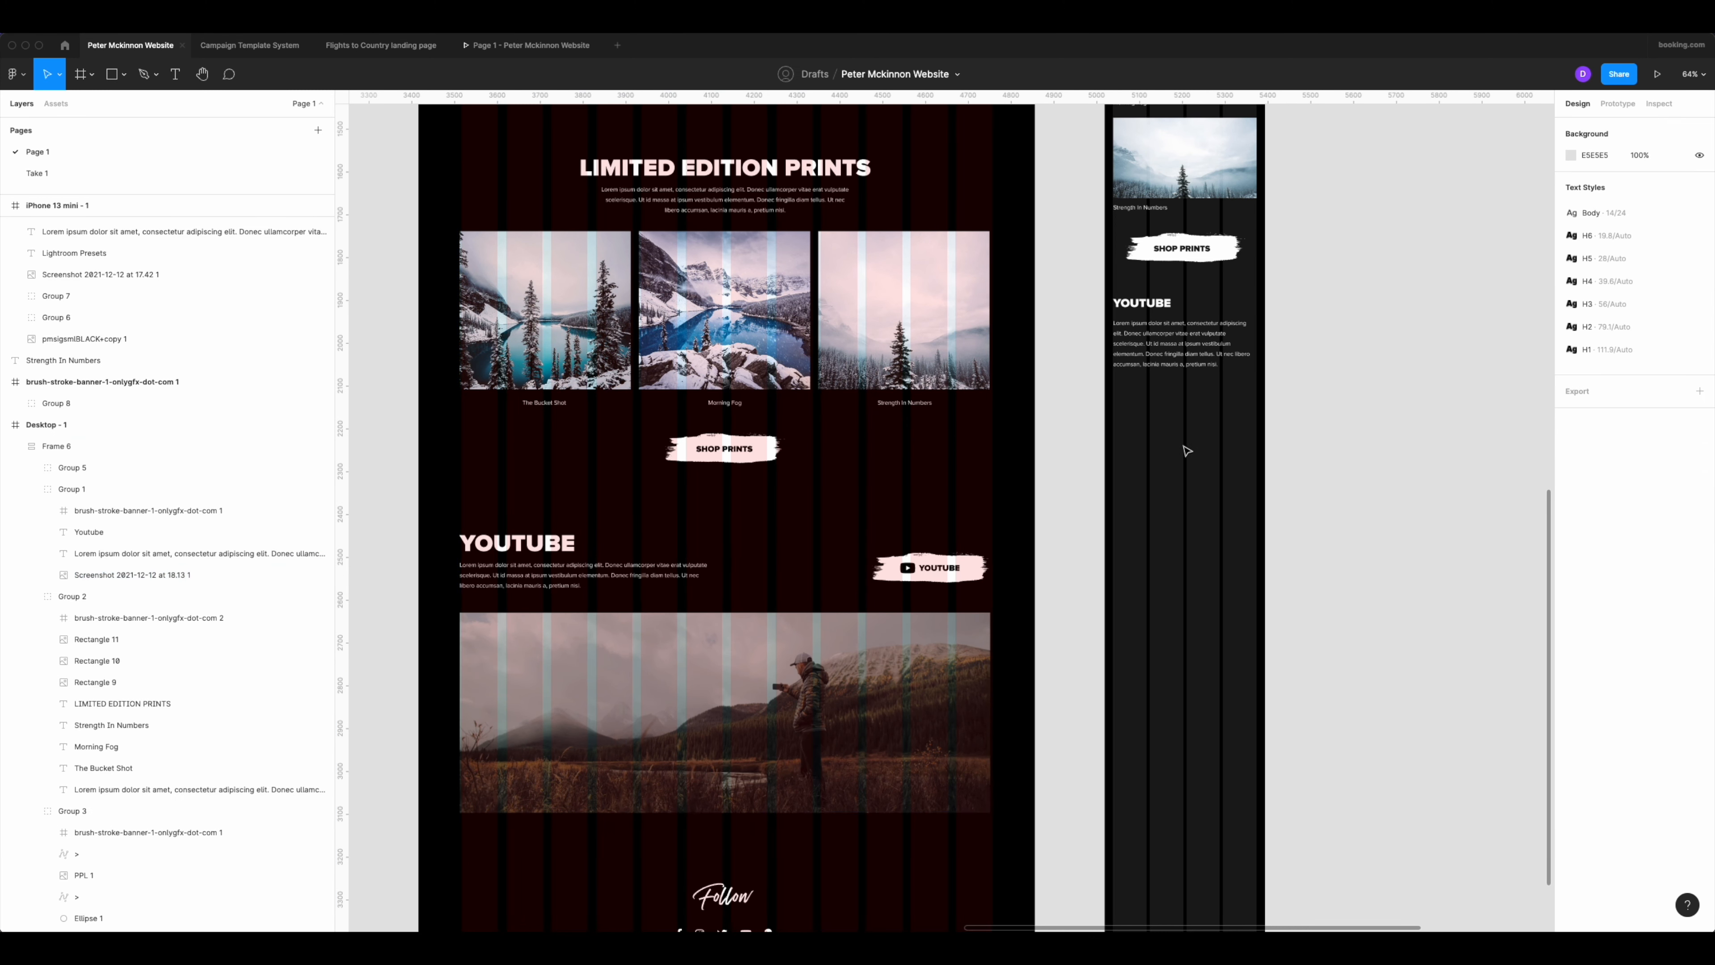
pyautogui.moveTo(1186, 449); pyautogui.dragTo(859, 463)
pyautogui.press('super+v')
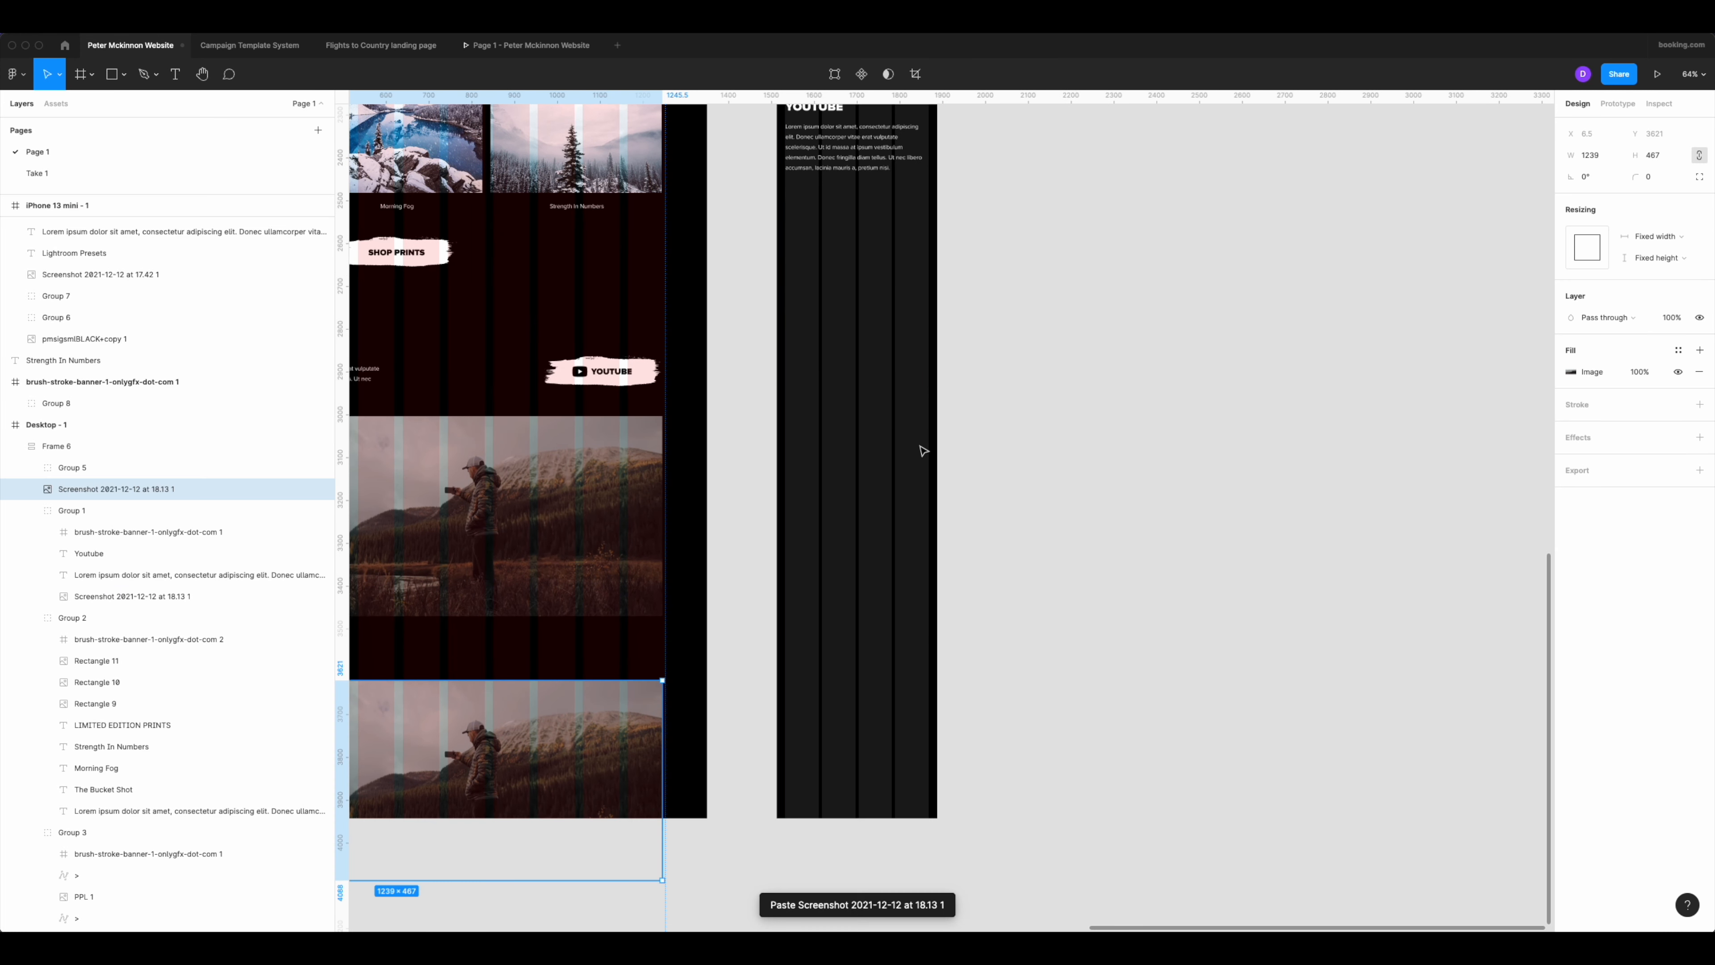
pyautogui.moveTo(534, 771); pyautogui.dragTo(1222, 336)
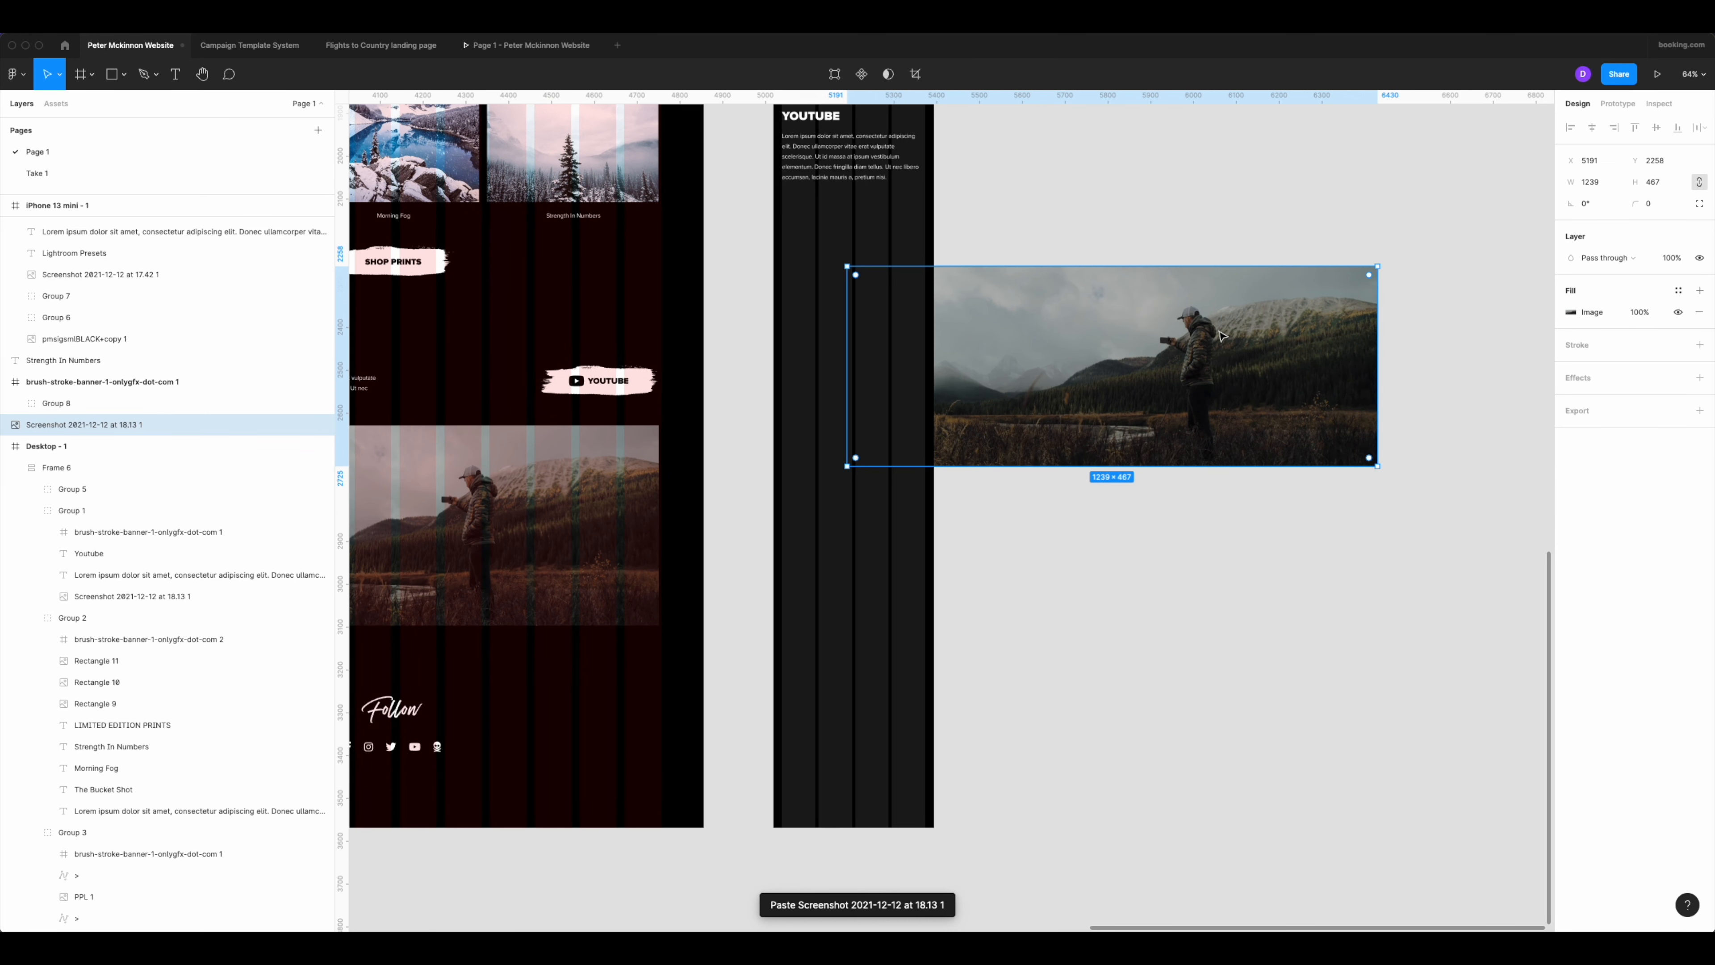
pyautogui.moveTo(1377, 466); pyautogui.dragTo(863, 264)
# Transfer the scaled landscape image into the mobile frame under the YouTube paragraph at X 20, Y 2619, and narrow it to 335.
pyautogui.press('Delete')
pyautogui.scroll(-2, 980, 199)
pyautogui.scroll(5, 931, 525)
pyautogui.scroll(-5, 991, 530)
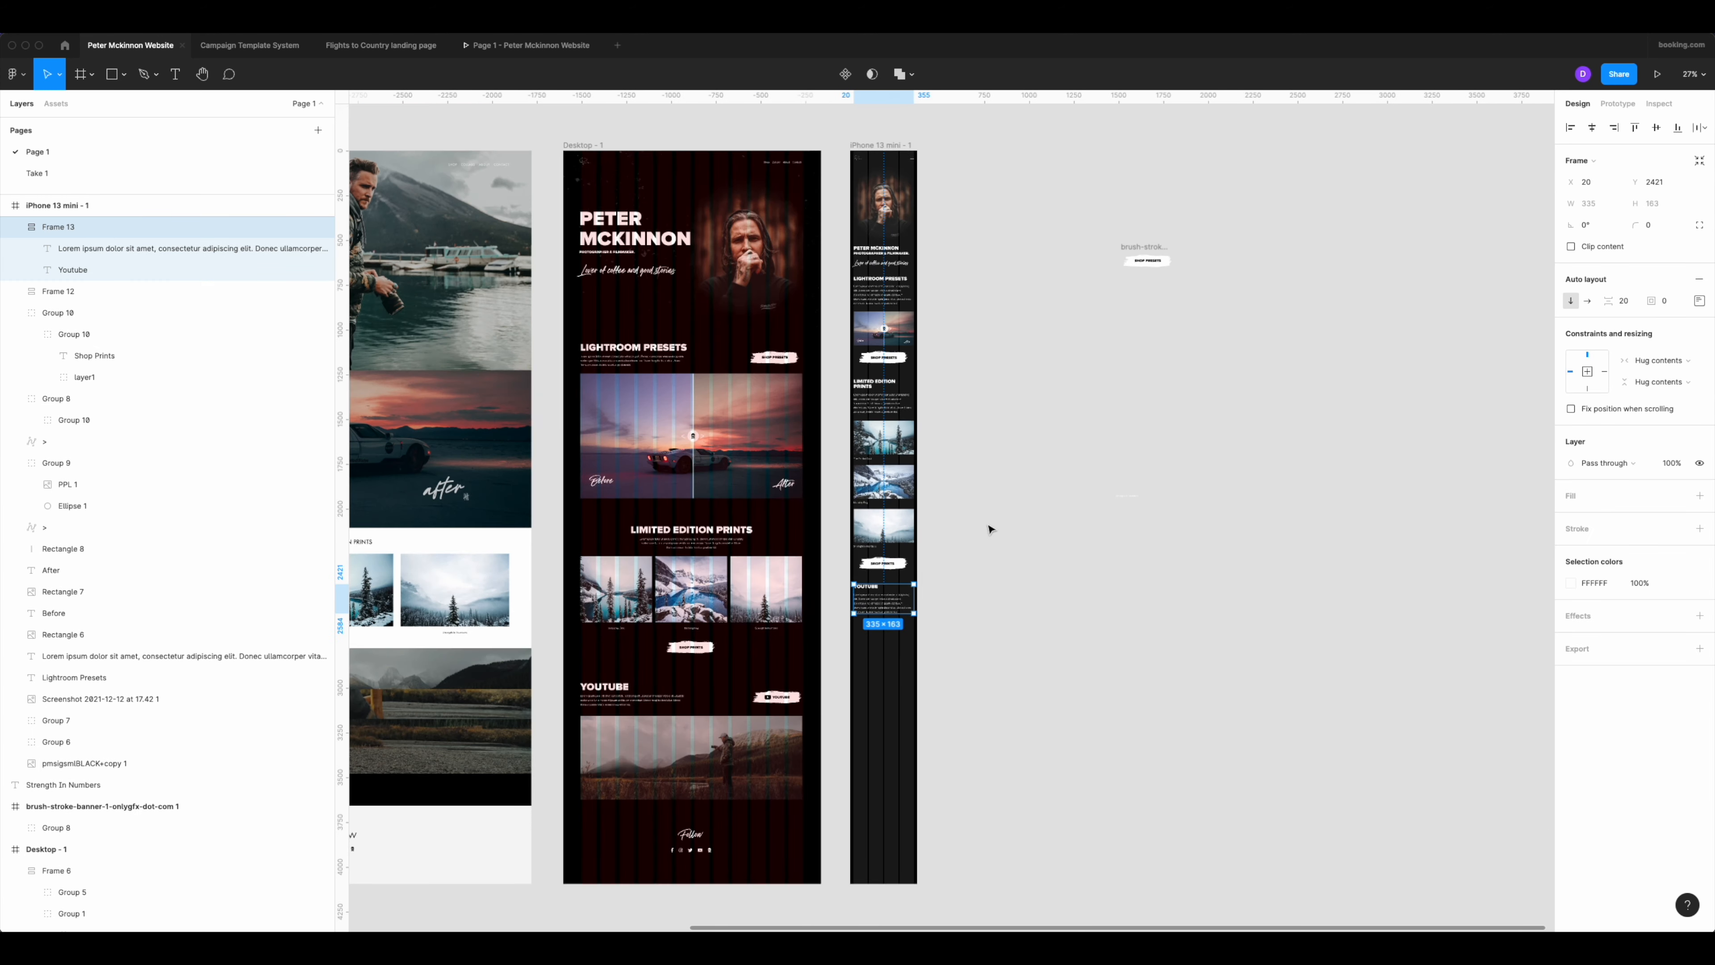
pyautogui.hotkey('ctrl', 'v')
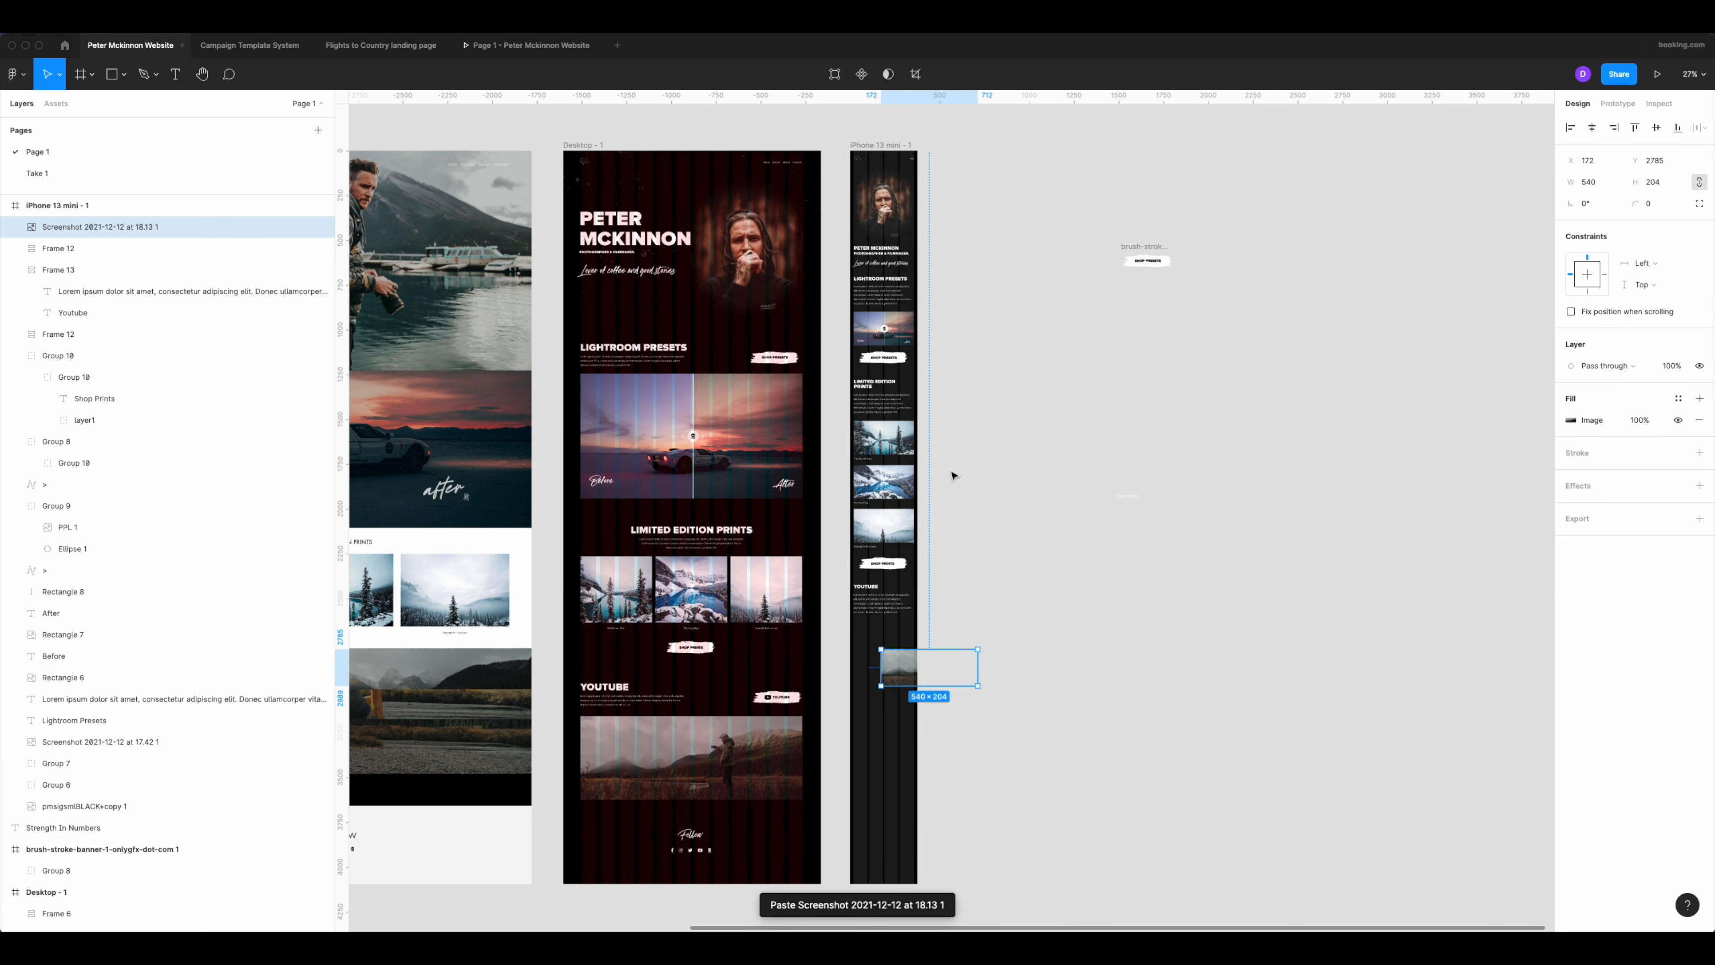
pyautogui.scroll(5, 903, 690)
pyautogui.moveTo(905, 631); pyautogui.dragTo(830, 549)
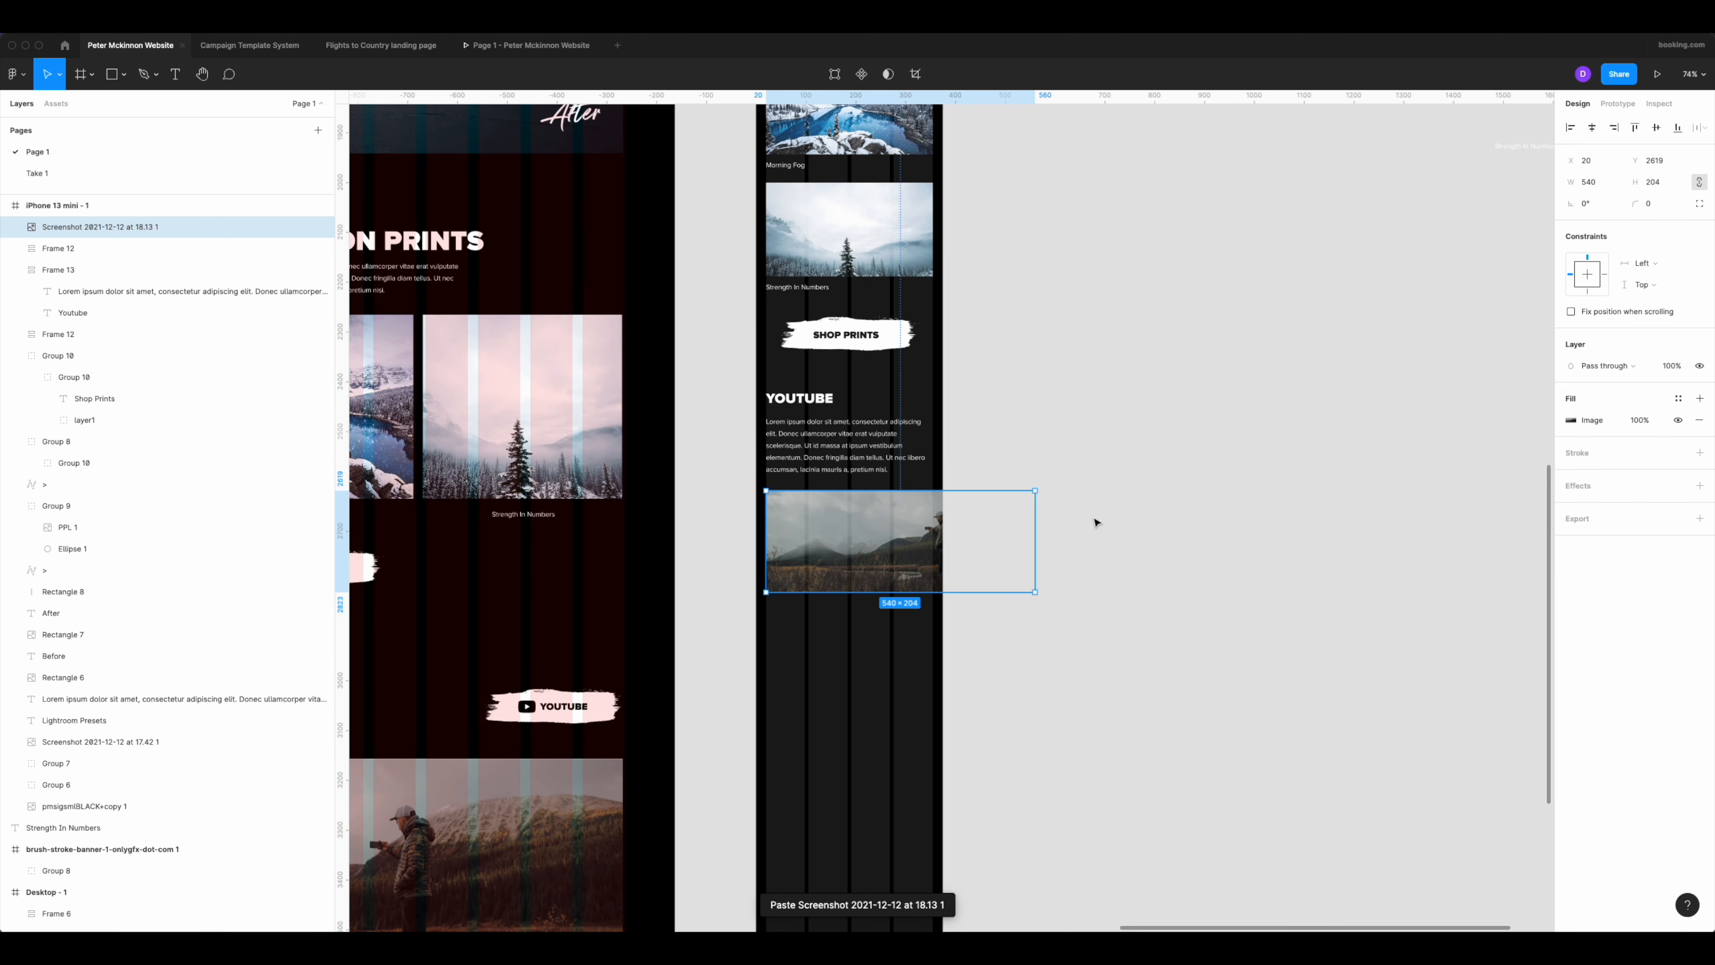
pyautogui.moveTo(1032, 525); pyautogui.dragTo(933, 520)
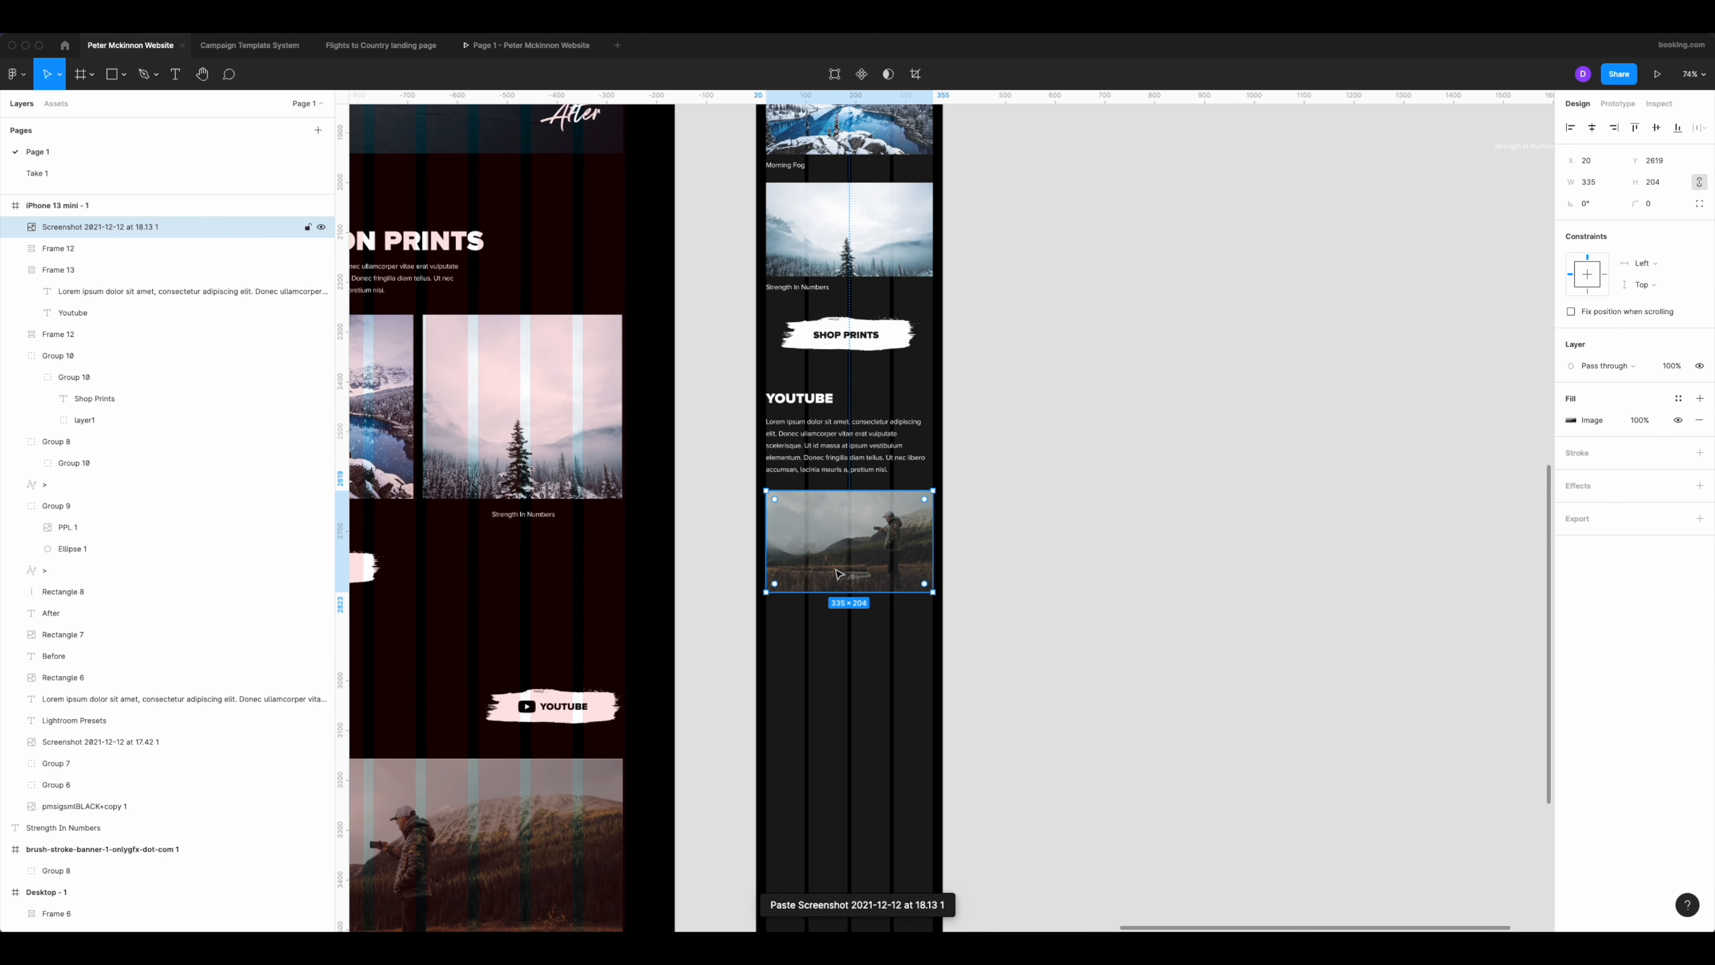
# Try to set the mobile landscape image's height to 188 with its proportions locked.
pyautogui.scroll(2, 838, 574)
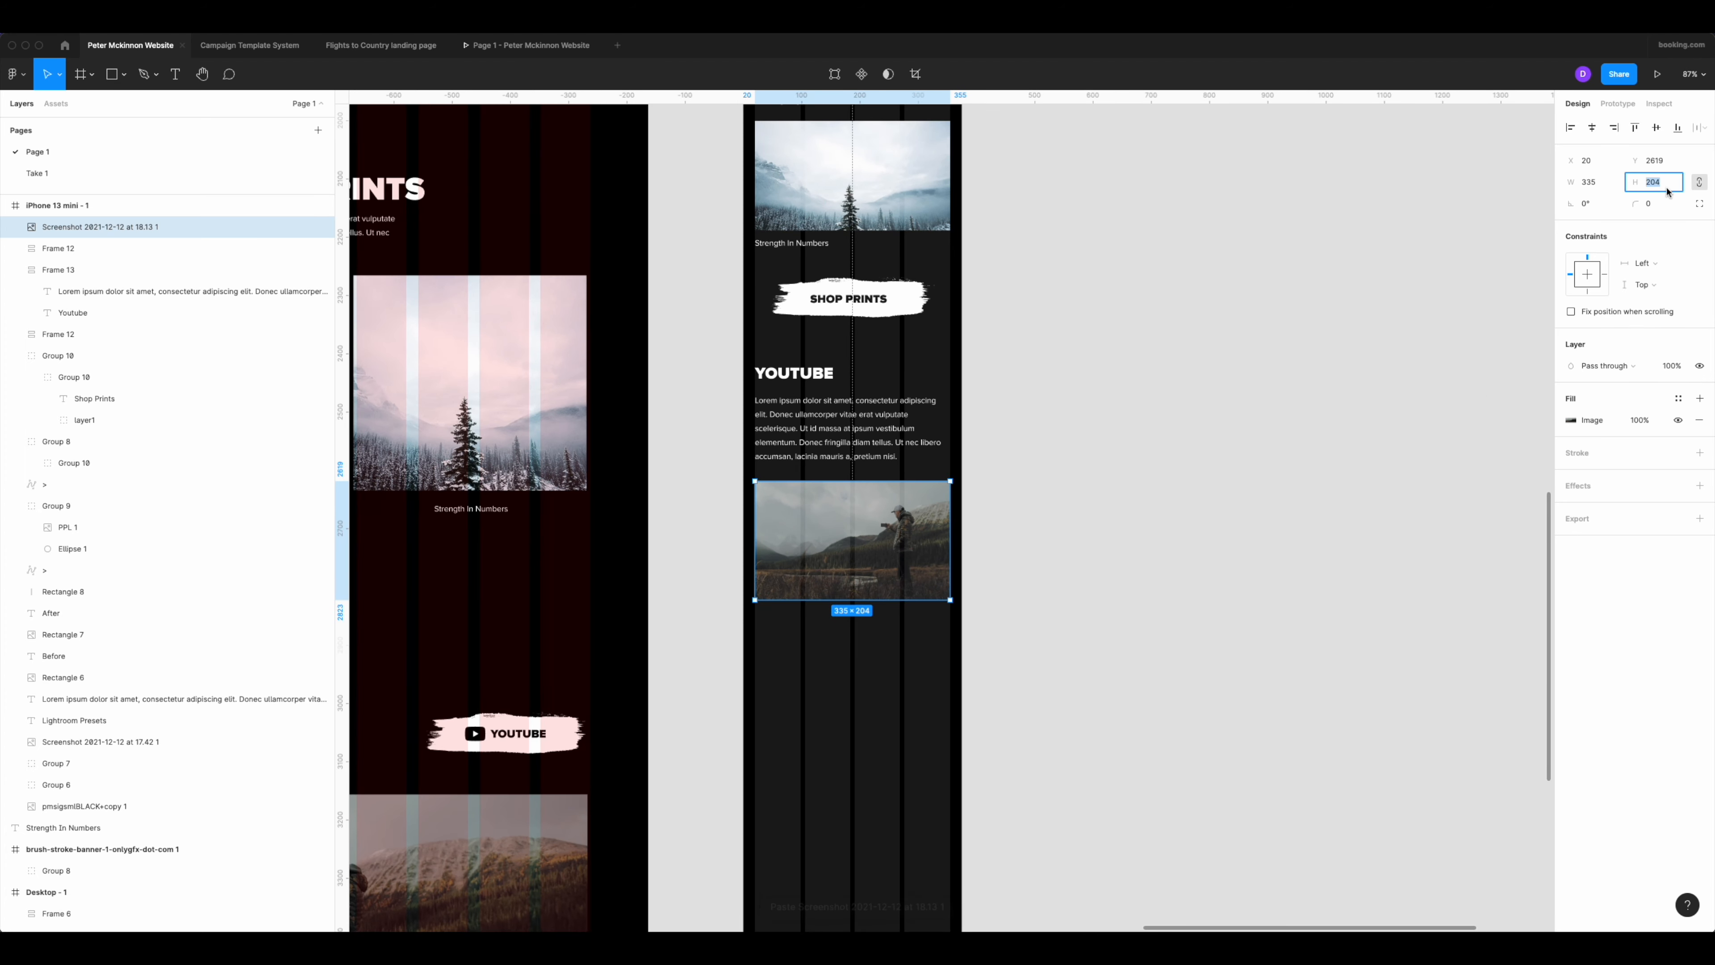
pyautogui.scroll(-5, 666, 263)
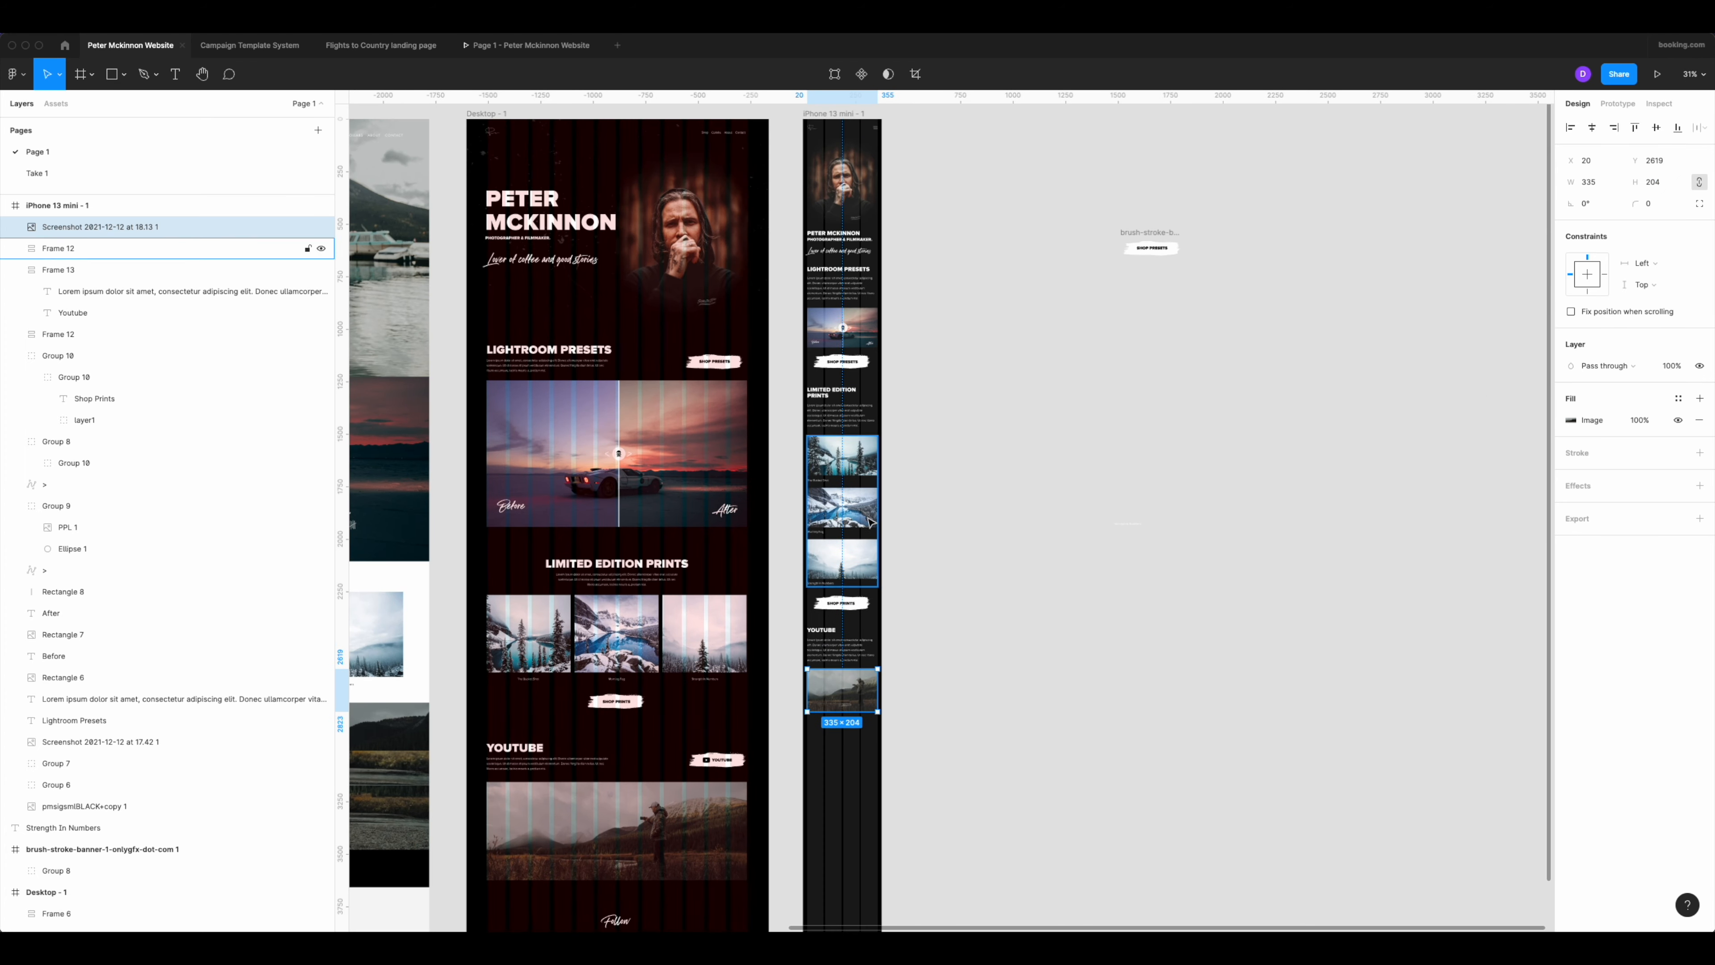
pyautogui.scroll(5, 852, 320)
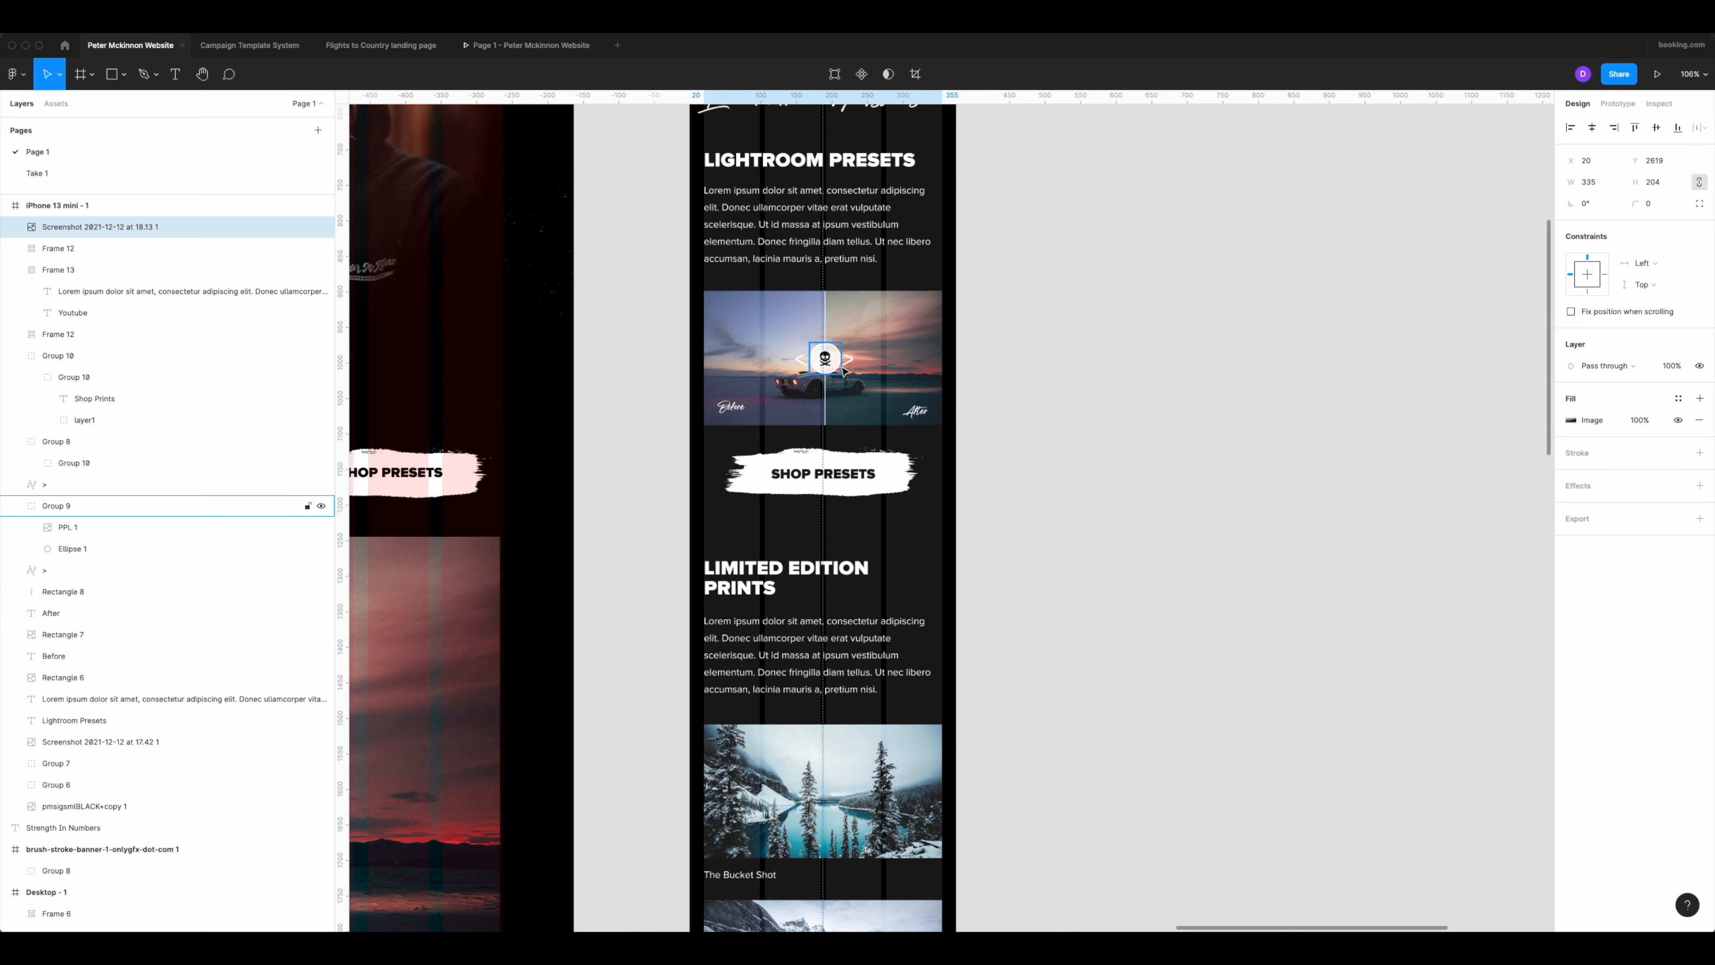
pyautogui.scroll(-12, 751, 310)
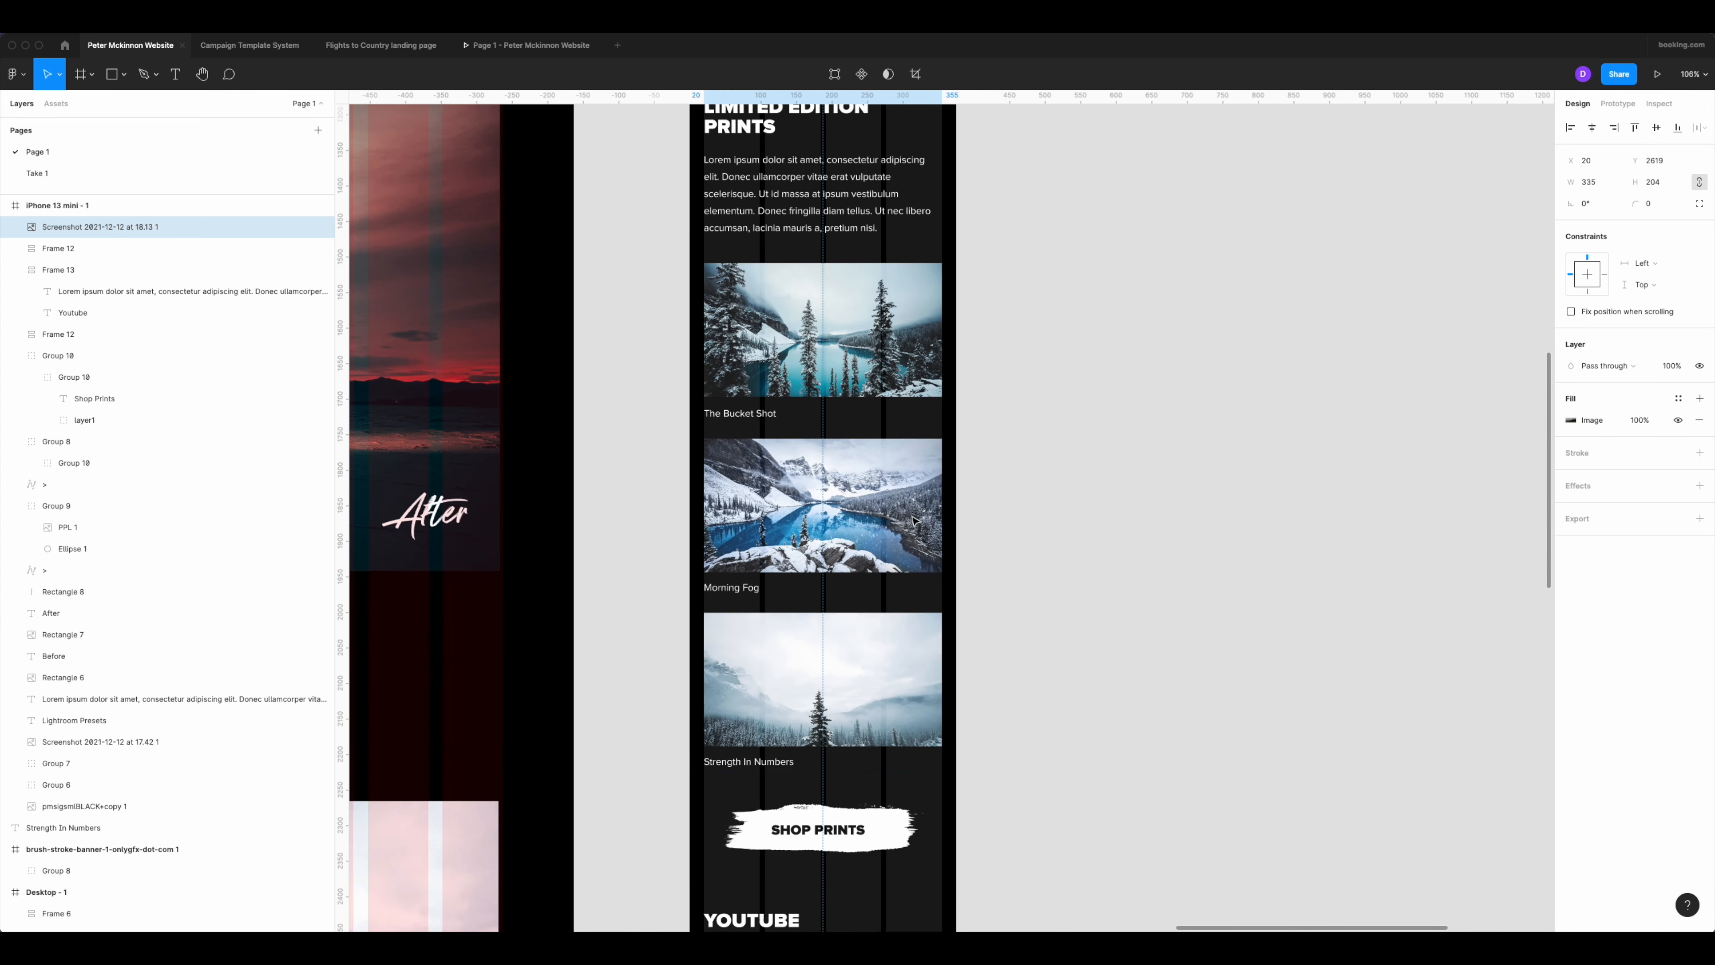
pyautogui.scroll(-1, 916, 522)
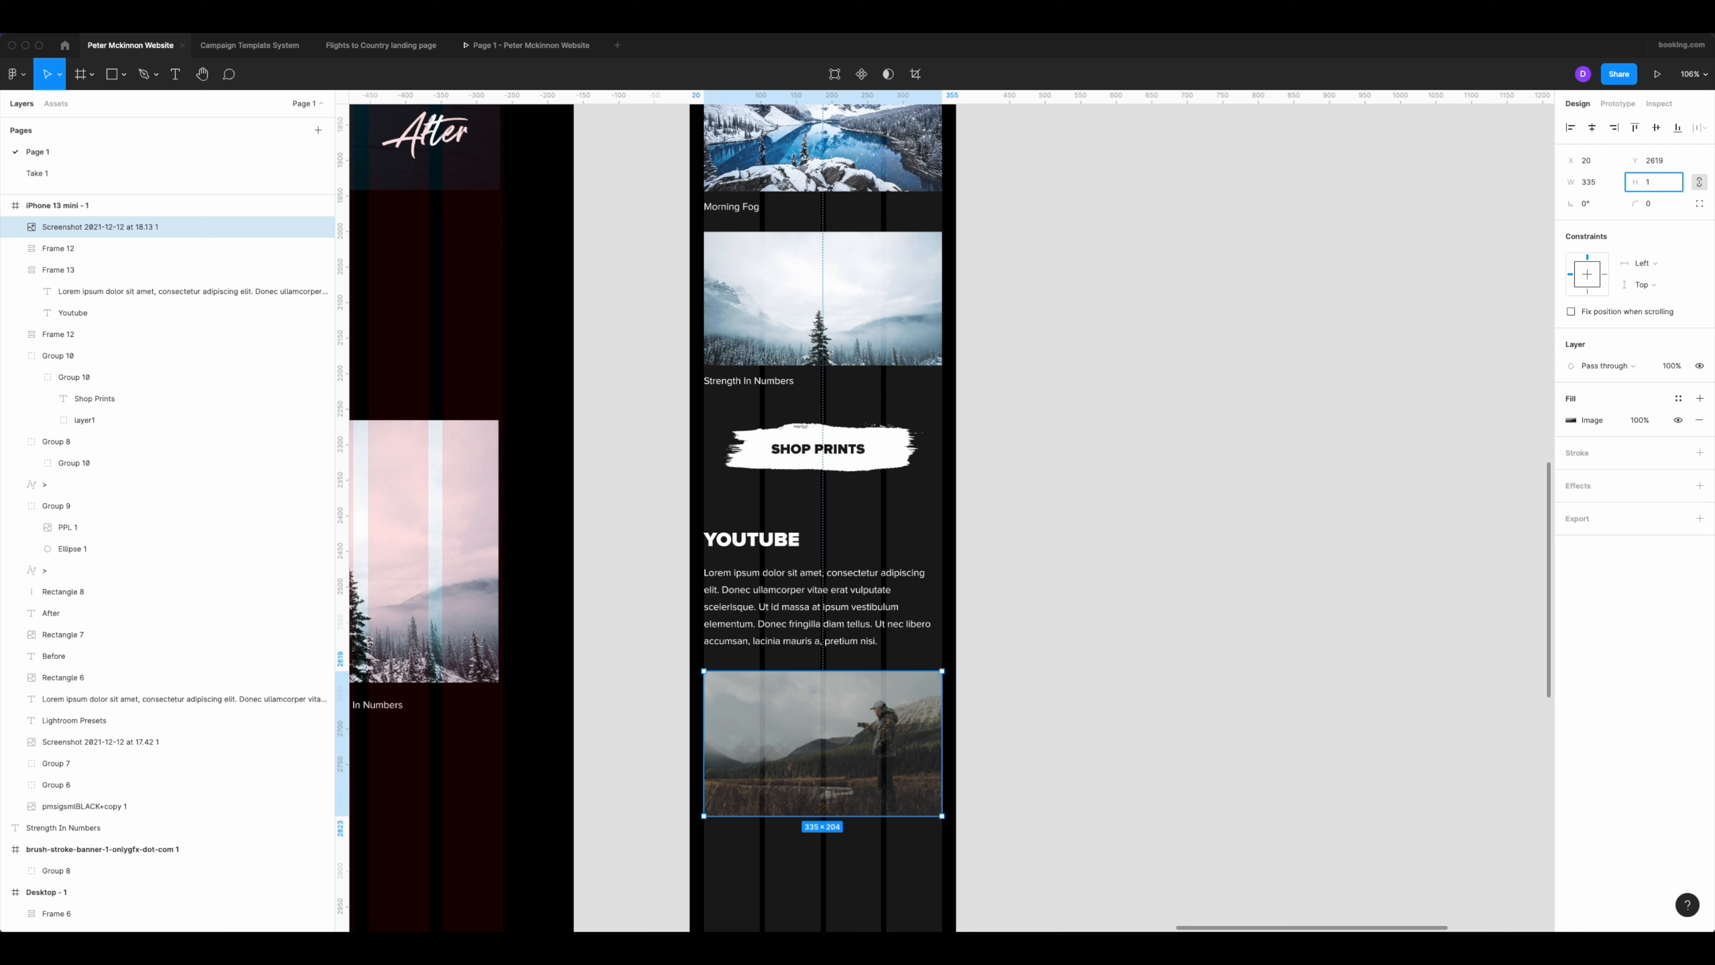
pyautogui.press('Return')
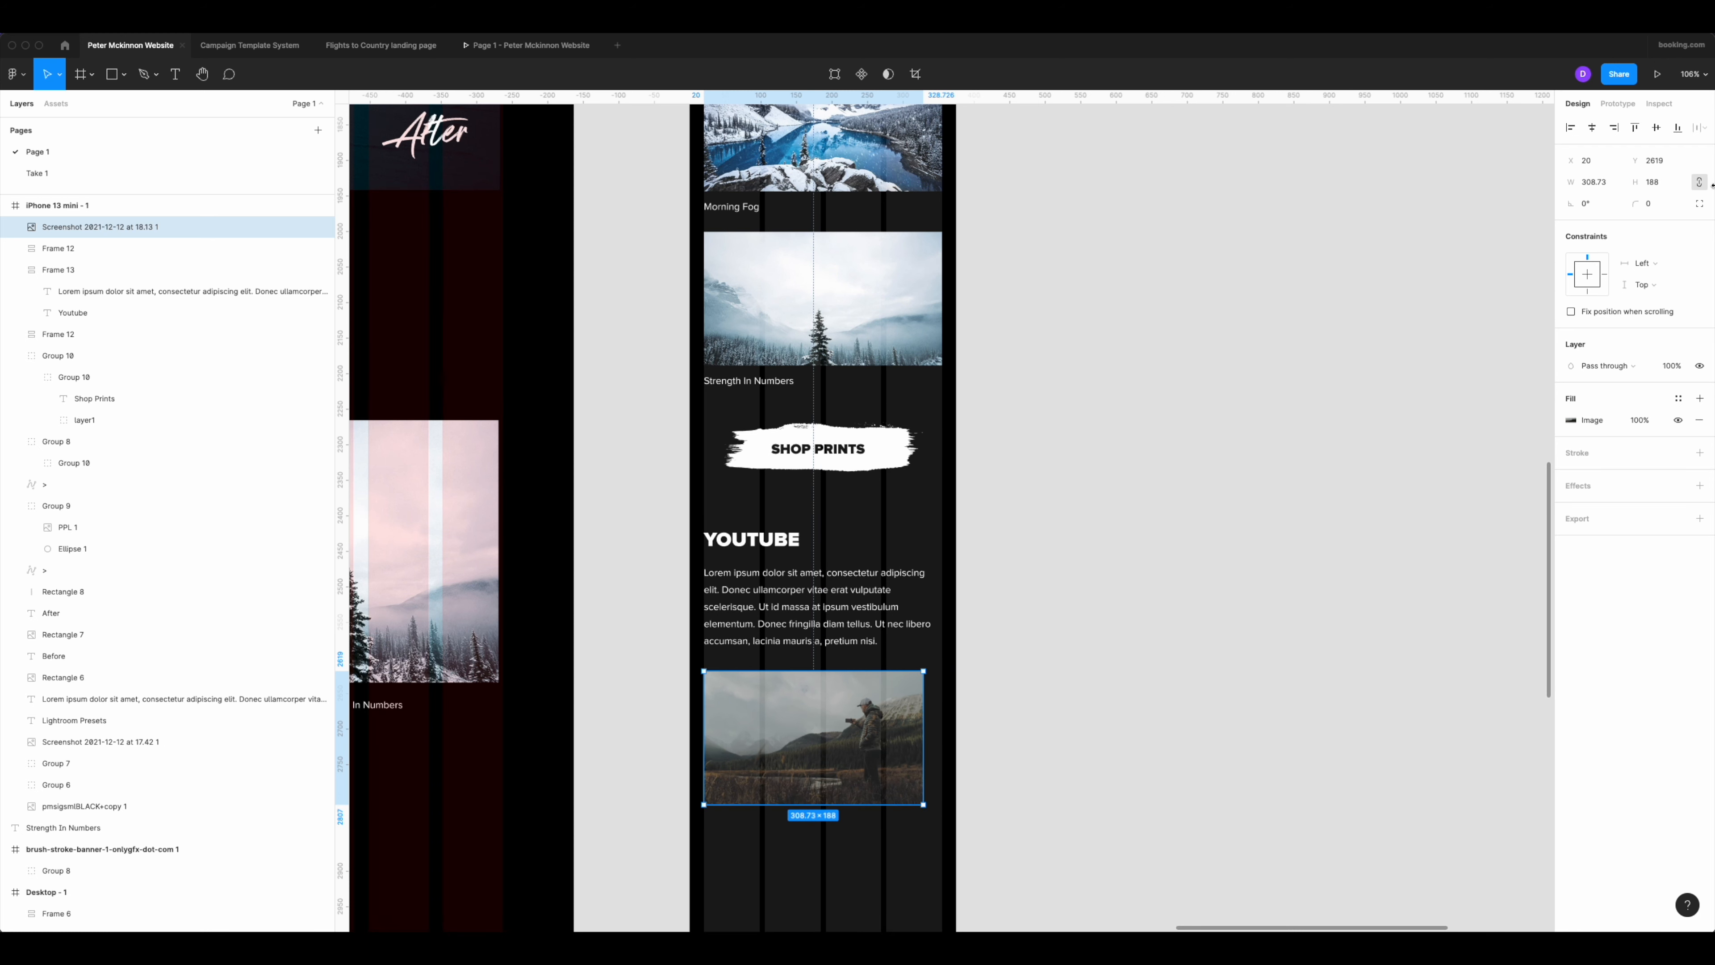
pyautogui.hotkey('ctrl', 'z')
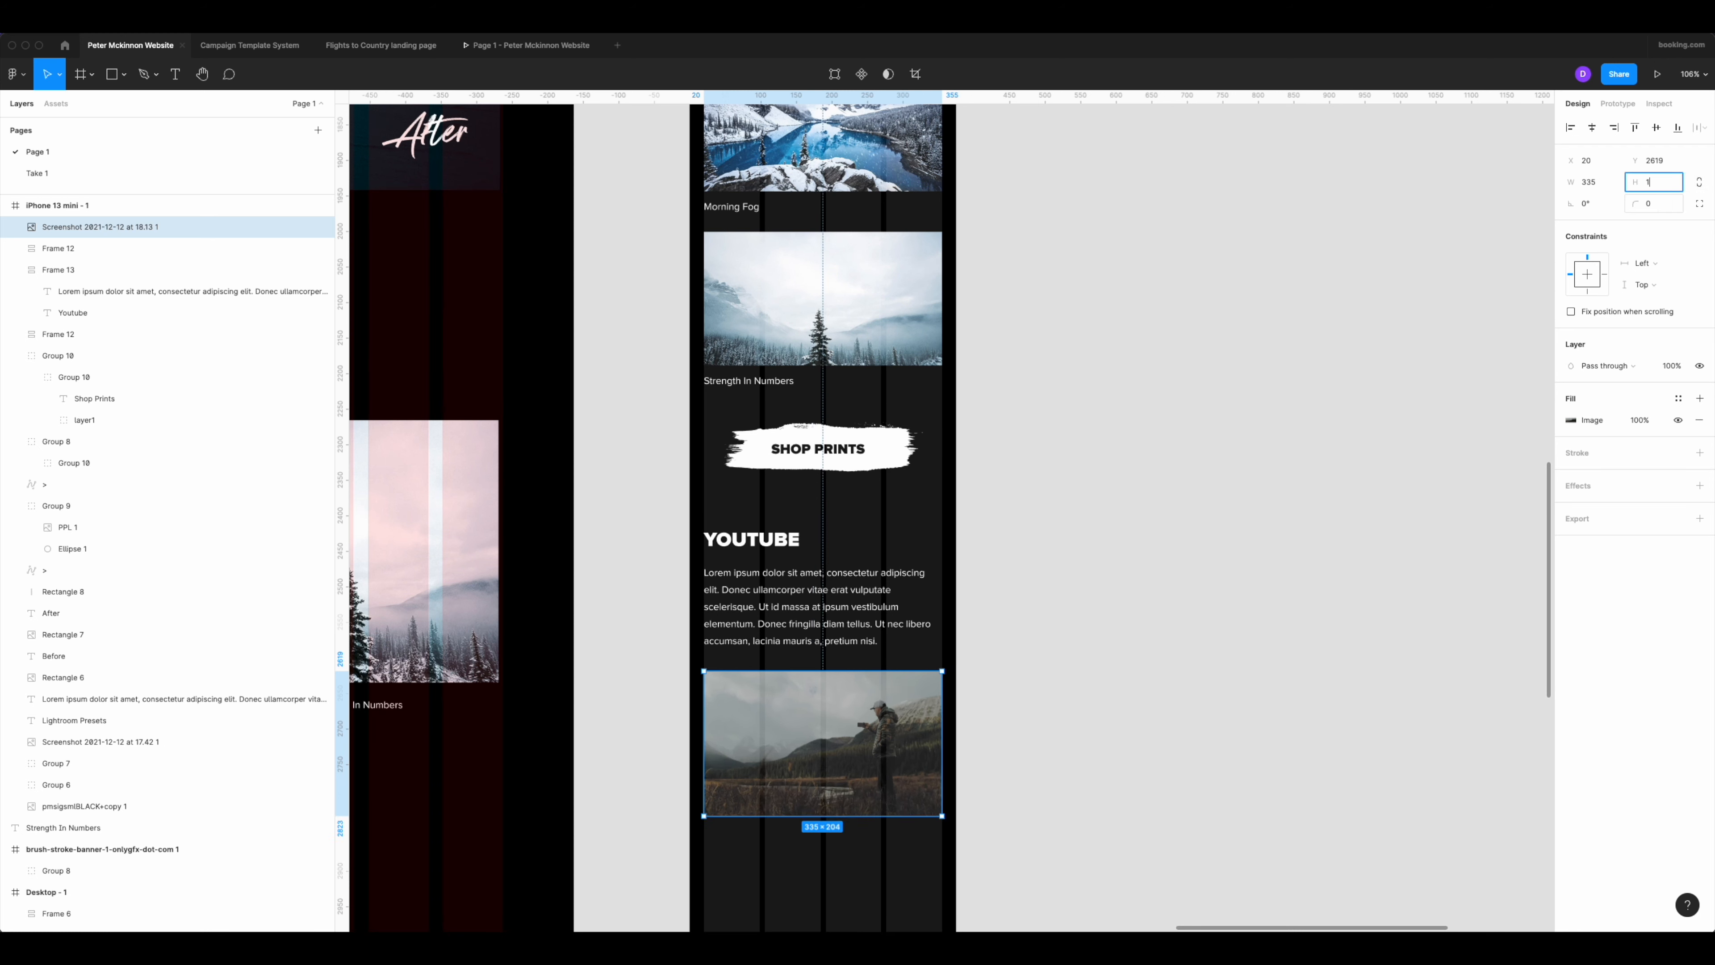
# Set the mobile landscape image's height to 188 with its proportions unlocked, keeping the width at 335.
pyautogui.write('8')
pyautogui.press('Return')
pyautogui.click(1047, 707)
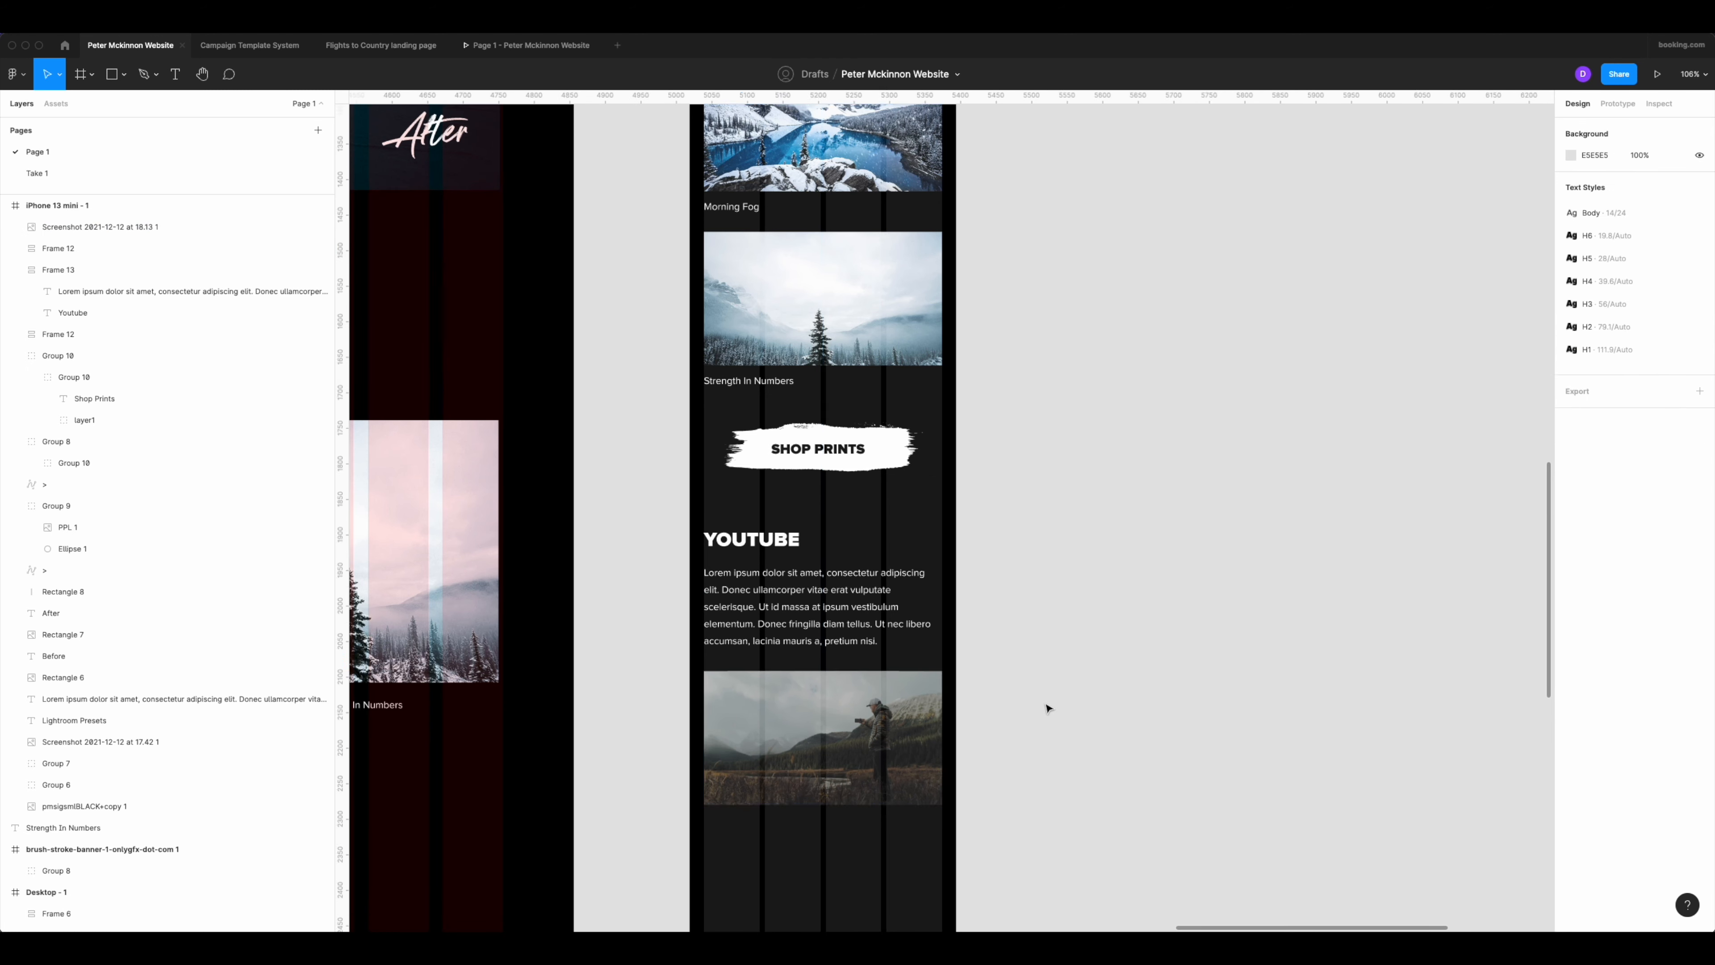
# Copy the YouTube button from the desktop design and paste it into the mobile frame's YouTube text block.
pyautogui.scroll(-5, 1045, 705)
pyautogui.scroll(-6, 1083, 597)
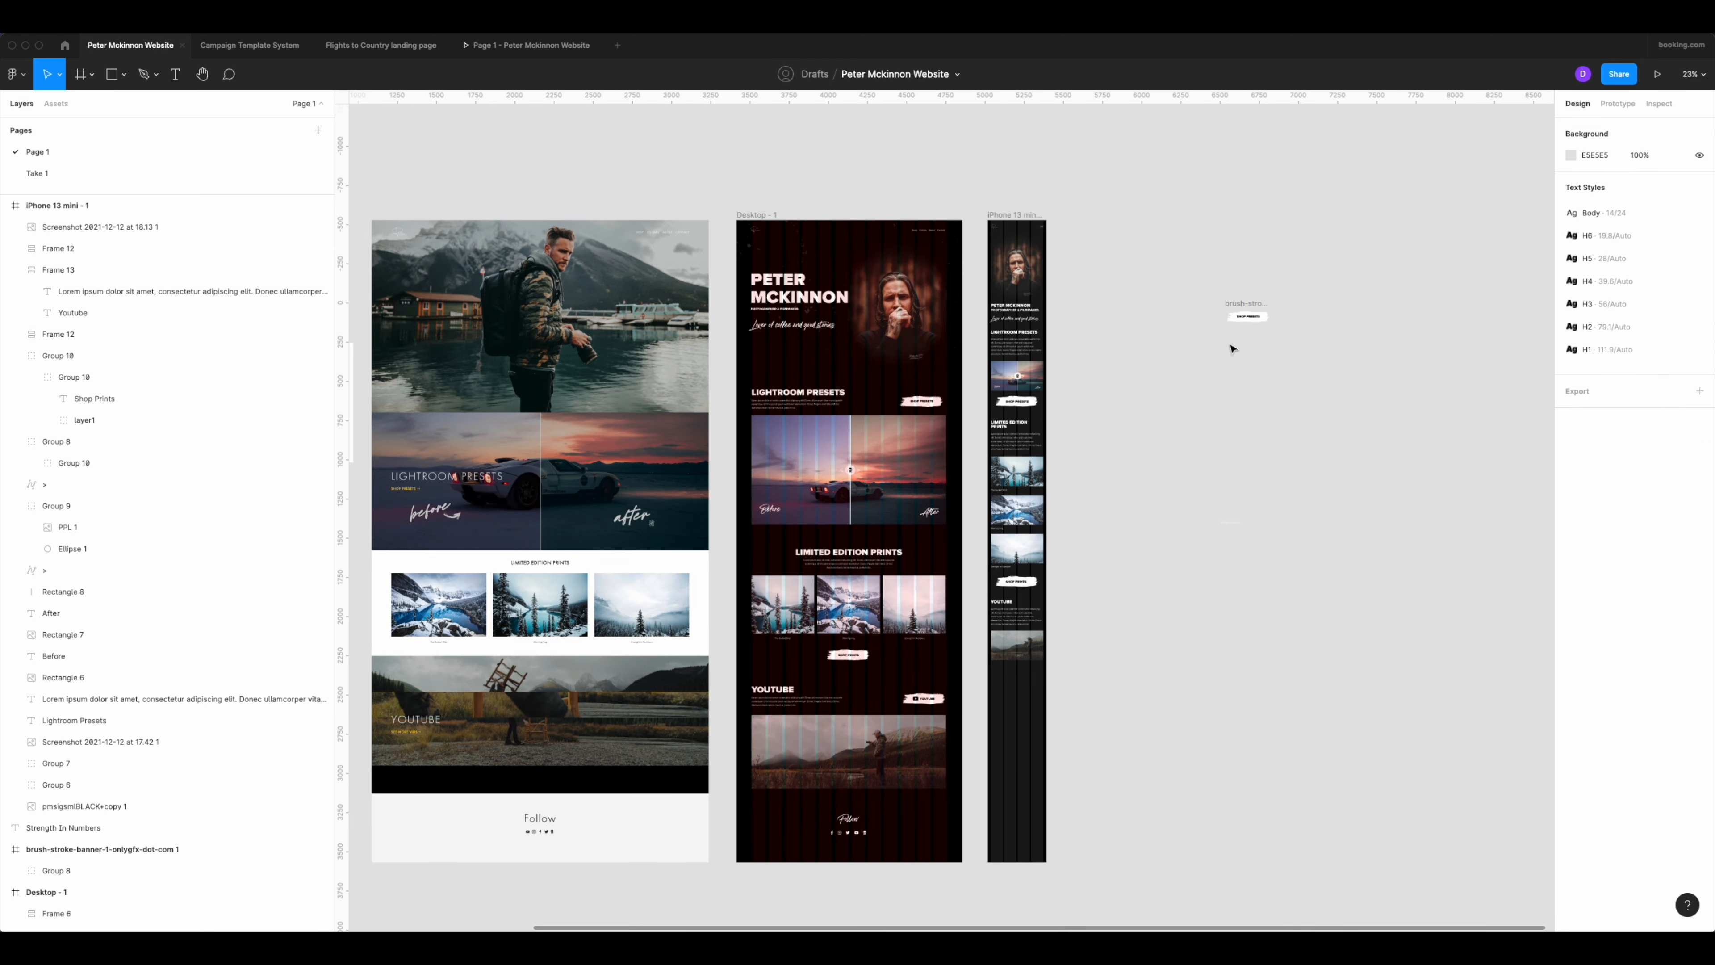
pyautogui.scroll(5, 1080, 604)
pyautogui.scroll(-3, 1060, 617)
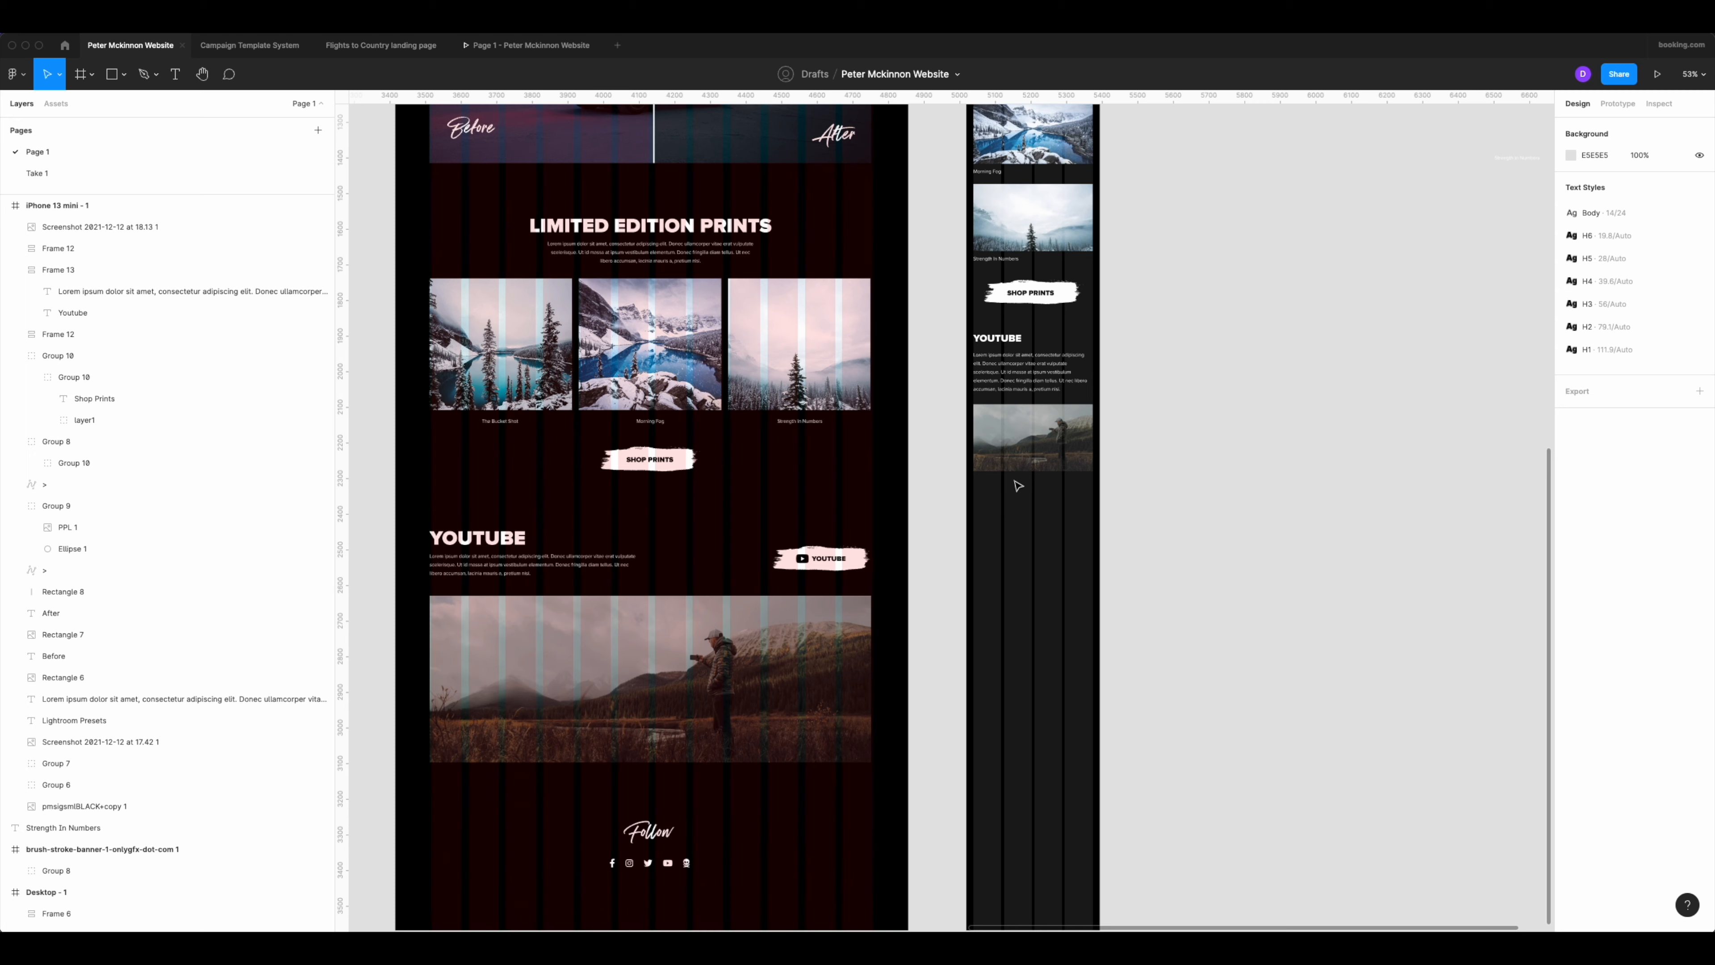
pyautogui.click(849, 557)
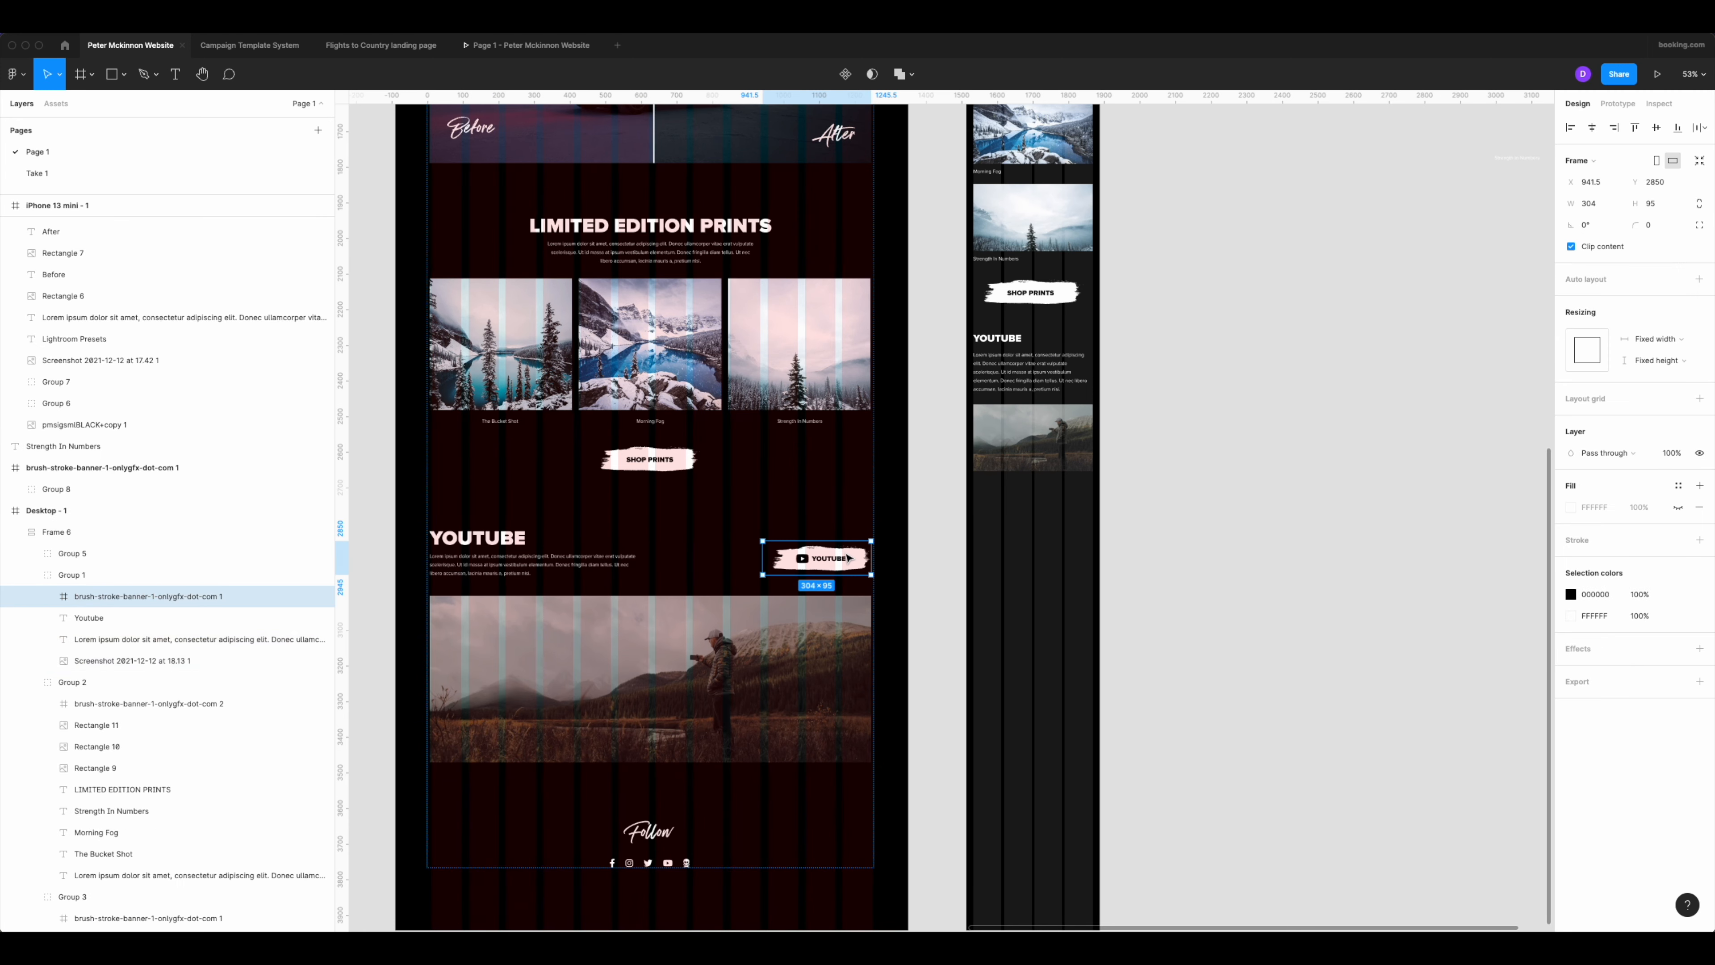
pyautogui.click(1080, 465)
pyautogui.click(1088, 526)
pyautogui.click(1034, 375)
pyautogui.press('super+v')
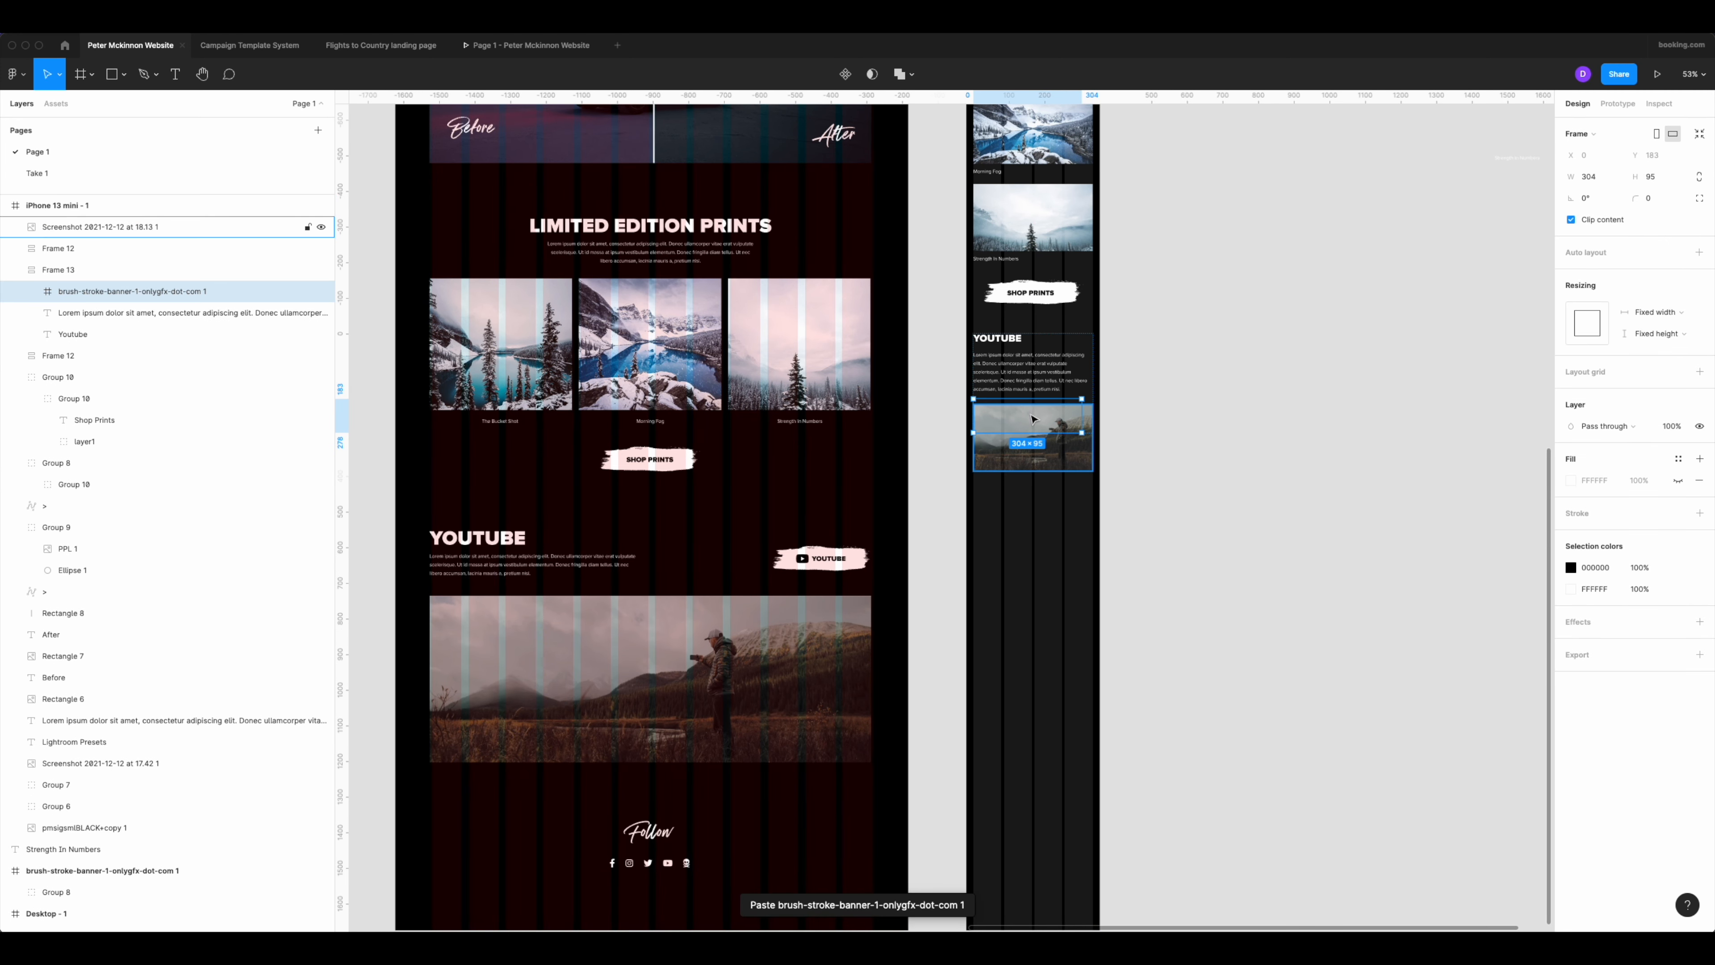
# Move the pasted YouTube button below the mobile landscape image, at X 36, Y 2833.
pyautogui.moveTo(1033, 420); pyautogui.dragTo(1066, 511)
pyautogui.scroll(5, 1038, 501)
pyautogui.press('Escape')
pyautogui.click(1108, 500)
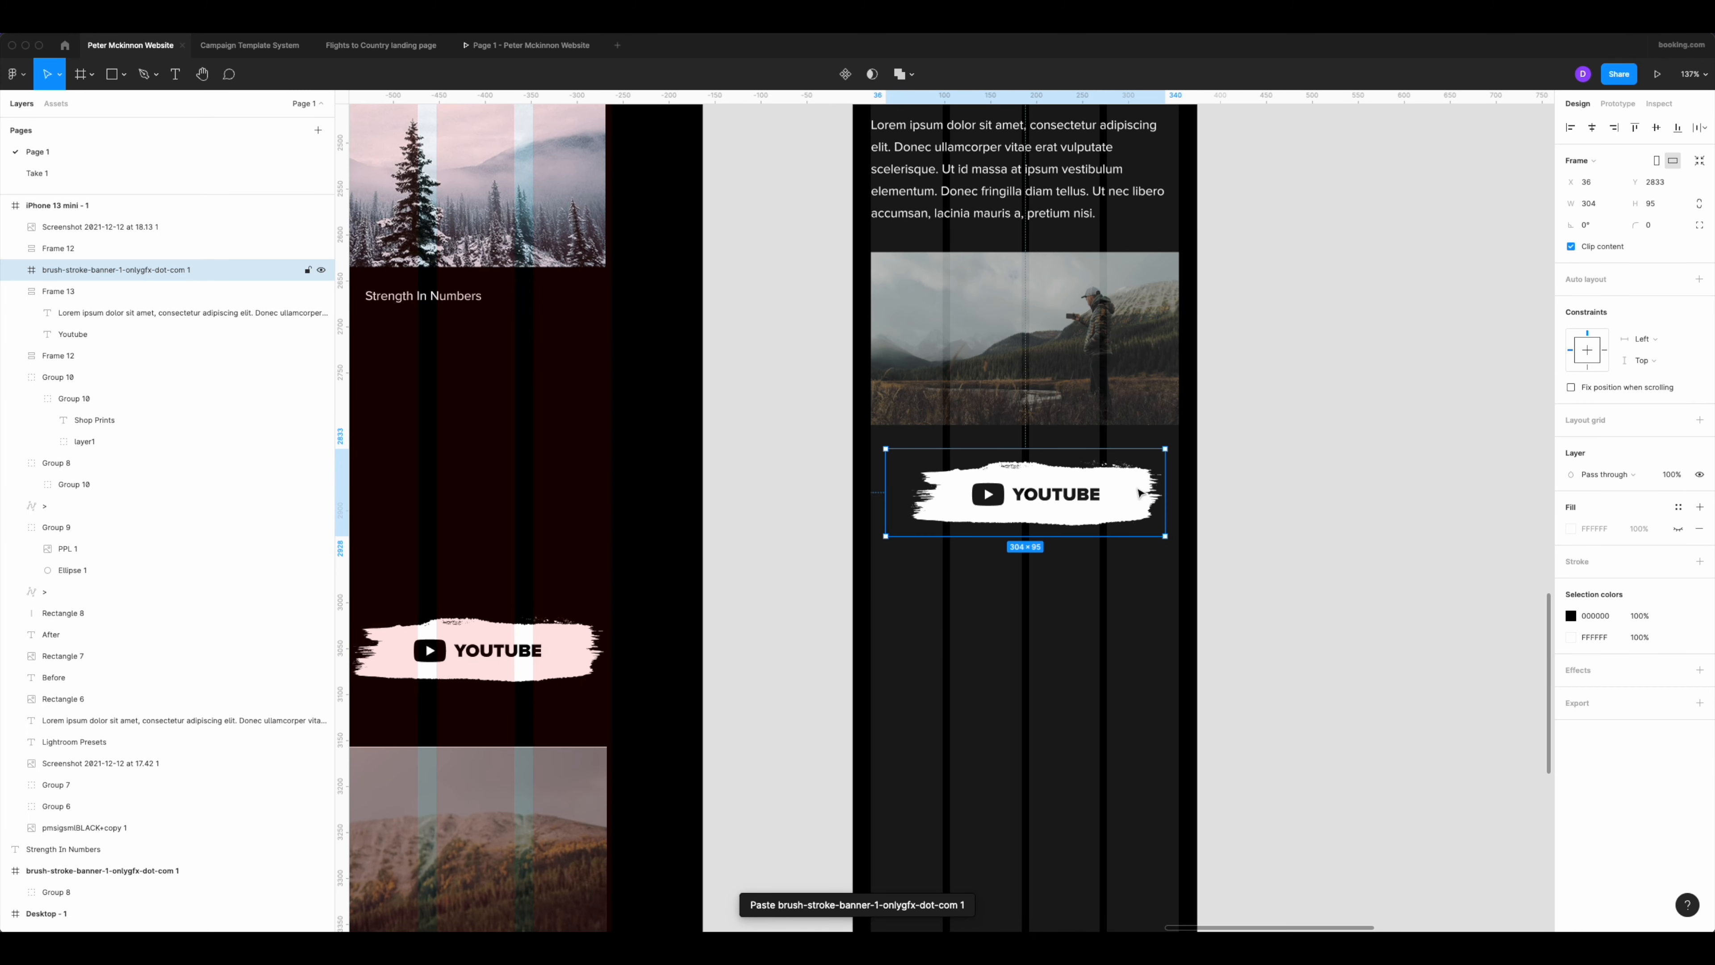
# Set the height of the brush stroke behind the mobile YouTube label to 70.
pyautogui.doubleClick(1122, 484)
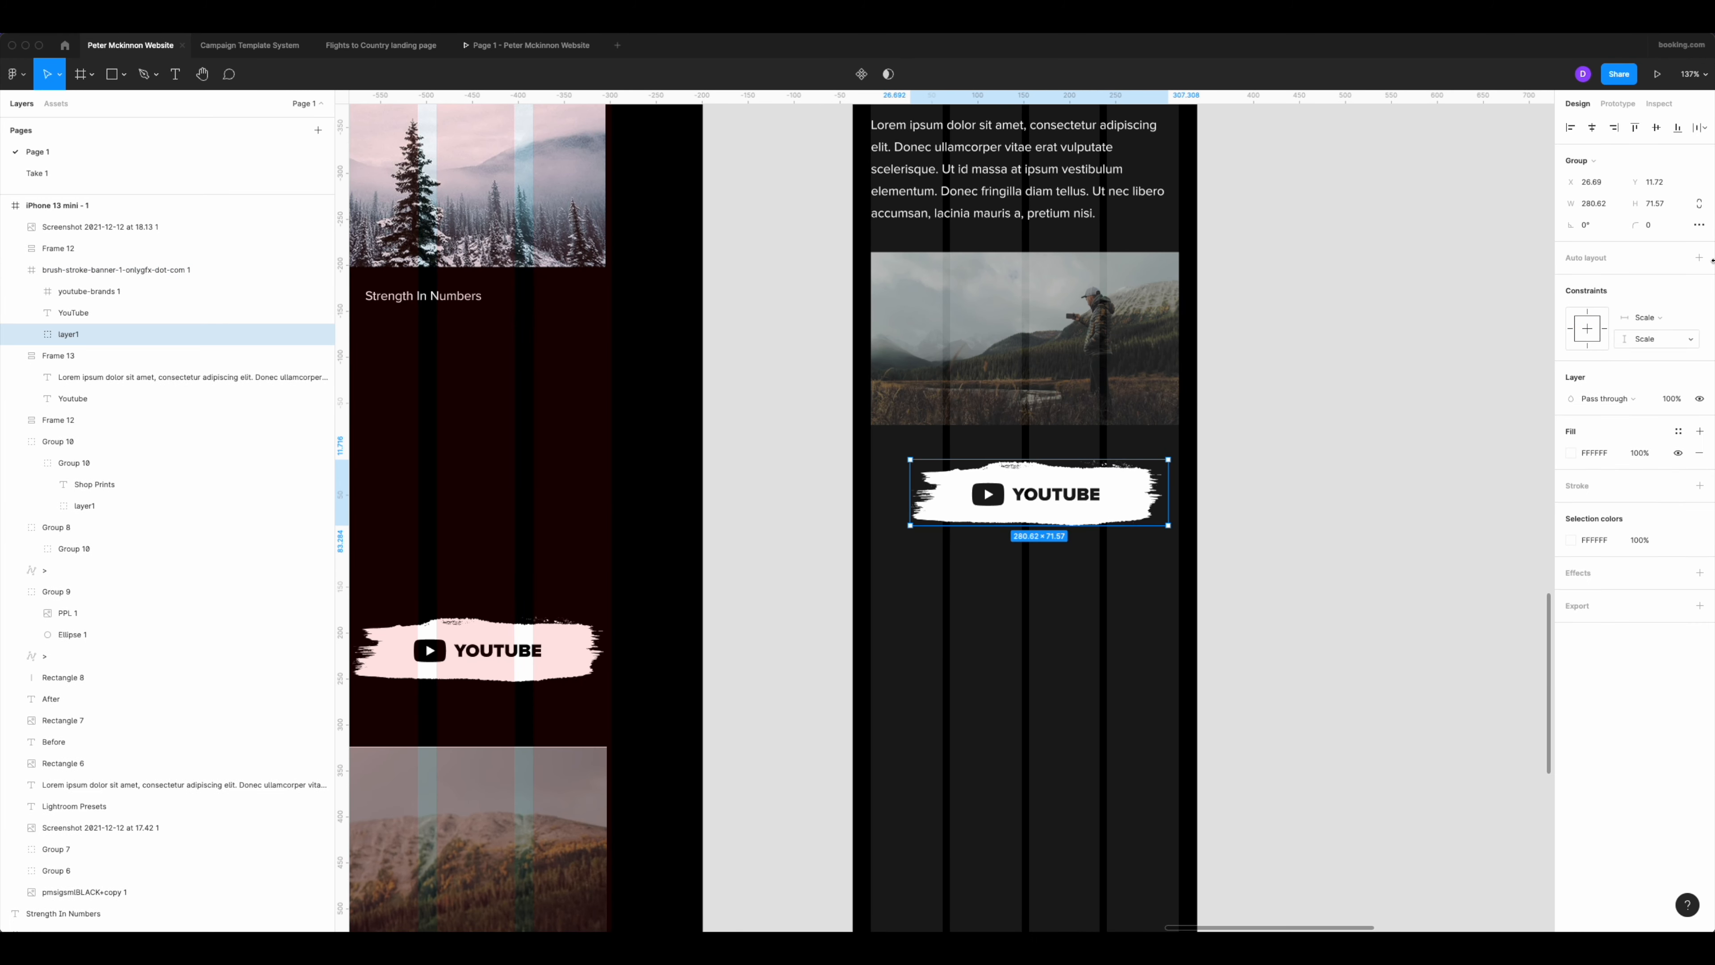
pyautogui.write('70')
pyautogui.press('Return')
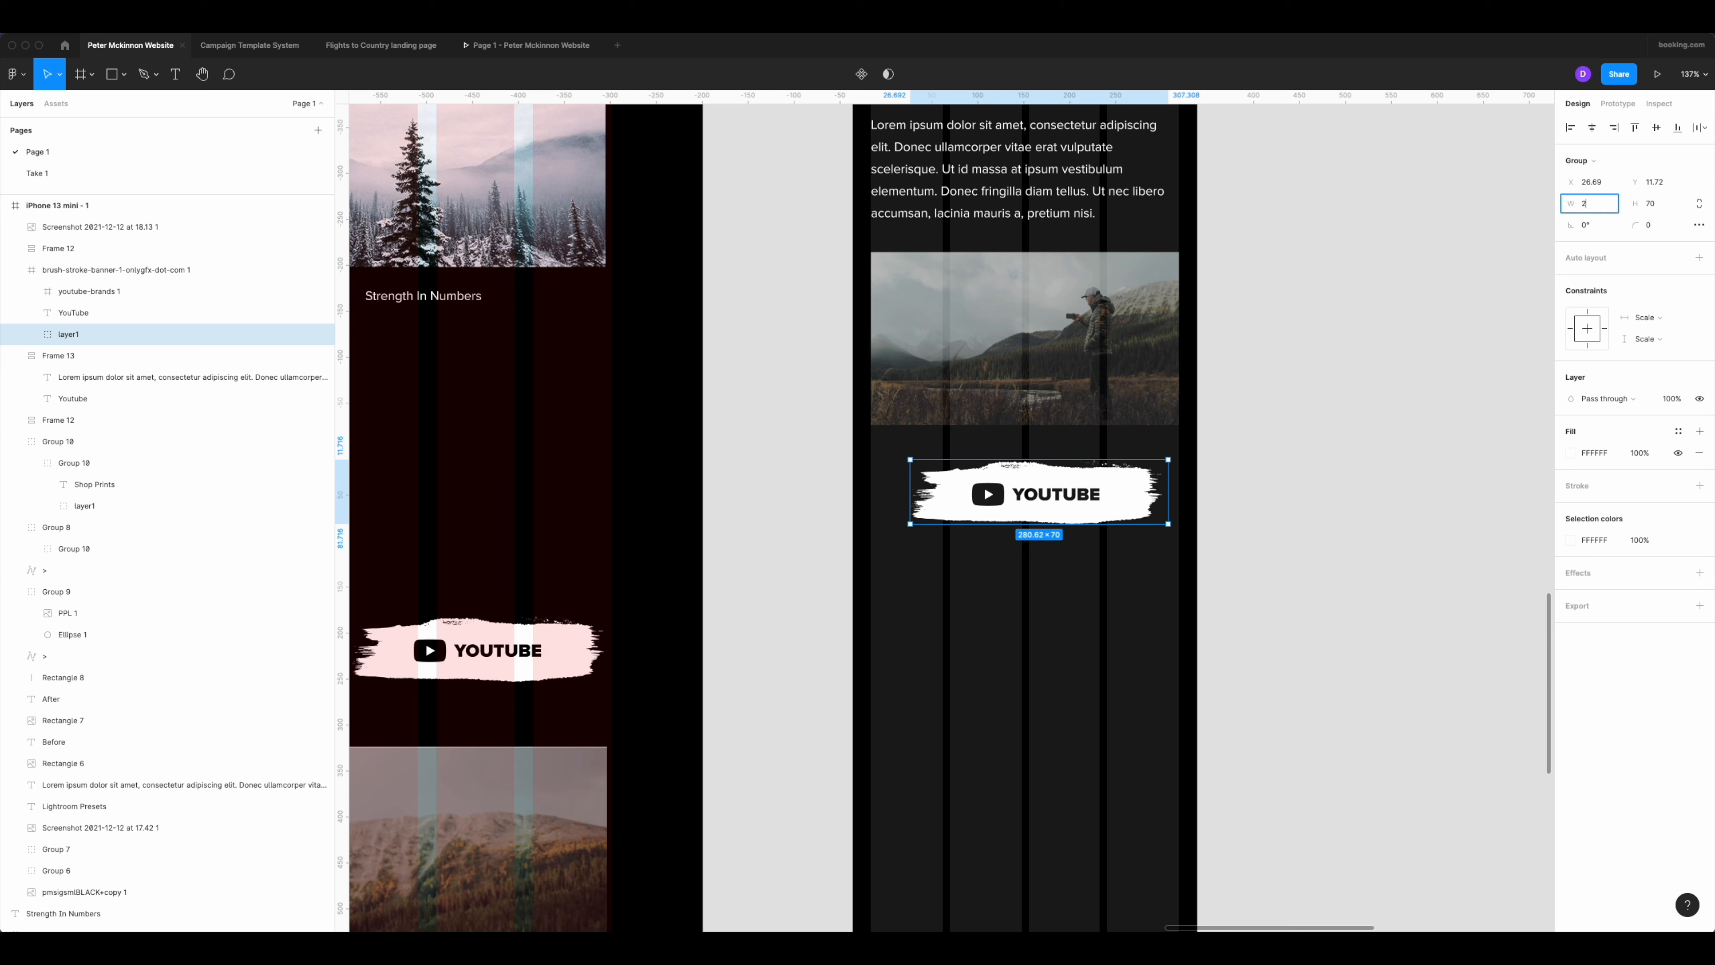
pyautogui.press('Escape')
# Select the mobile YouTube button's parts and adjust their position beneath the landscape image.
pyautogui.moveTo(1226, 474); pyautogui.dragTo(862, 530)
pyautogui.moveTo(1121, 518)
pyautogui.mouseDown()
pyautogui.moveTo(1107, 514)
pyautogui.moveTo(1145, 504)
pyautogui.mouseUp()
pyautogui.scroll(-5, 1160, 492)
pyautogui.click(1221, 570)
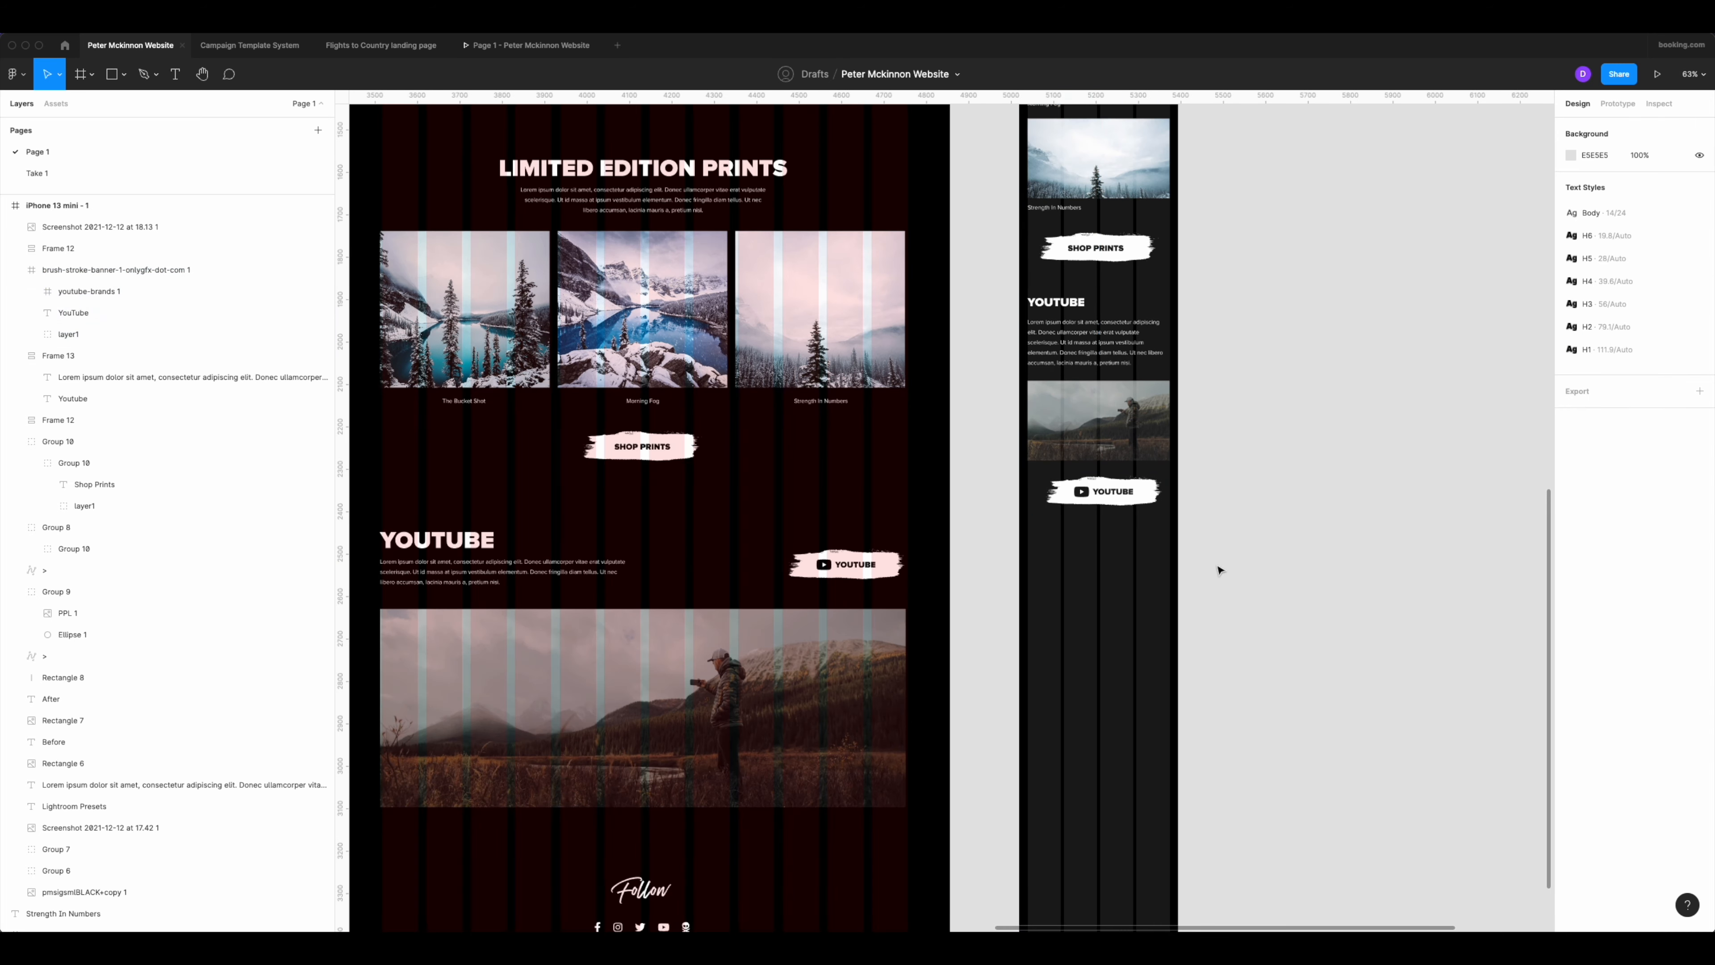
# Copy the Follow heading and social icons from the desktop design to below the mobile YouTube button, at X -116, Y 2944.
pyautogui.scroll(-2, 1229, 568)
pyautogui.scroll(-5, 1258, 559)
pyautogui.scroll(6, 1250, 561)
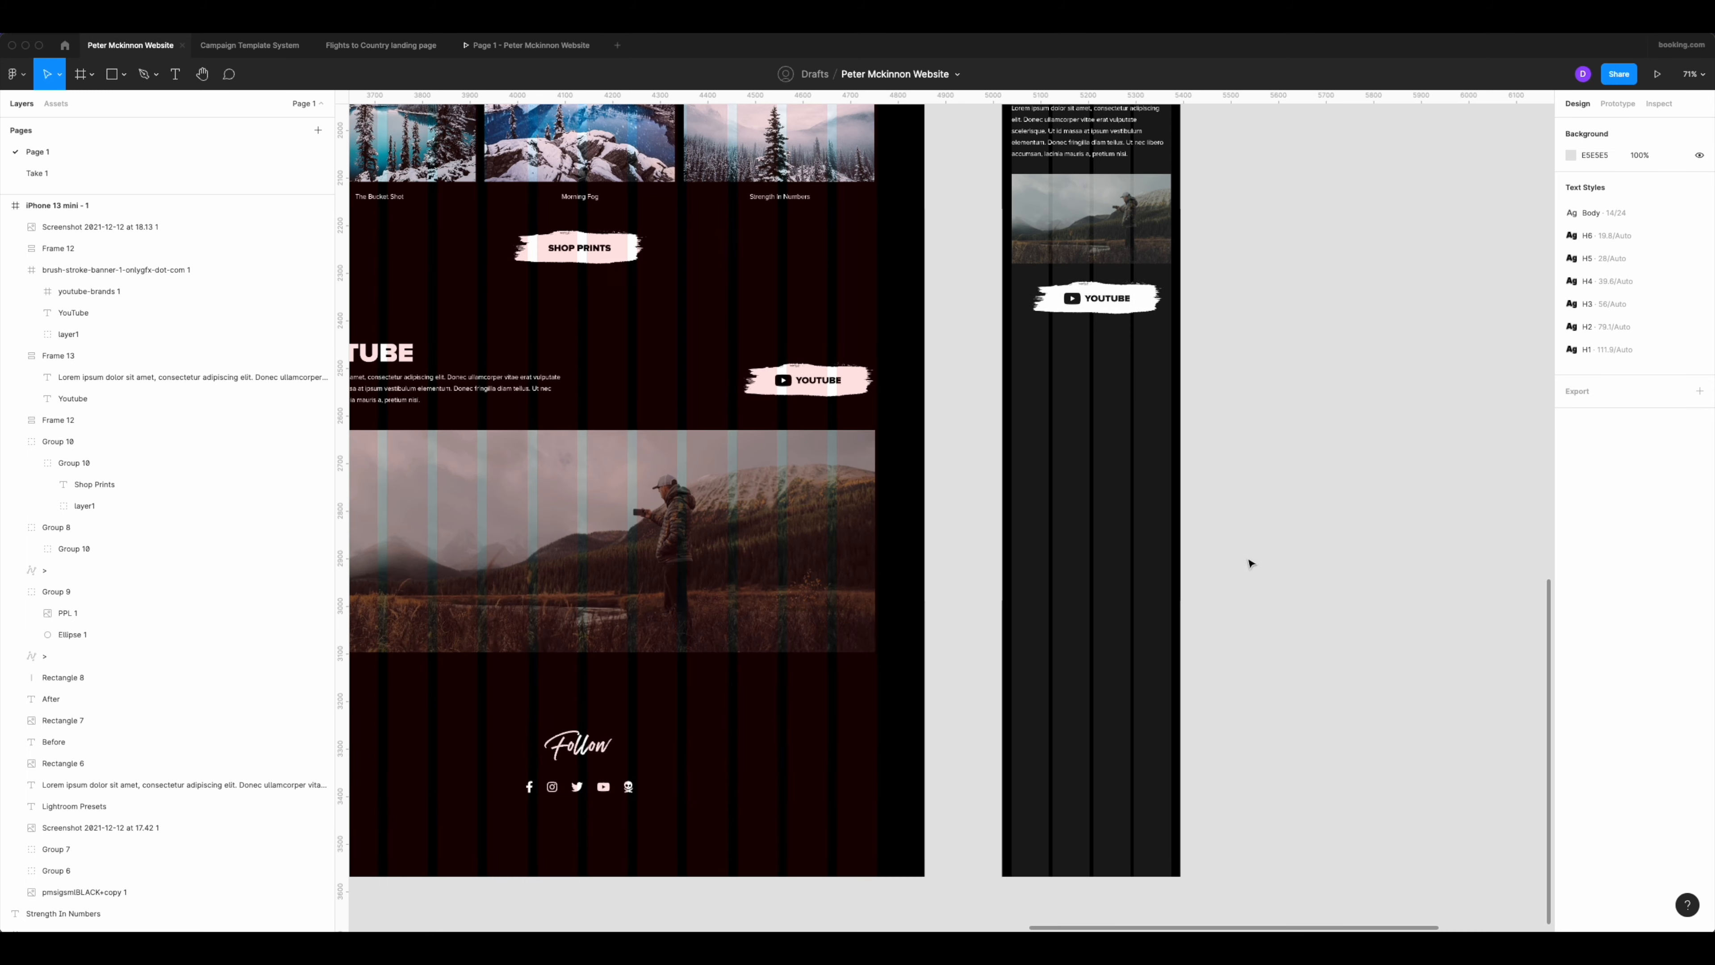
pyautogui.click(579, 746)
pyautogui.press('super+c')
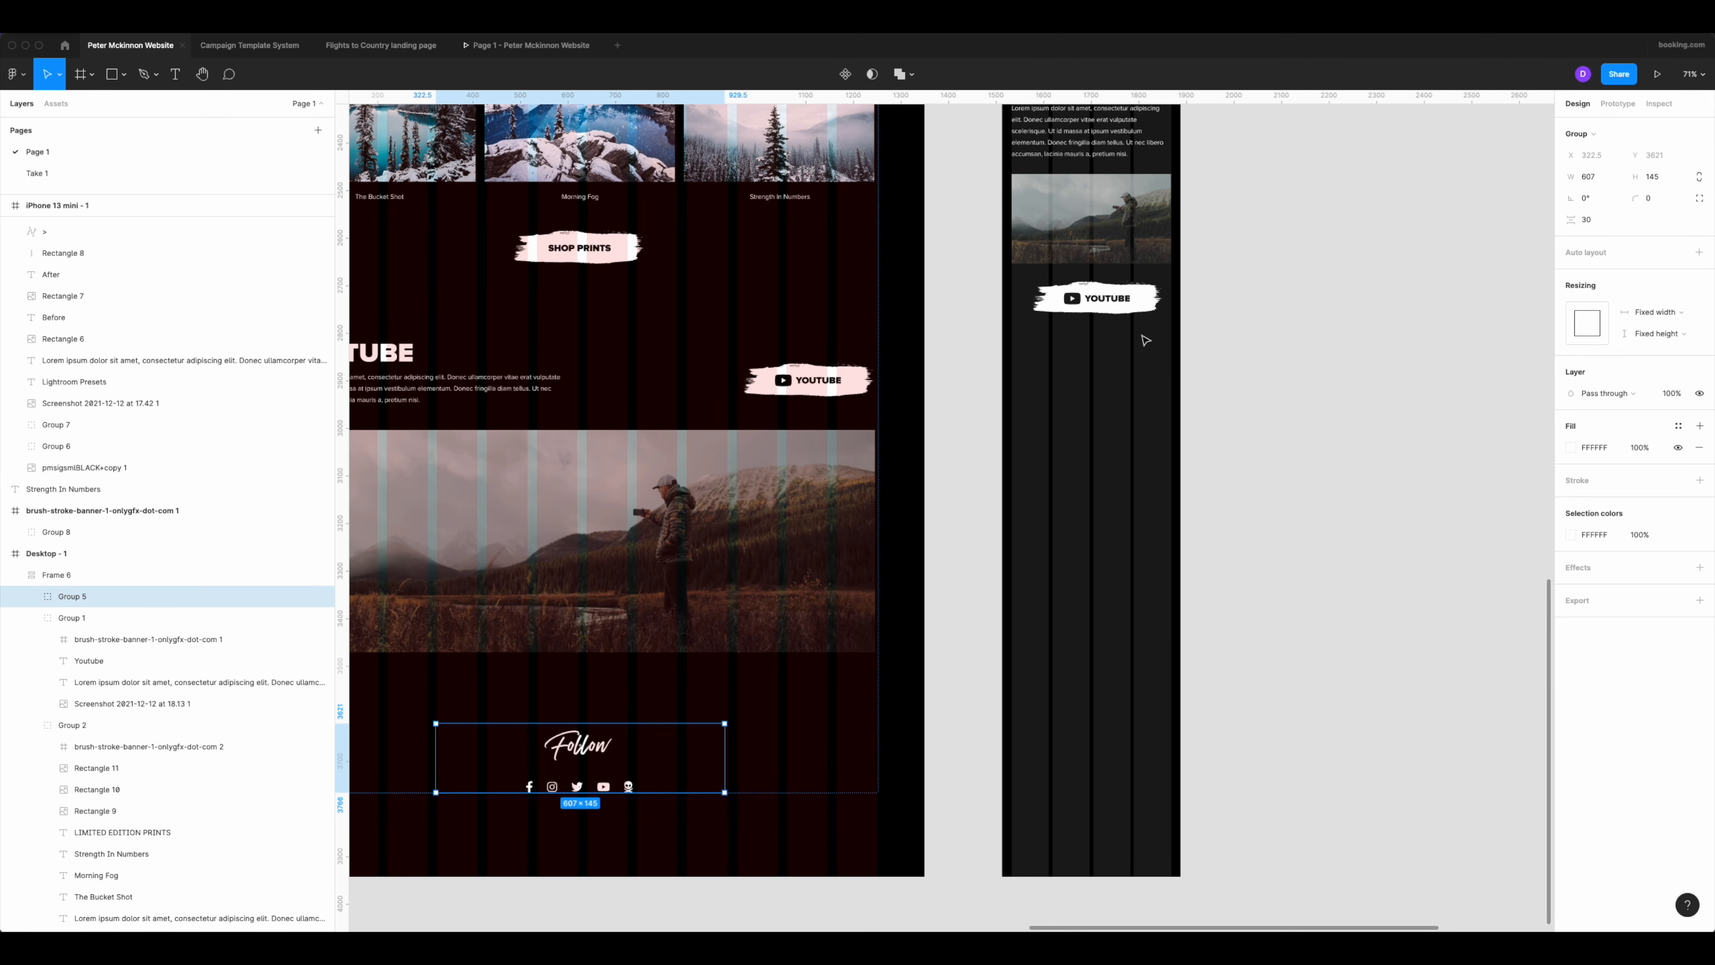
pyautogui.click(1146, 307)
pyautogui.press('super+v')
pyautogui.moveTo(1167, 287); pyautogui.dragTo(1090, 343)
pyautogui.scroll(4, 1116, 356)
# Set the font size of the mobile Follow heading to 30.
pyautogui.doubleClick(1116, 353)
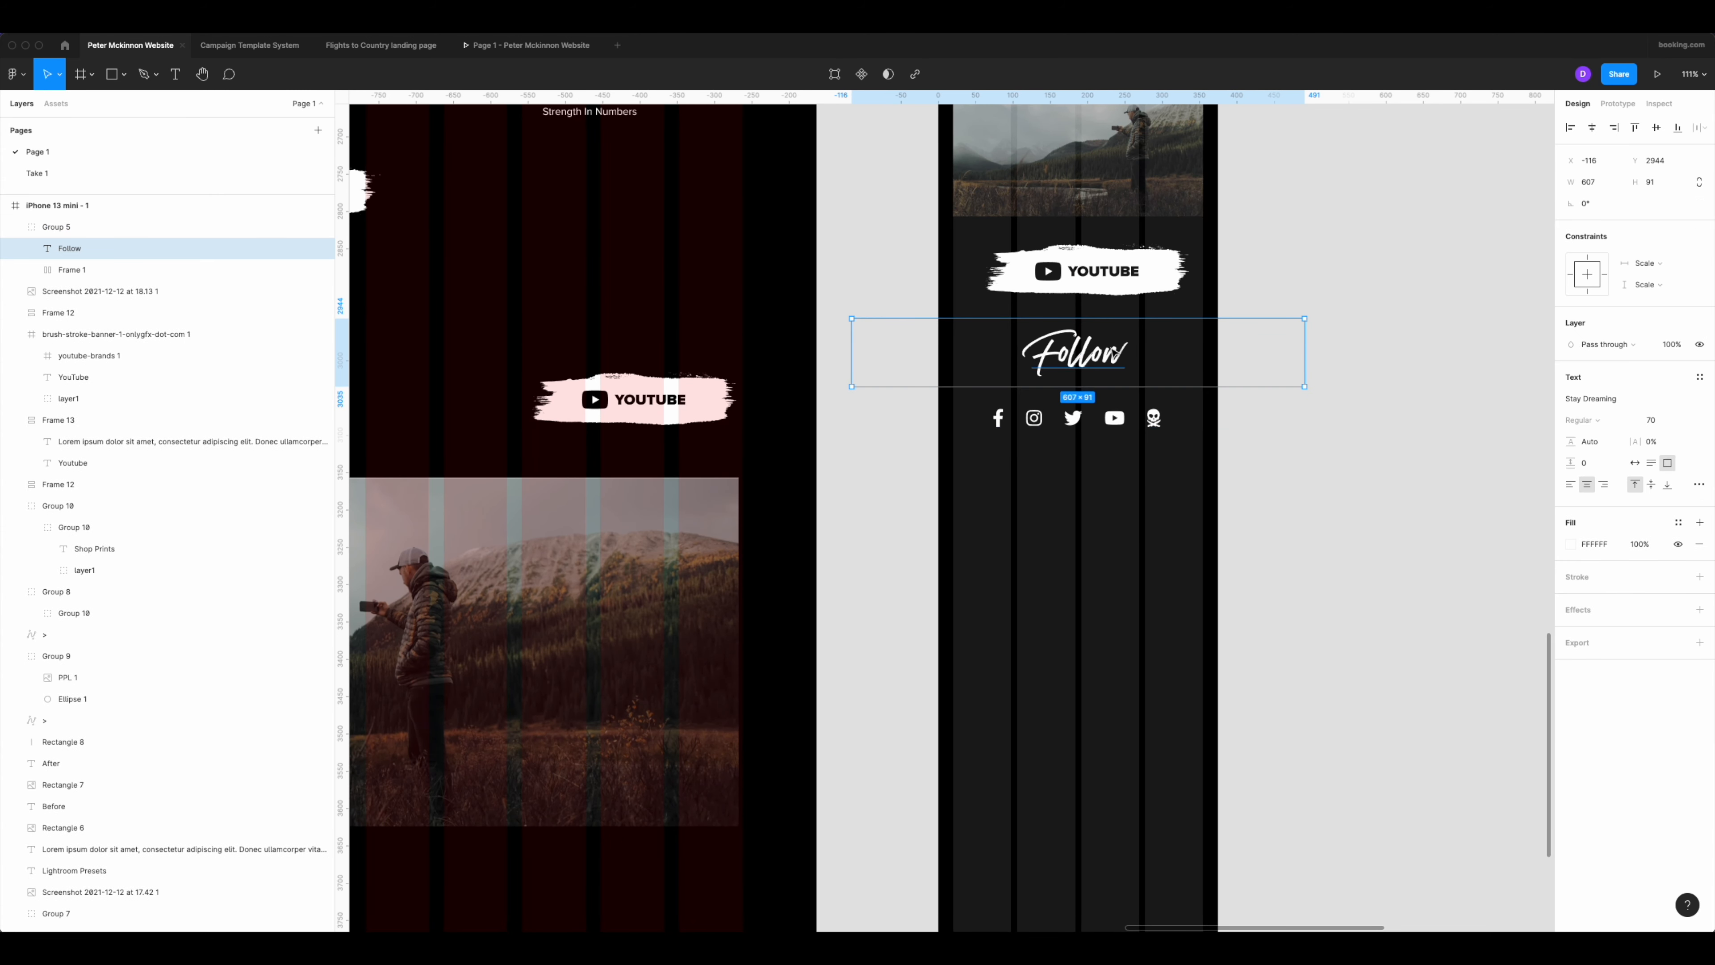
pyautogui.click(1682, 420)
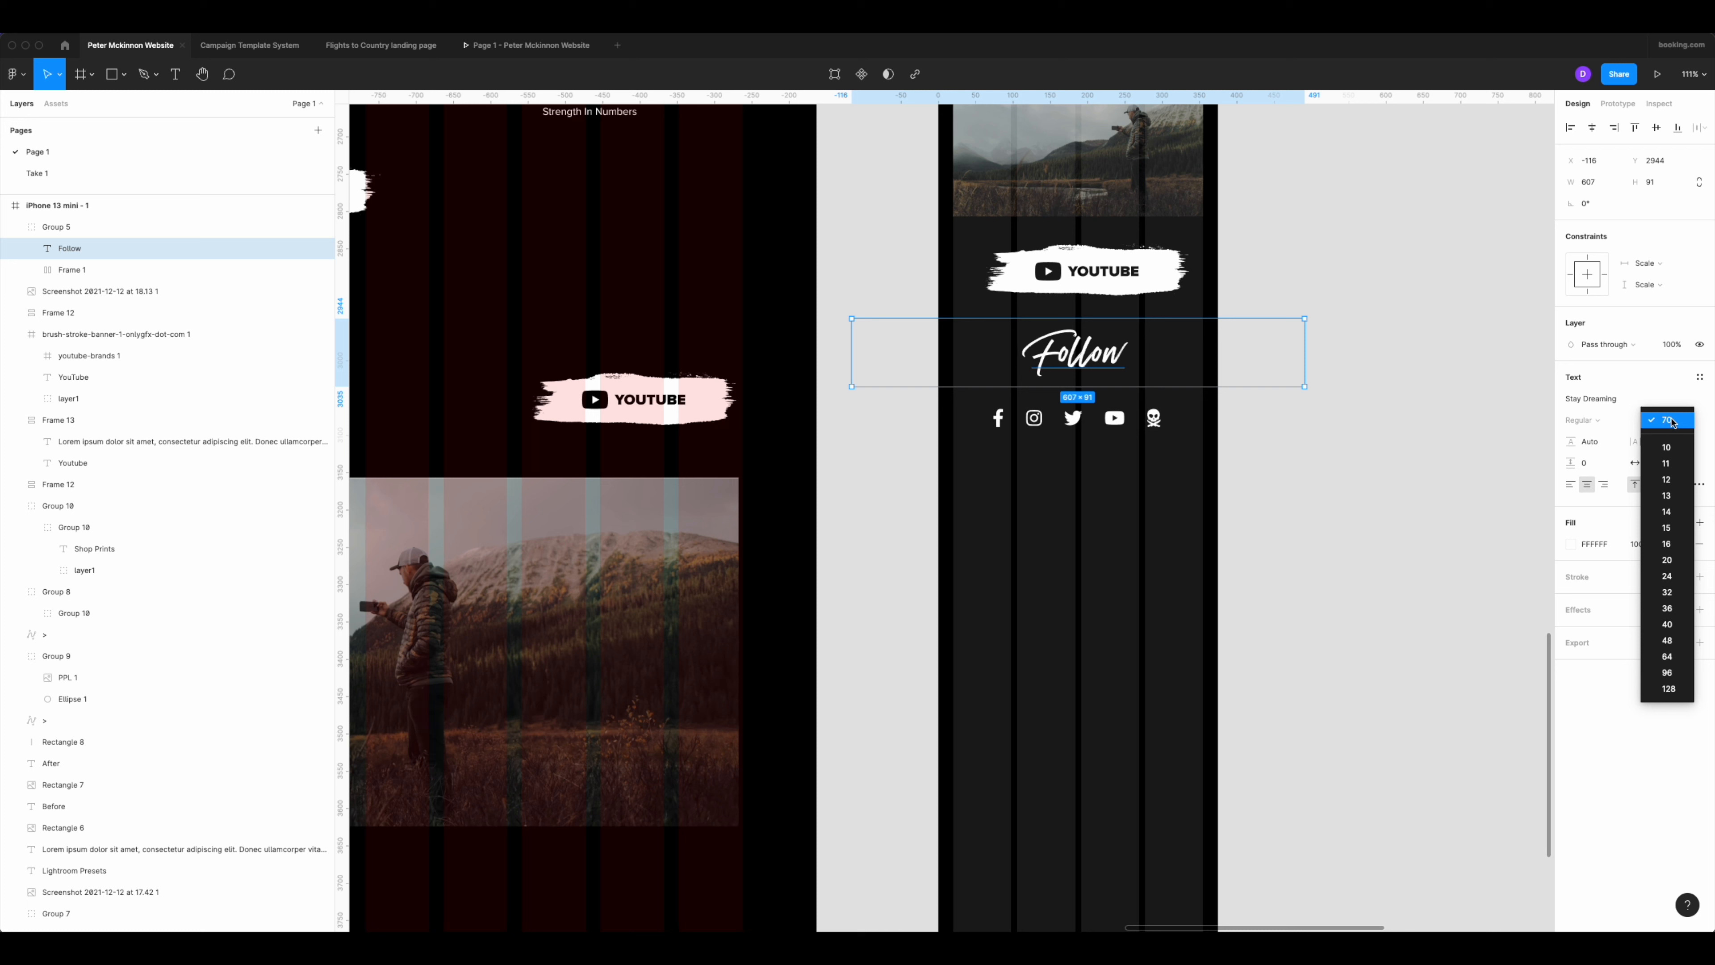
pyautogui.click(1624, 424)
pyautogui.write('3')
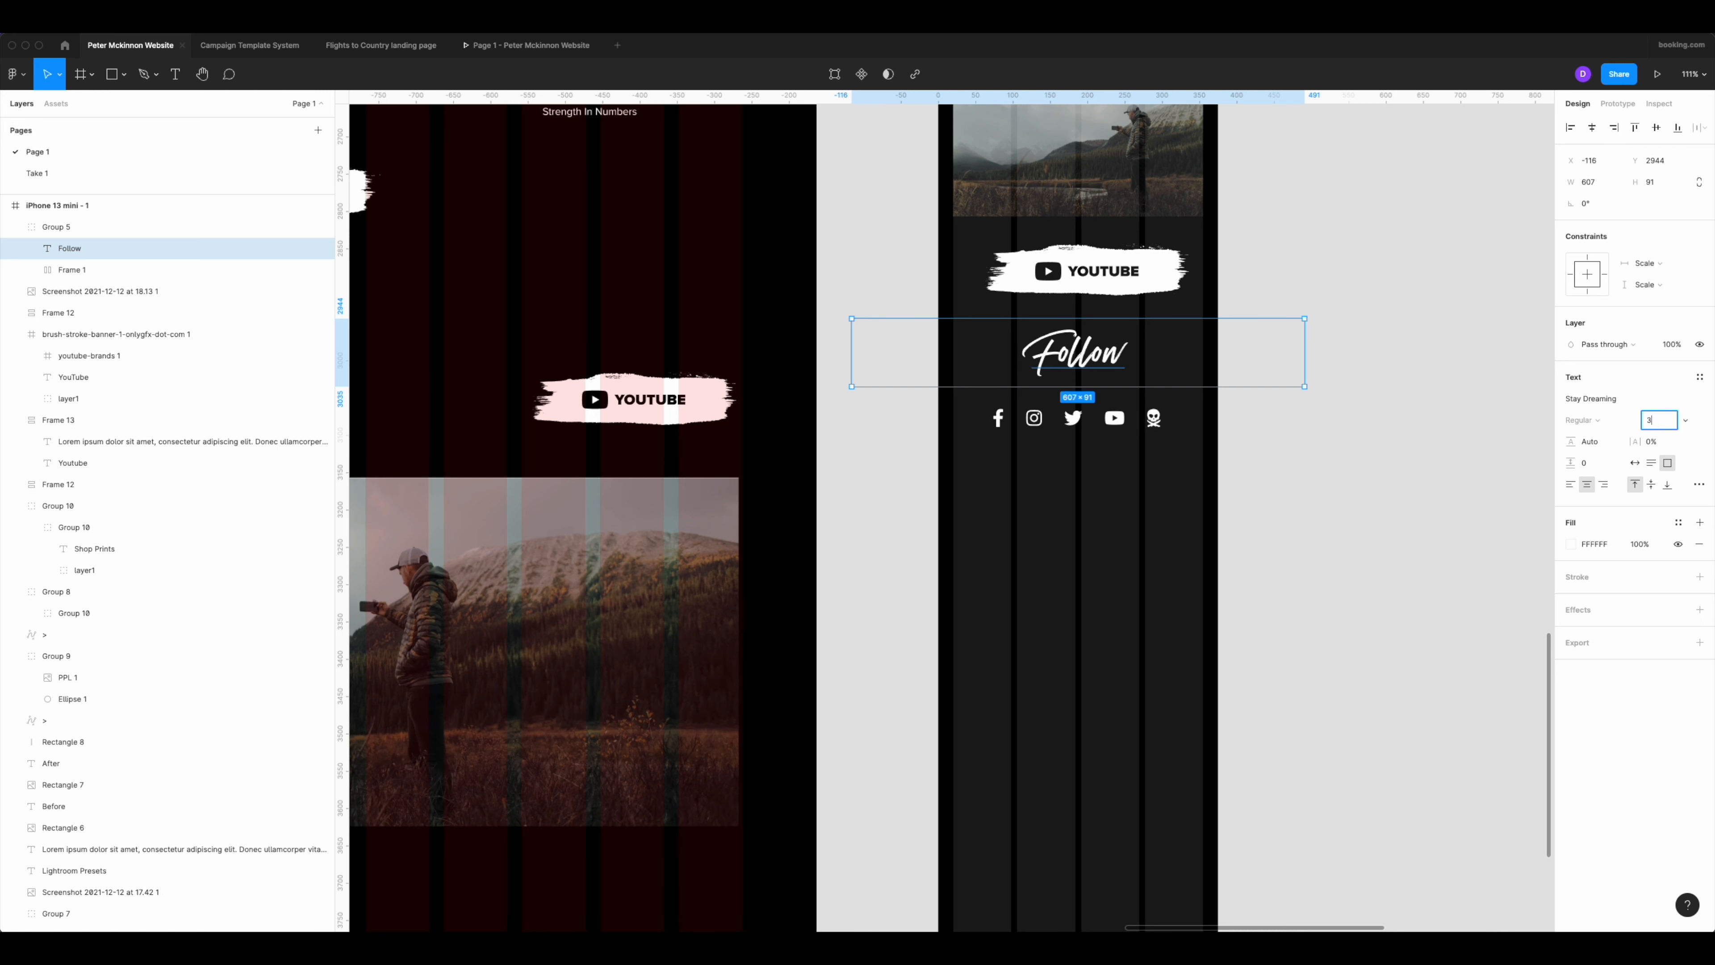
pyautogui.write('0')
pyautogui.press('Return')
# Reduce the Follow text box's height from above and narrow it to 335 wide, matching the mobile column margins.
pyautogui.moveTo(1114, 318); pyautogui.dragTo(1114, 356)
pyautogui.moveTo(1307, 368); pyautogui.dragTo(1204, 368)
pyautogui.moveTo(853, 369); pyautogui.dragTo(953, 368)
# Apply centred vertical auto layout to the mobile Follow heading and social icons, with an item spacing of 20.
pyautogui.click(978, 430)
pyautogui.moveTo(979, 457); pyautogui.dragTo(1196, 414)
pyautogui.click(1139, 456)
pyautogui.click(1102, 416)
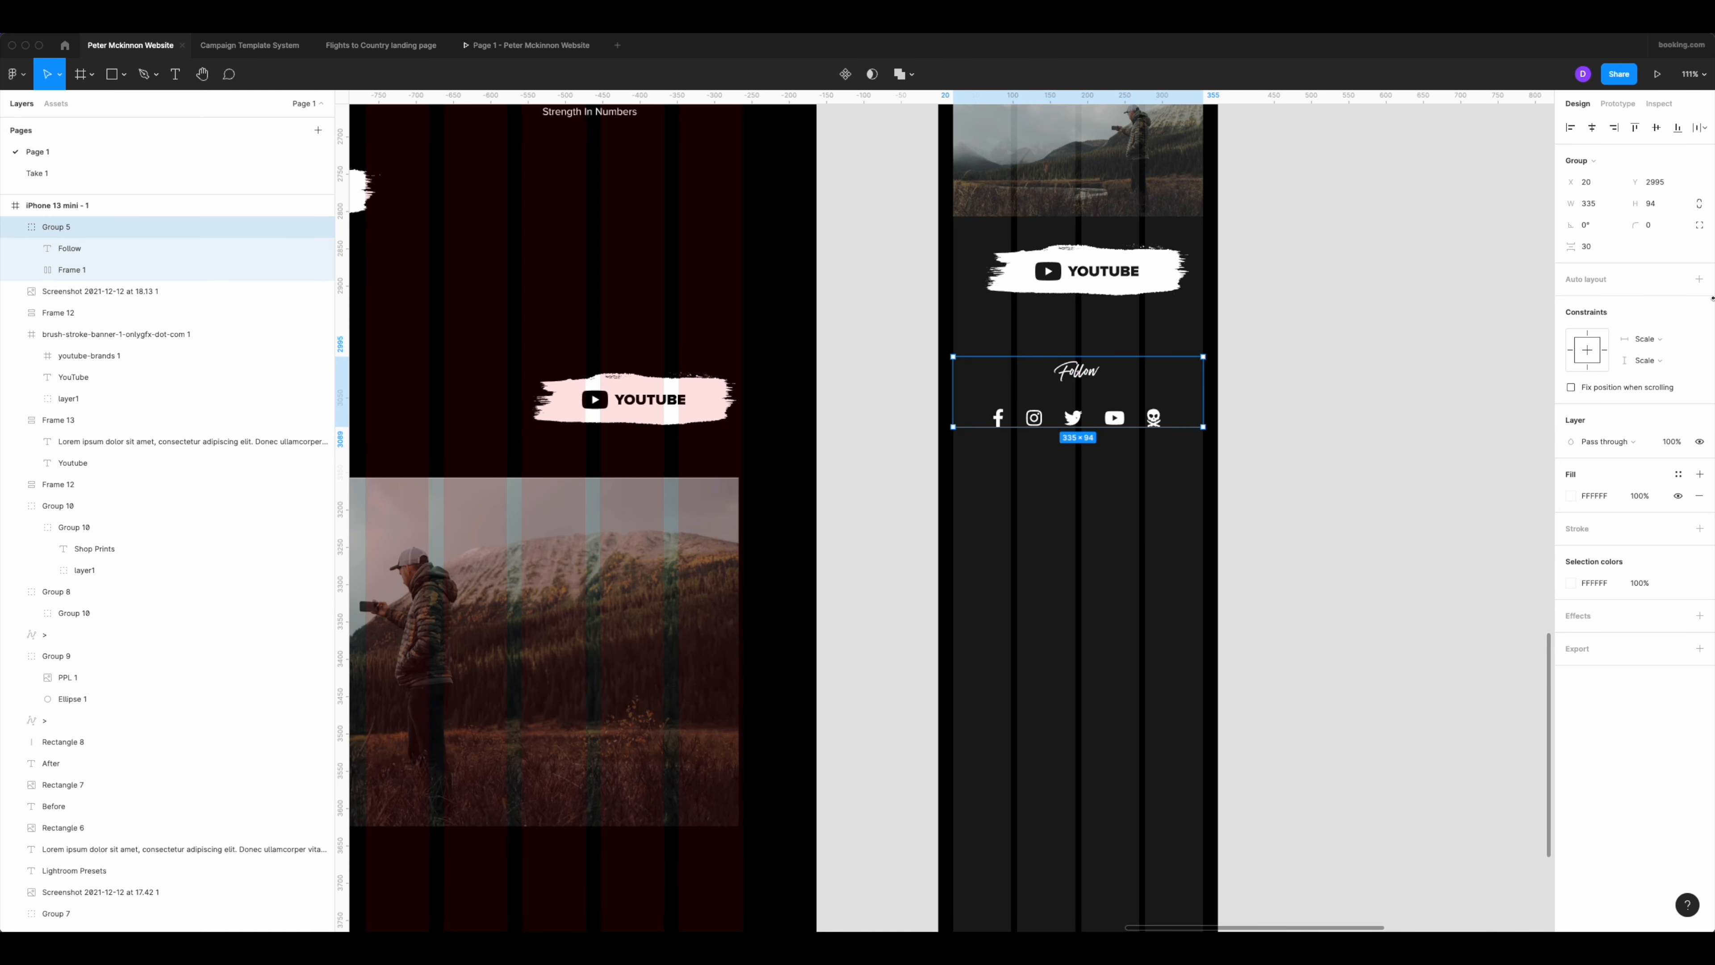
pyautogui.click(1699, 280)
pyautogui.click(1706, 301)
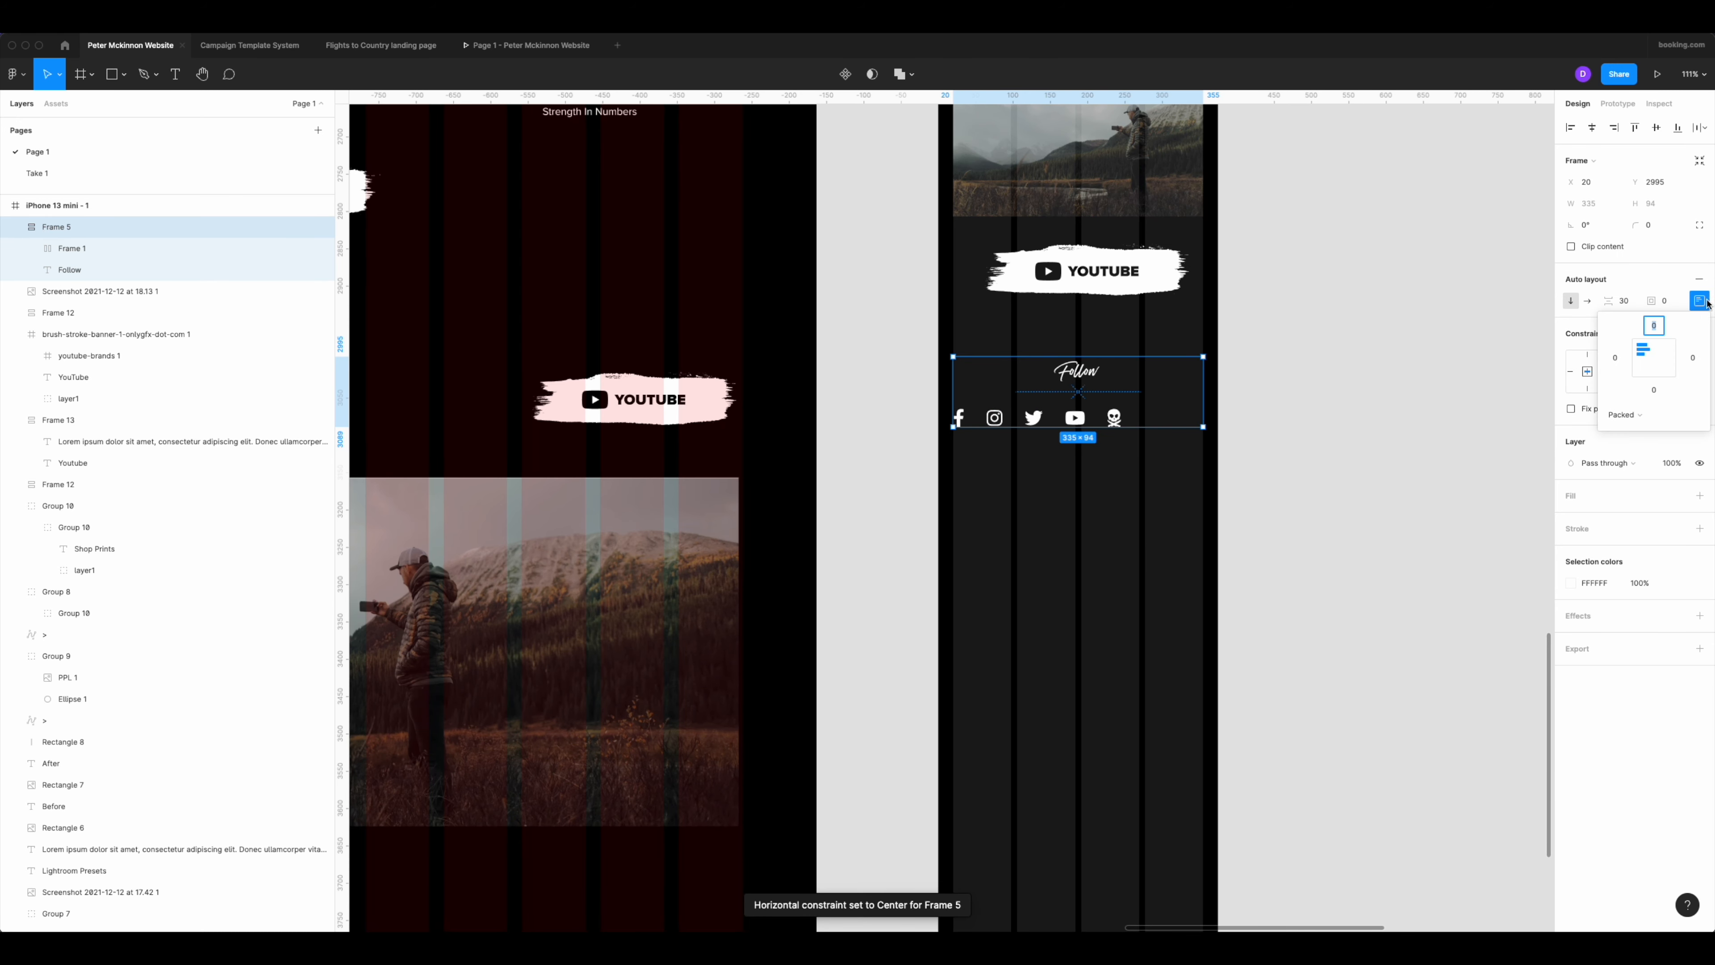
pyautogui.click(1627, 304)
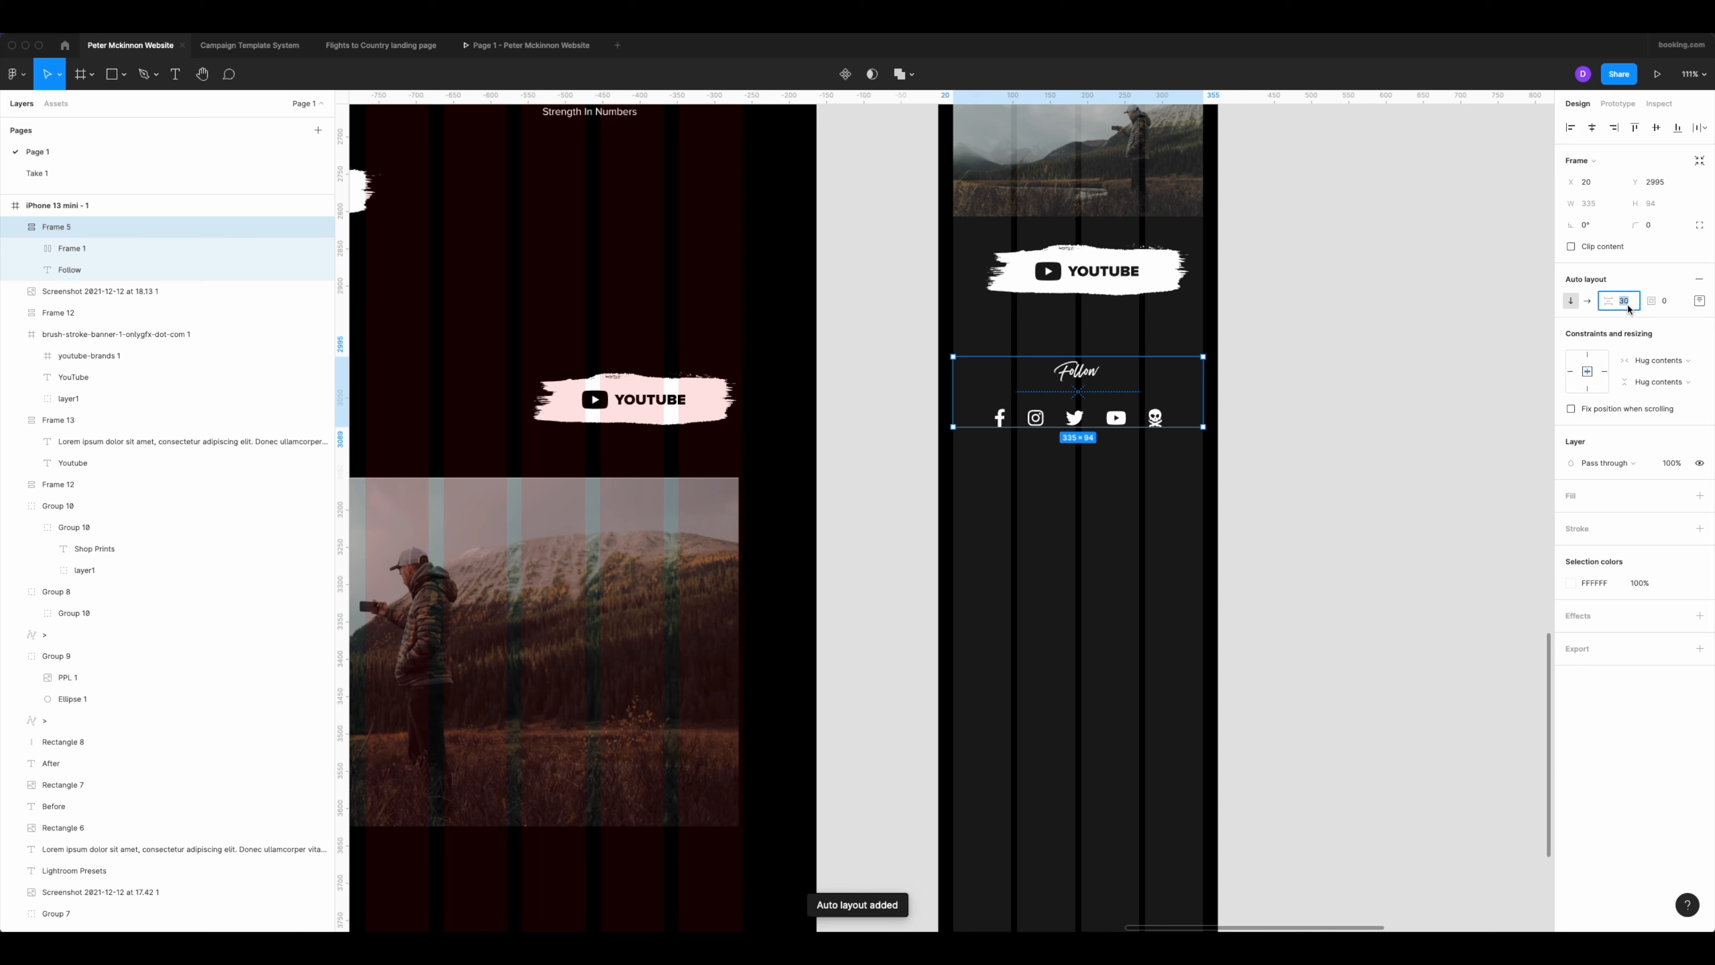
pyautogui.write('20')
pyautogui.press('Return')
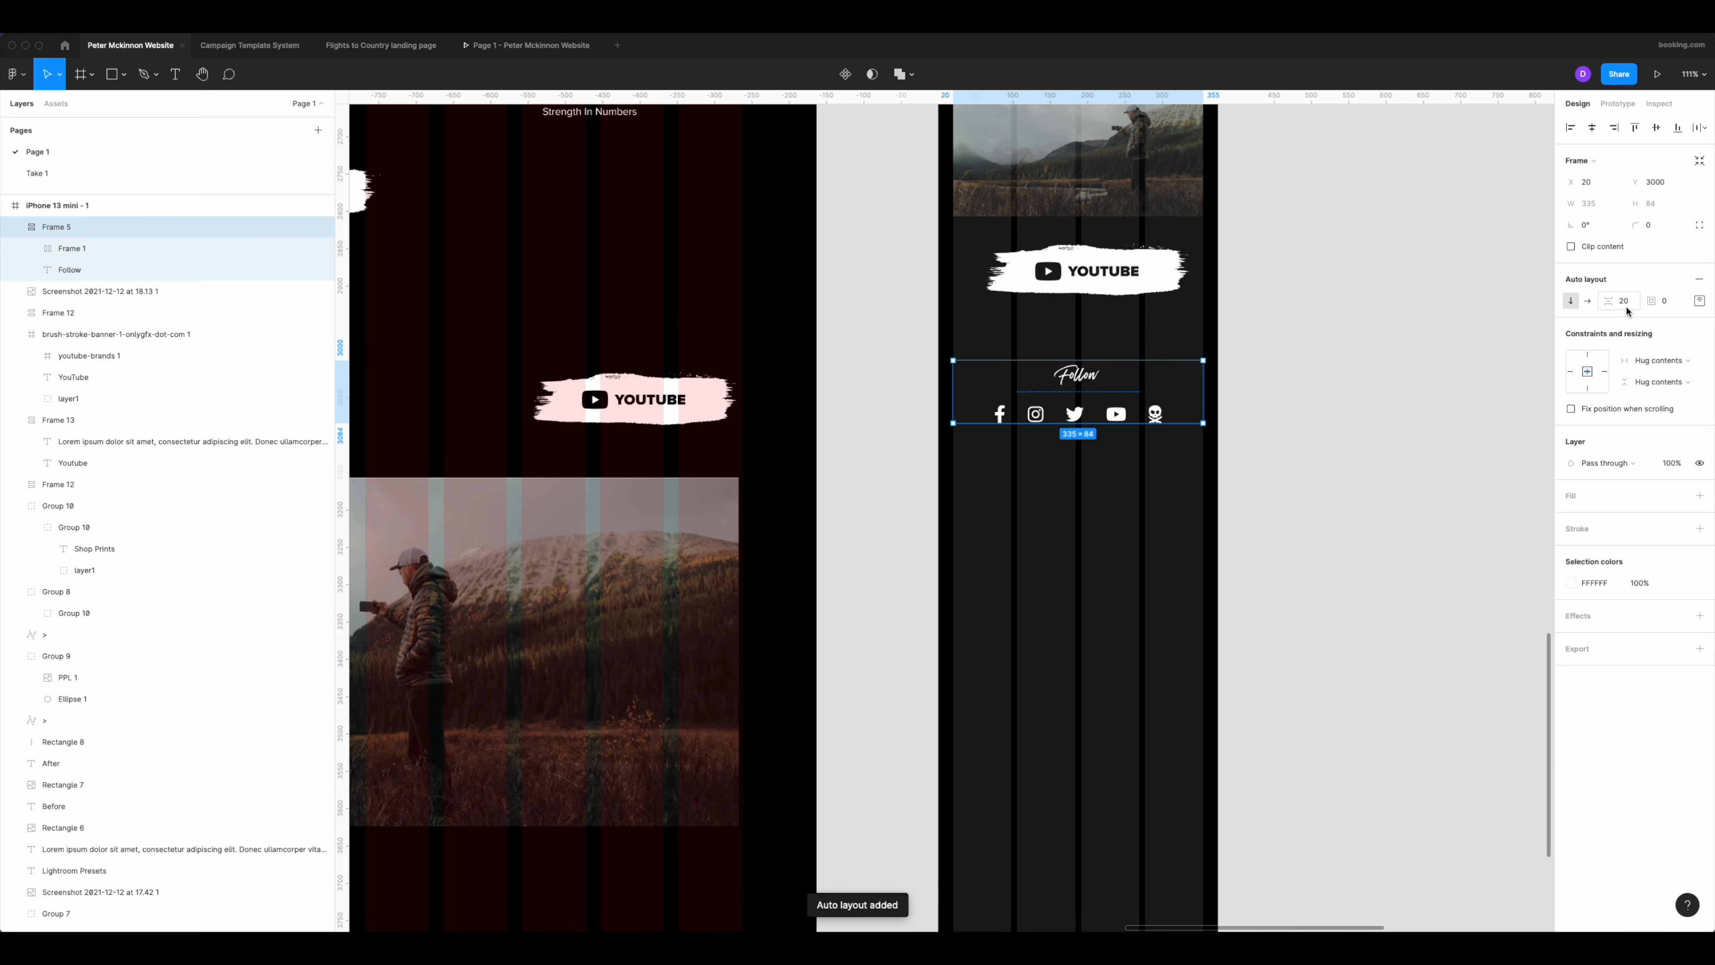
# Shorten the iPhone 13 mini frame to end just below the social icons and delete the stray brush-stroke banner beside it.
pyautogui.scroll(3, 1287, 320)
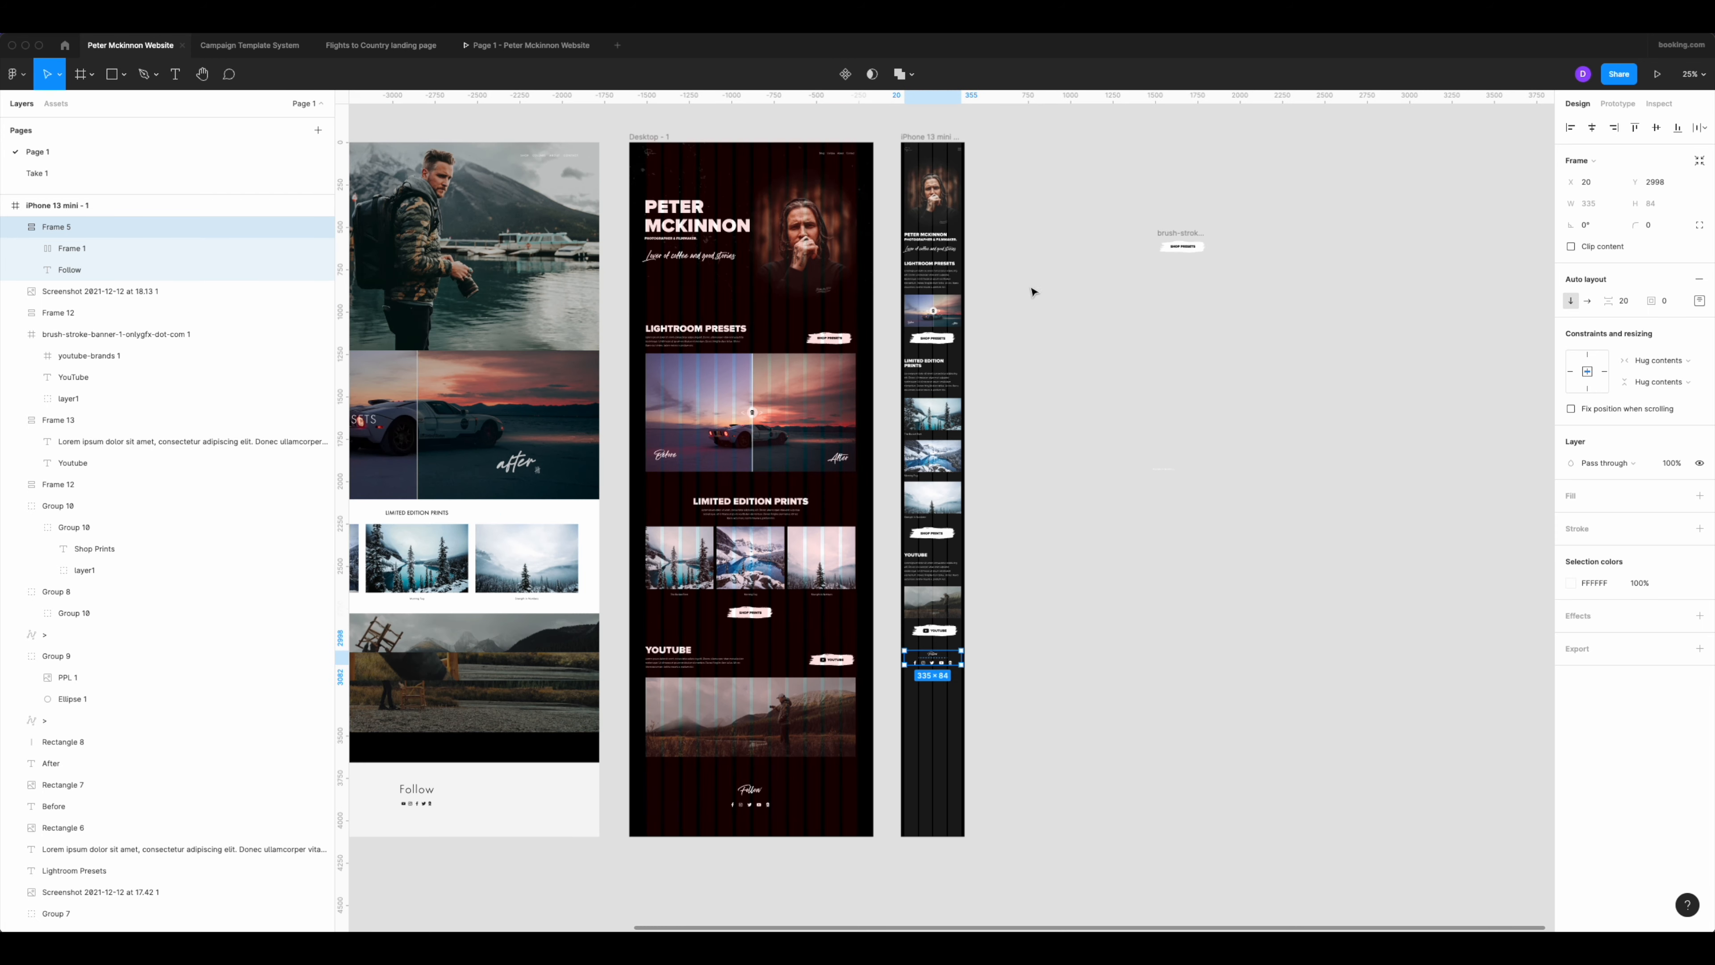
pyautogui.click(942, 138)
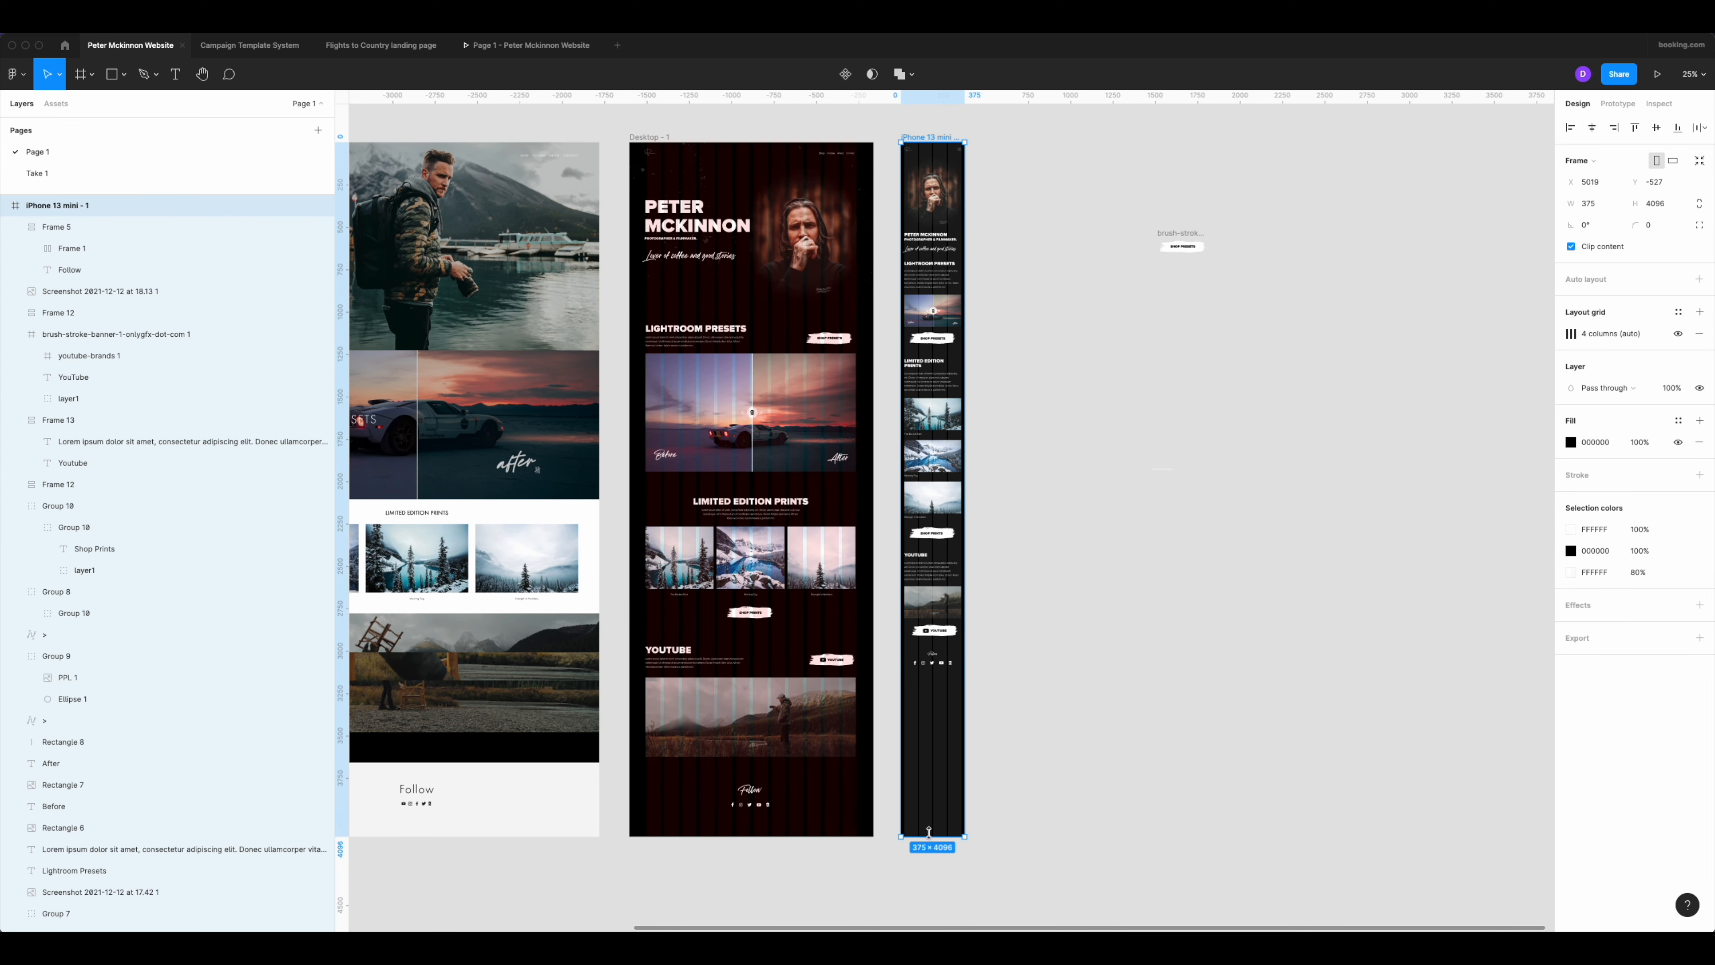
pyautogui.moveTo(929, 833); pyautogui.dragTo(930, 679)
pyautogui.moveTo(1118, 138)
pyautogui.mouseDown()
pyautogui.moveTo(1141, 218)
pyautogui.moveTo(1250, 341)
pyautogui.mouseUp()
pyautogui.press('Delete')
# Review the mobile sections from the hero portrait down to the social icons for layout and spacing.
pyautogui.scroll(8, 966, 325)
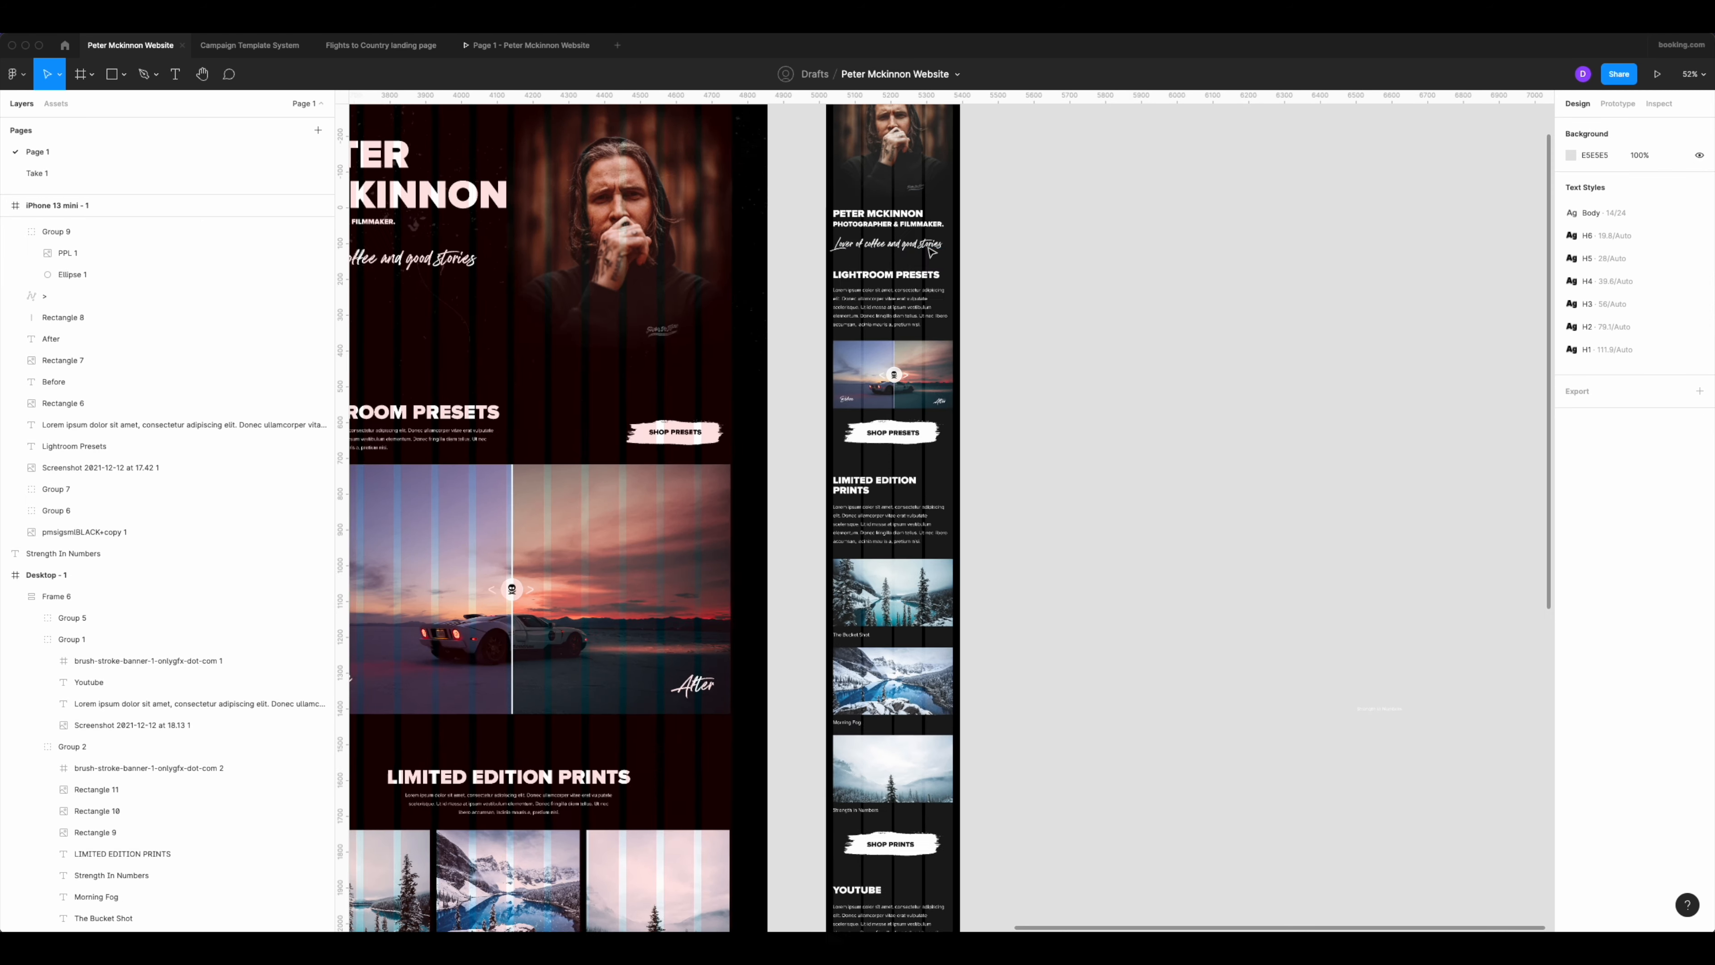
pyautogui.scroll(-6, 908, 482)
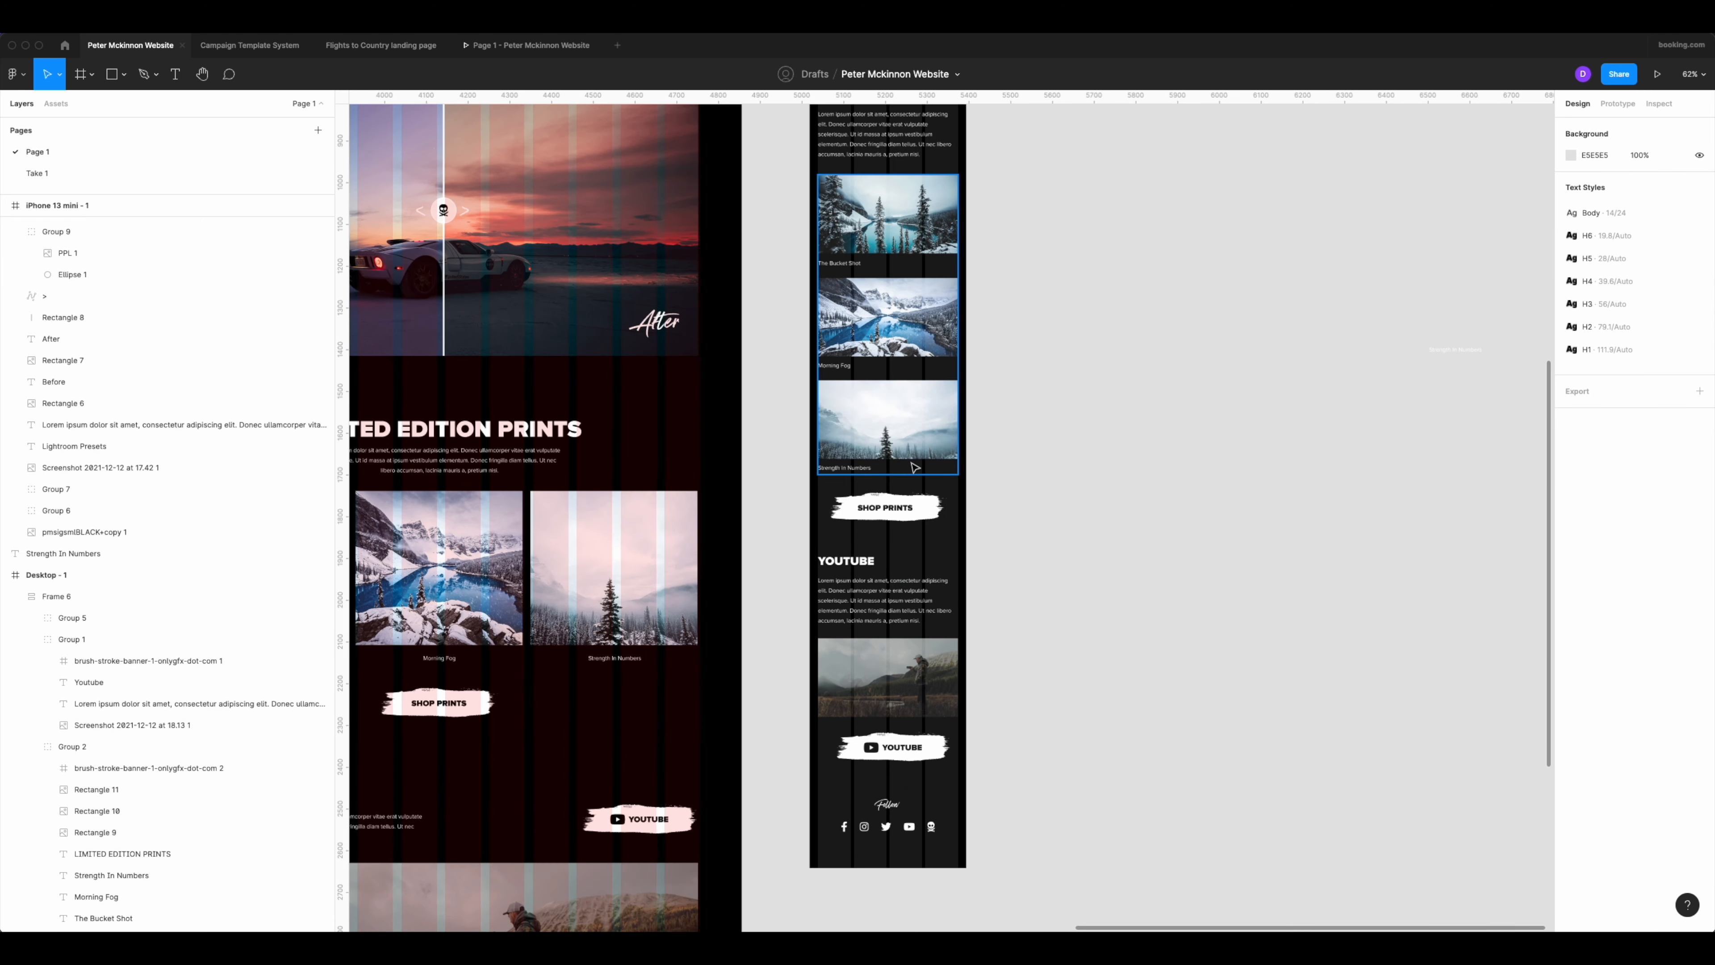
pyautogui.scroll(2, 902, 649)
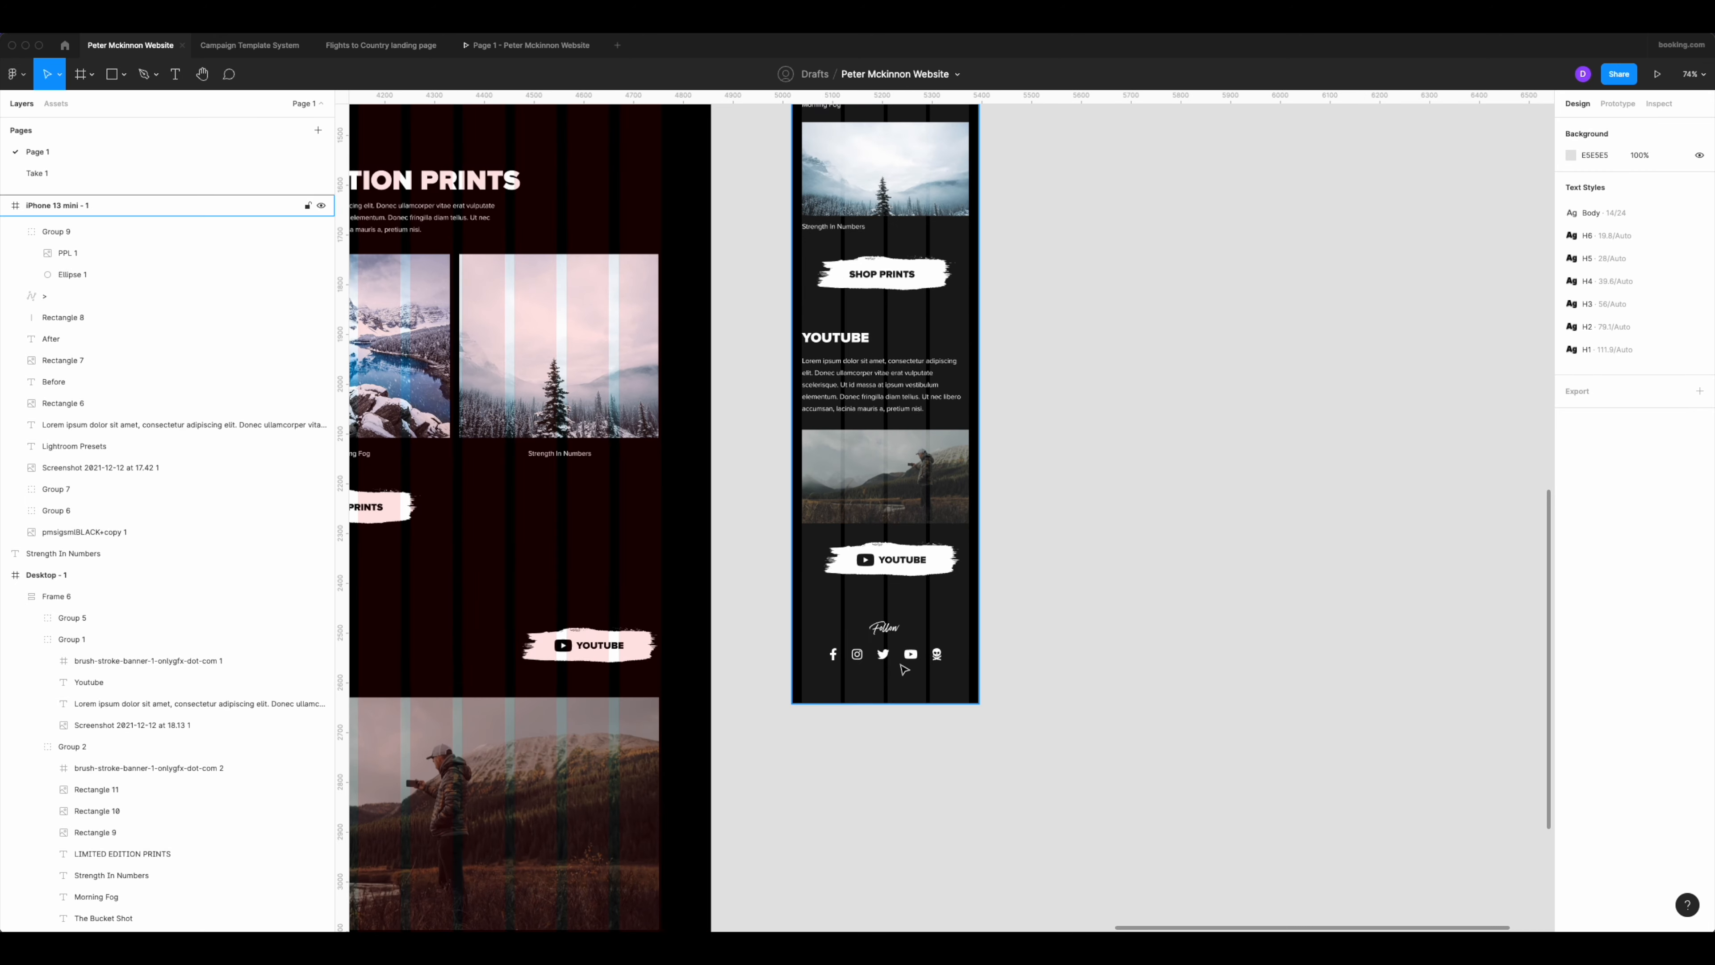
pyautogui.scroll(1, 899, 651)
pyautogui.scroll(2, 911, 473)
pyautogui.scroll(-5, 933, 525)
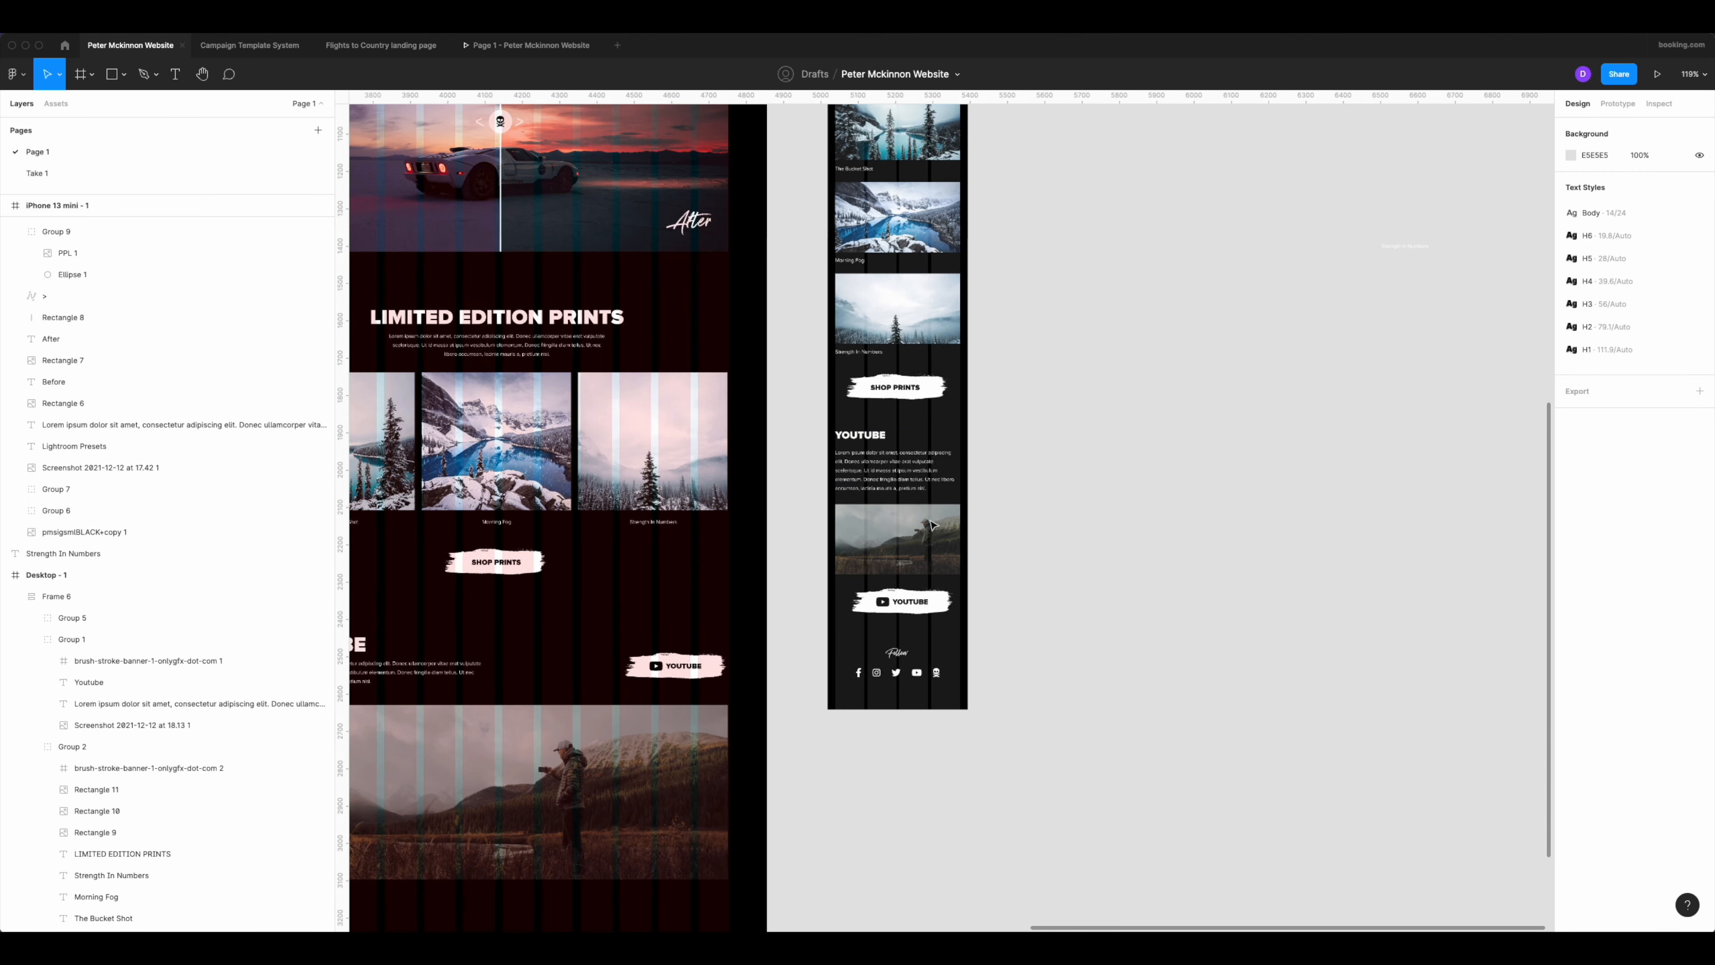
pyautogui.scroll(12, 947, 417)
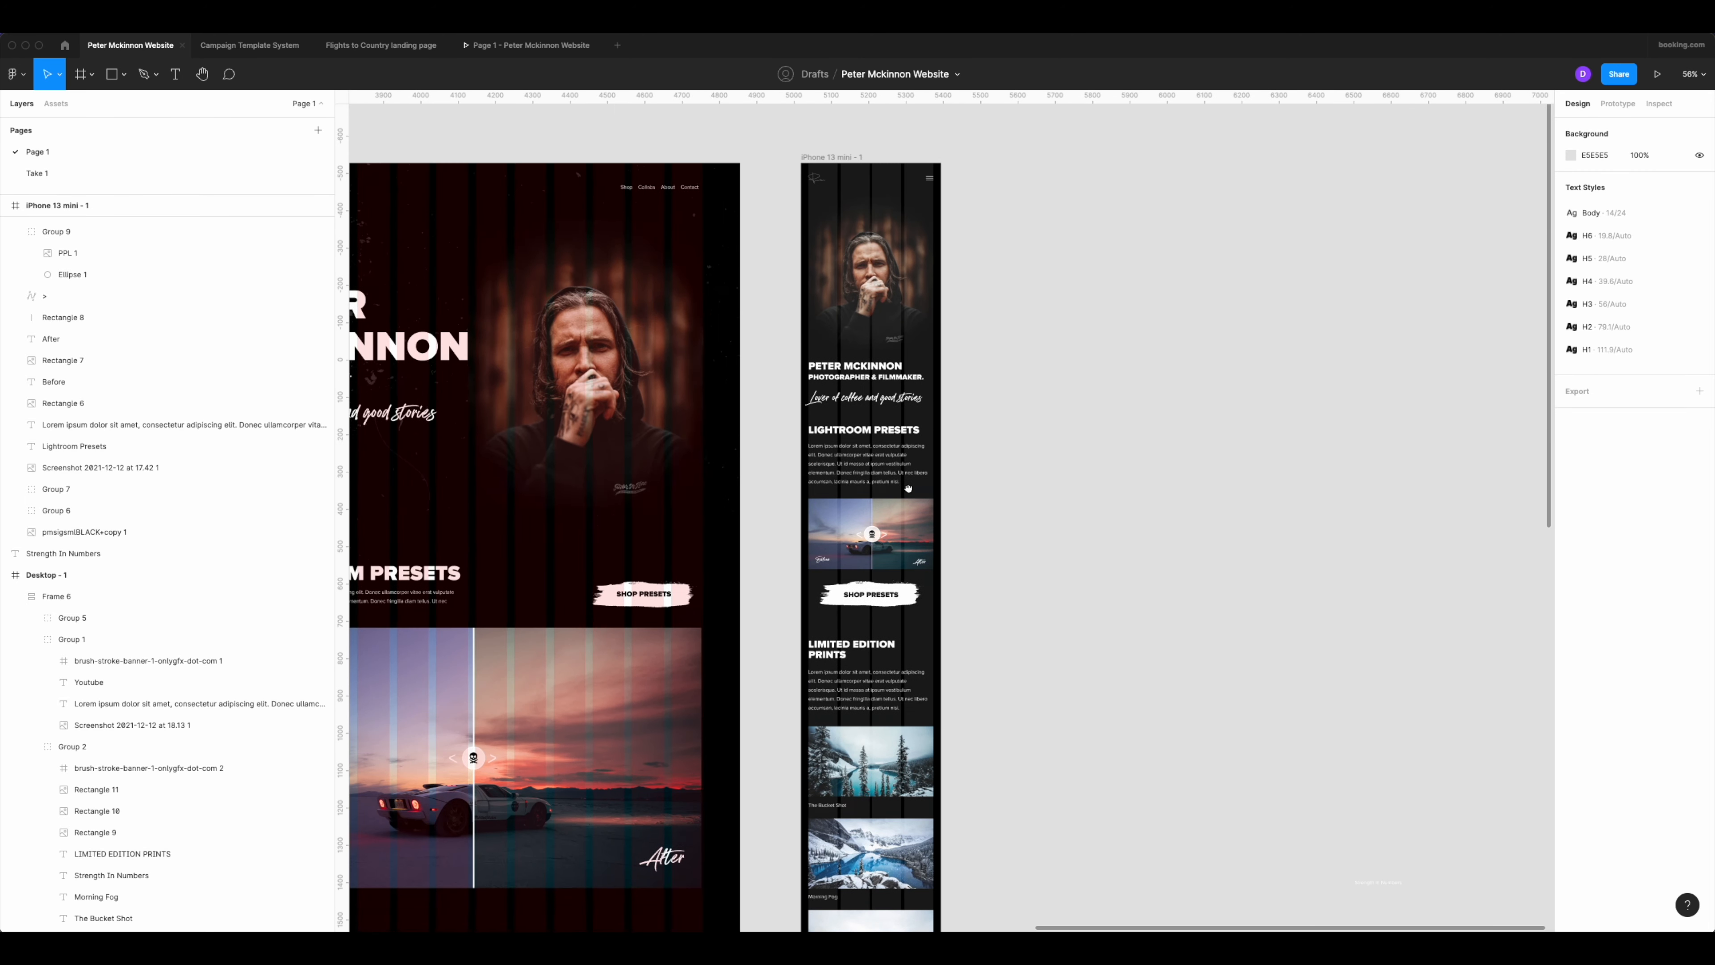
pyautogui.scroll(4, 860, 480)
pyautogui.scroll(-4, 877, 473)
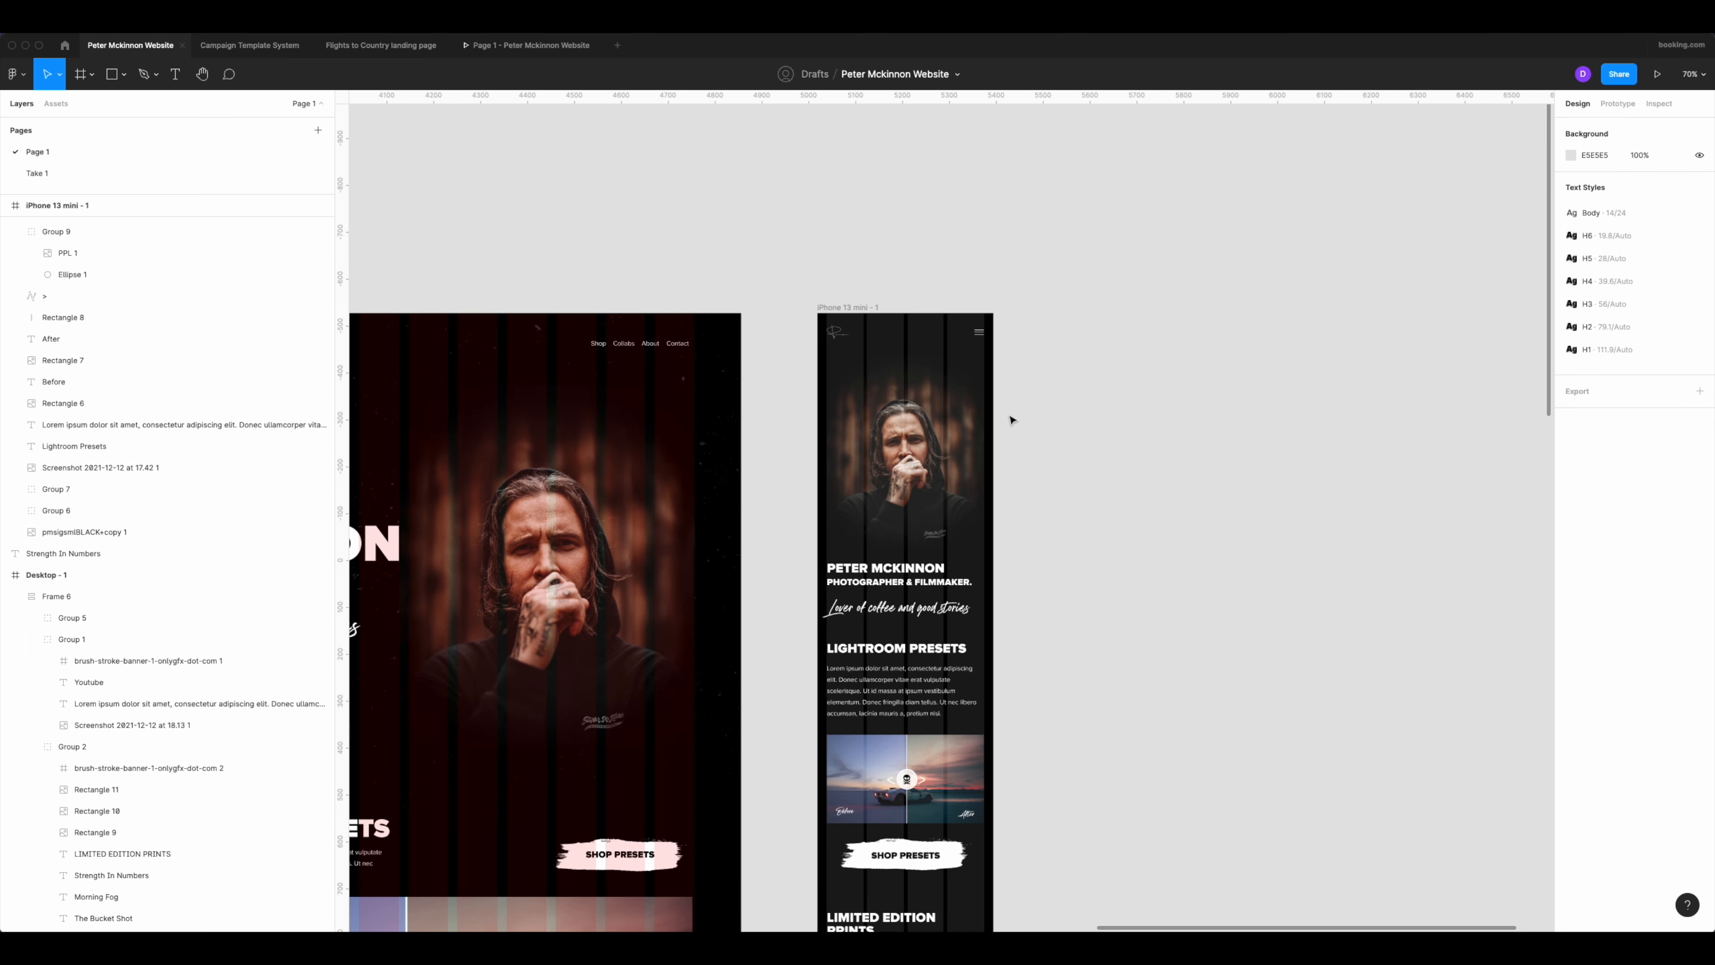
# Group the mobile hero portrait with its title texts, and separately group the Lightroom Presets section with its button.
pyautogui.moveTo(1033, 393); pyautogui.dragTo(839, 620)
pyautogui.hotkey('ctrl', 'g')
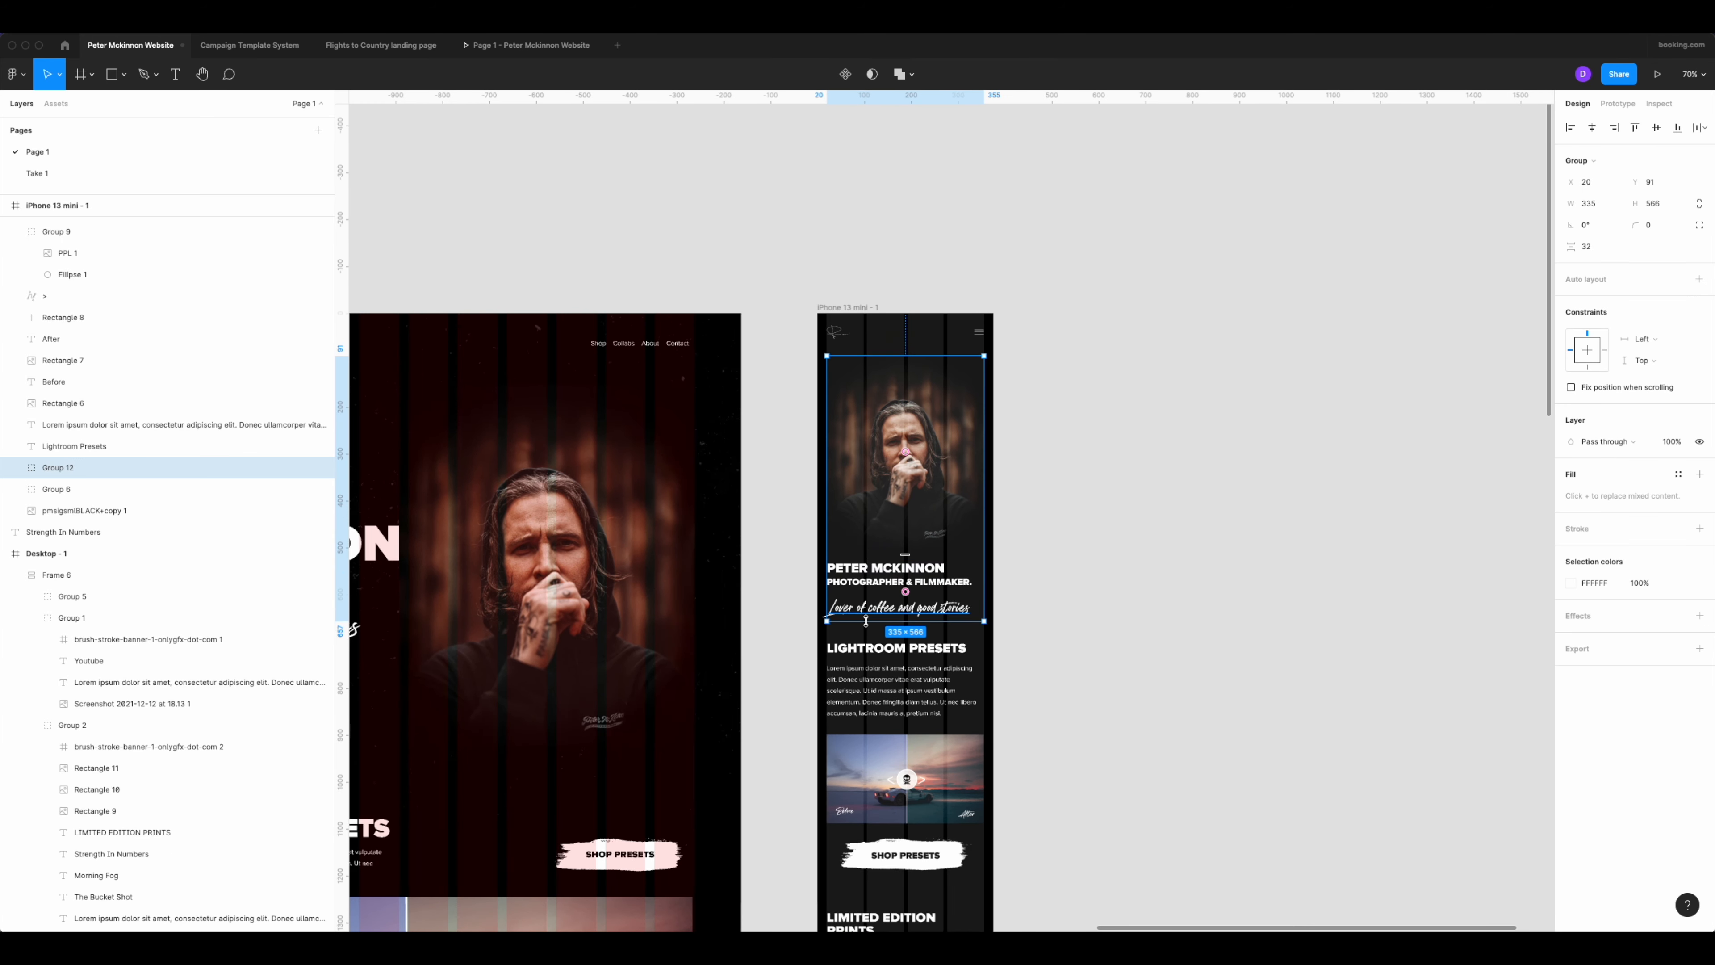
pyautogui.scroll(-3, 909, 574)
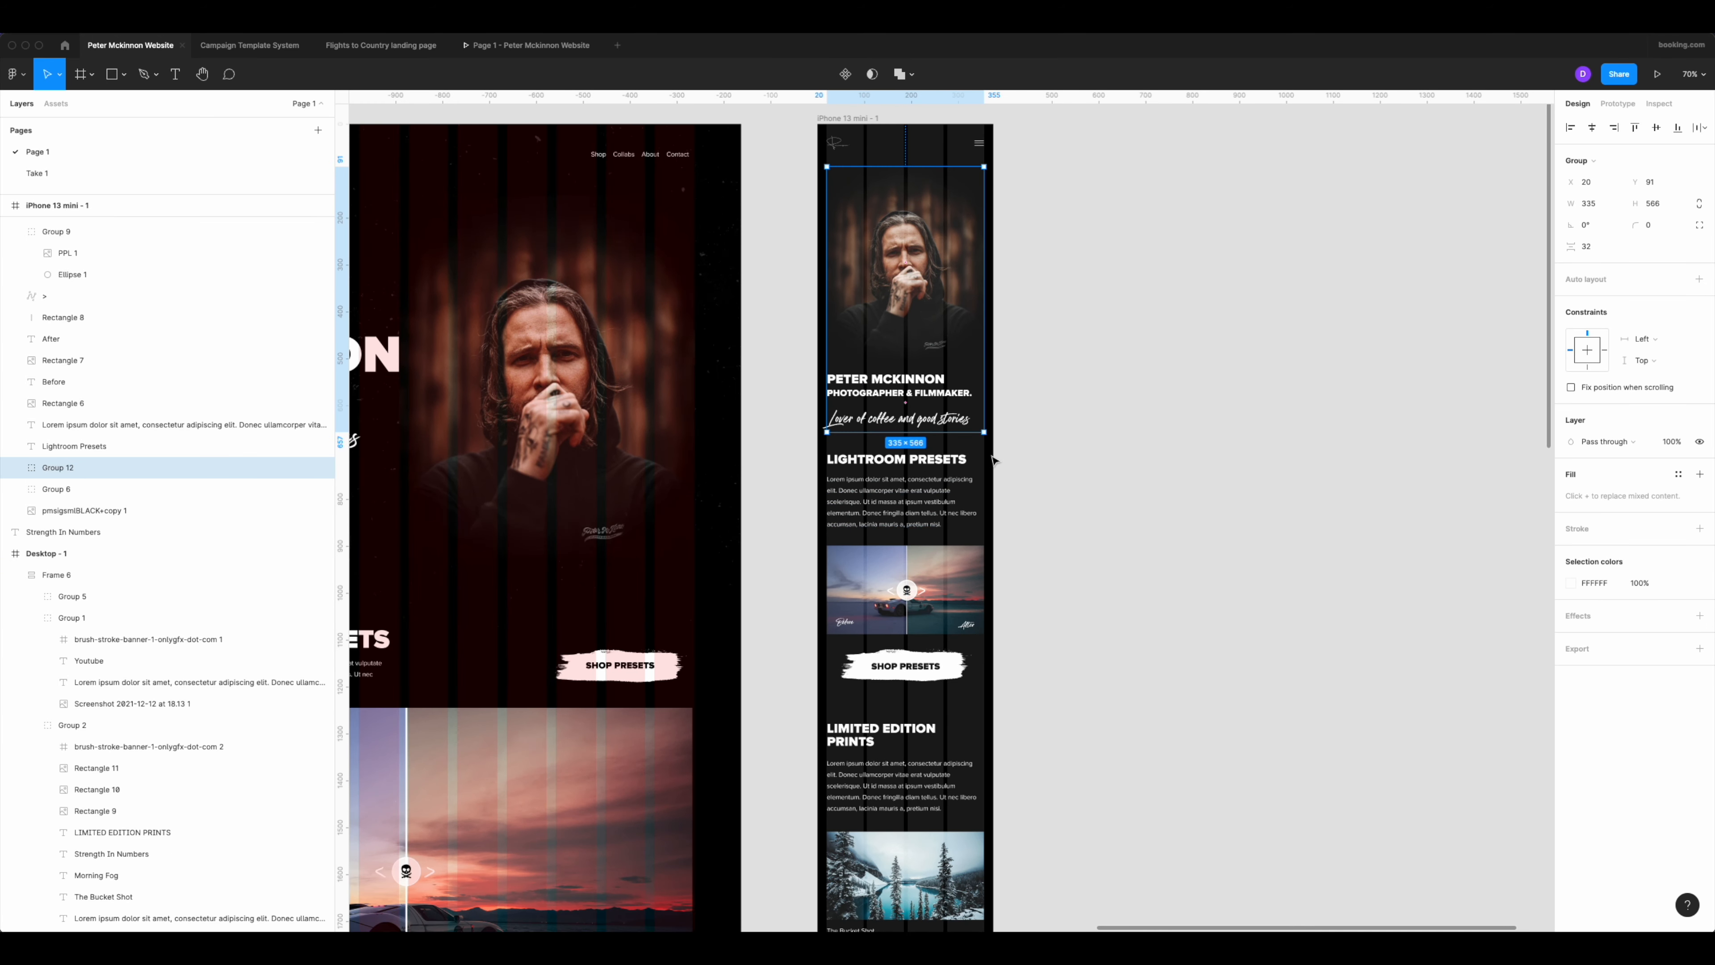
pyautogui.moveTo(991, 452); pyautogui.dragTo(1006, 645)
pyautogui.hotkey('ctrl', 'g')
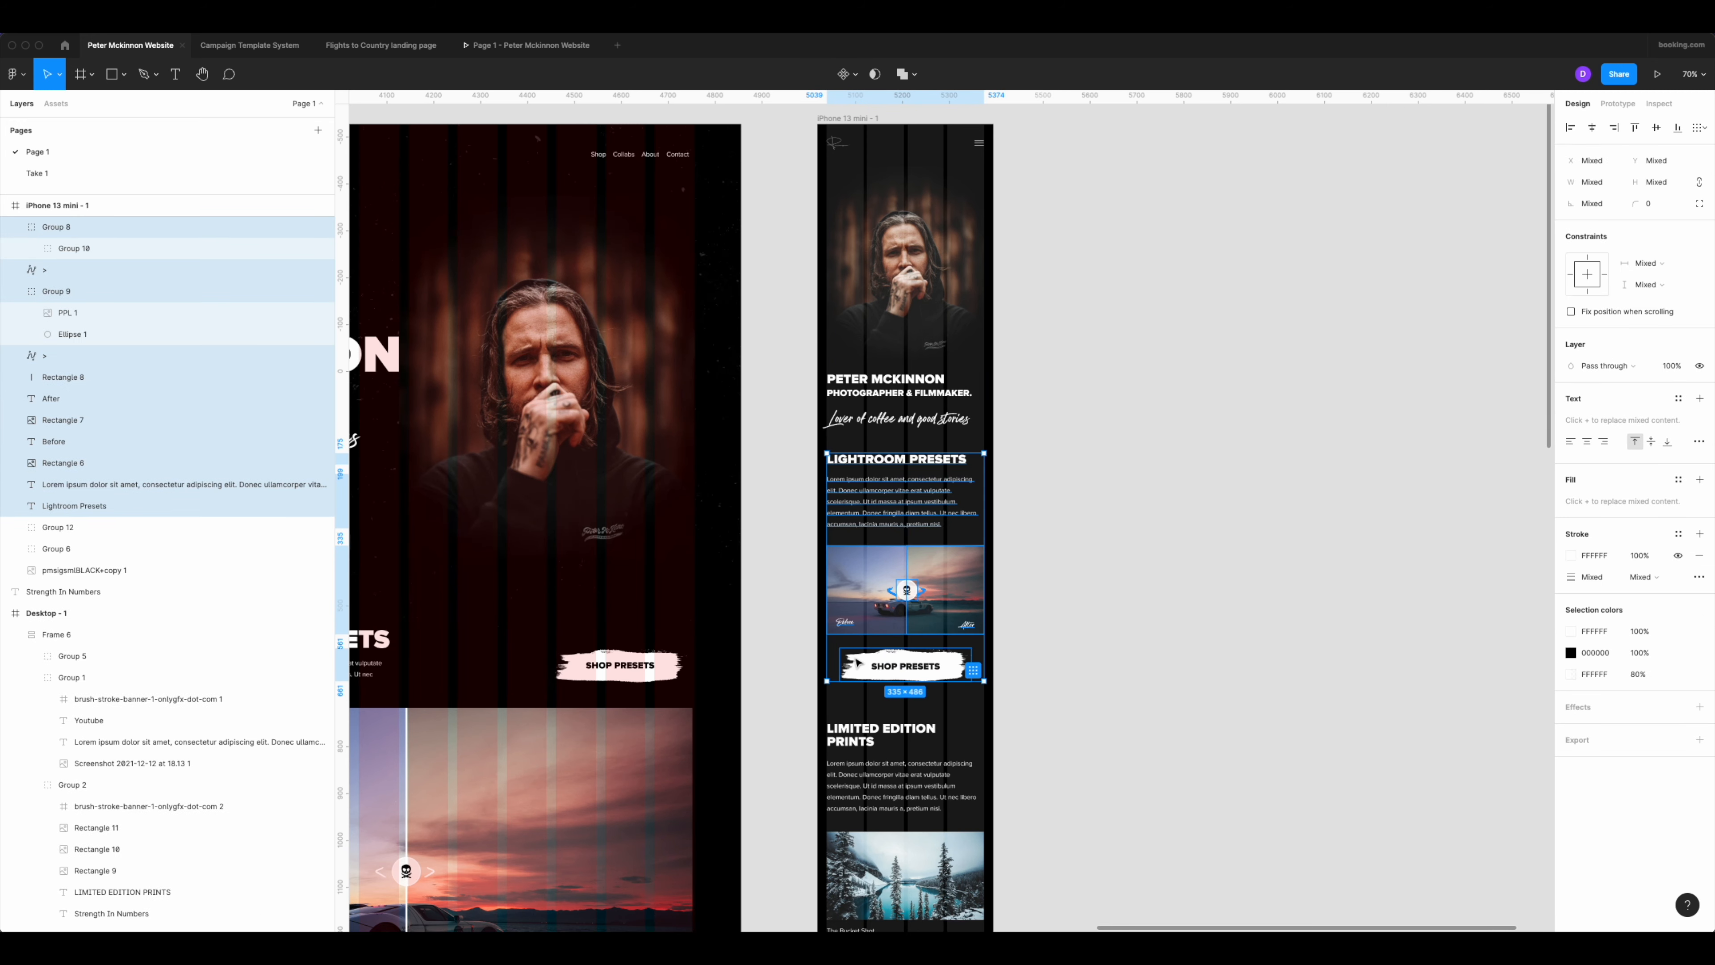
# Group the mobile Limited Edition Prints heading, text, captioned images and Shop Prints button.
pyautogui.scroll(-5, 1006, 646)
pyautogui.moveTo(1016, 451); pyautogui.dragTo(836, 893)
pyautogui.scroll(-7, 1027, 693)
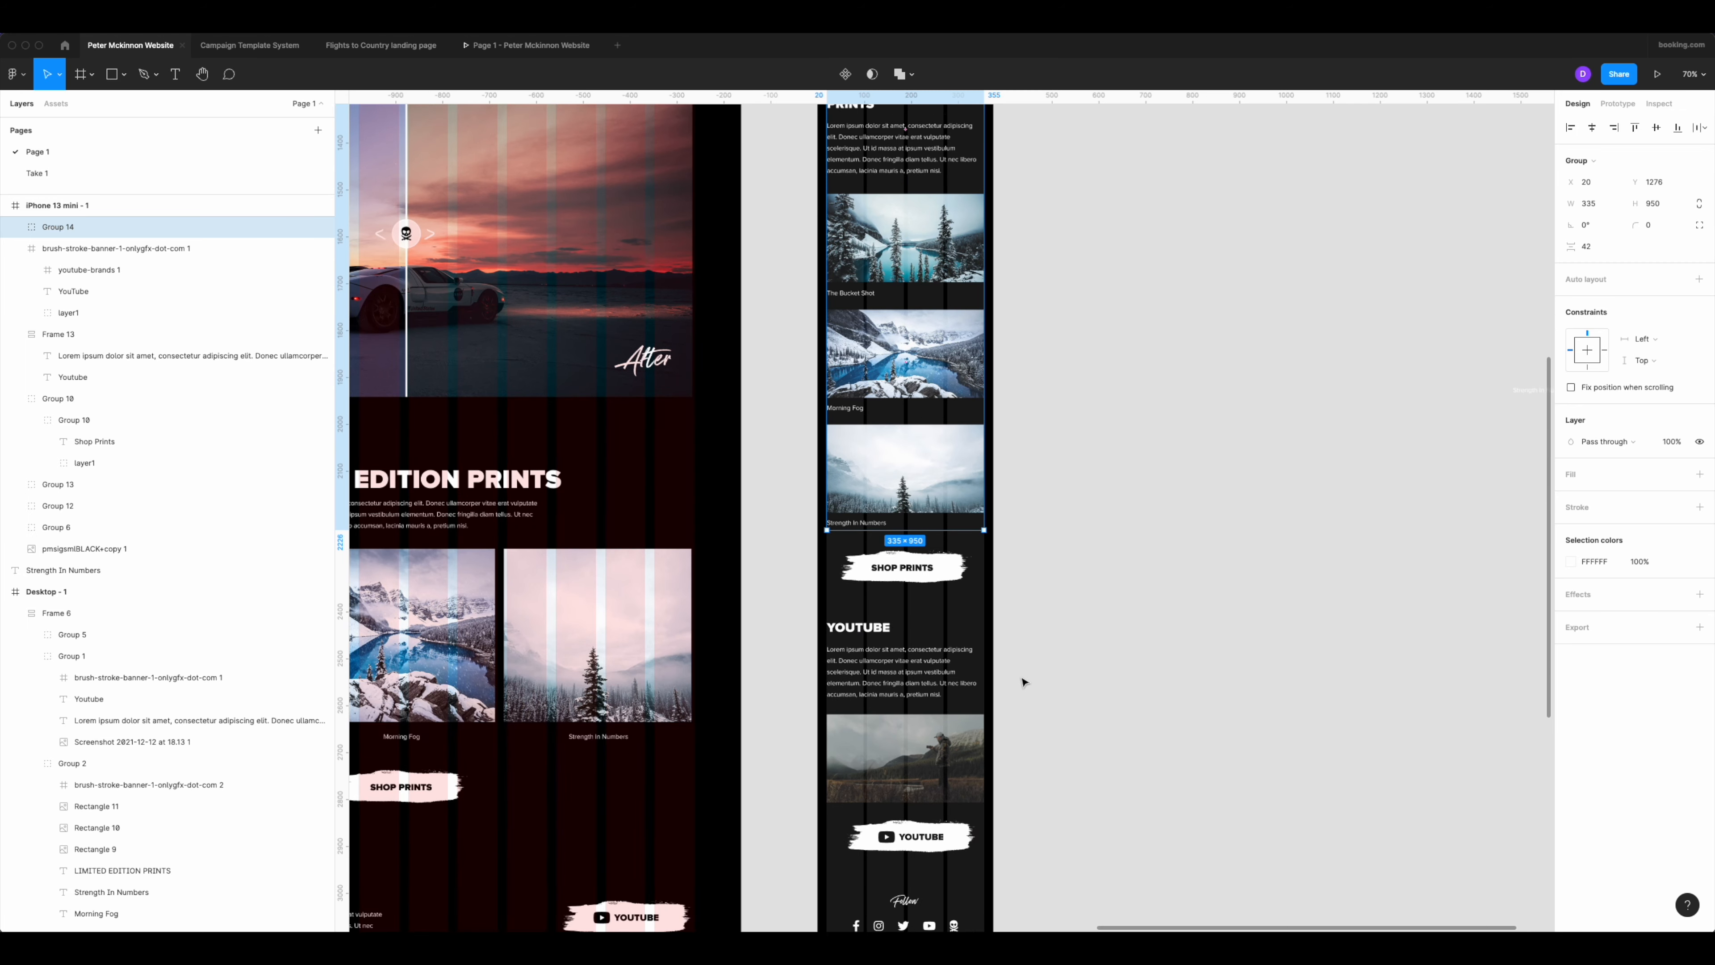
pyautogui.scroll(-2, 1067, 584)
pyautogui.moveTo(1029, 592); pyautogui.dragTo(862, 163)
pyautogui.hotkey('ctrl', 'g')
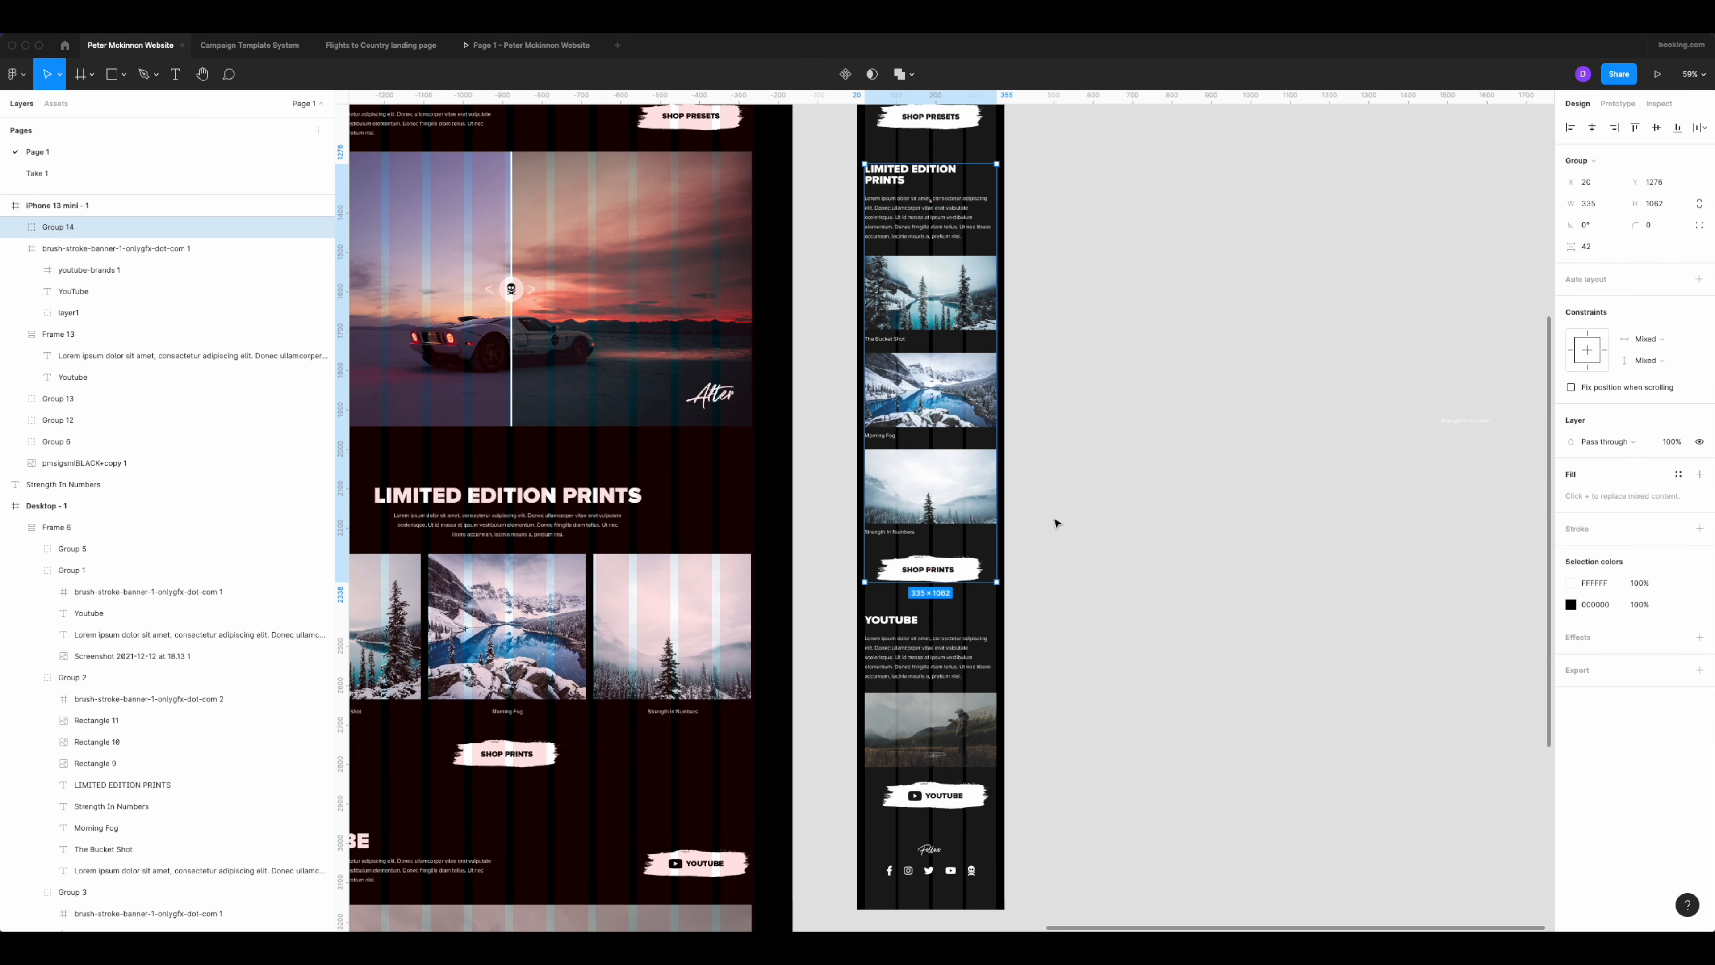
# Group the mobile YouTube text, image and button, and separately group the Follow heading with its social icons.
pyautogui.moveTo(1066, 608); pyautogui.dragTo(853, 814)
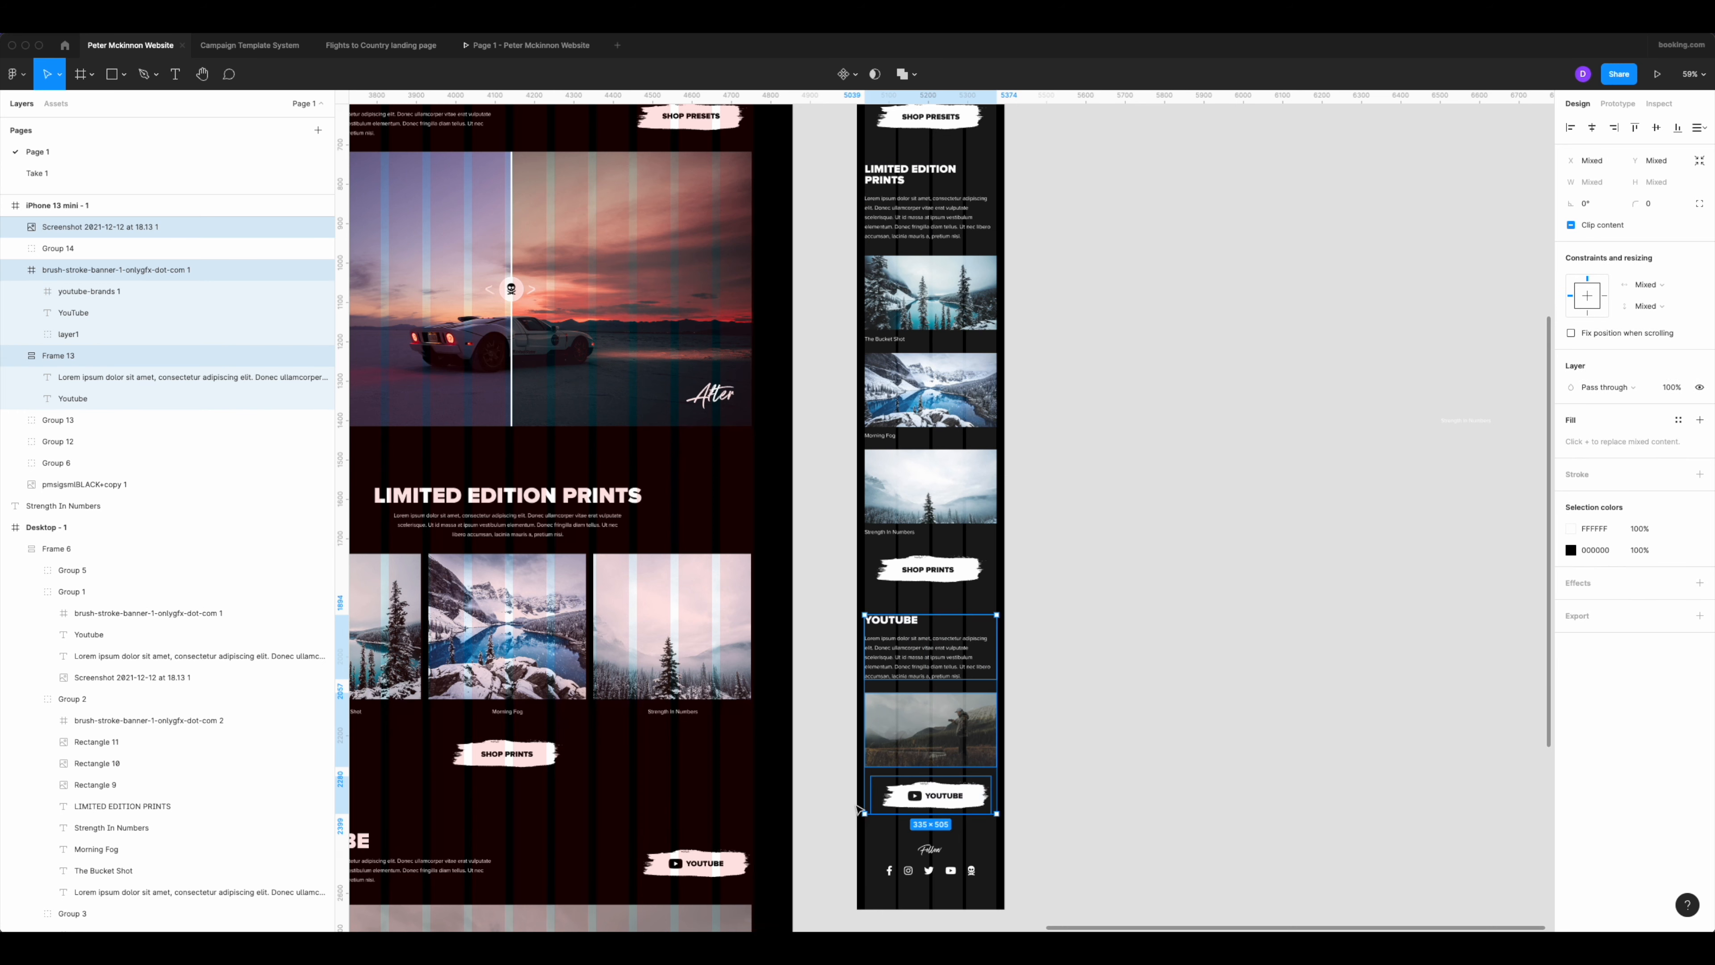
pyautogui.hotkey('ctrl', 'g')
pyautogui.click(1026, 850)
pyautogui.moveTo(1026, 841); pyautogui.dragTo(861, 878)
pyautogui.hotkey('shift', 'a')
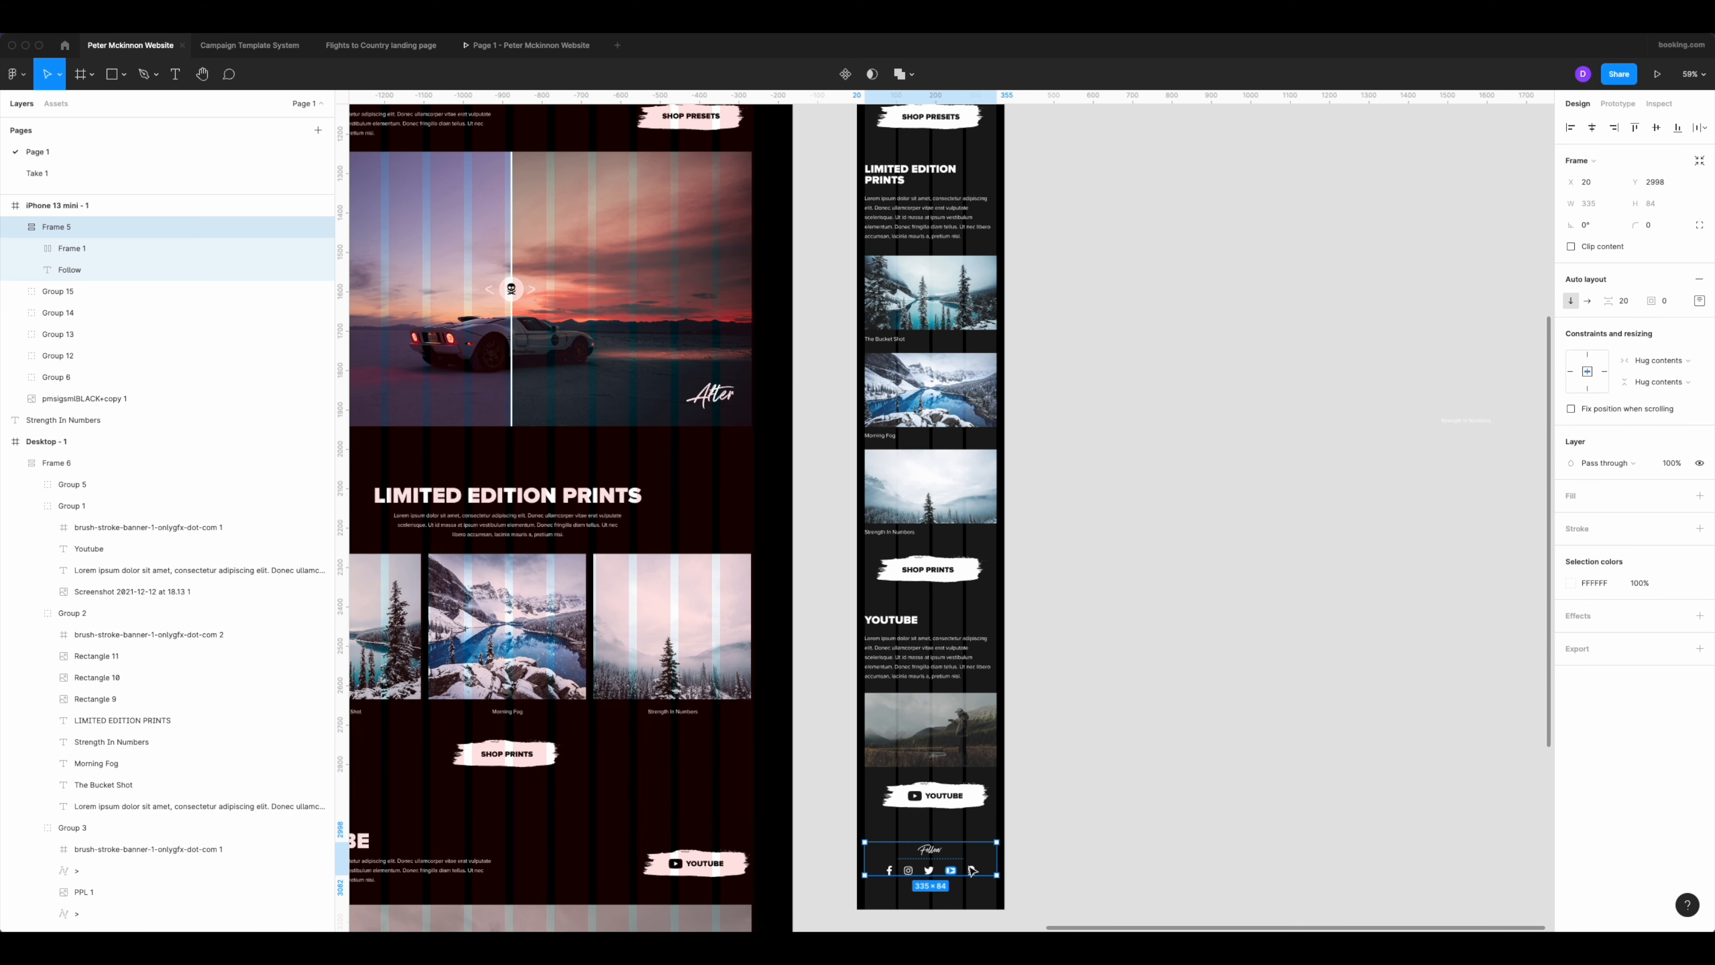
pyautogui.hotkey('ctrl', 'g')
pyautogui.click(1064, 643)
# Combine the five mobile section groups, from the hero to Follow, into a single group.
pyautogui.scroll(-10, 1064, 643)
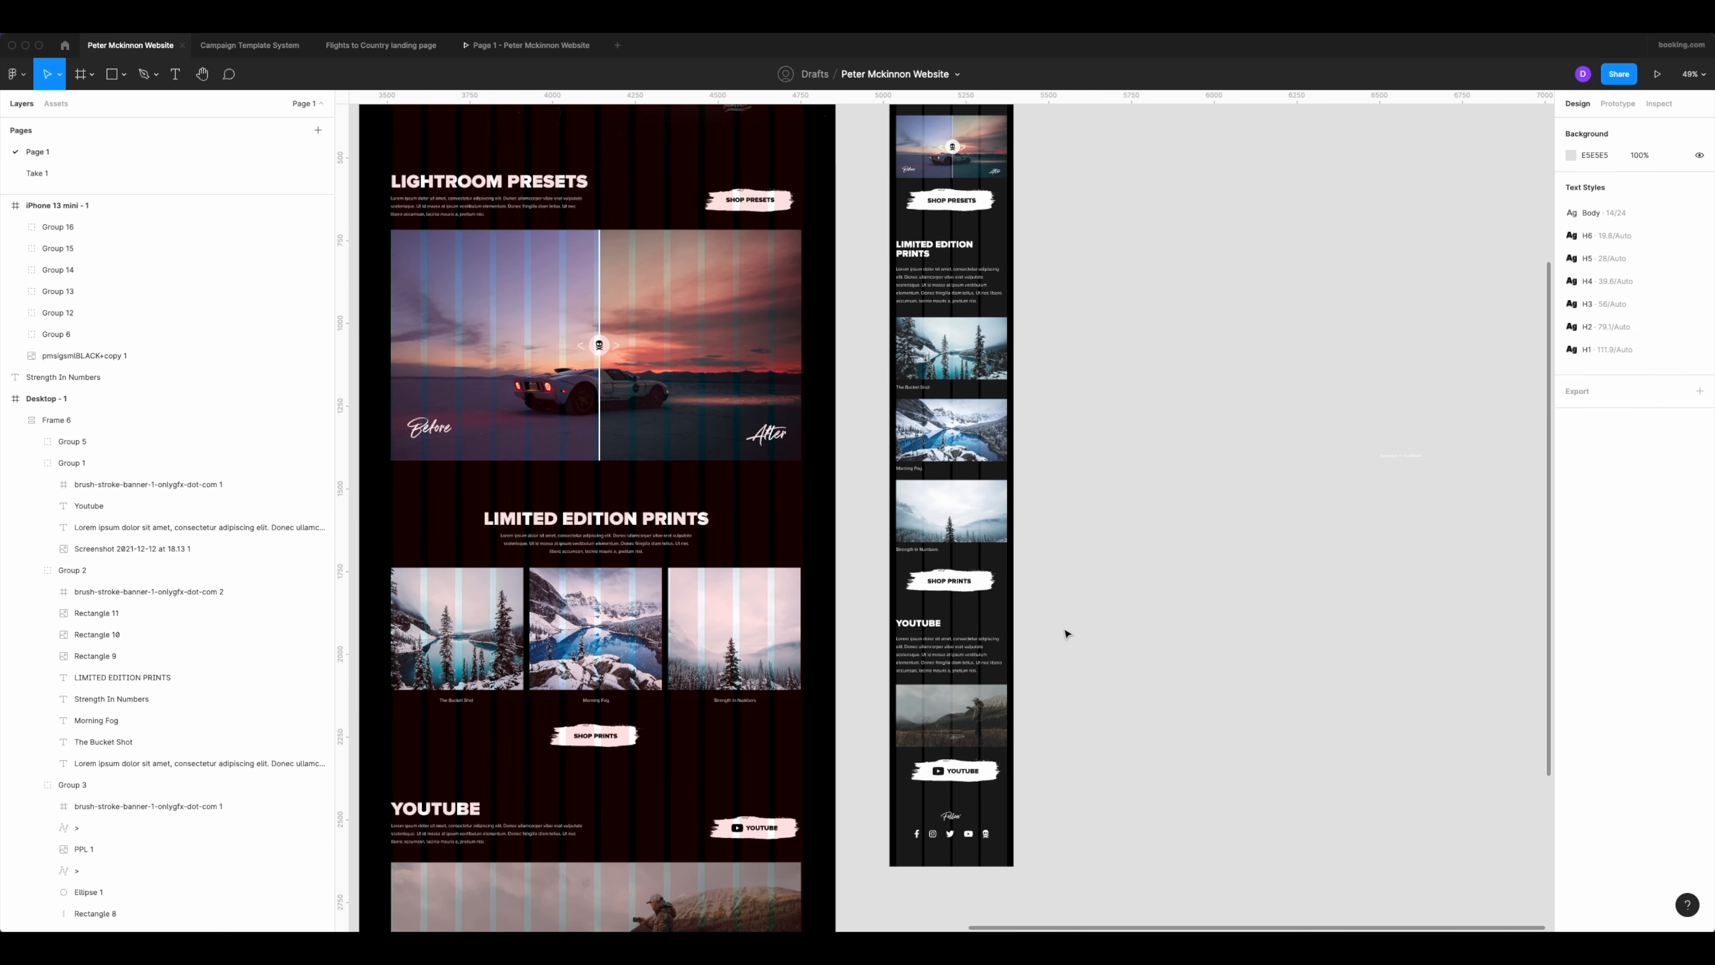
pyautogui.hscroll(3, 1070, 624)
pyautogui.scroll(5, 925, 240)
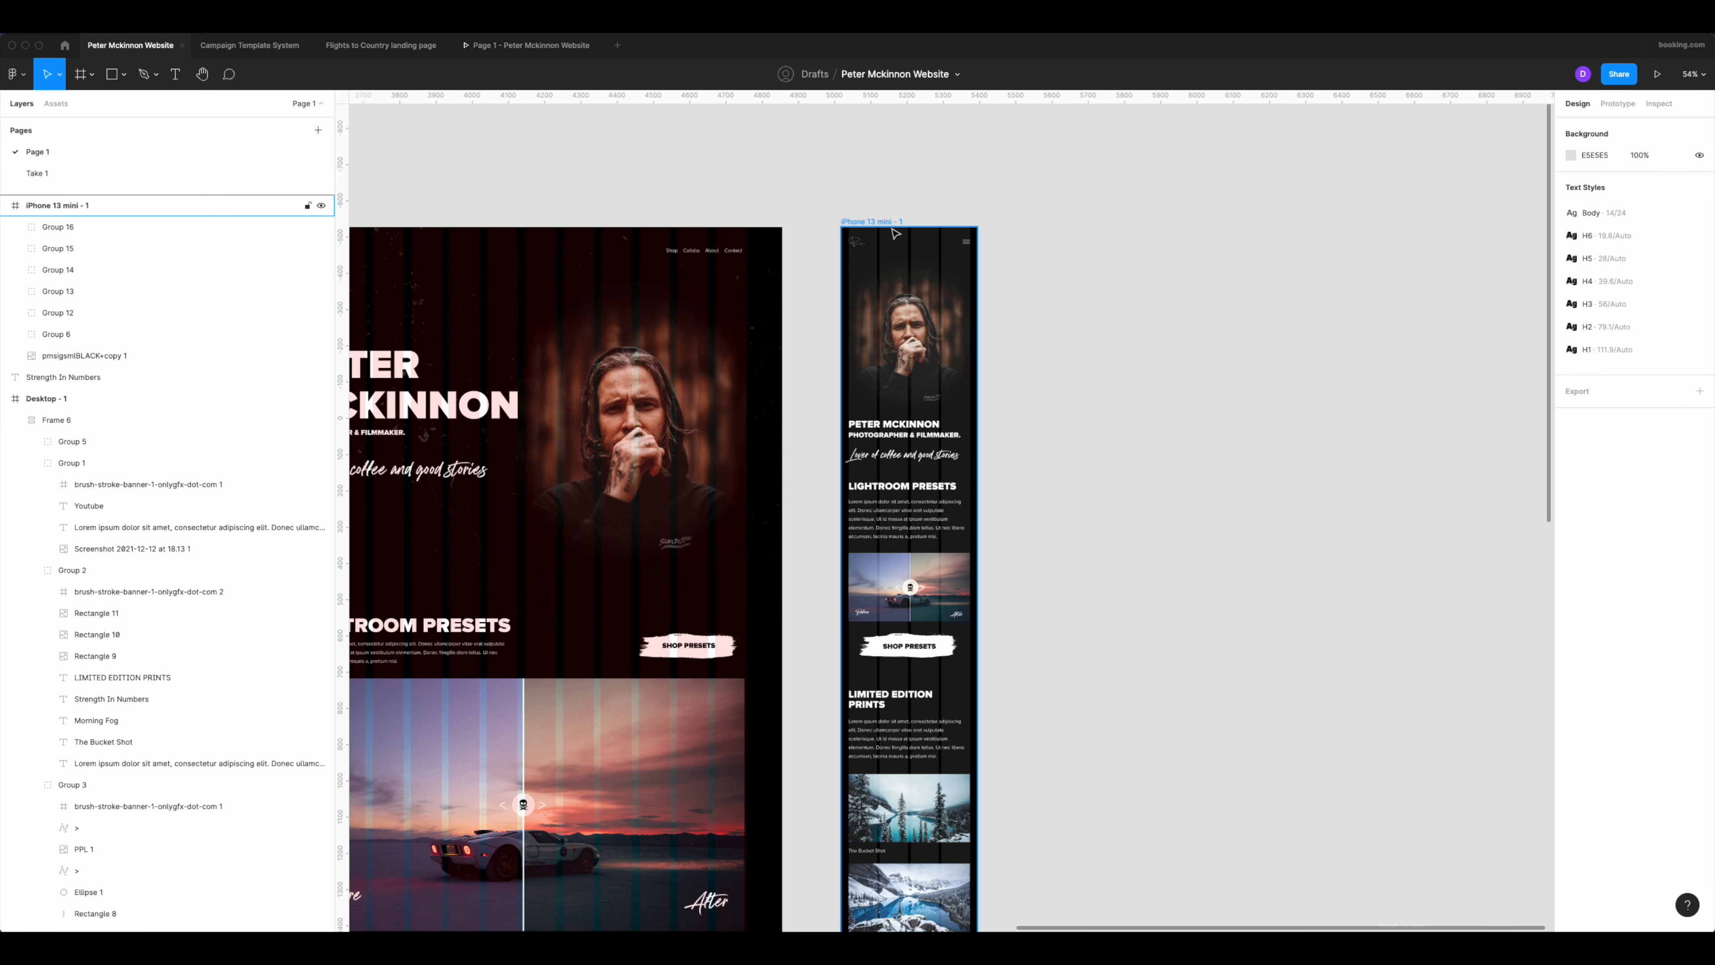
pyautogui.moveTo(946, 251); pyautogui.dragTo(970, 473)
pyautogui.scroll(-3, 1025, 324)
pyautogui.scroll(-8, 1002, 473)
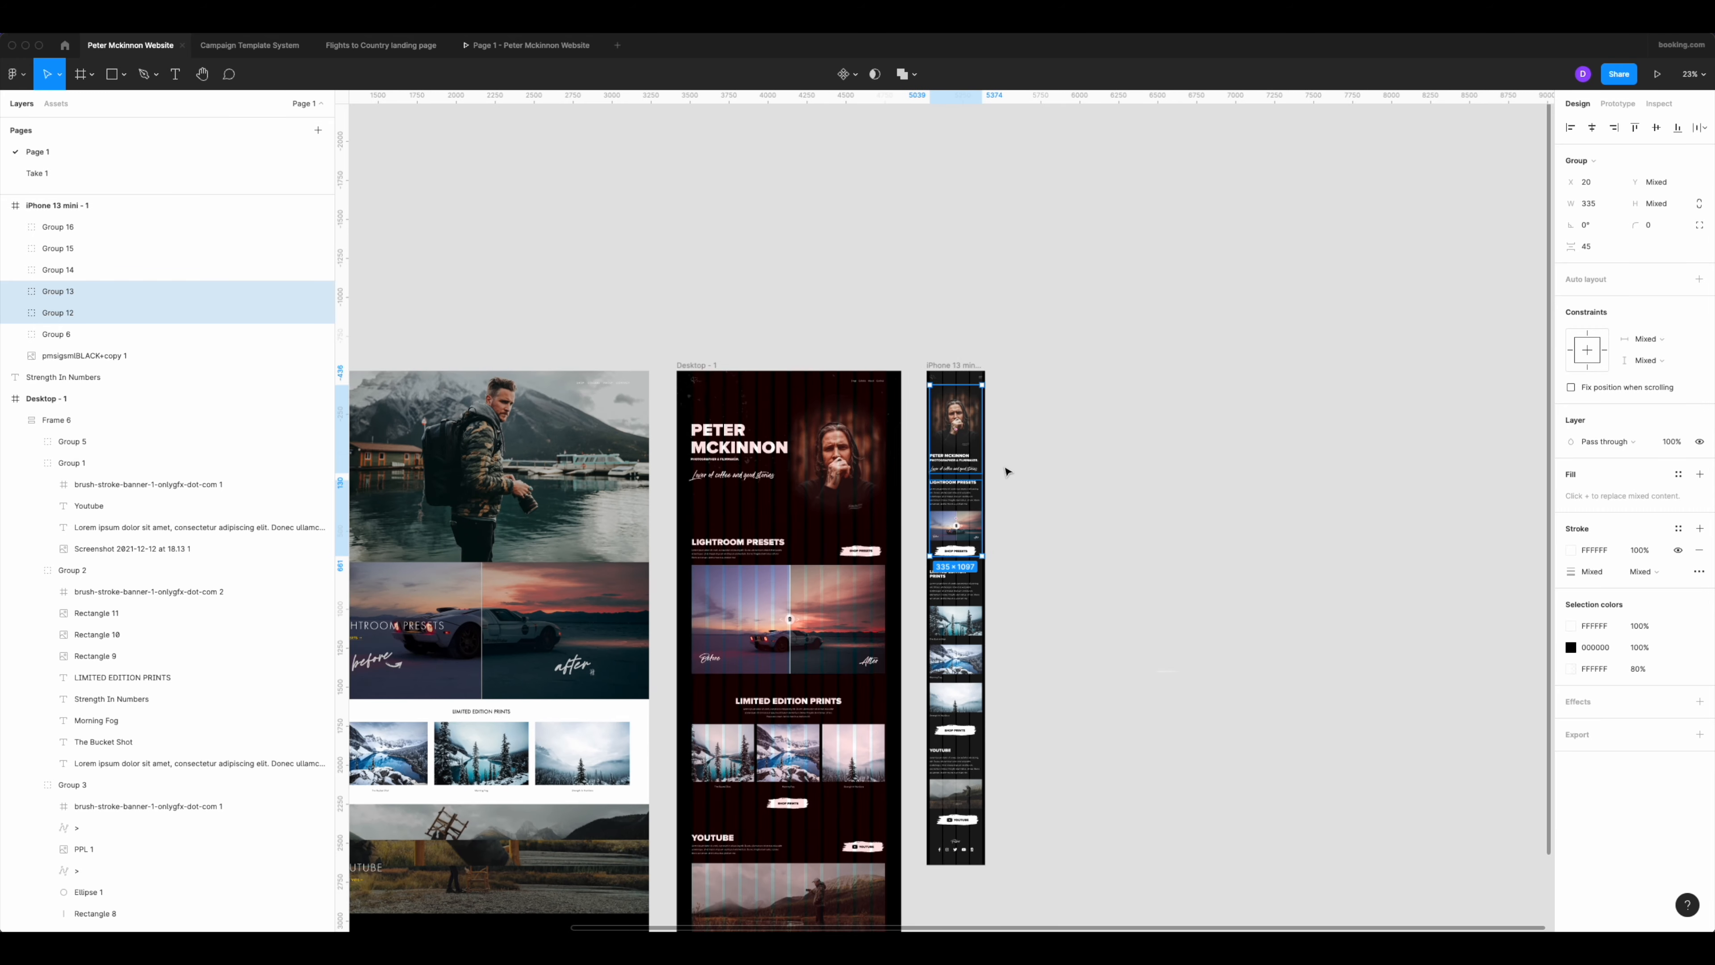
pyautogui.scroll(-2, 1007, 405)
pyautogui.moveTo(1010, 323); pyautogui.dragTo(934, 760)
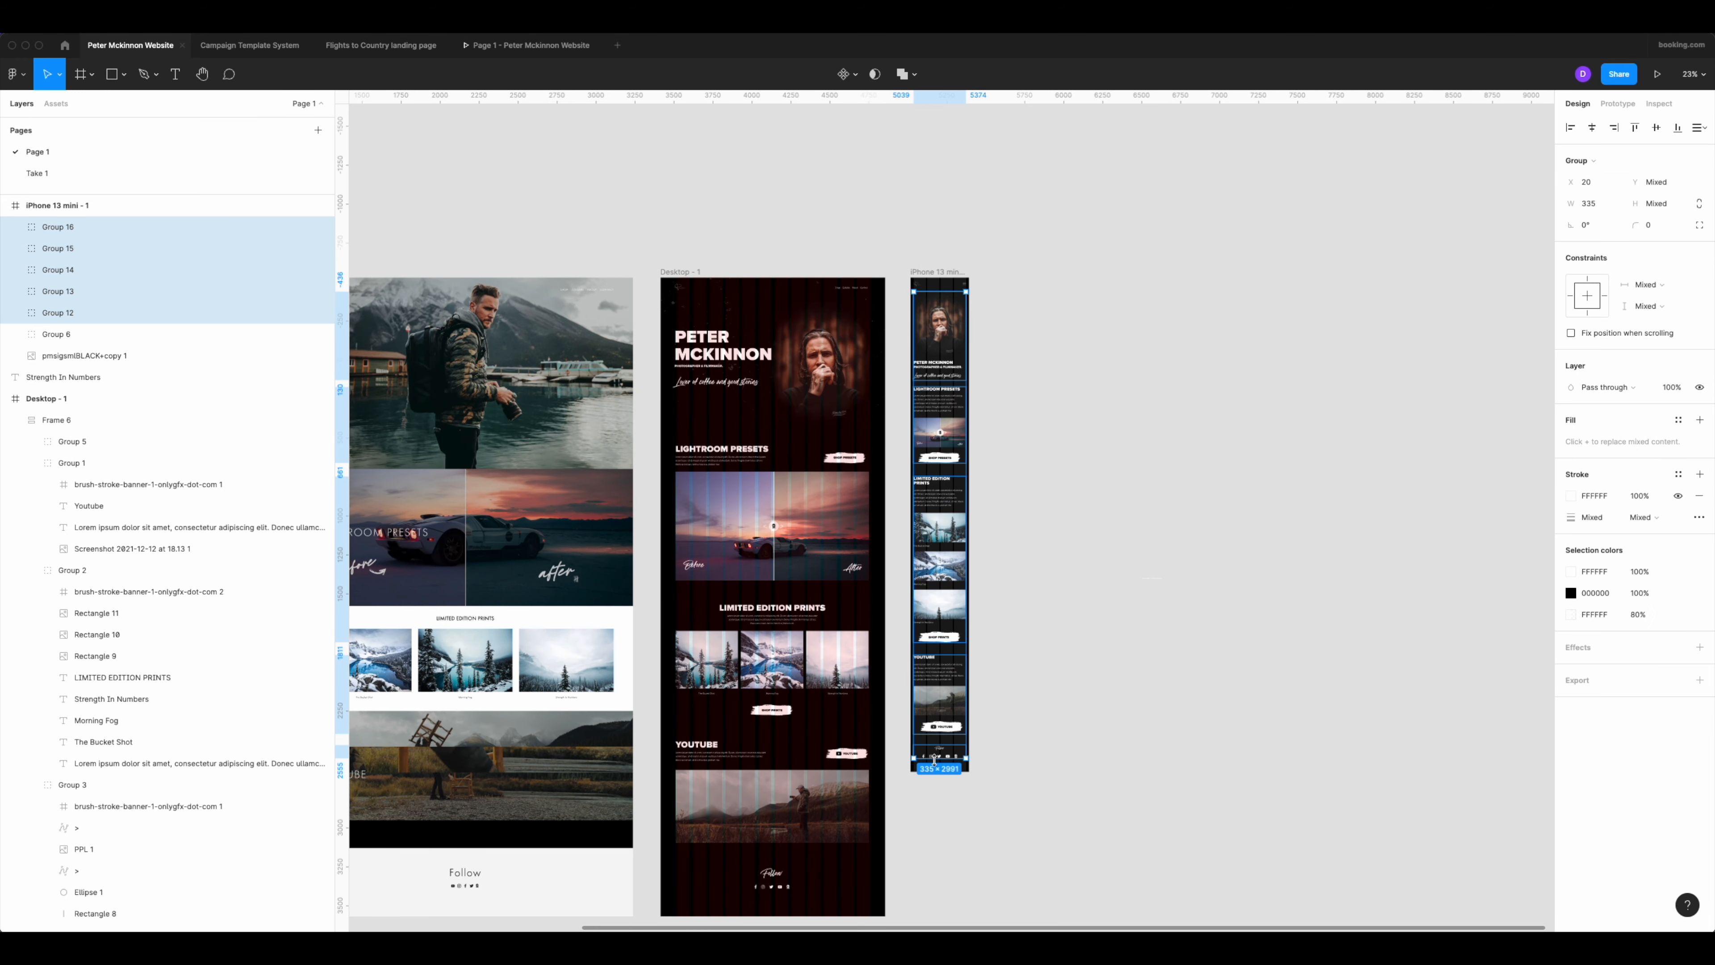
pyautogui.hotkey('ctrl', 'g')
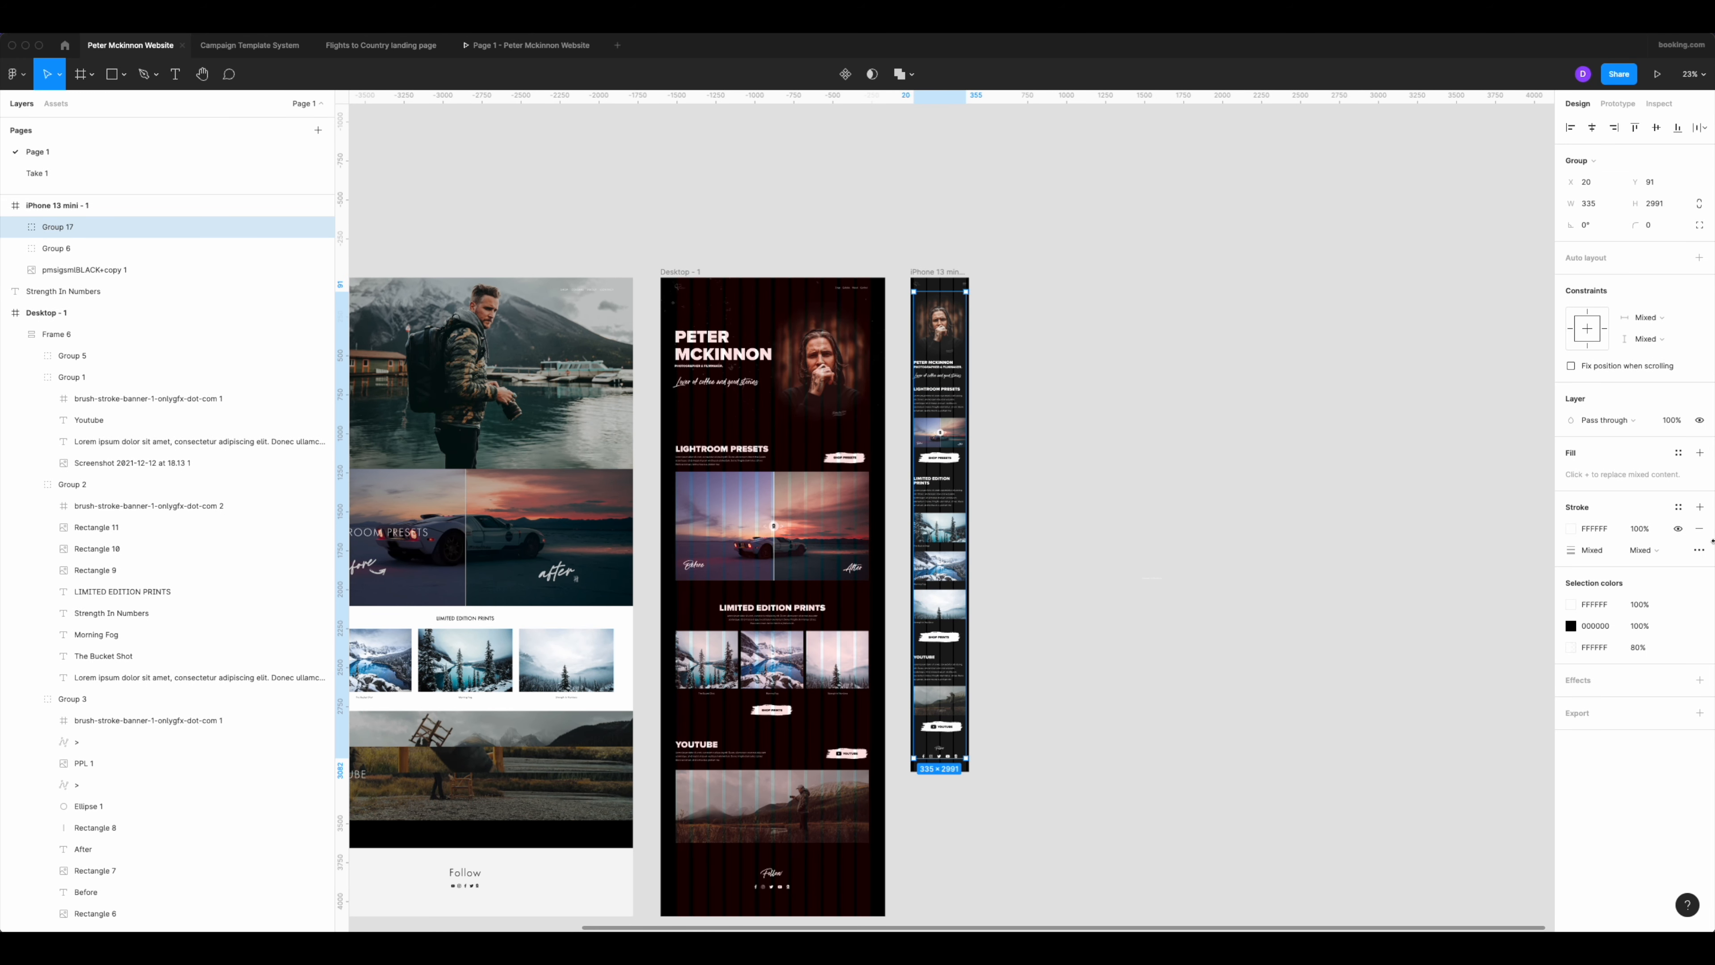
# Apply vertical auto layout to the combined mobile sections with an item spacing of 90.
pyautogui.click(1699, 256)
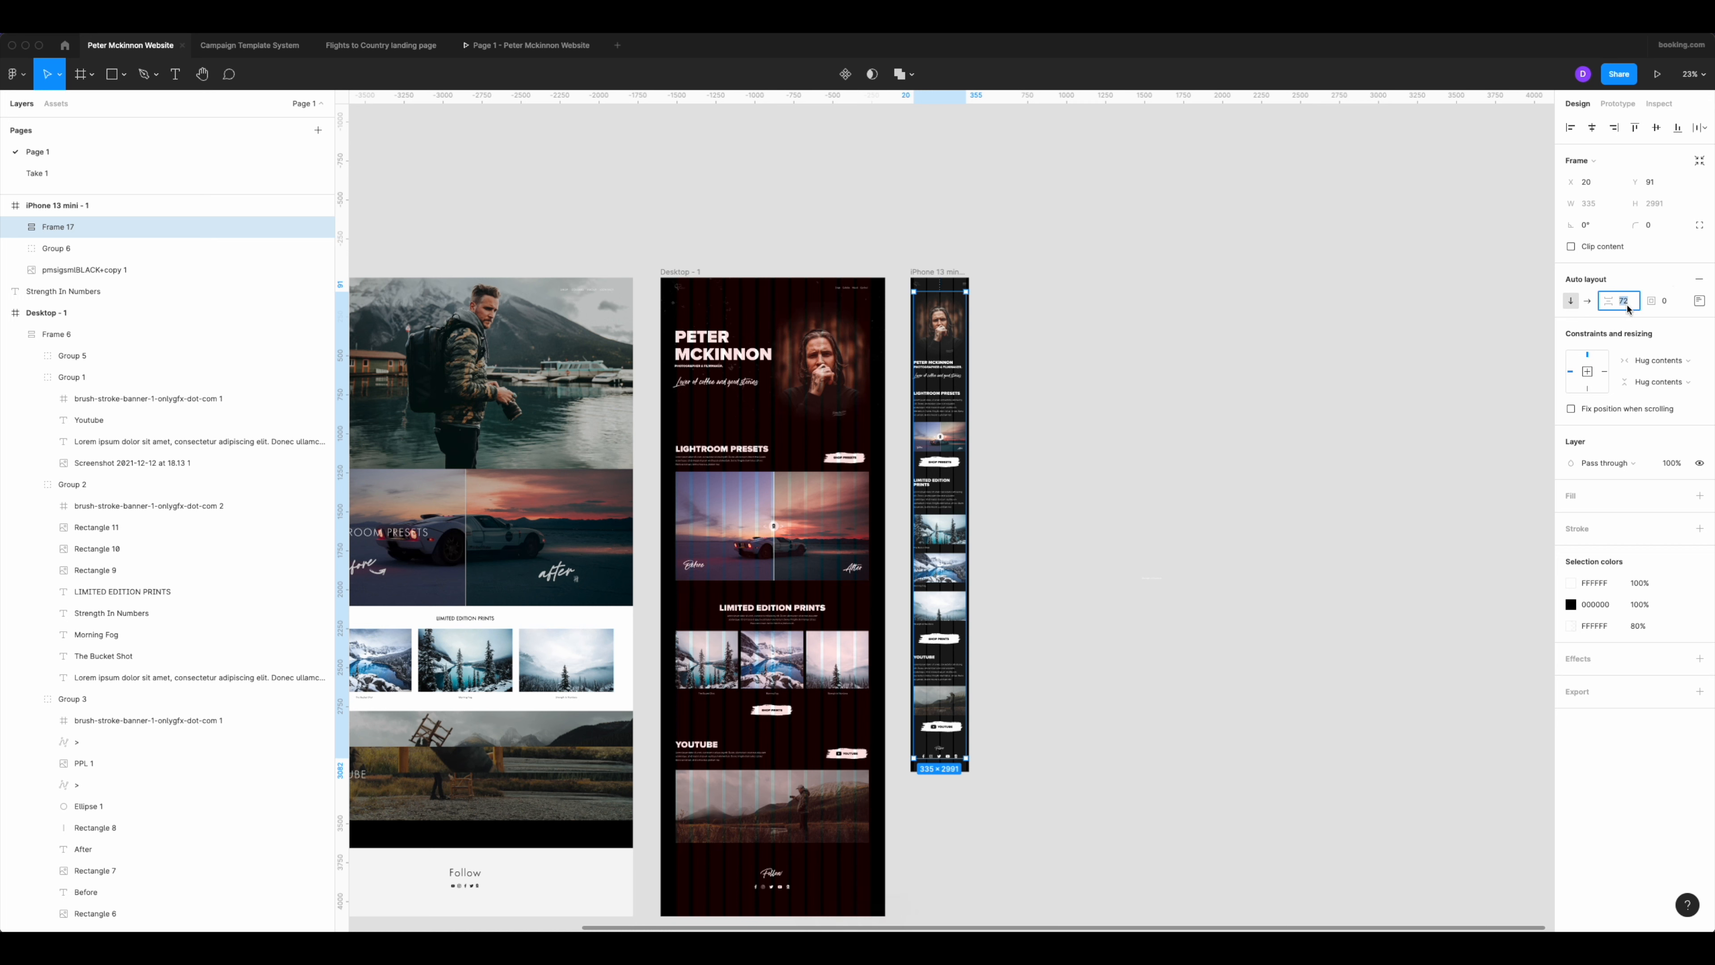
pyautogui.write('90')
pyautogui.press('Return')
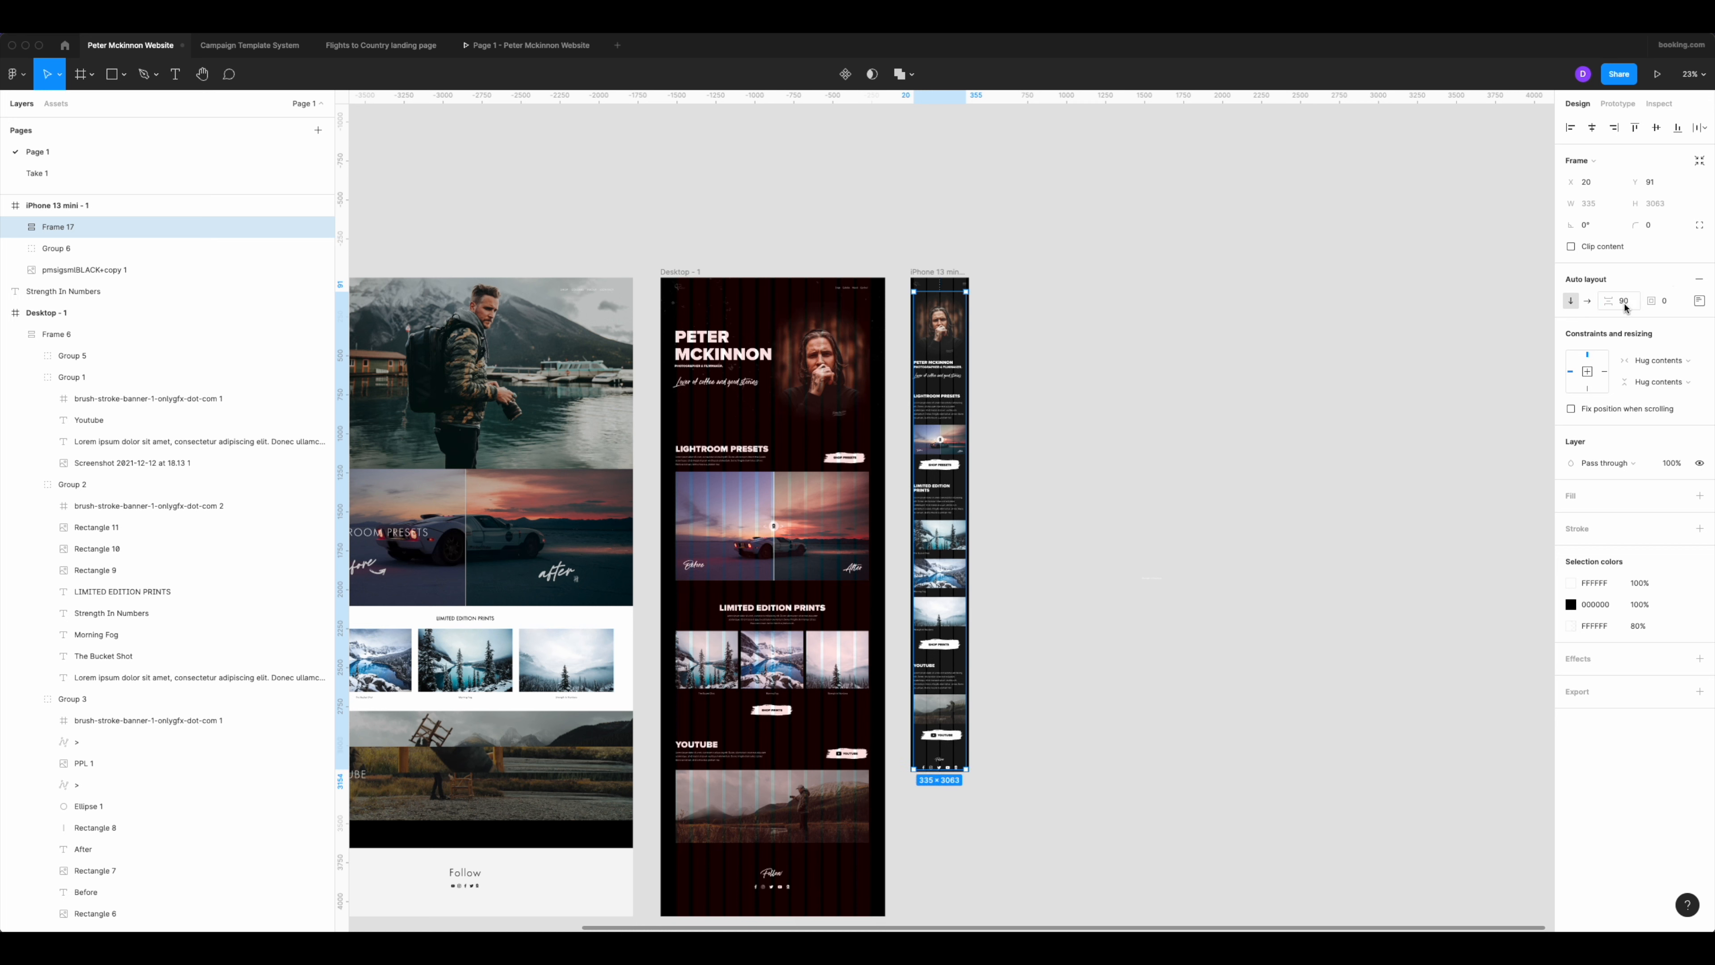
# Extend the iPhone 13 mini frame to a height of 3245.
pyautogui.click(959, 272)
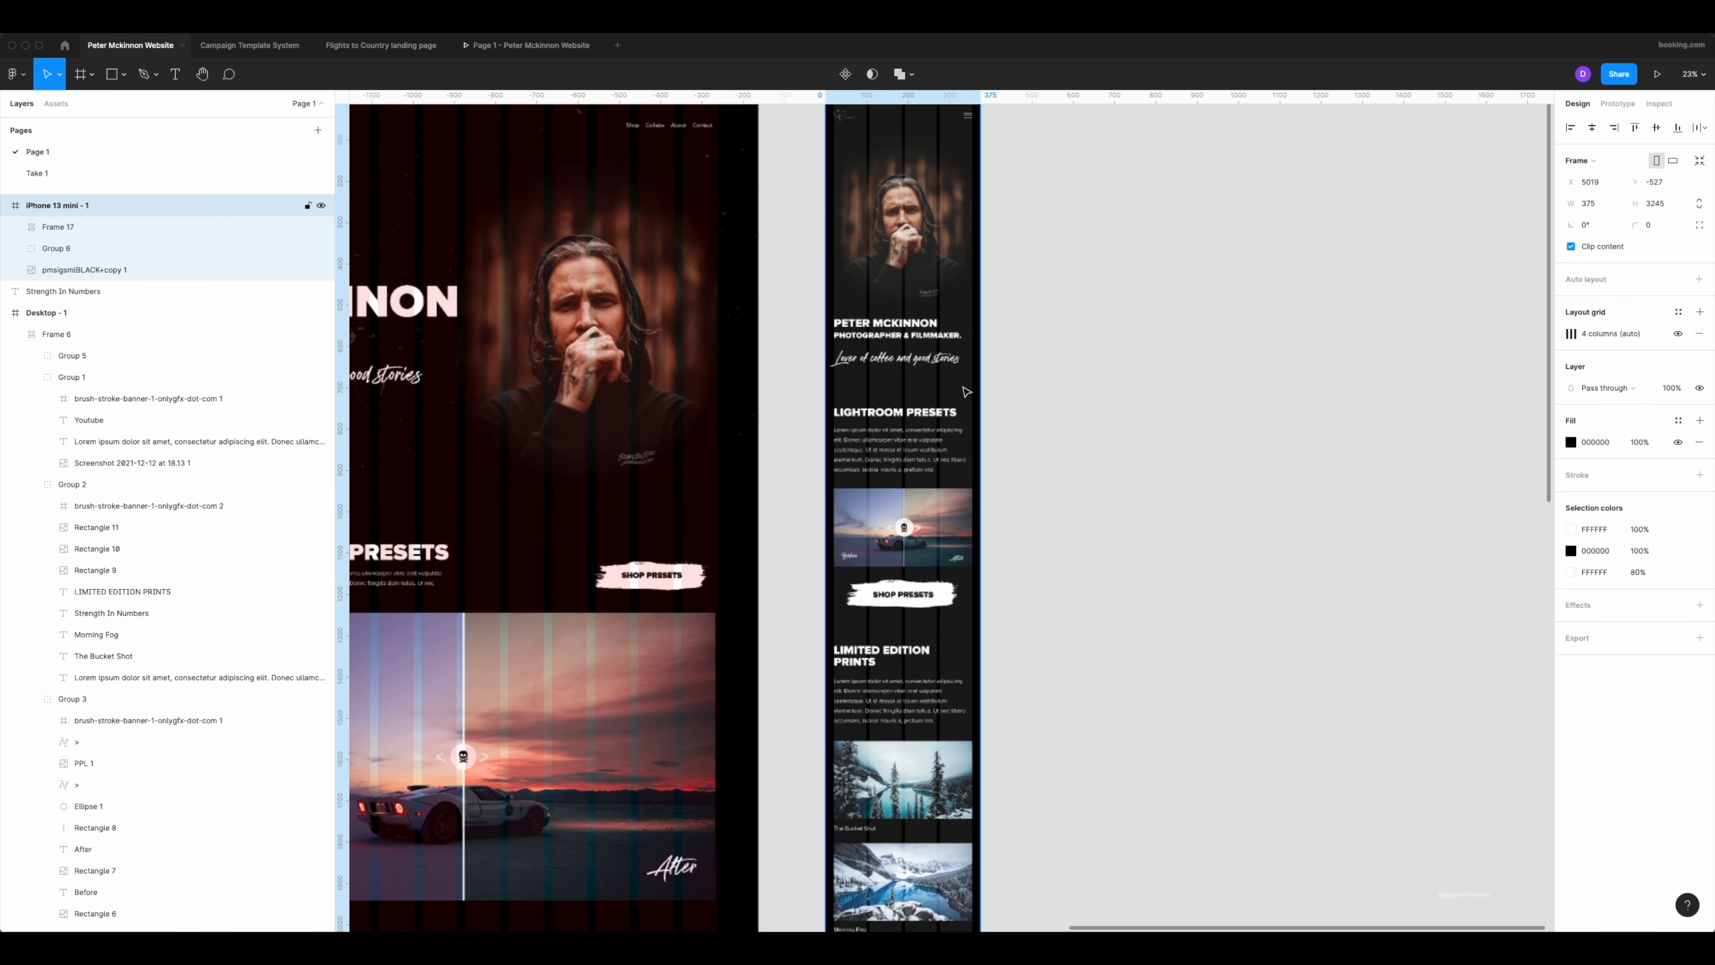
pyautogui.scroll(5, 1021, 469)
pyautogui.click(1093, 455)
# Check the even section spacing throughout the mobile page and compare it with the desktop design.
pyautogui.scroll(-4, 1094, 486)
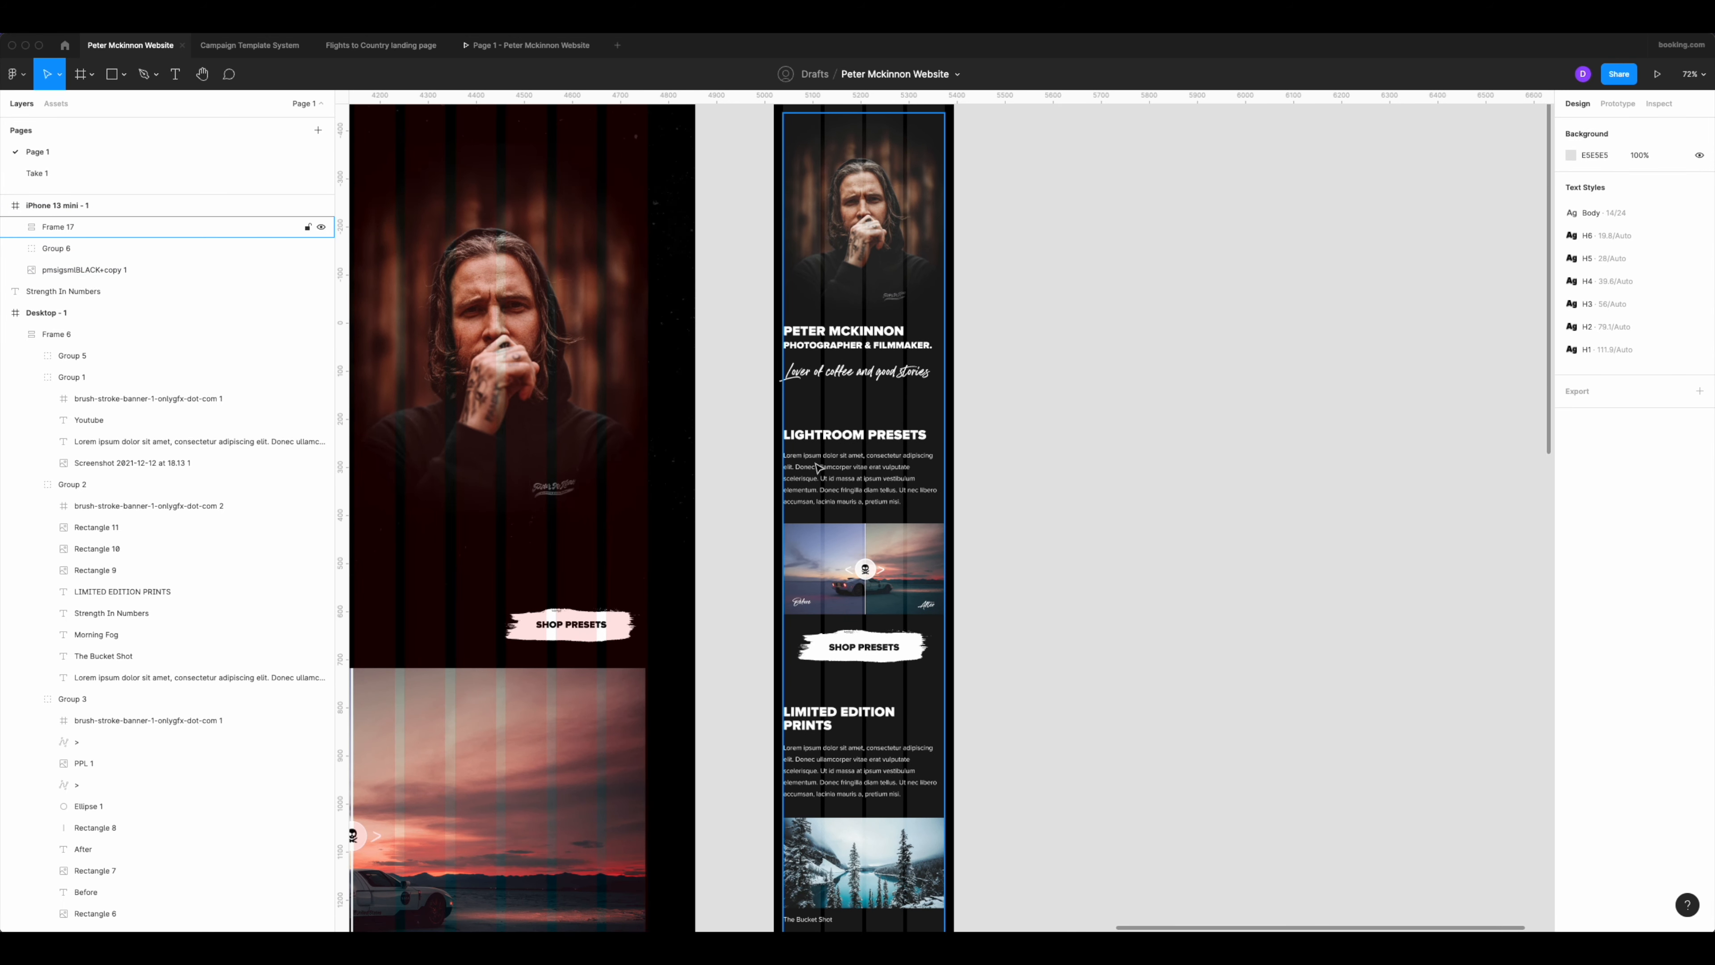
pyautogui.scroll(-3, 861, 435)
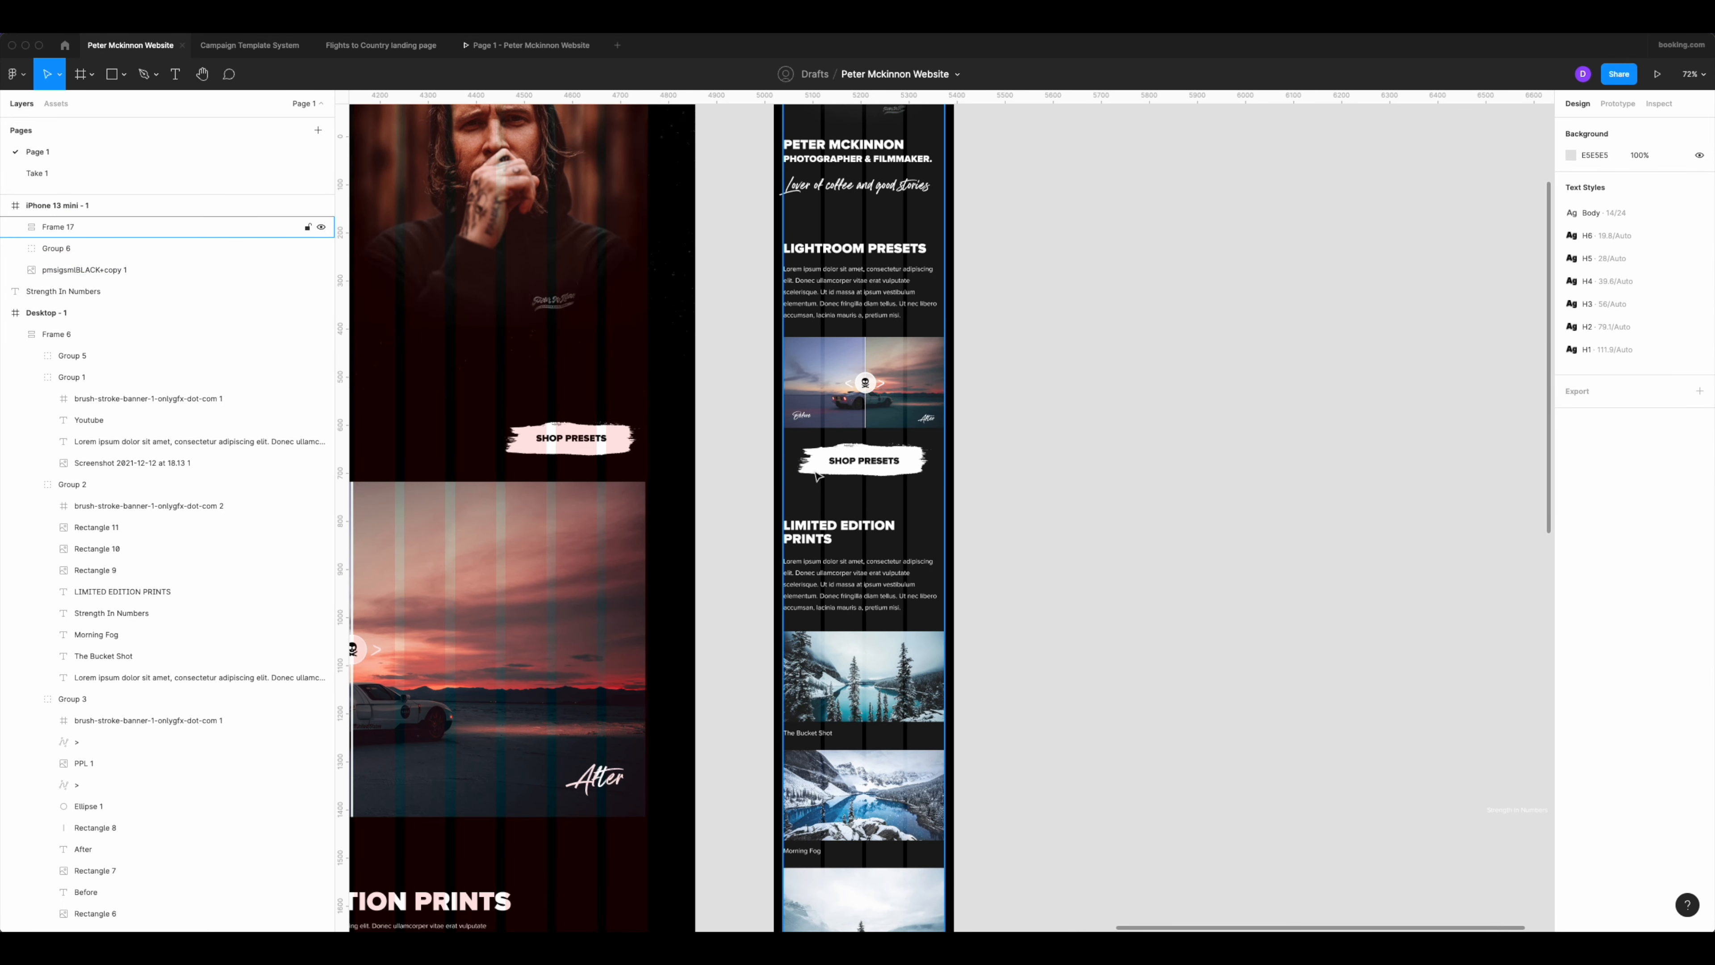
pyautogui.scroll(-5, 837, 515)
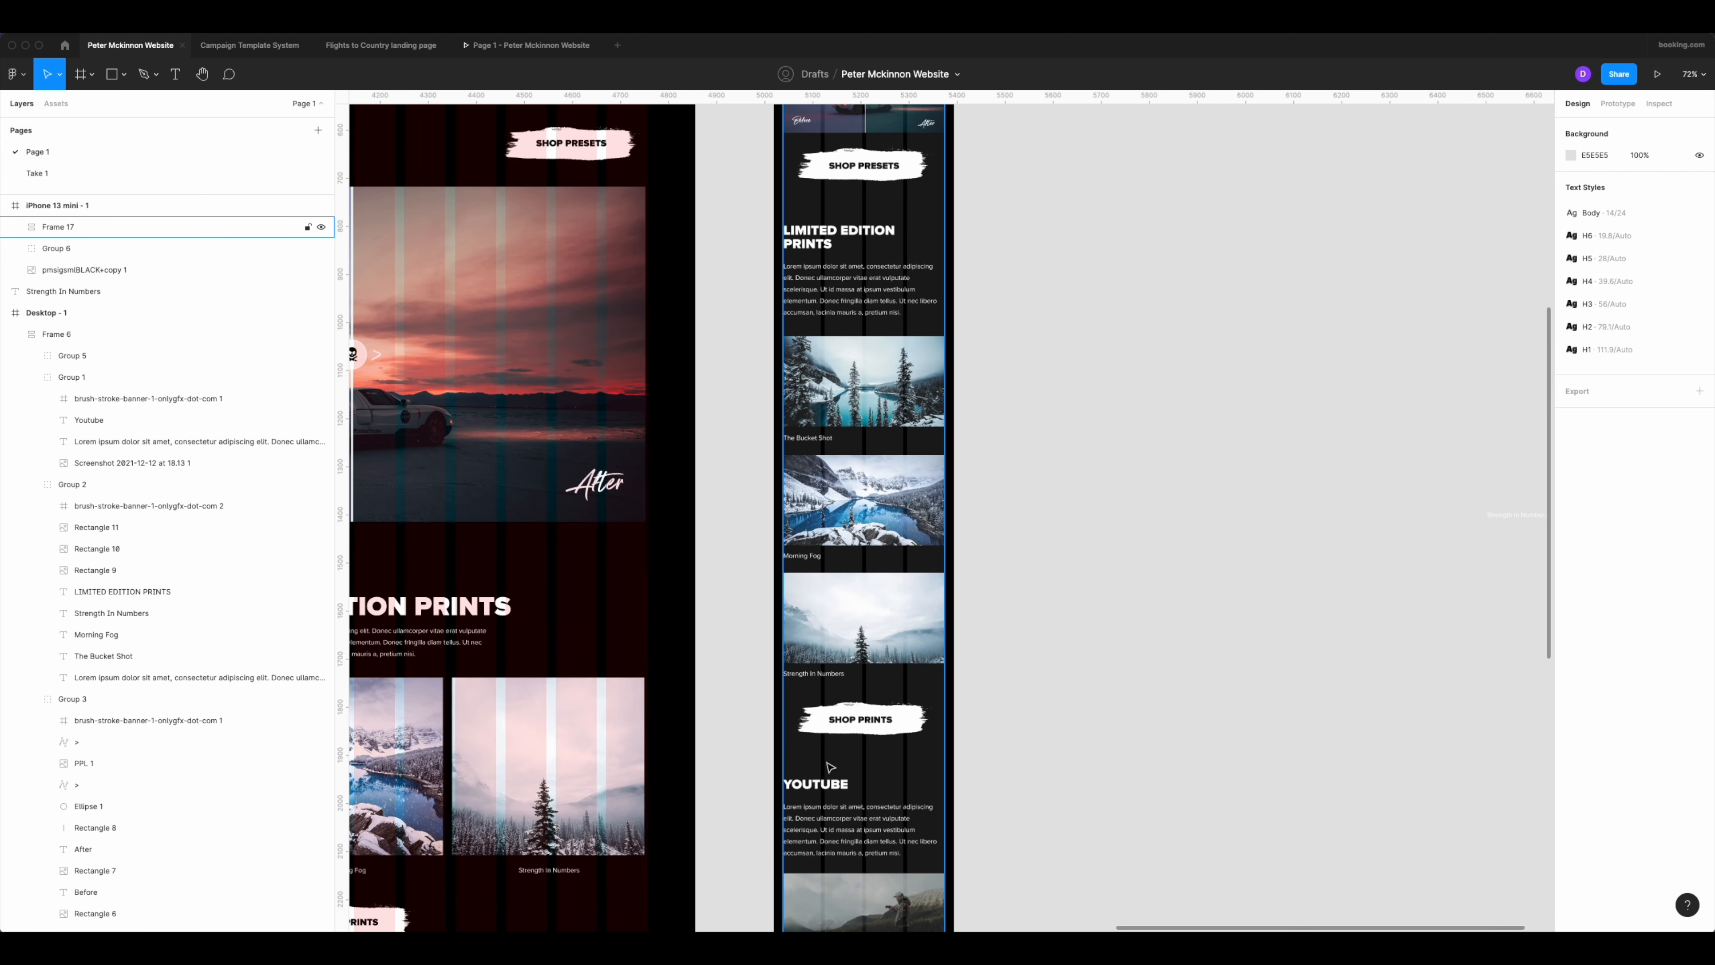
pyautogui.scroll(-8, 954, 745)
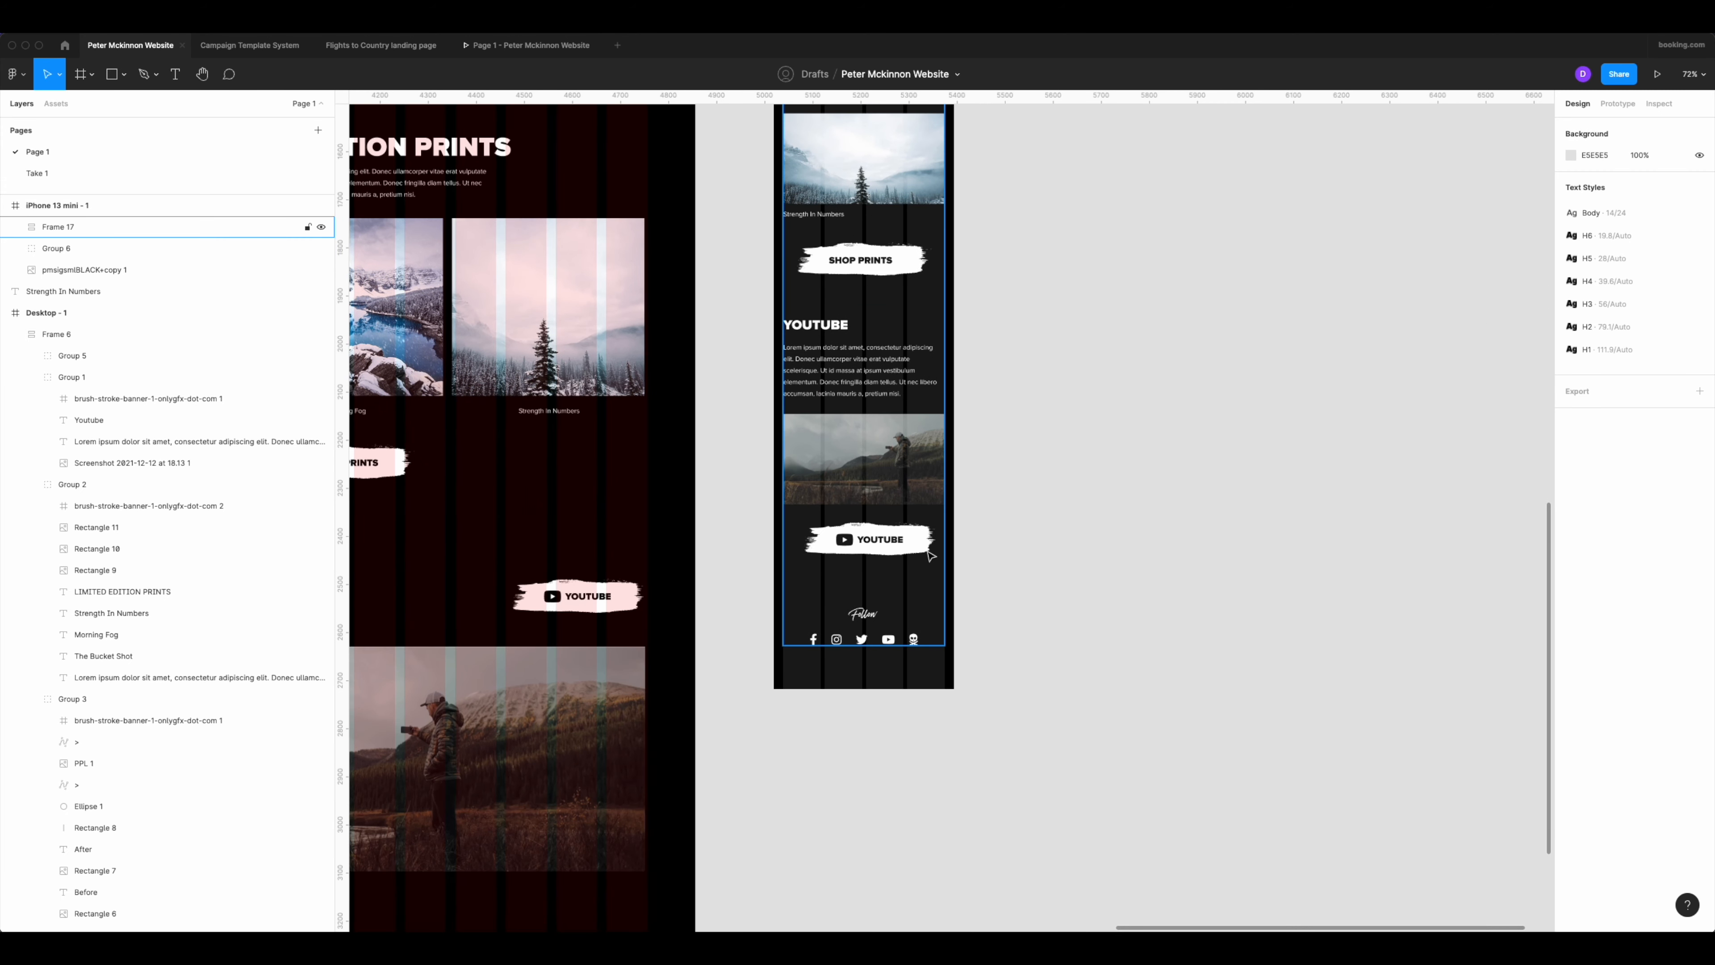
pyautogui.scroll(-5, 1093, 301)
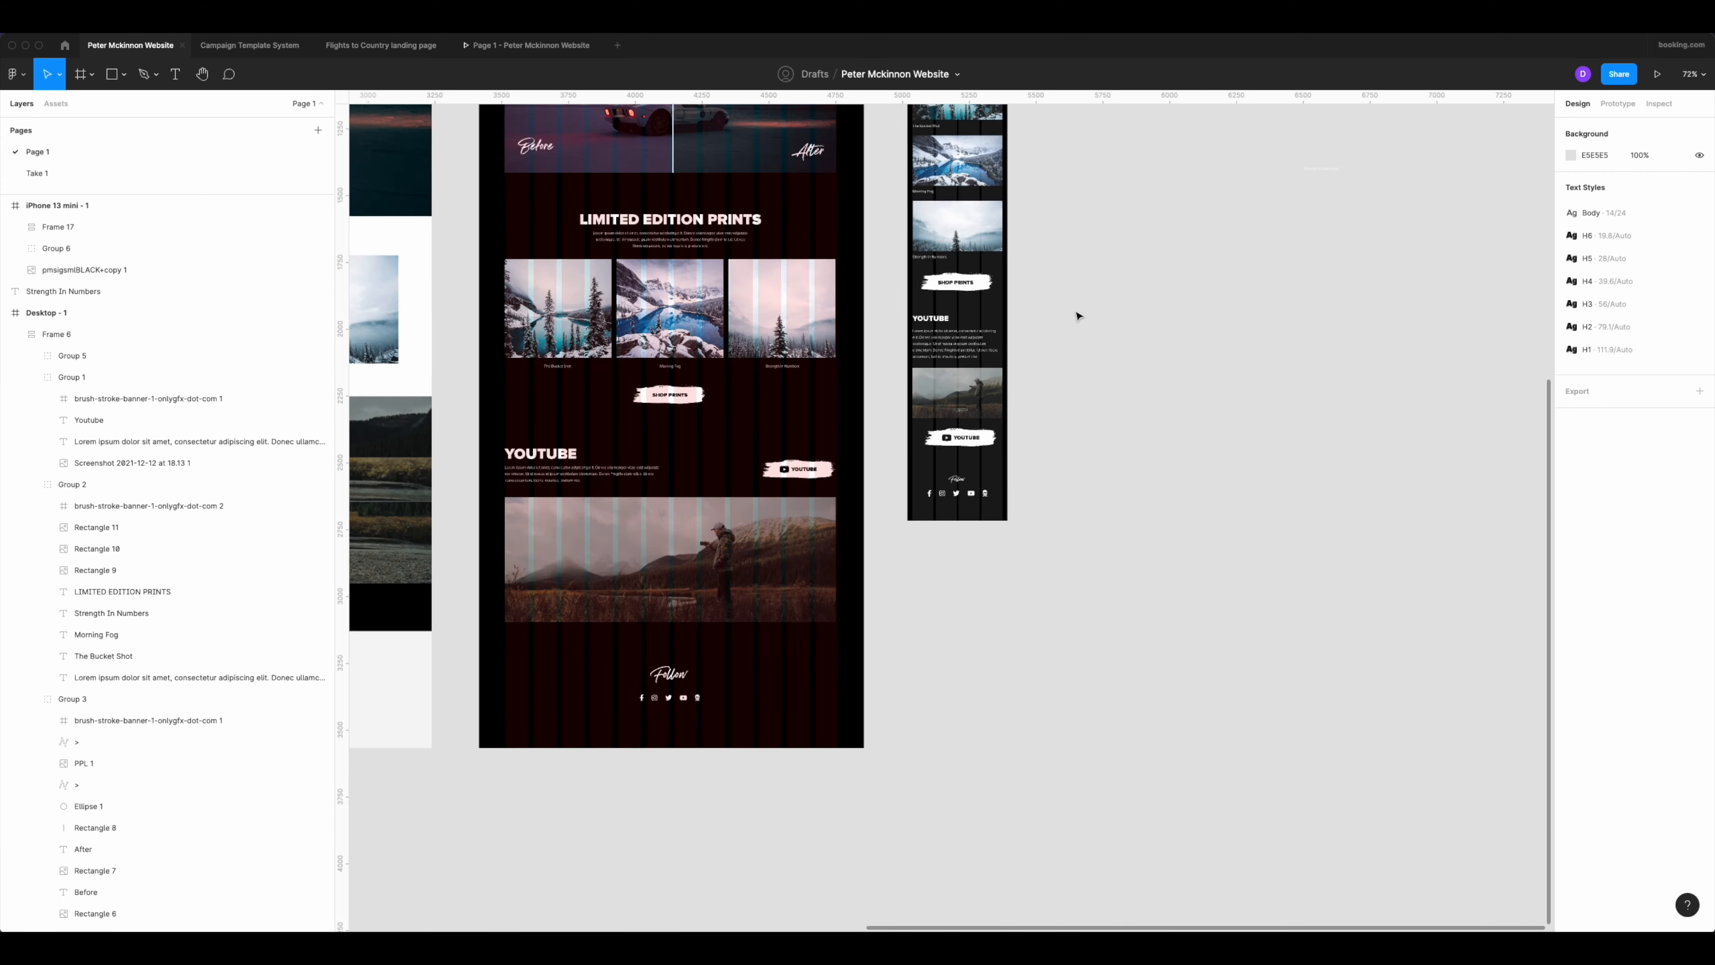
pyautogui.scroll(10, 1075, 367)
pyautogui.scroll(3, 970, 341)
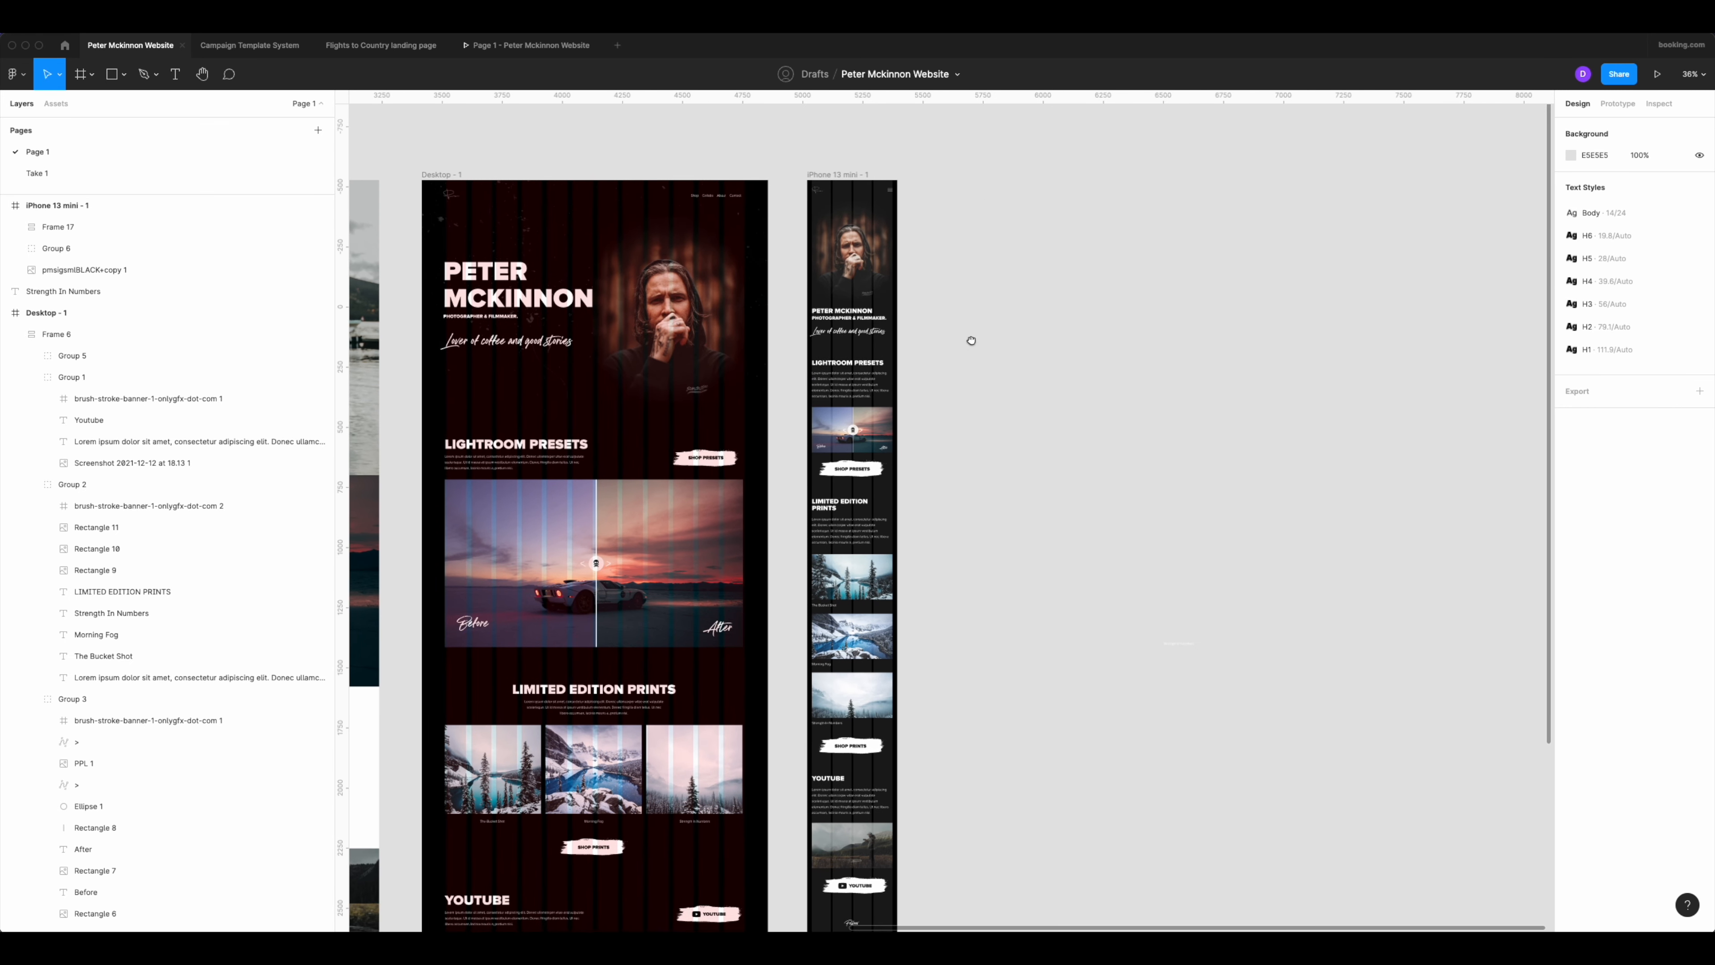